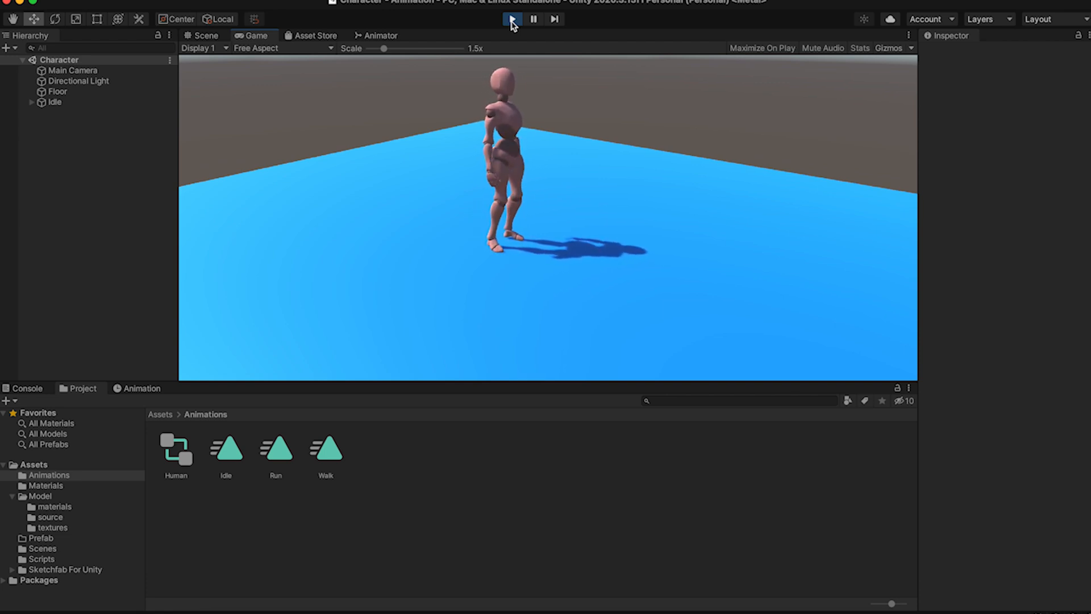
# - Stop the running preview of the animated character scene
pyautogui.click(512, 20)
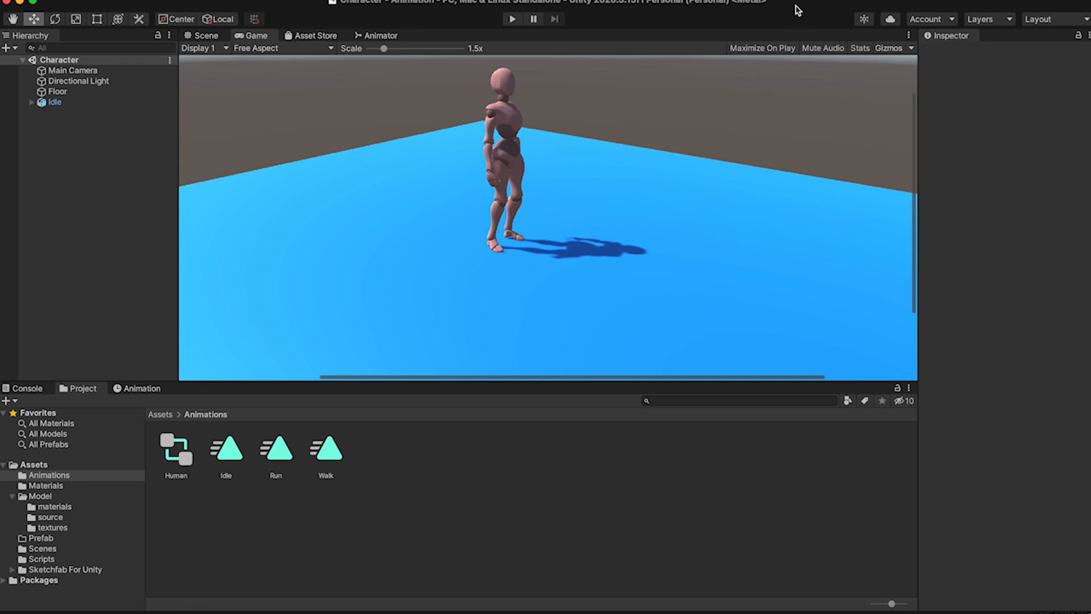
pyautogui.moveTo(795, 8); pyautogui.dragTo(793, 212)
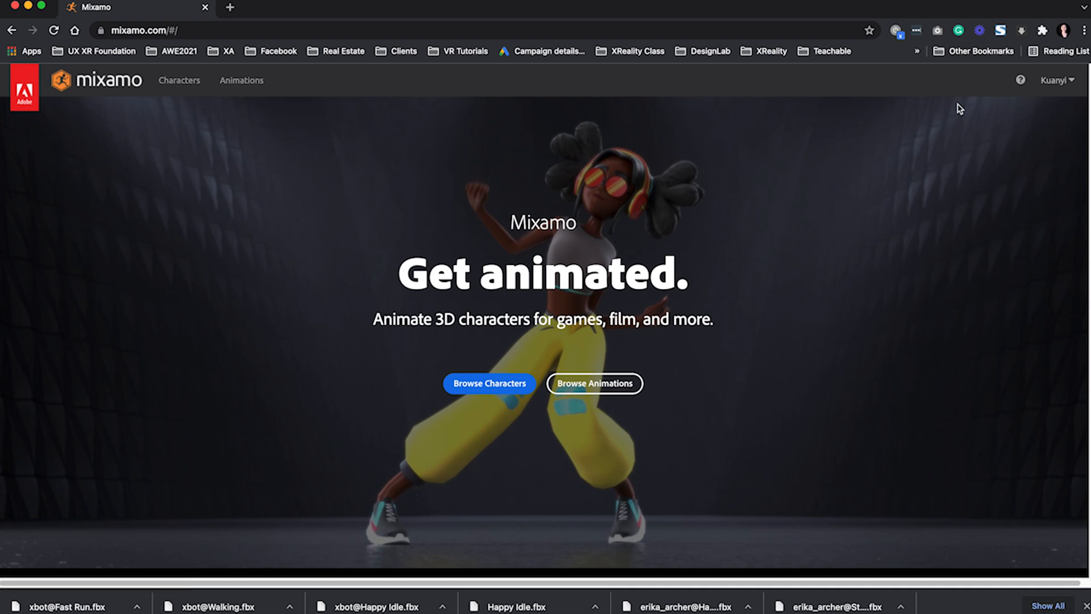
# - In the browser, check the account options on the Mixamo home page and open the character library
pyautogui.click(1069, 84)
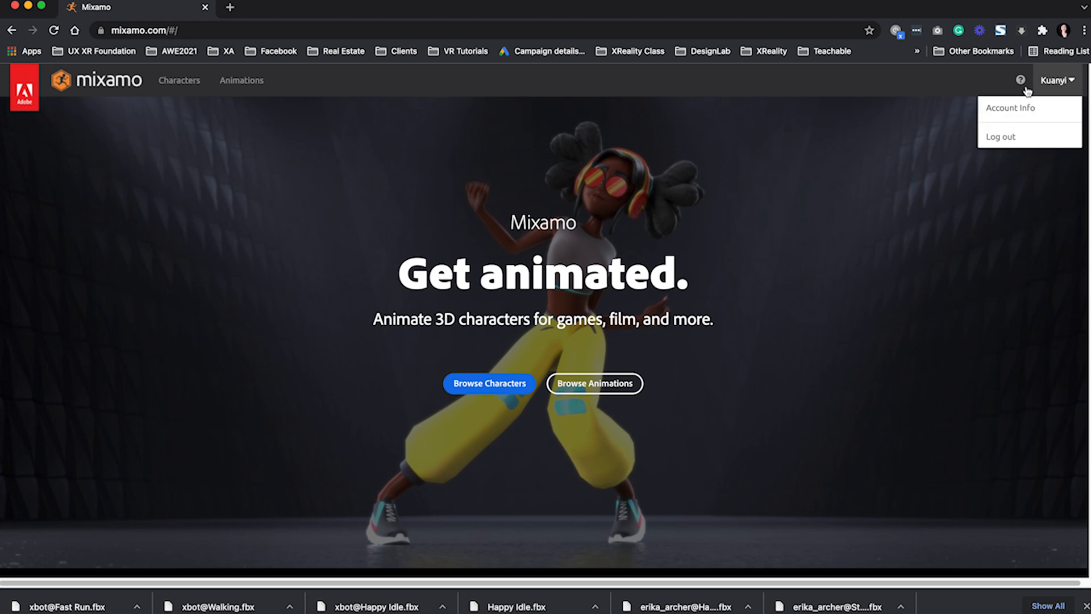
pyautogui.click(481, 454)
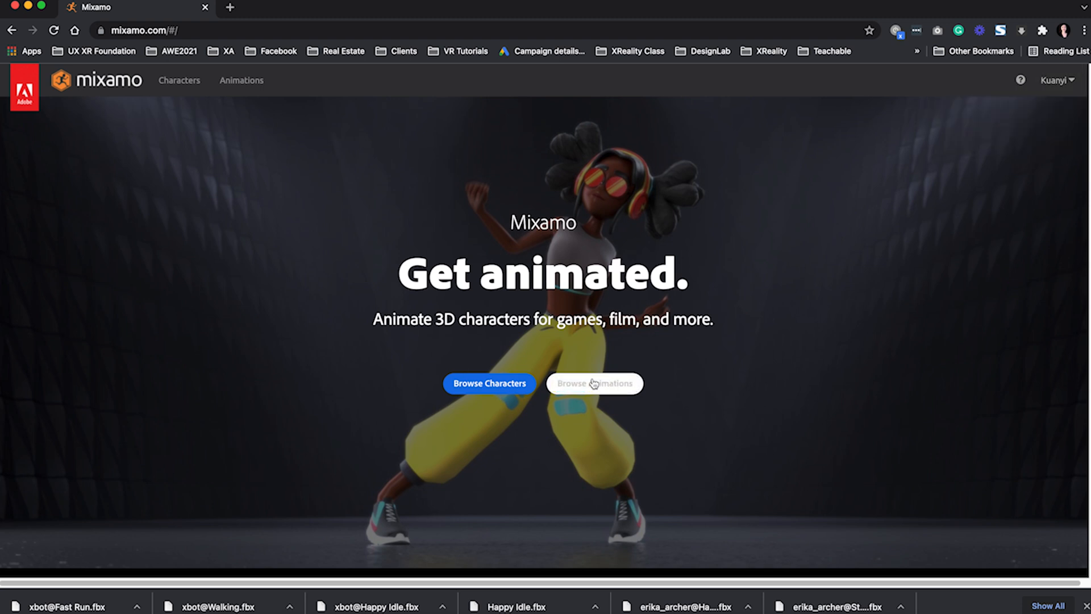
pyautogui.click(489, 384)
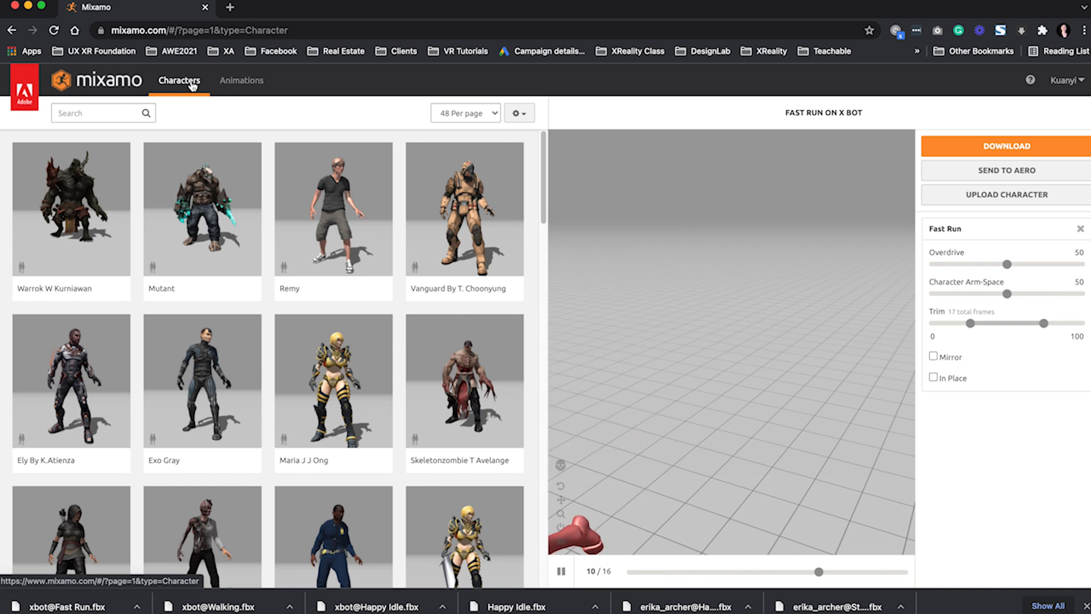
# - Glance at the animation library, return to the characters and look through the available models
pyautogui.click(244, 82)
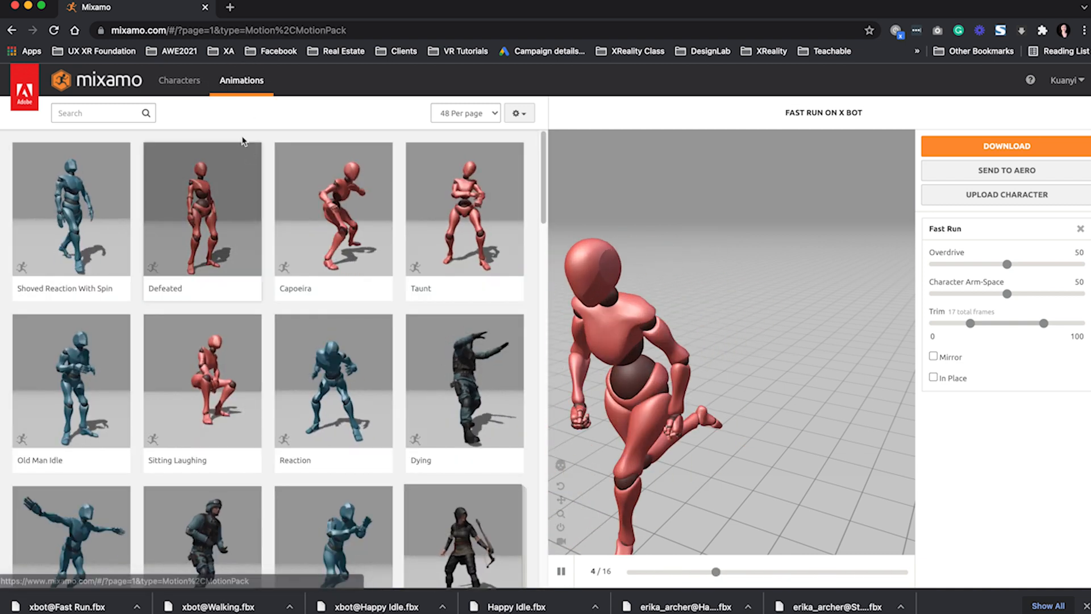
pyautogui.click(176, 80)
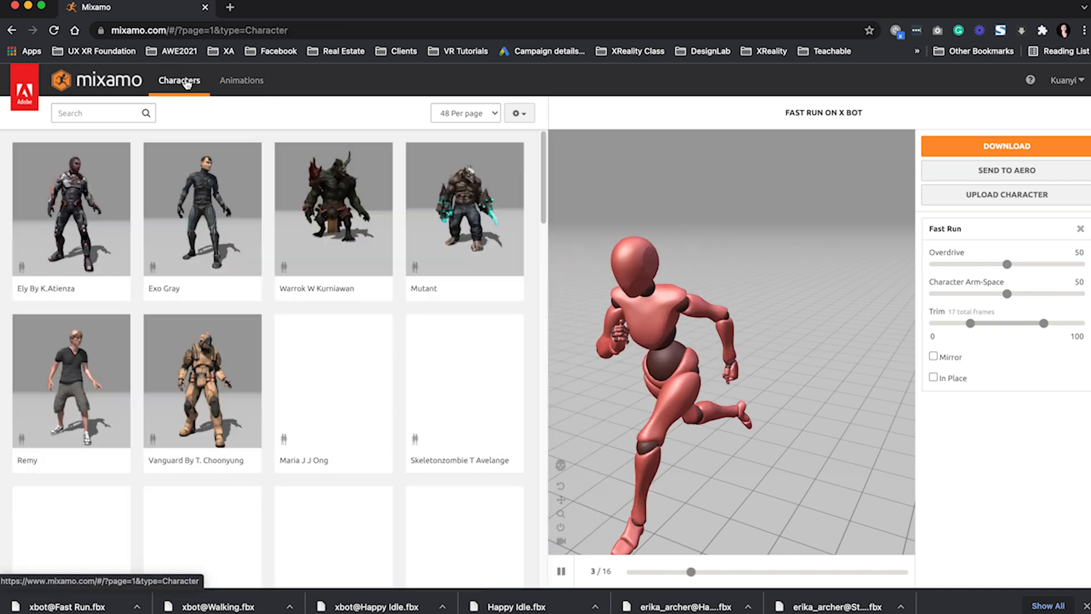
pyautogui.scroll(-15, 236, 438)
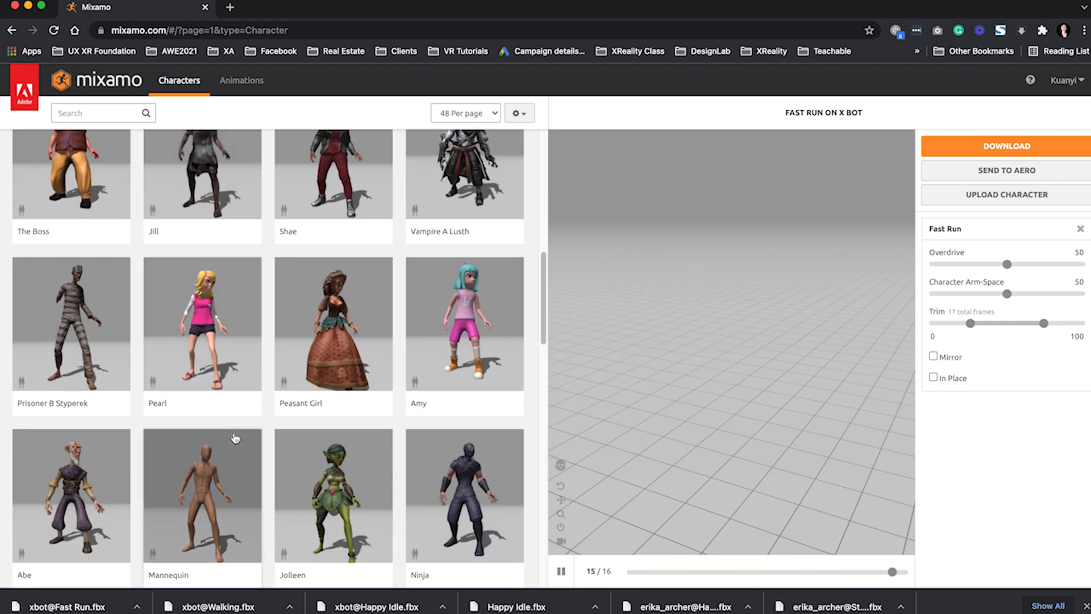
pyautogui.scroll(-12, 235, 438)
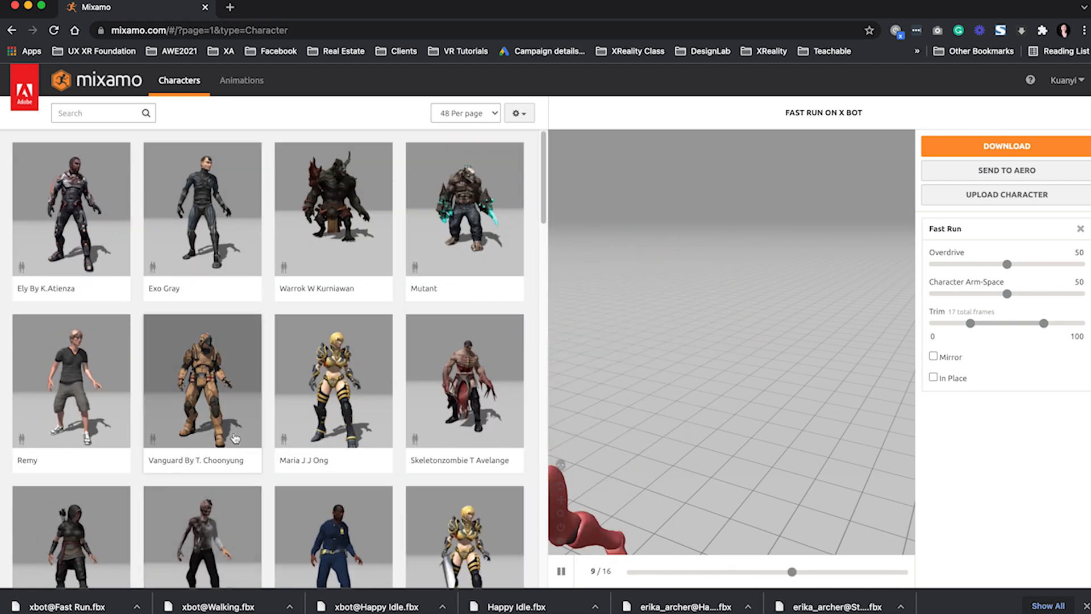
# - Search the character library for "bot" and select the X Bot character
pyautogui.click(112, 112)
pyautogui.write('d')
pyautogui.press('BackSpace')
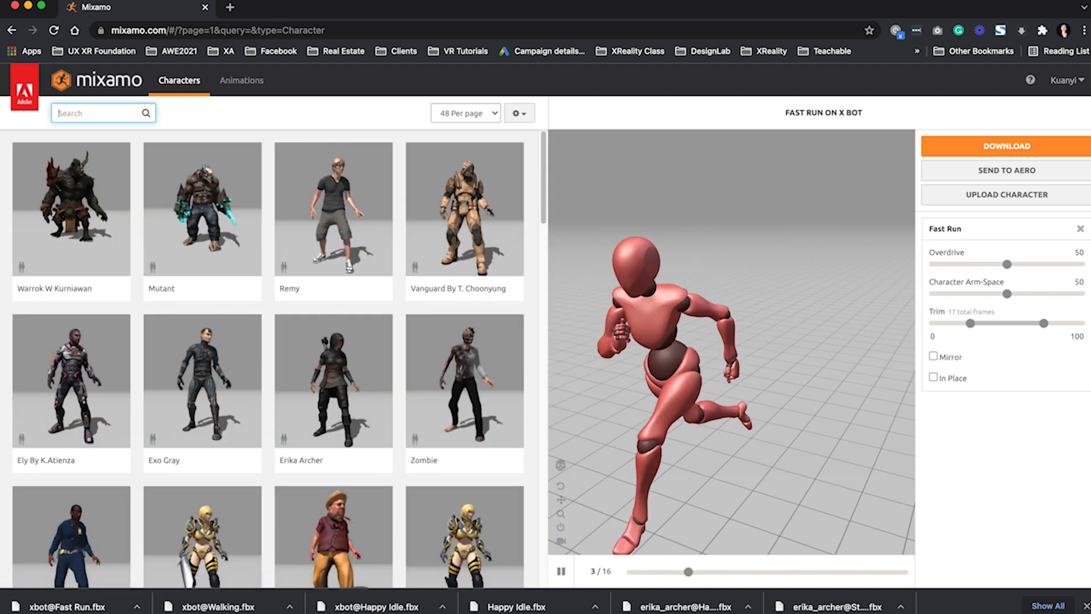
pyautogui.write('box')
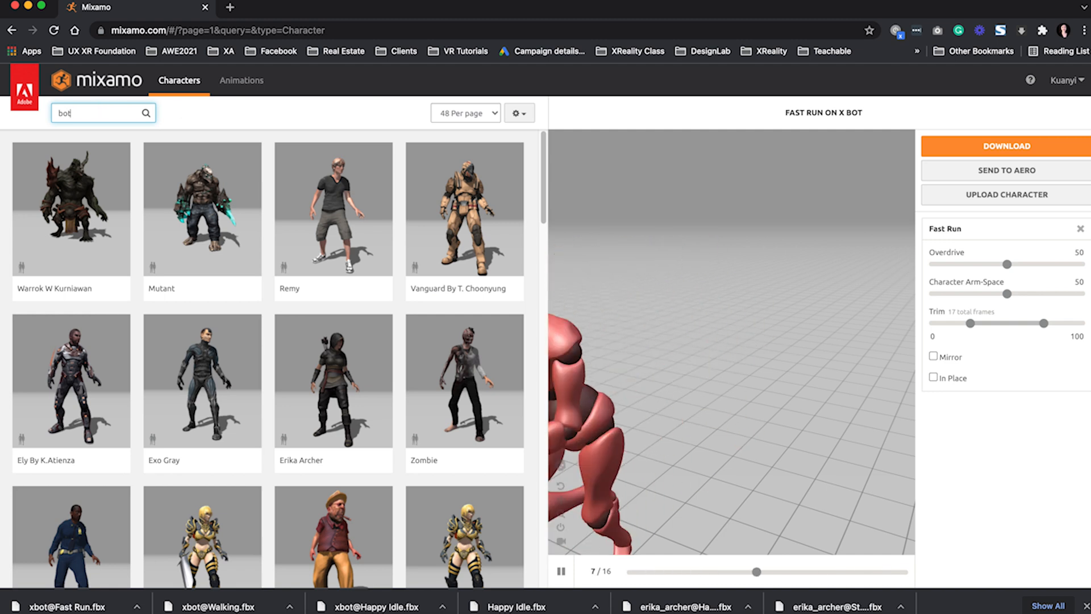
pyautogui.press('Return')
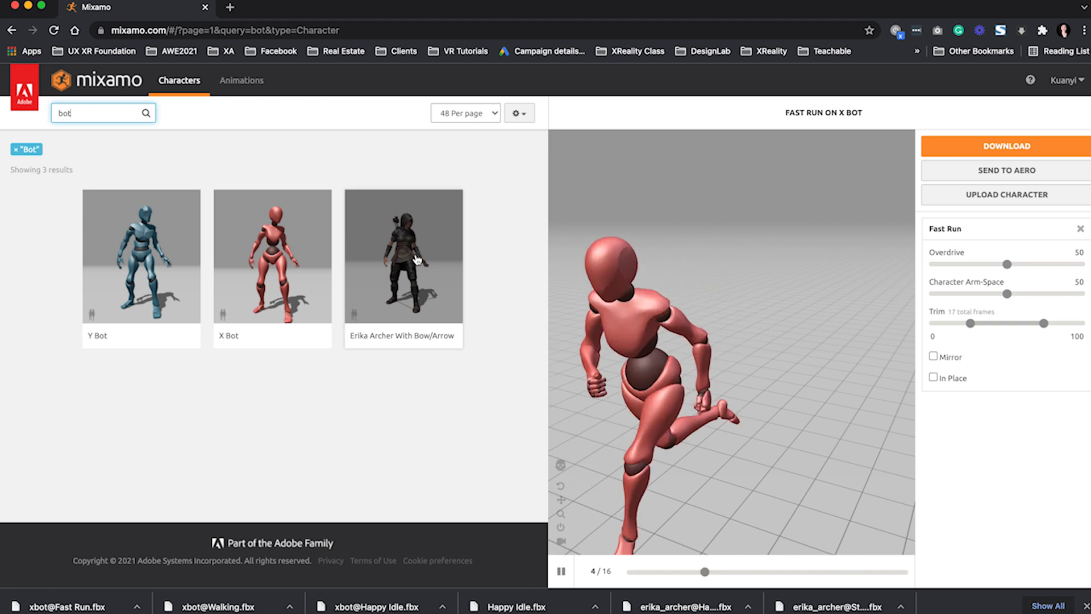
pyautogui.click(263, 266)
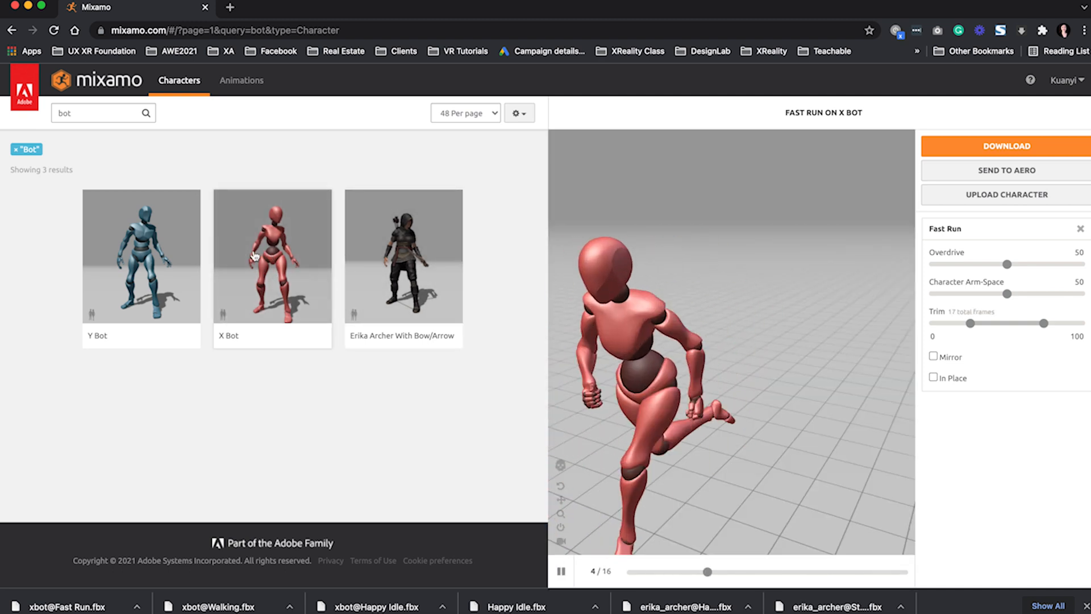
pyautogui.click(273, 271)
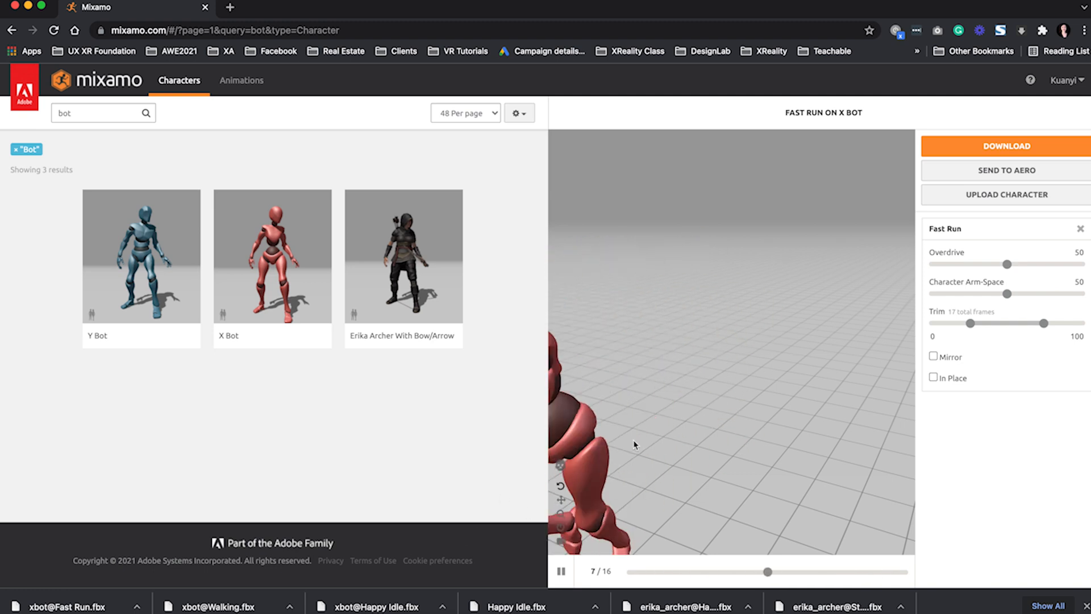
# - Enable the In Place option for the Fast Run animation on X Bot
pyautogui.click(933, 377)
pyautogui.click(933, 378)
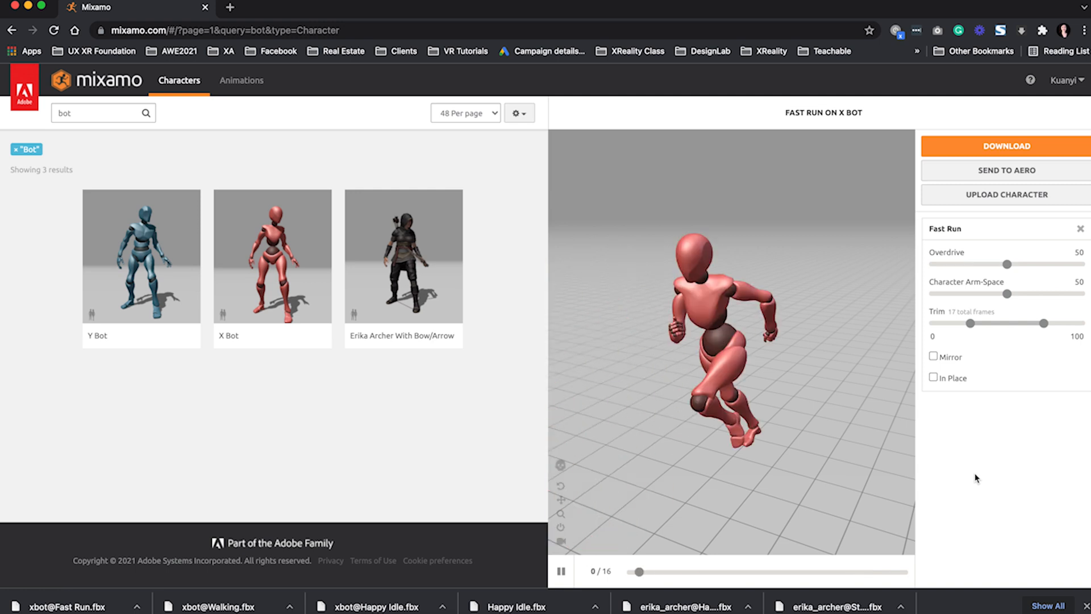
pyautogui.click(934, 377)
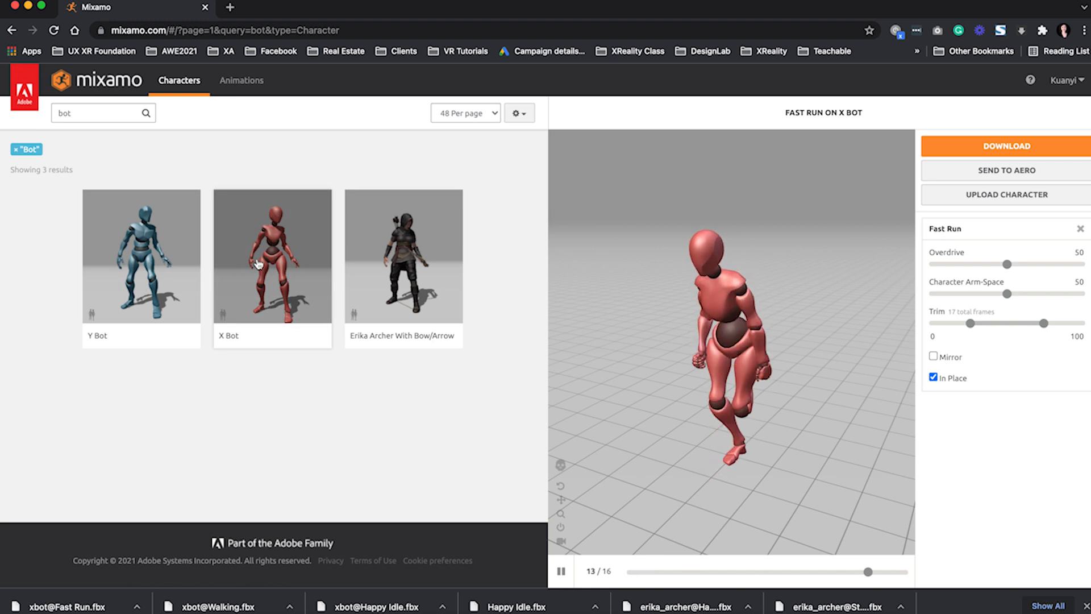
# - Reselect X Bot, clear the "bot" search term and open the unfiltered animation library
pyautogui.click(244, 81)
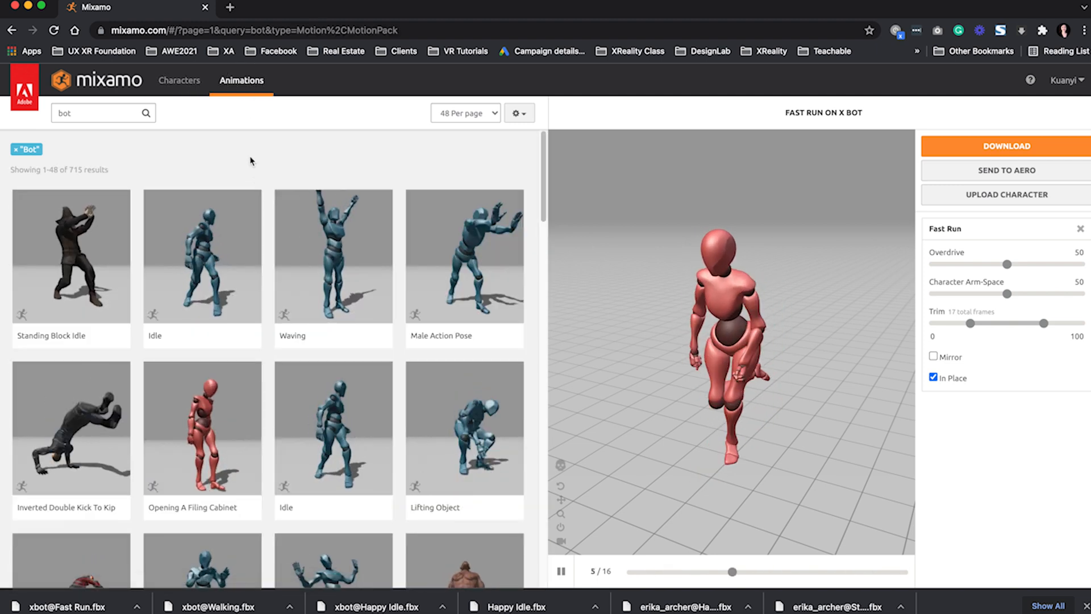
pyautogui.click(179, 80)
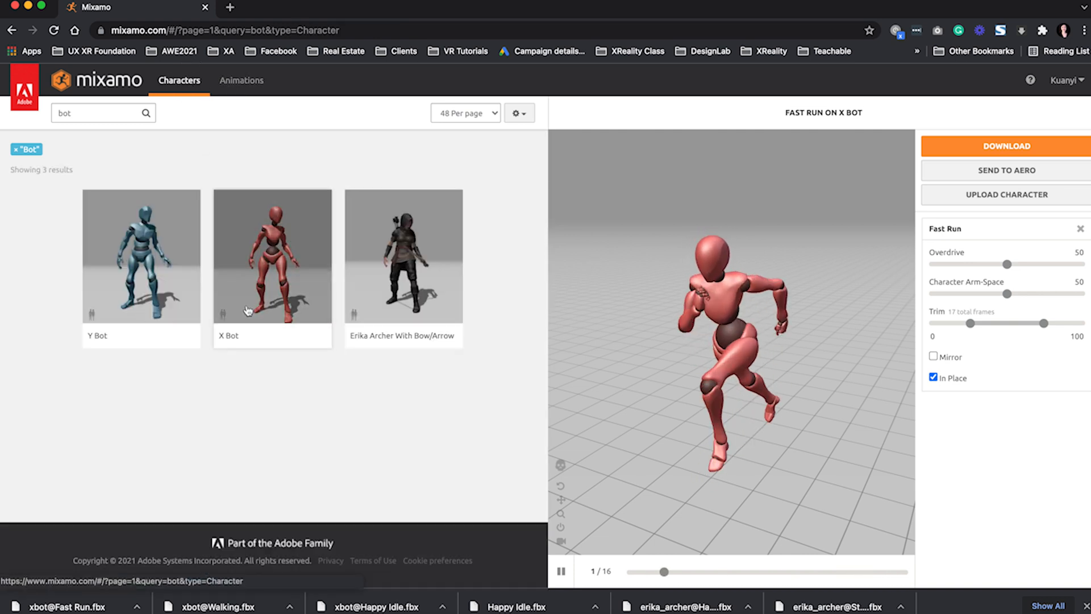
pyautogui.click(275, 290)
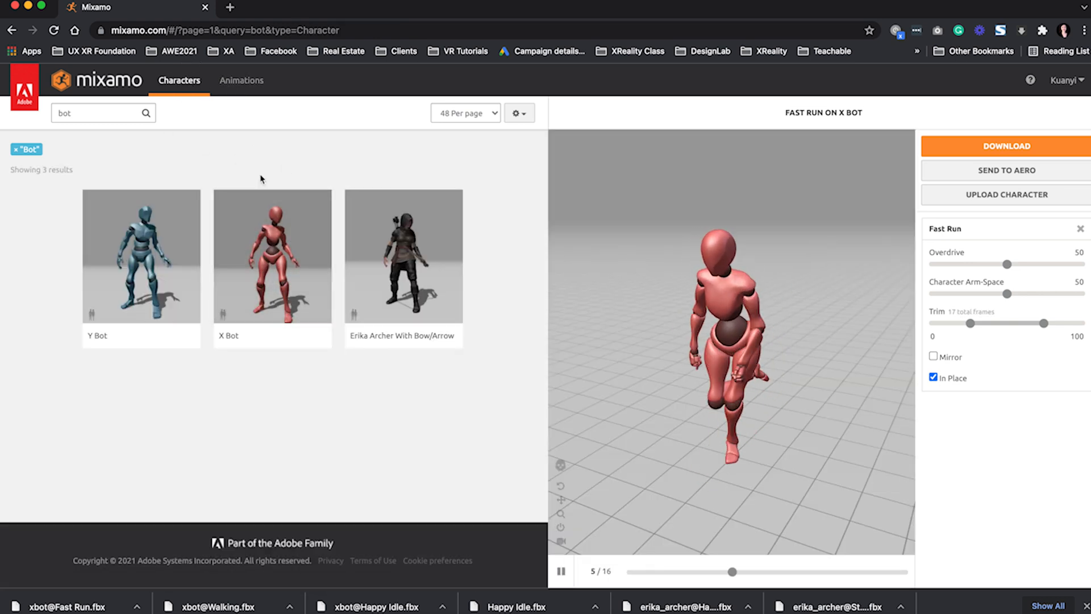
pyautogui.moveTo(87, 113); pyautogui.dragTo(53, 113)
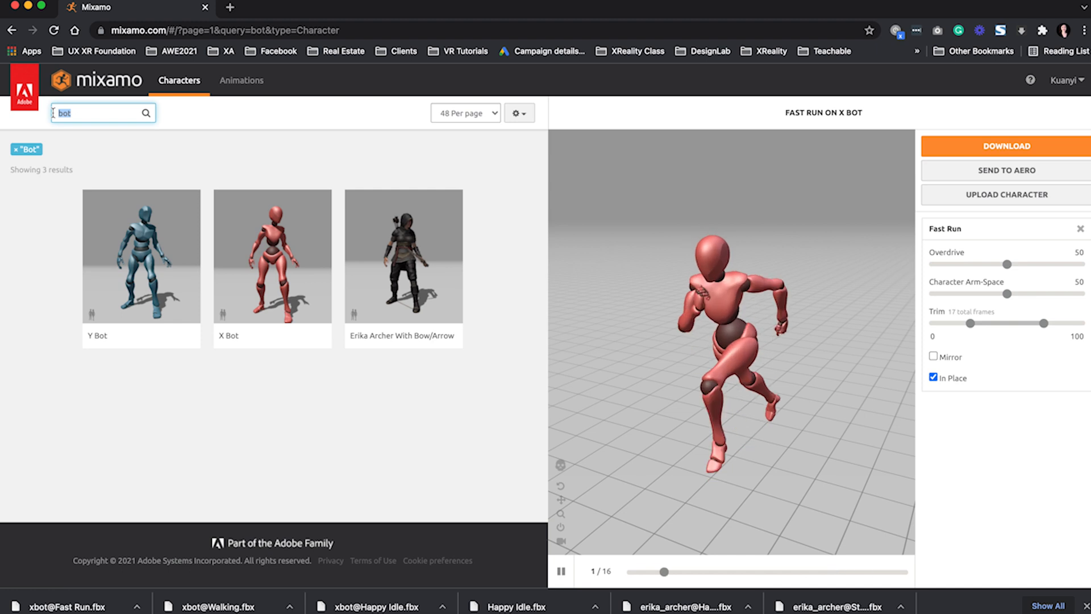
pyautogui.press('BackSpace')
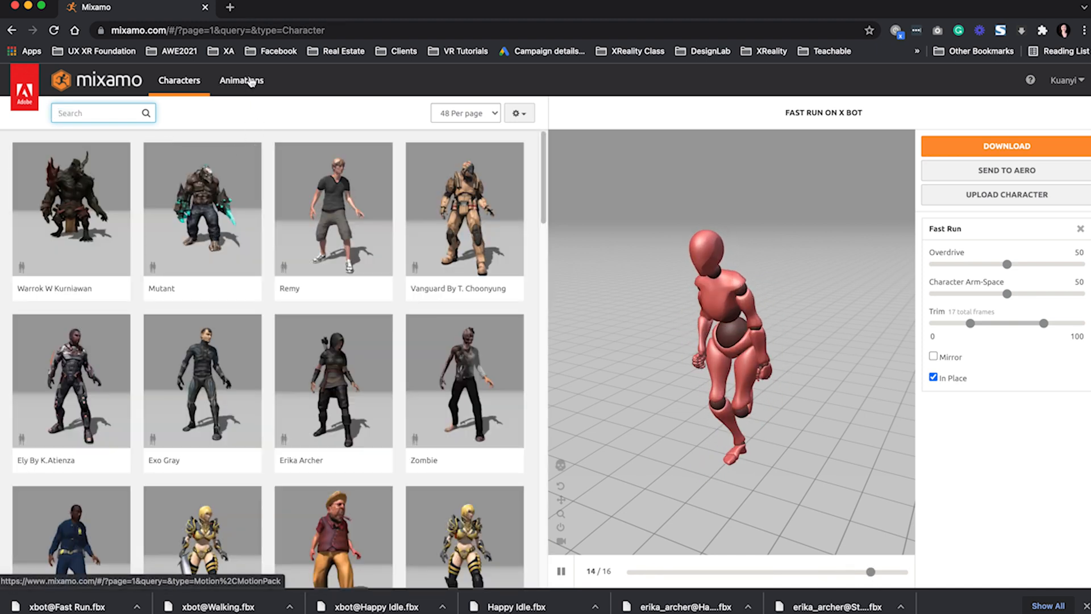
pyautogui.click(254, 84)
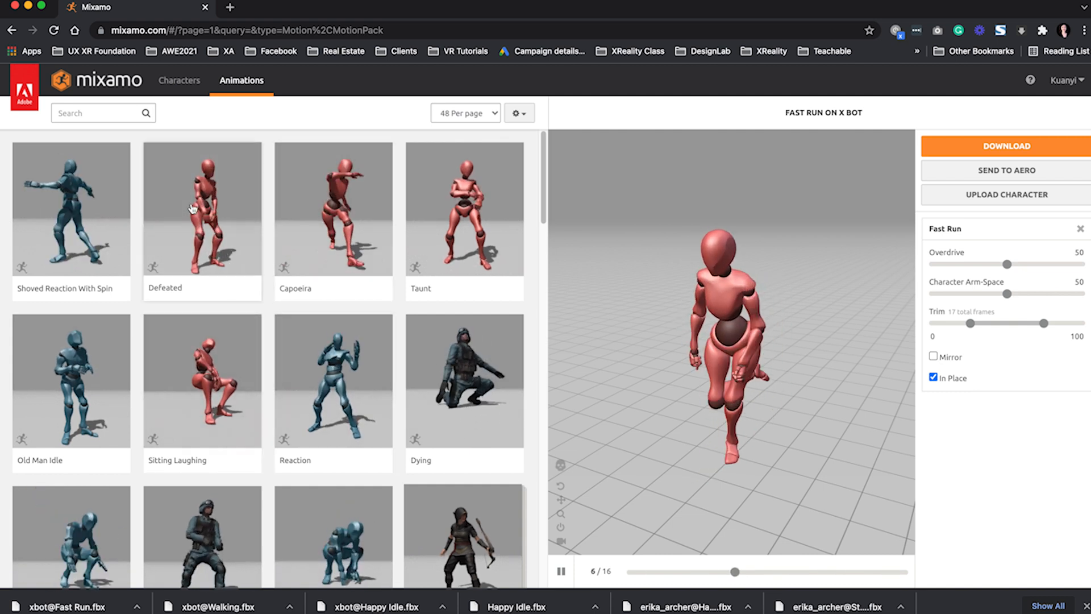
# - Look through the first page of the animation library to examine the available motions and packs
pyautogui.moveTo(341, 458)
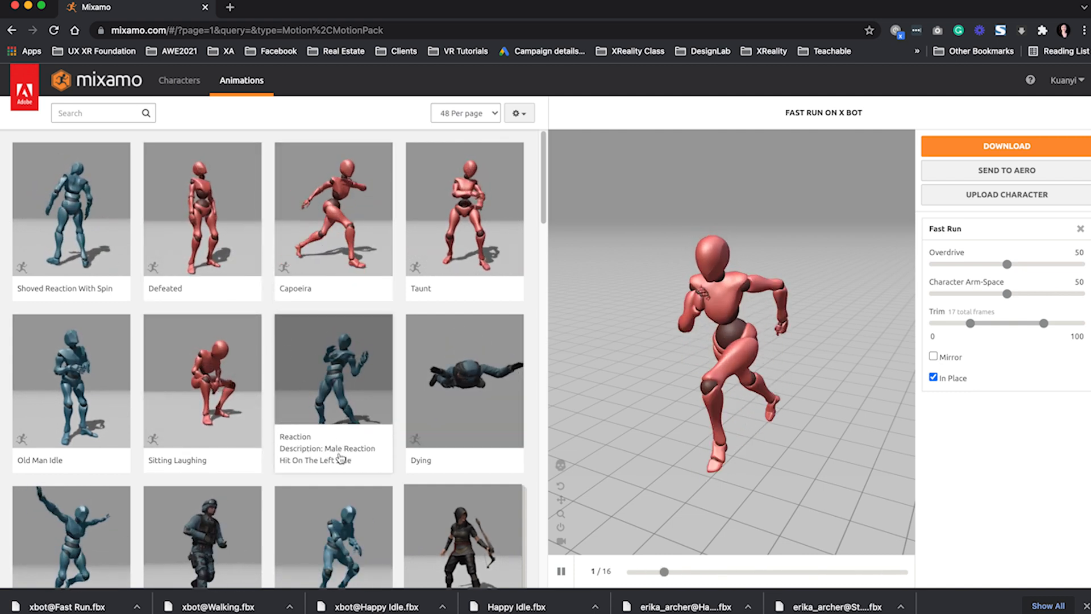
pyautogui.scroll(-3, 319, 449)
pyautogui.scroll(-10, 314, 444)
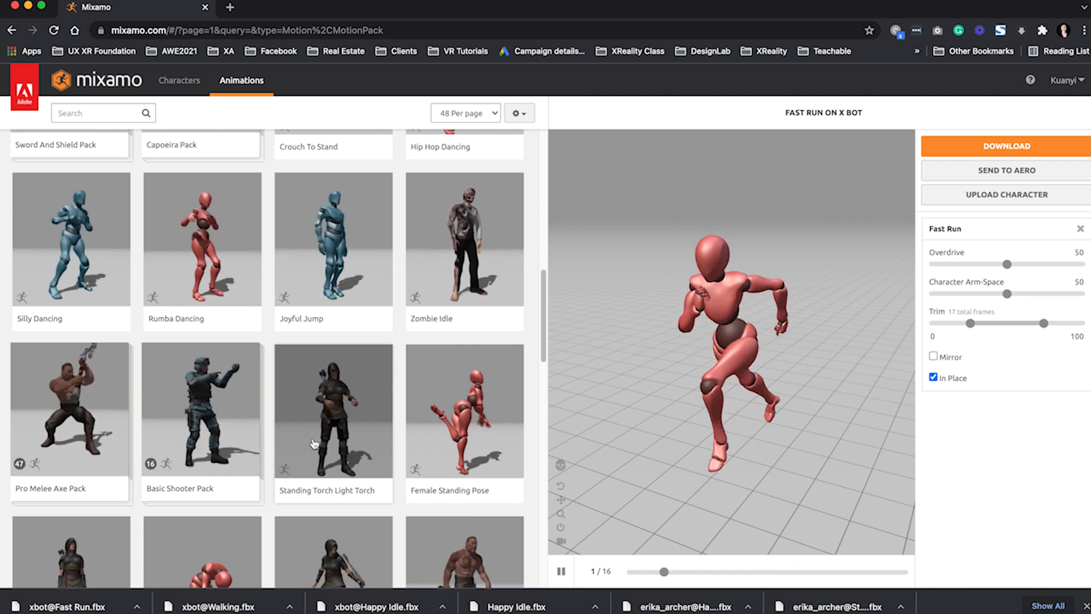
pyautogui.scroll(-6, 313, 443)
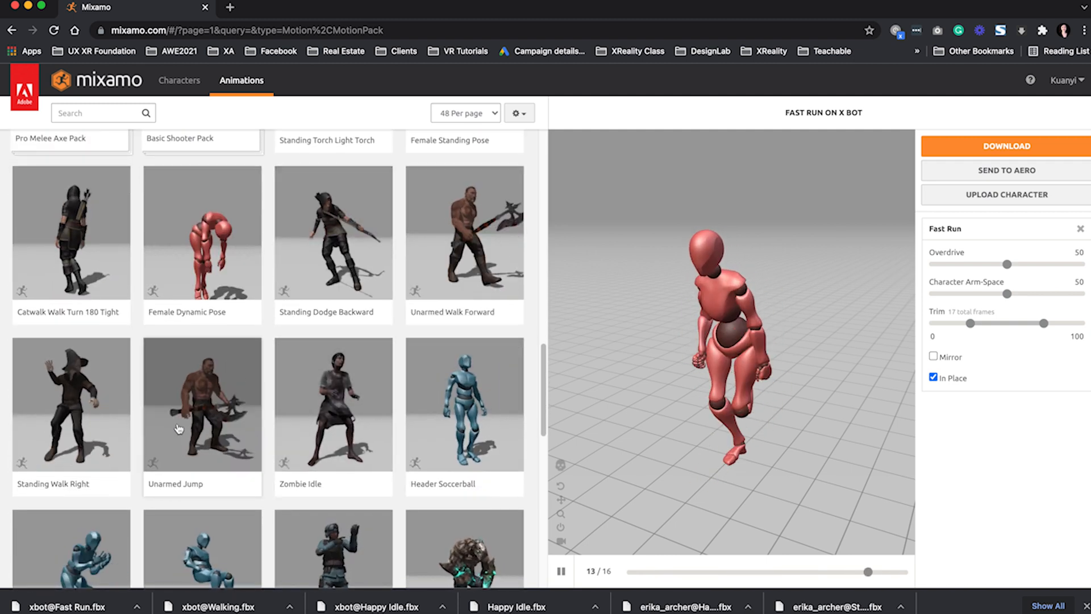
pyautogui.scroll(-5, 442, 474)
pyautogui.scroll(-10, 442, 473)
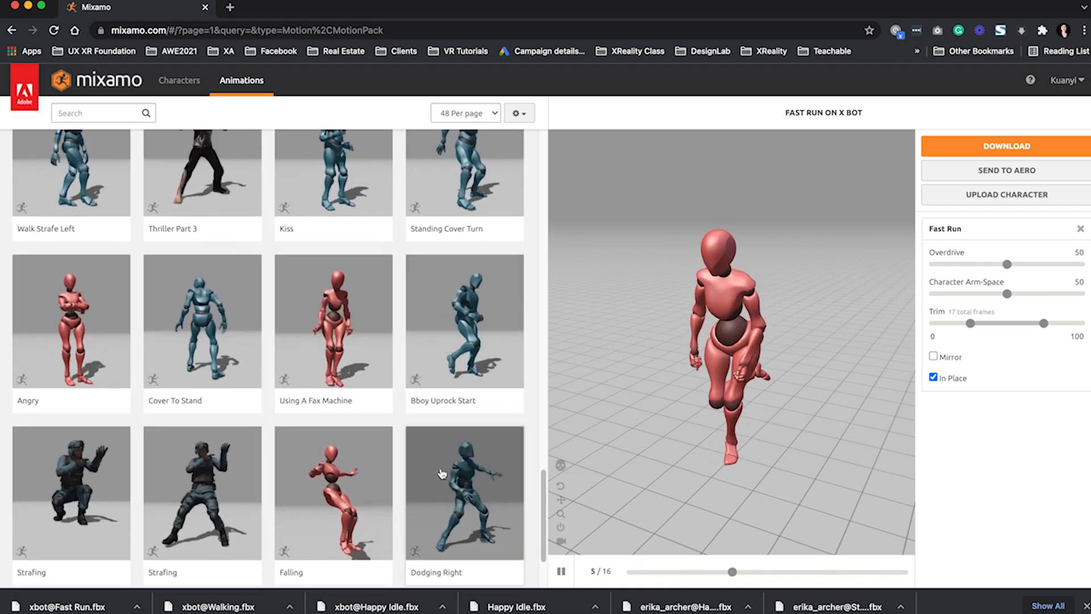
pyautogui.scroll(-3, 442, 473)
pyautogui.scroll(20, 217, 420)
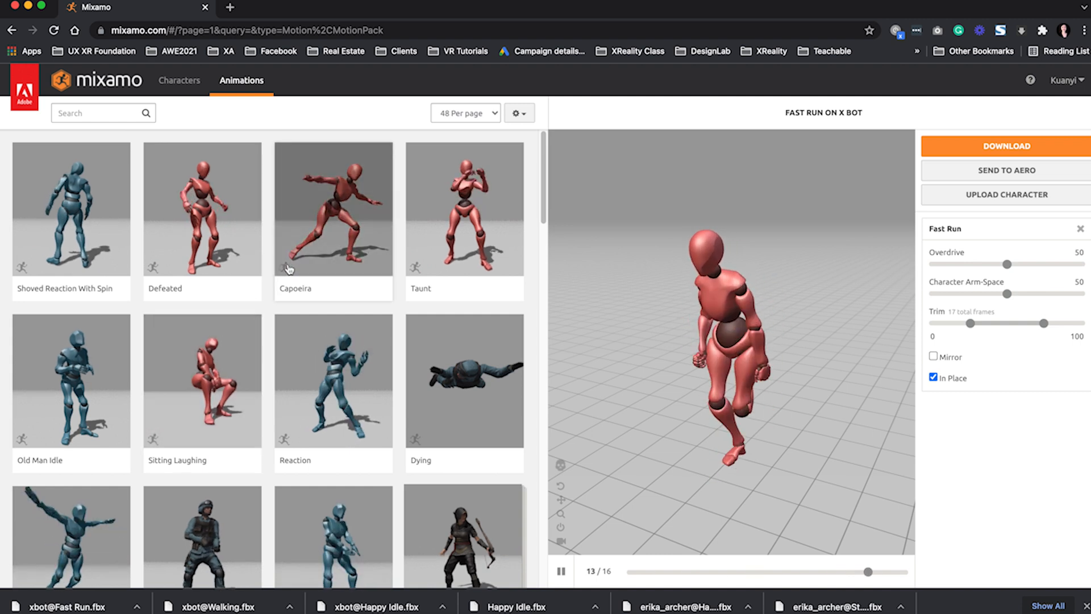
# - Examine the animation genre filters offered with the library search, leaving them all unselected
pyautogui.click(115, 112)
pyautogui.click(247, 124)
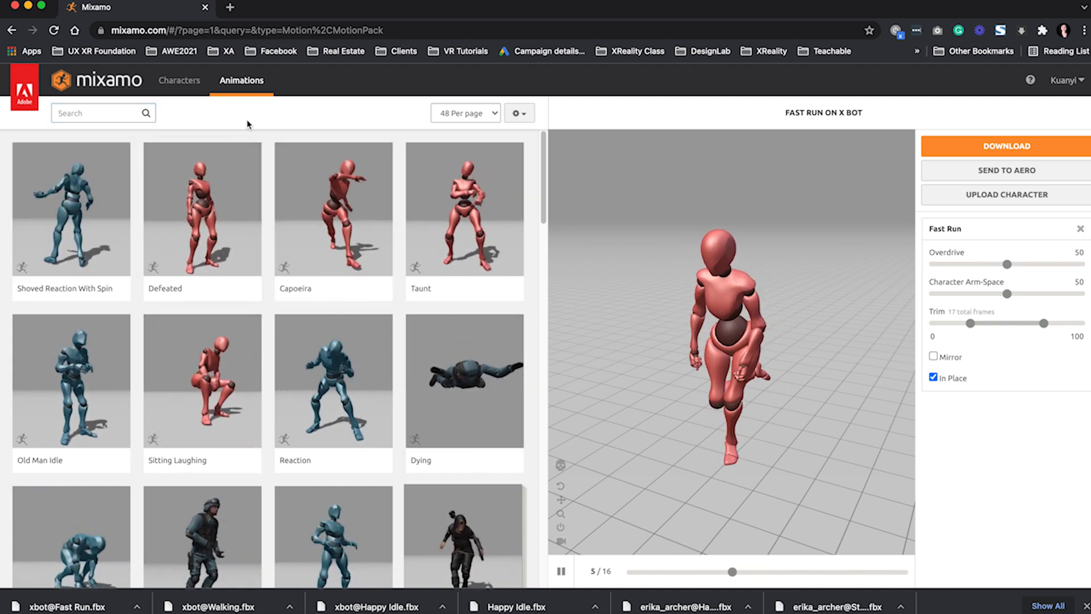
pyautogui.click(79, 114)
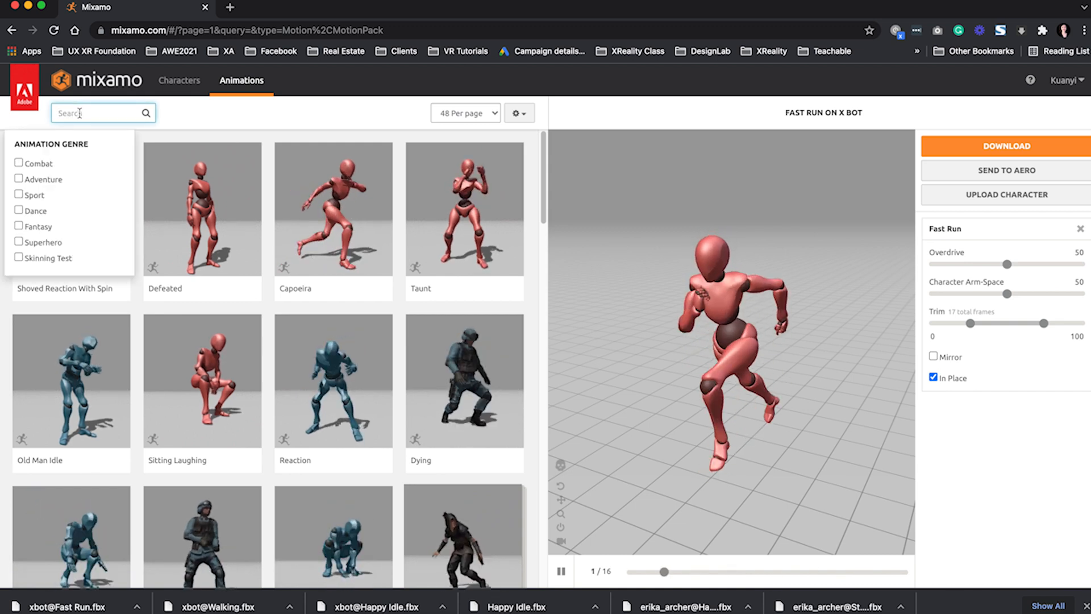
pyautogui.click(200, 125)
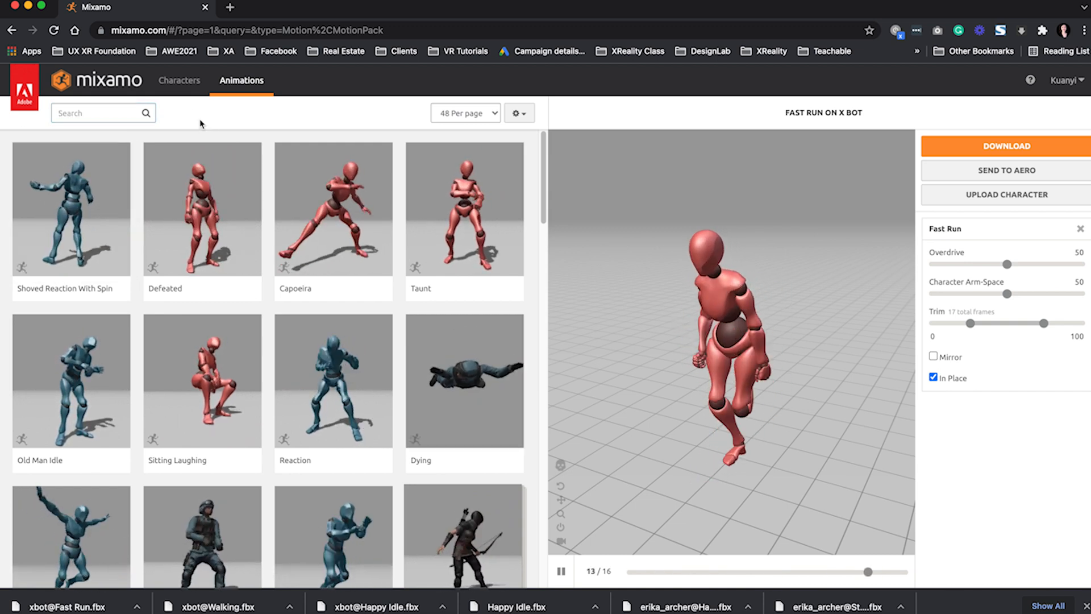
pyautogui.click(95, 112)
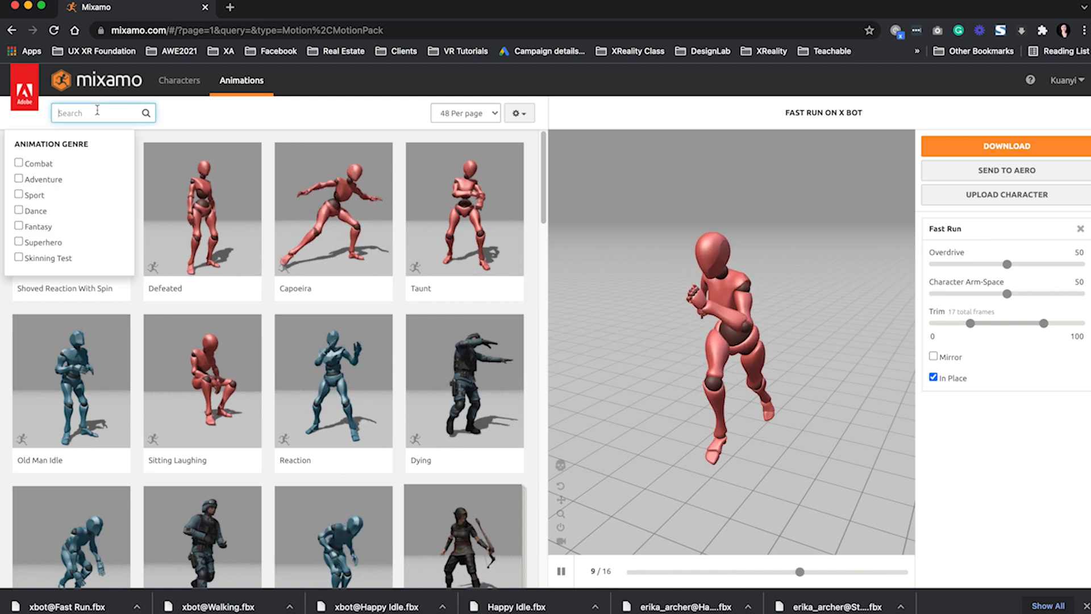
pyautogui.click(204, 126)
# - Search the animation library for "idle" and look through the matching animations
pyautogui.click(66, 115)
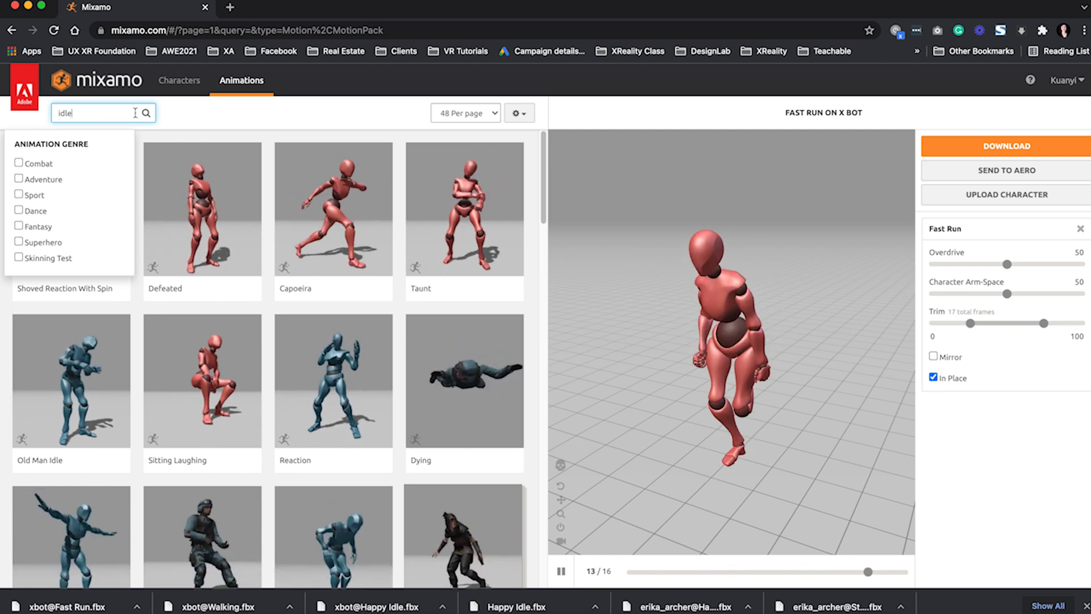
pyautogui.press('Return')
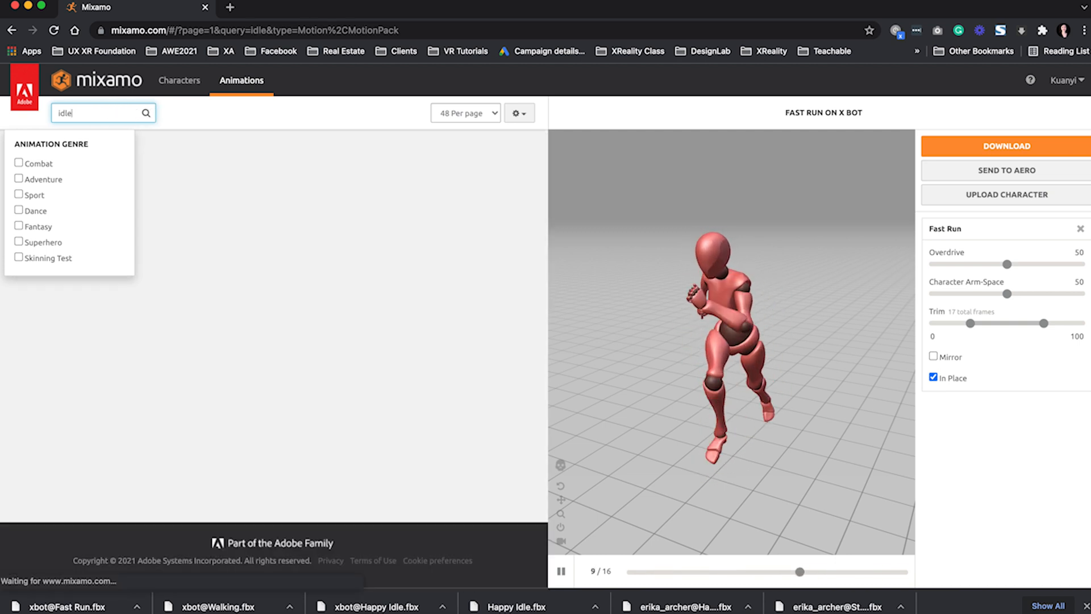
pyautogui.click(254, 129)
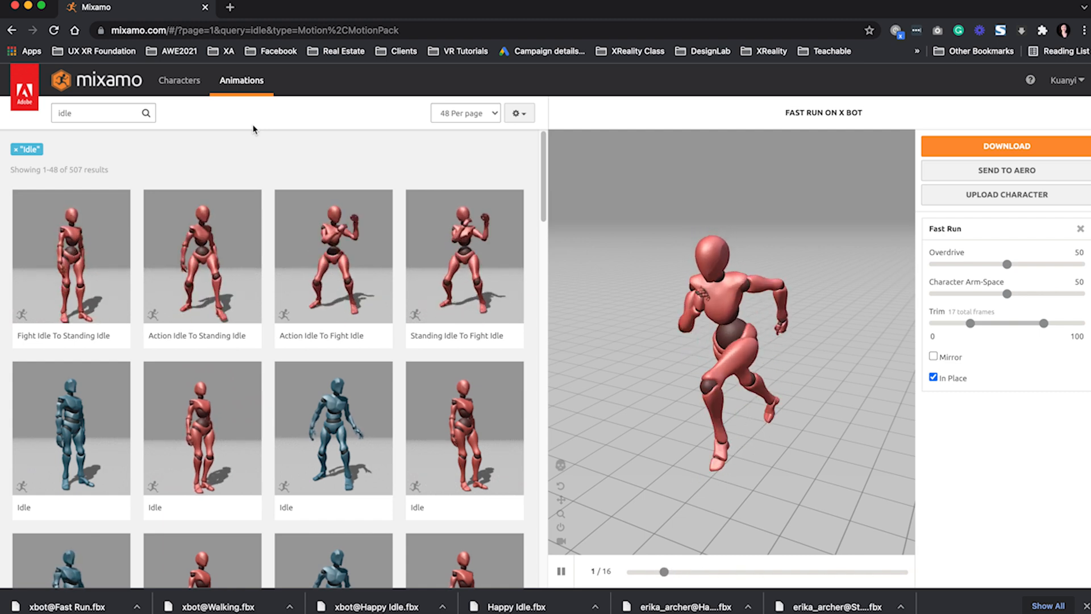
pyautogui.scroll(-3, 275, 255)
pyautogui.scroll(-10, 275, 254)
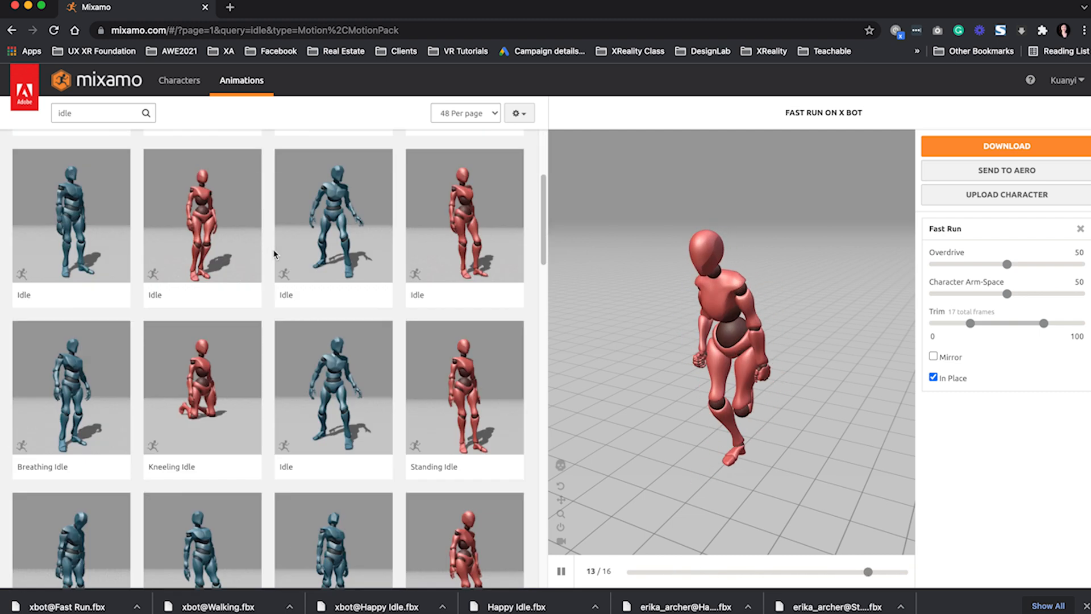
# - Find Dwarf Idle among the idle animations, apply it to X Bot and look over its preview
pyautogui.scroll(-1, 274, 254)
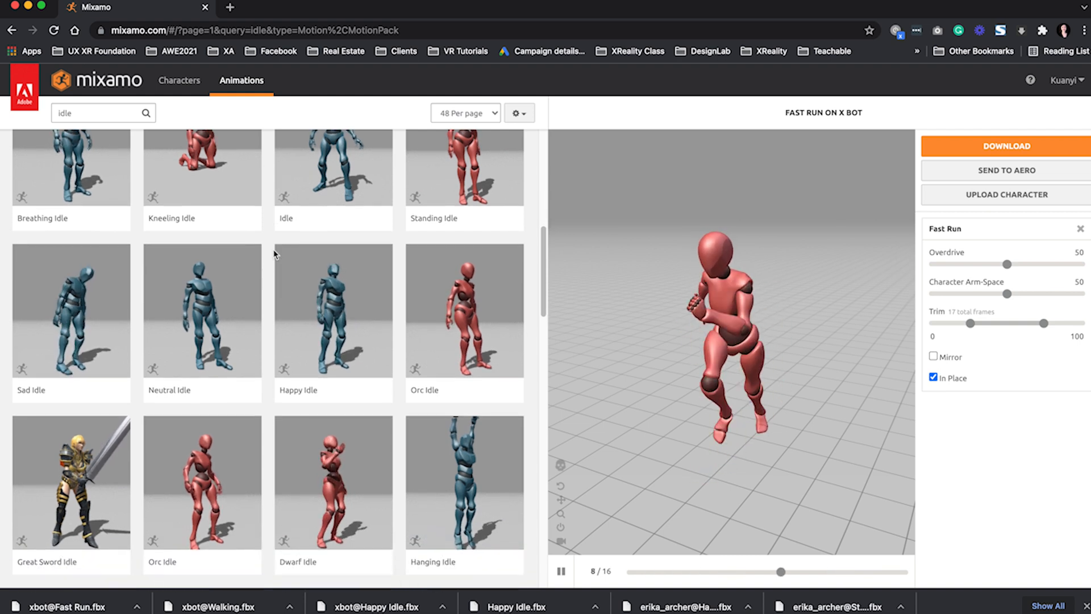
pyautogui.scroll(-4, 252, 483)
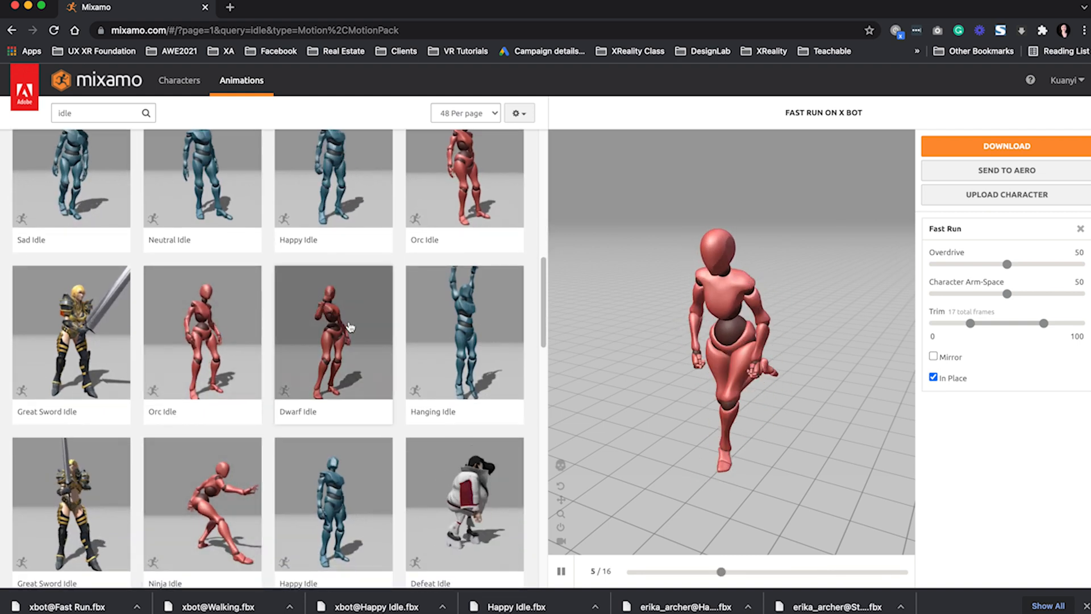
pyautogui.click(335, 353)
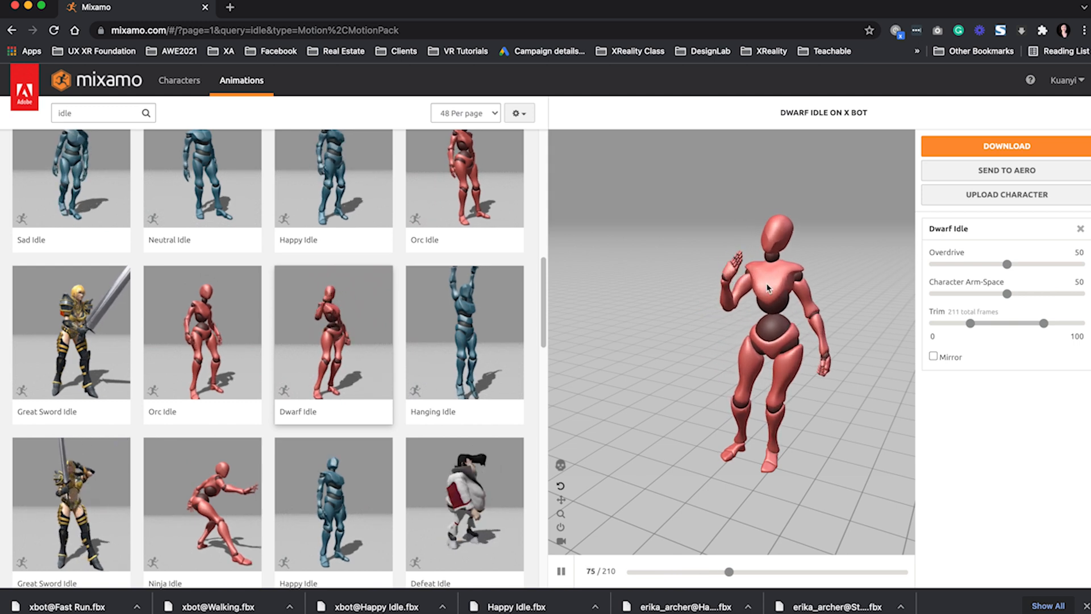
pyautogui.scroll(10, 348, 359)
pyautogui.scroll(-10, 348, 361)
pyautogui.scroll(2, 348, 362)
pyautogui.scroll(-2, 349, 362)
pyautogui.scroll(2, 349, 362)
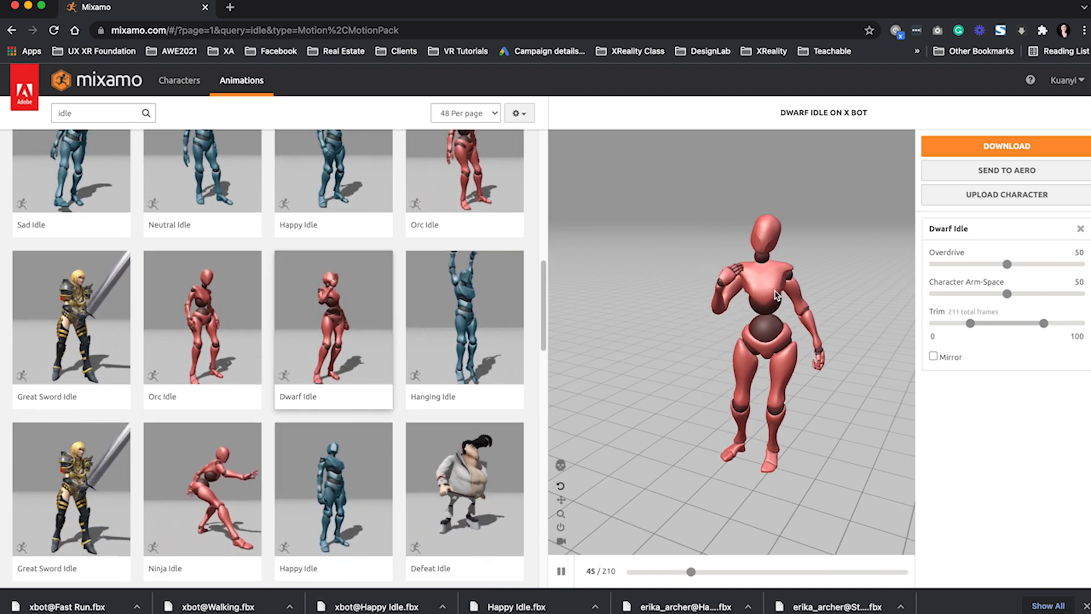
pyautogui.click(334, 325)
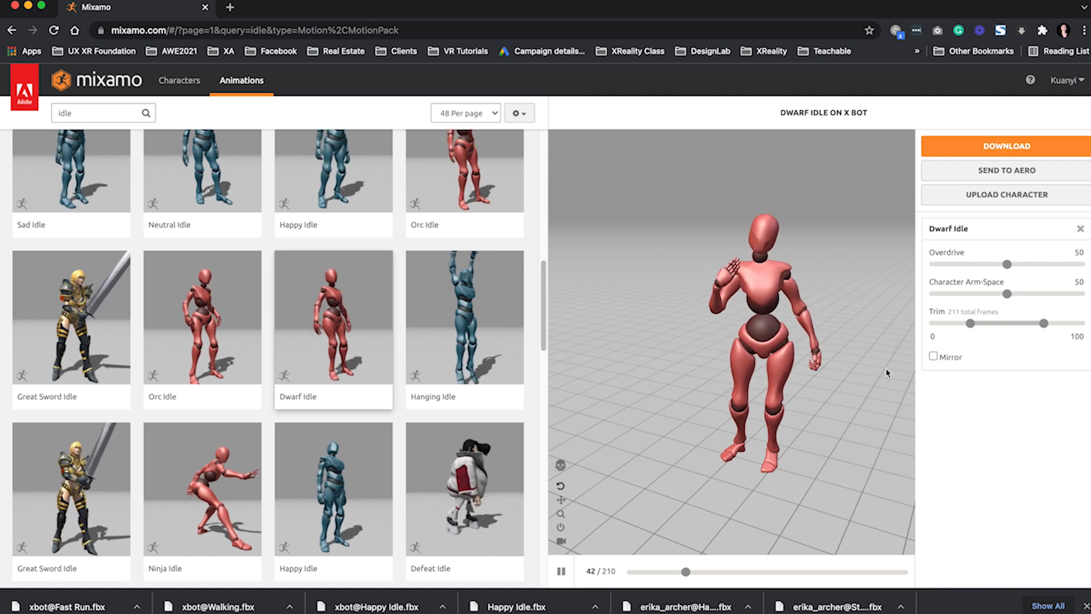
# - Open the download settings for Dwarf Idle and choose the FBX for Unity(.fbx) format at 30 frames per second
pyautogui.click(974, 147)
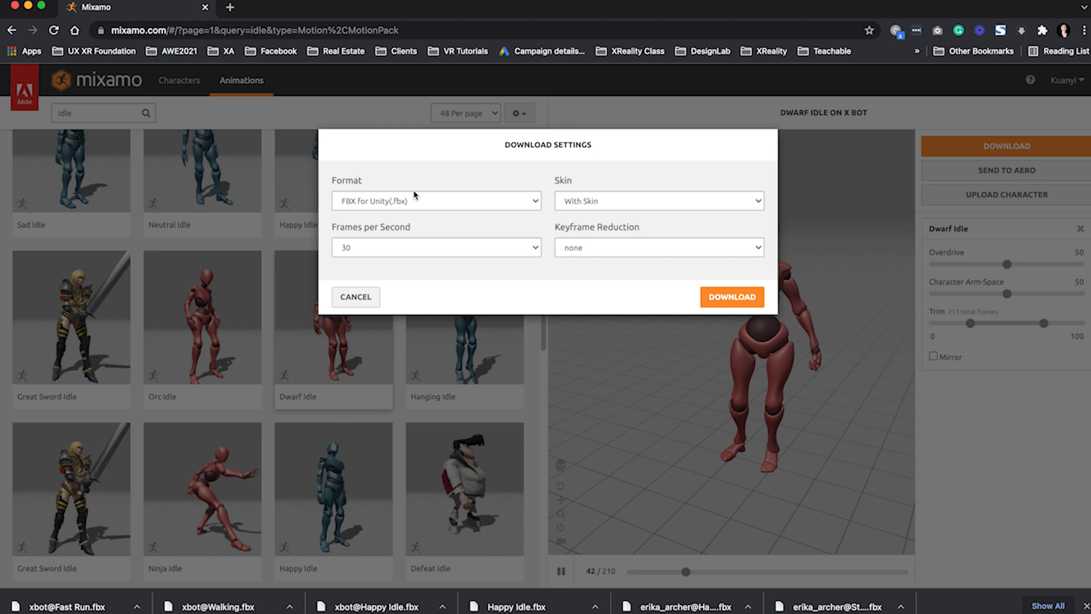
pyautogui.click(487, 207)
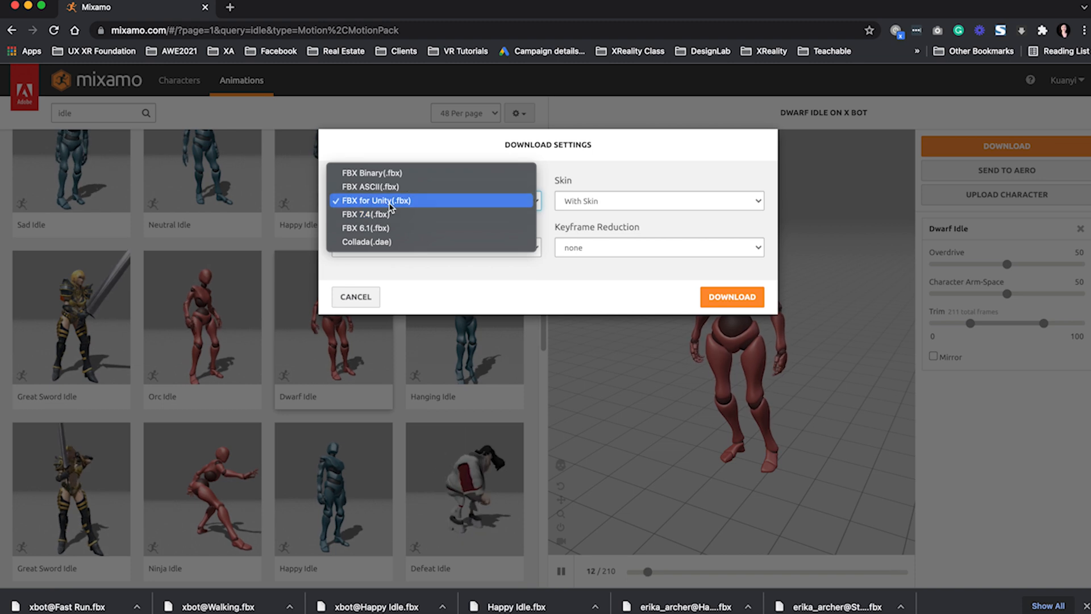
pyautogui.click(390, 204)
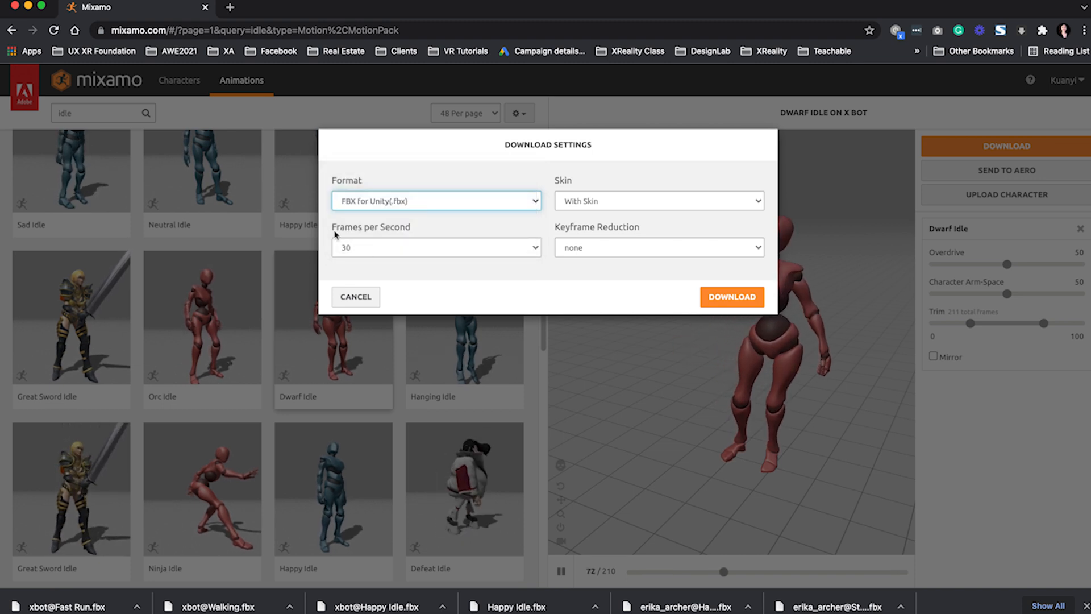
pyautogui.click(442, 248)
pyautogui.click(439, 247)
pyautogui.click(439, 247)
pyautogui.click(439, 247)
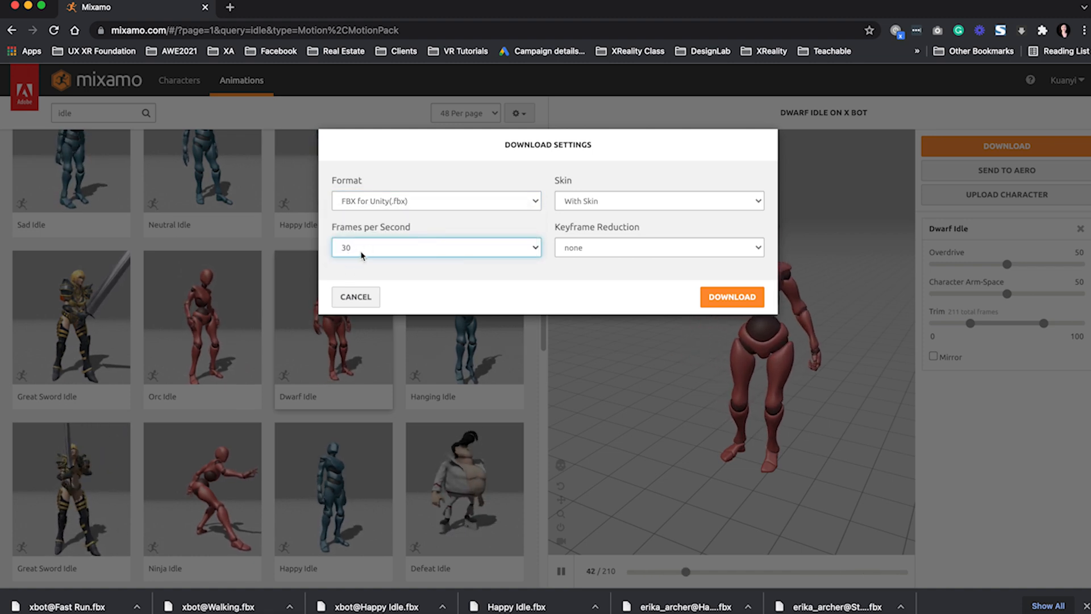
pyautogui.click(361, 254)
pyautogui.click(364, 249)
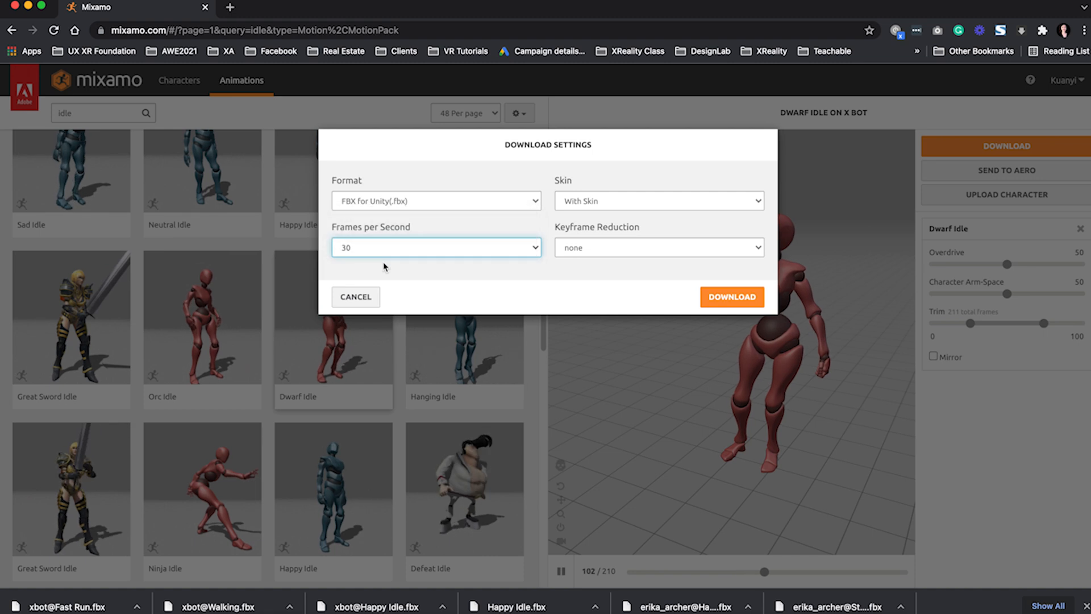
# - Review the skin options for the download and keep With Skin selected
pyautogui.click(606, 202)
pyautogui.click(609, 201)
pyautogui.click(611, 200)
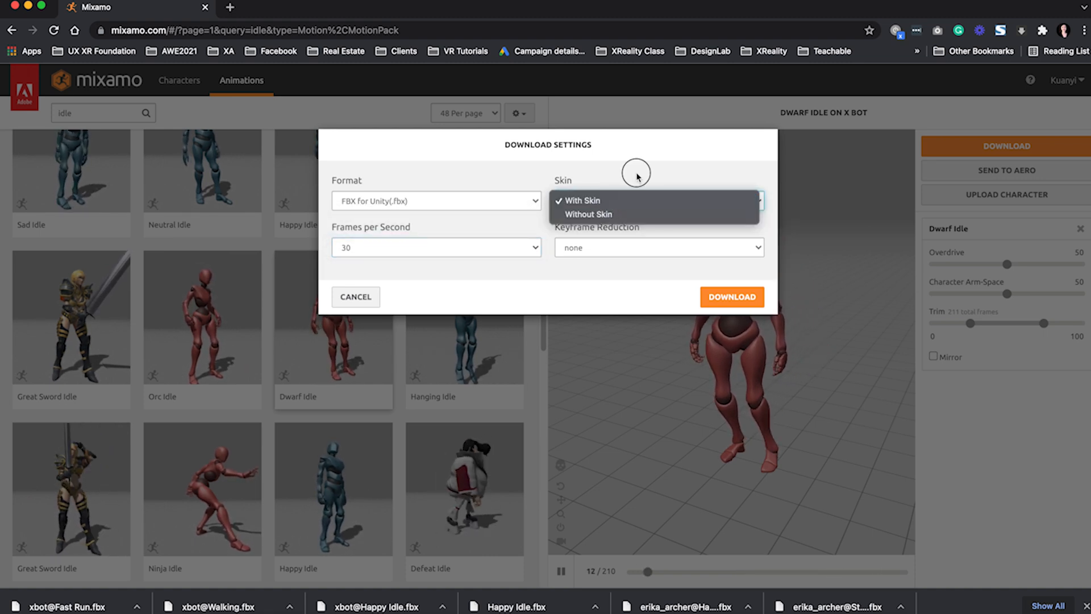
pyautogui.click(633, 172)
pyautogui.click(627, 202)
pyautogui.click(632, 173)
pyautogui.click(611, 201)
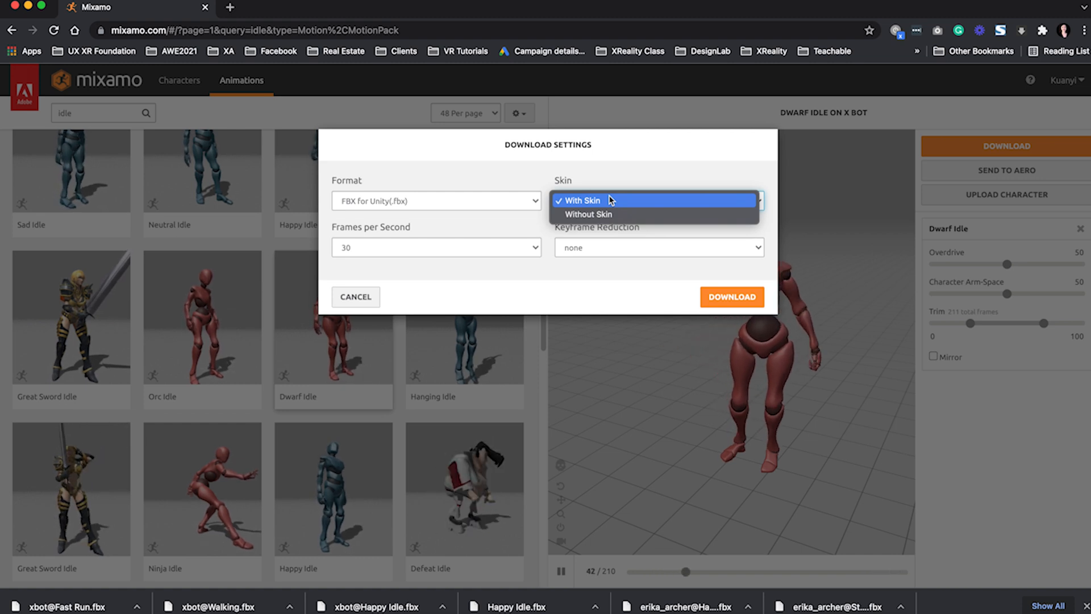
pyautogui.click(636, 171)
pyautogui.click(612, 203)
pyautogui.click(645, 173)
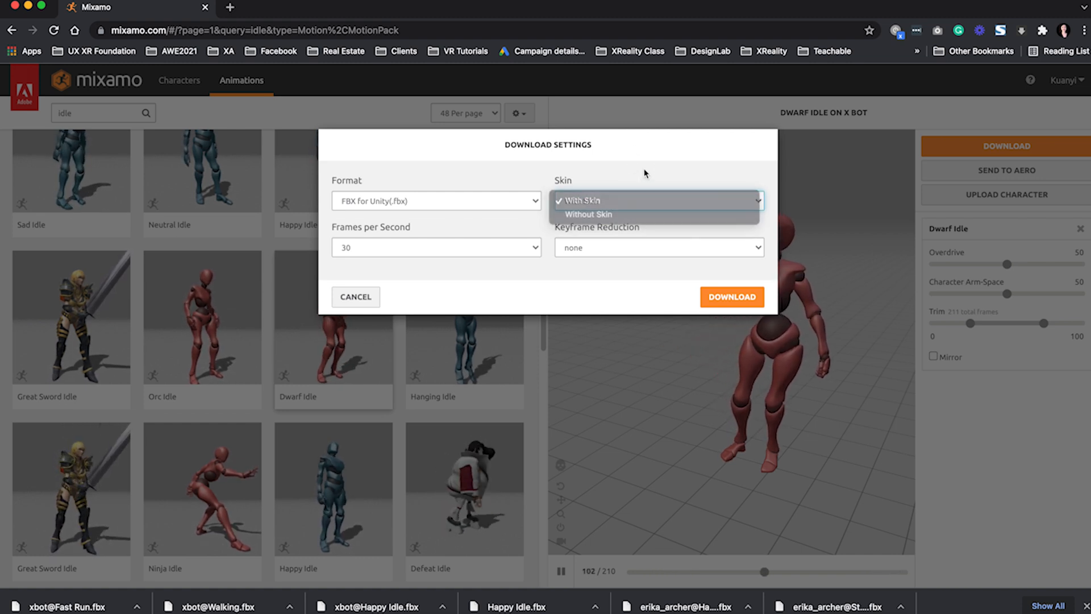
pyautogui.click(622, 204)
pyautogui.click(650, 167)
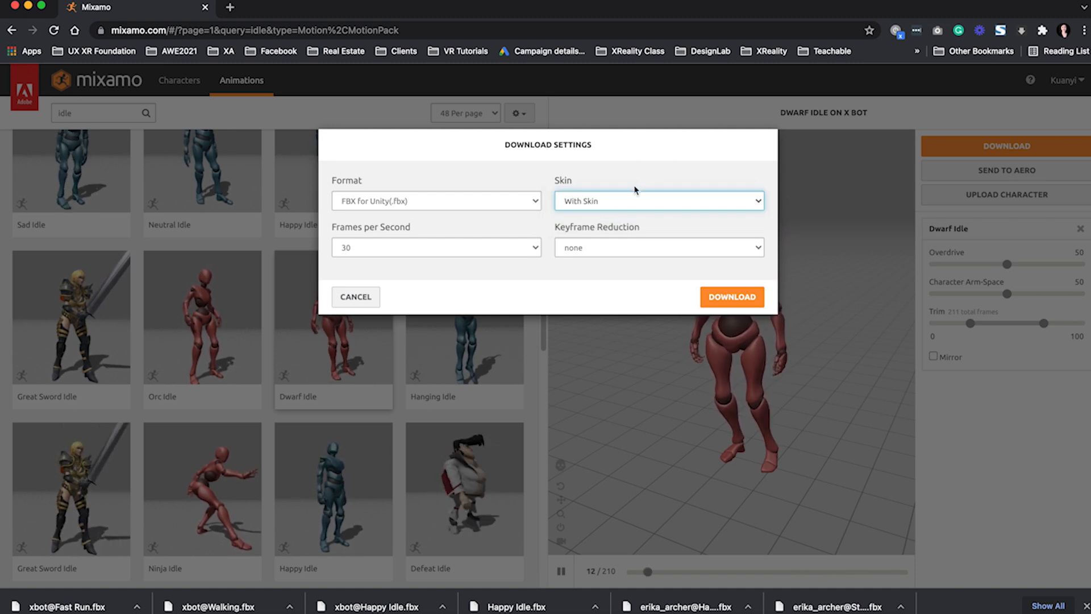
pyautogui.click(624, 202)
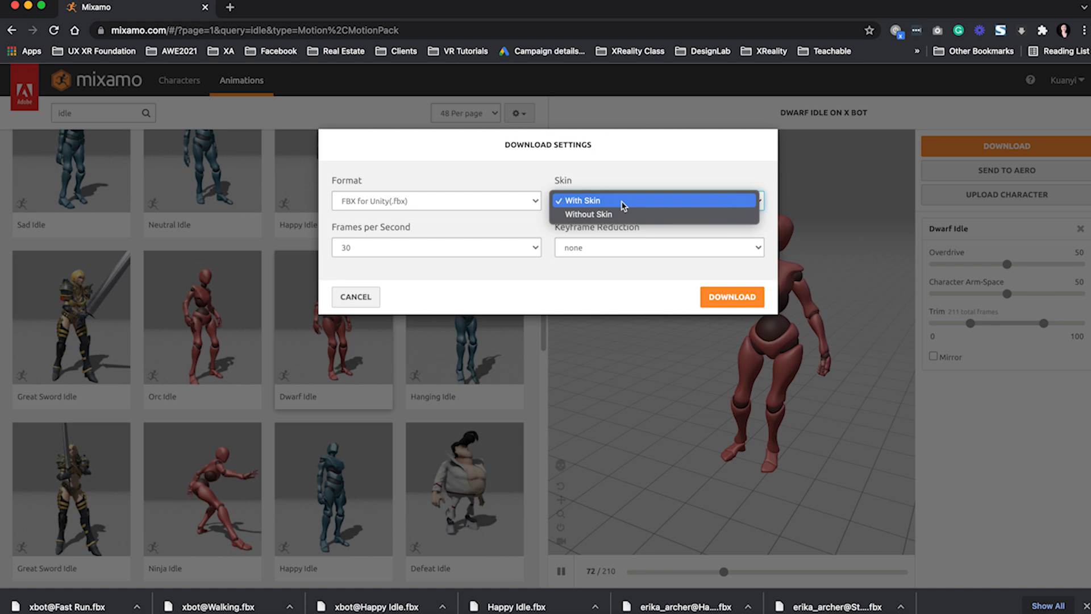
pyautogui.click(649, 166)
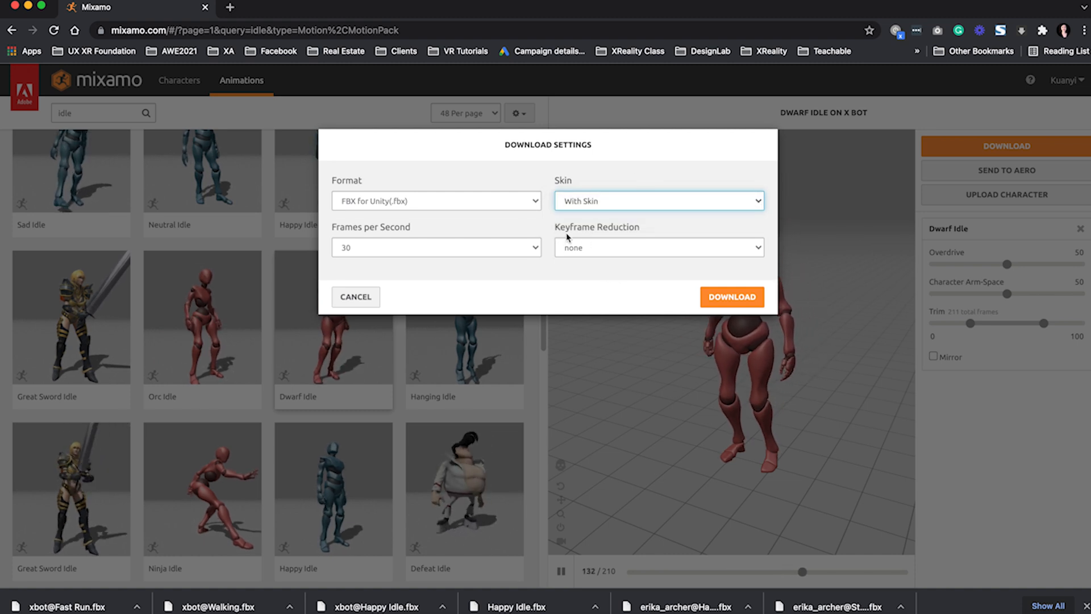
# - Keep keyframe reduction at none and download the Dwarf Idle animation
pyautogui.click(633, 257)
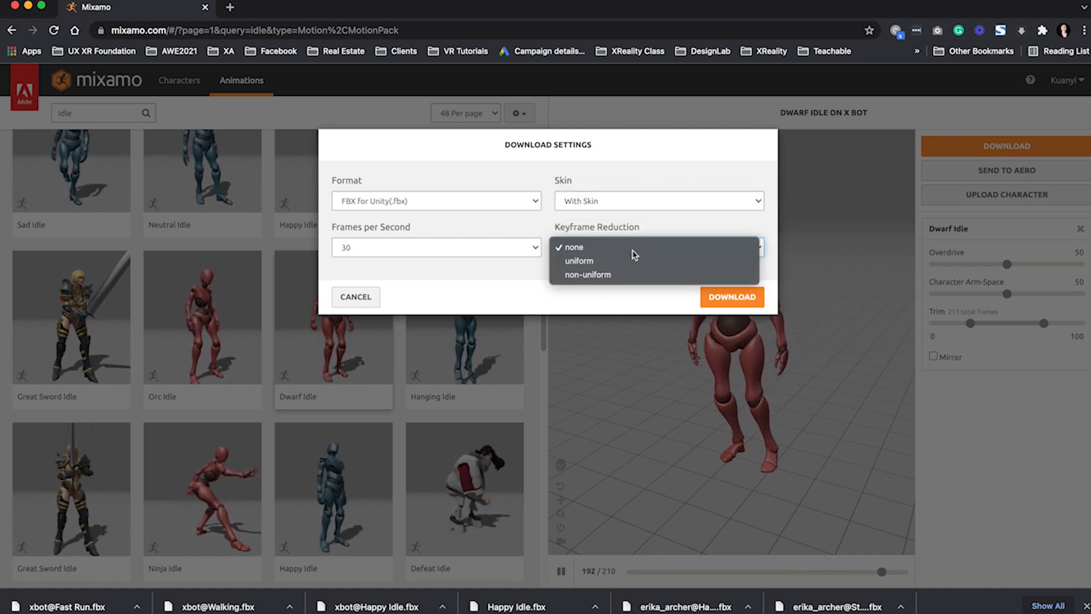
pyautogui.click(572, 249)
pyautogui.click(722, 298)
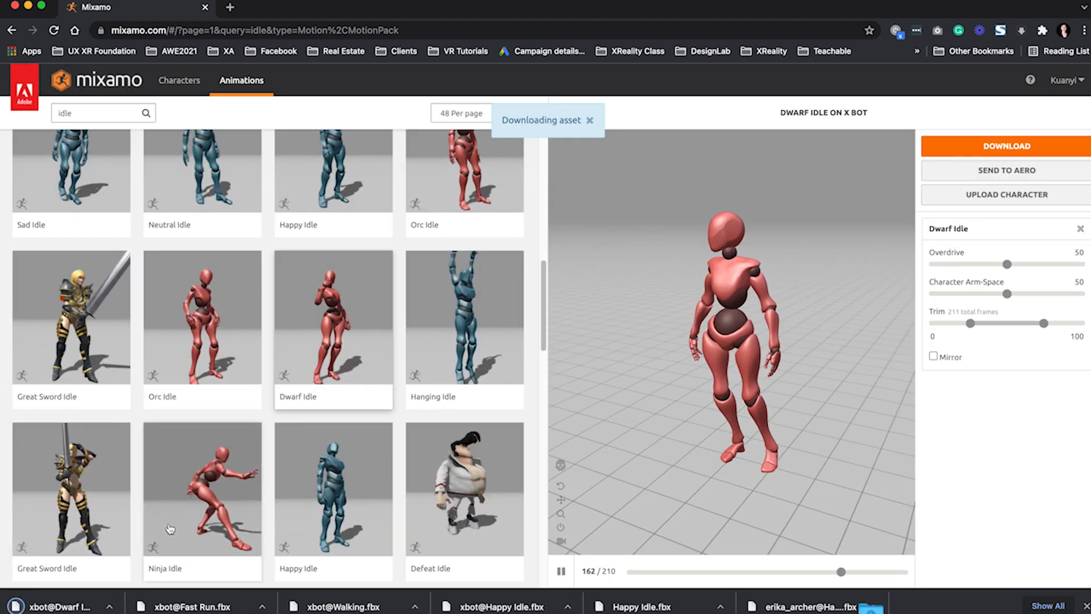
# - Show the downloaded xbot@Dwarf Idle.fbx in Finder and arrange the open windows so the Unity project is accessible
pyautogui.click(136, 607)
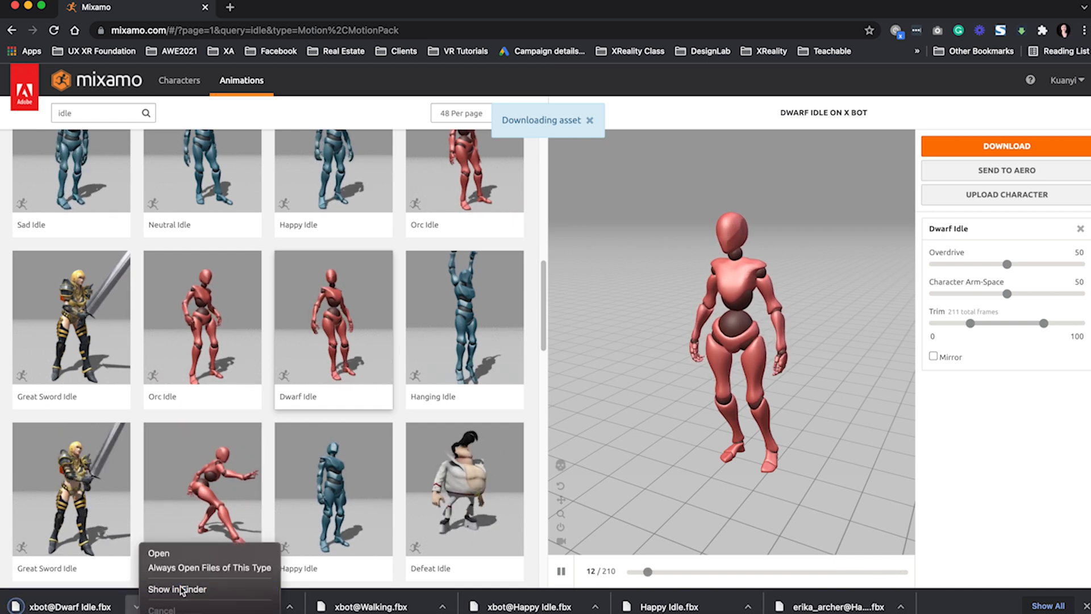
pyautogui.click(182, 591)
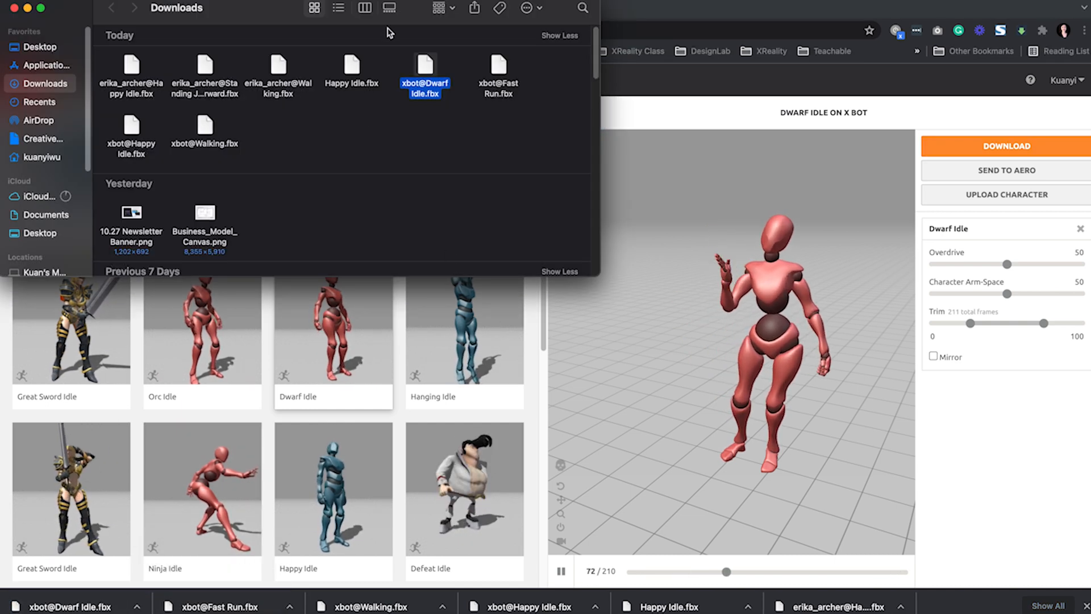
pyautogui.moveTo(422, 10); pyautogui.dragTo(414, 421)
pyautogui.moveTo(563, 9); pyautogui.dragTo(795, 234)
pyautogui.moveTo(539, 223); pyautogui.dragTo(519, 236)
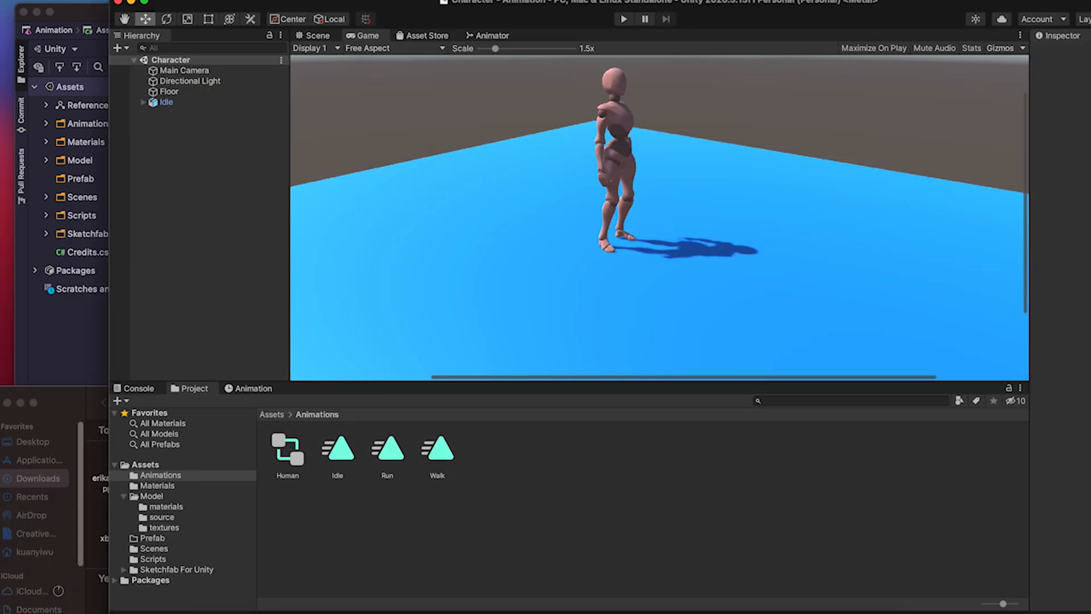
pyautogui.moveTo(398, 1); pyautogui.dragTo(386, 1)
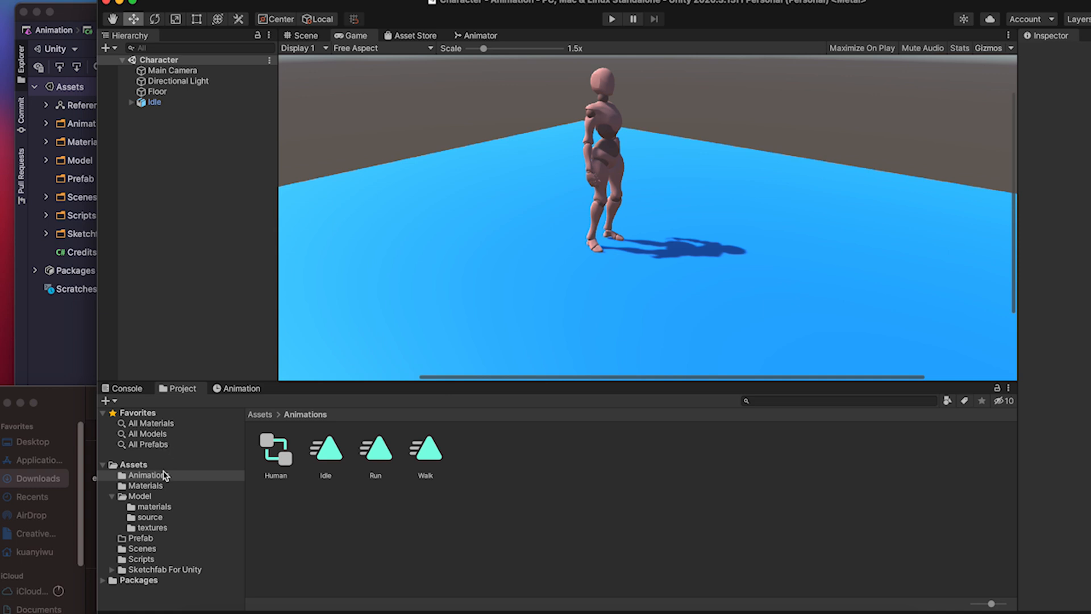
# - Create a folder named Demo inside the Unity project's Model folder and open it
pyautogui.click(142, 496)
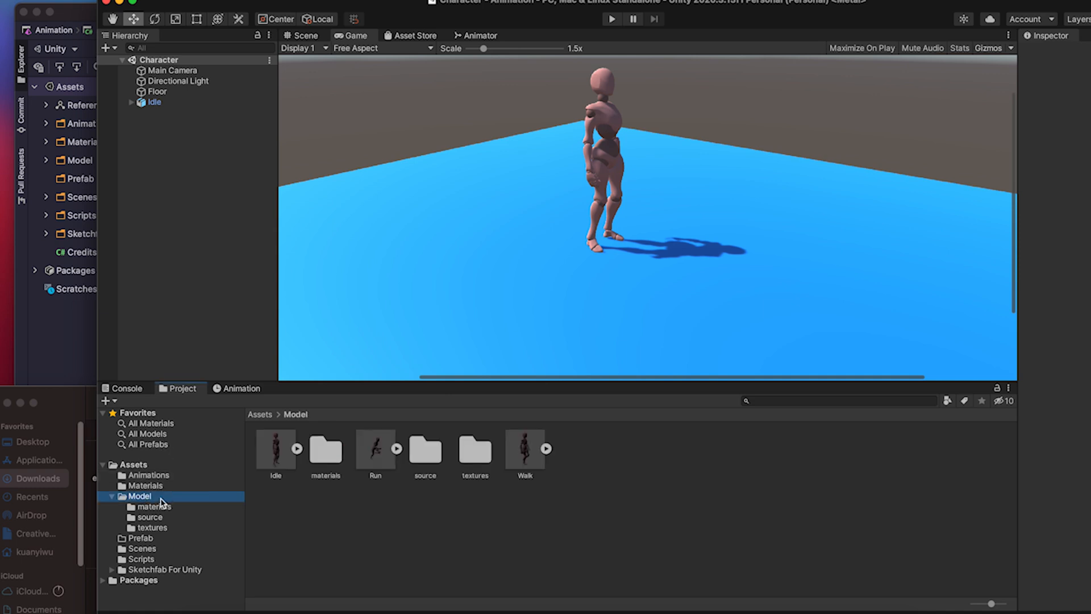
pyautogui.rightClick(322, 531)
pyautogui.moveTo(397, 256)
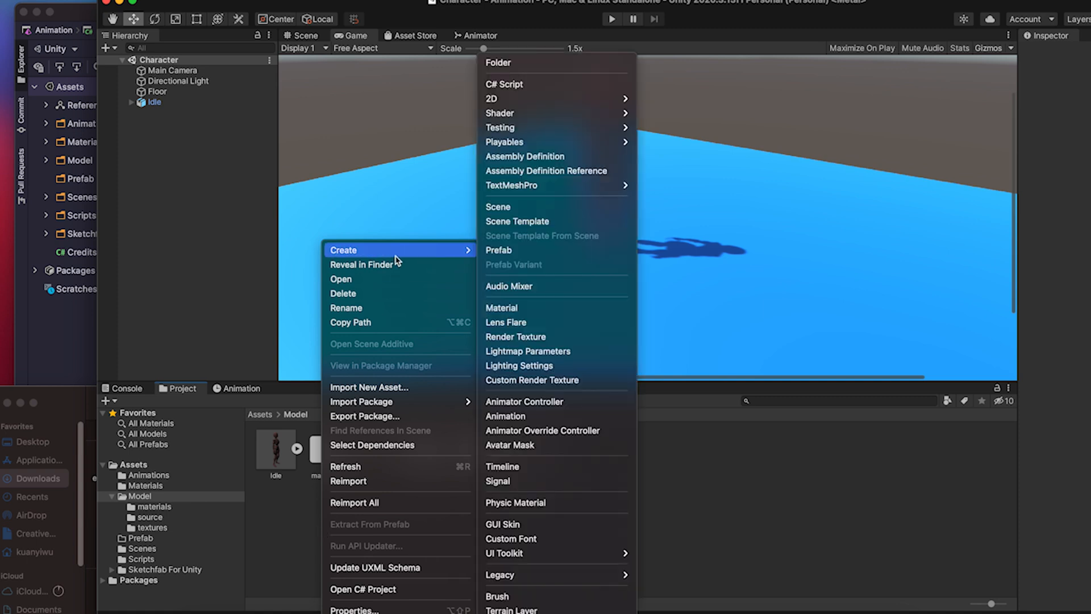
pyautogui.click(555, 64)
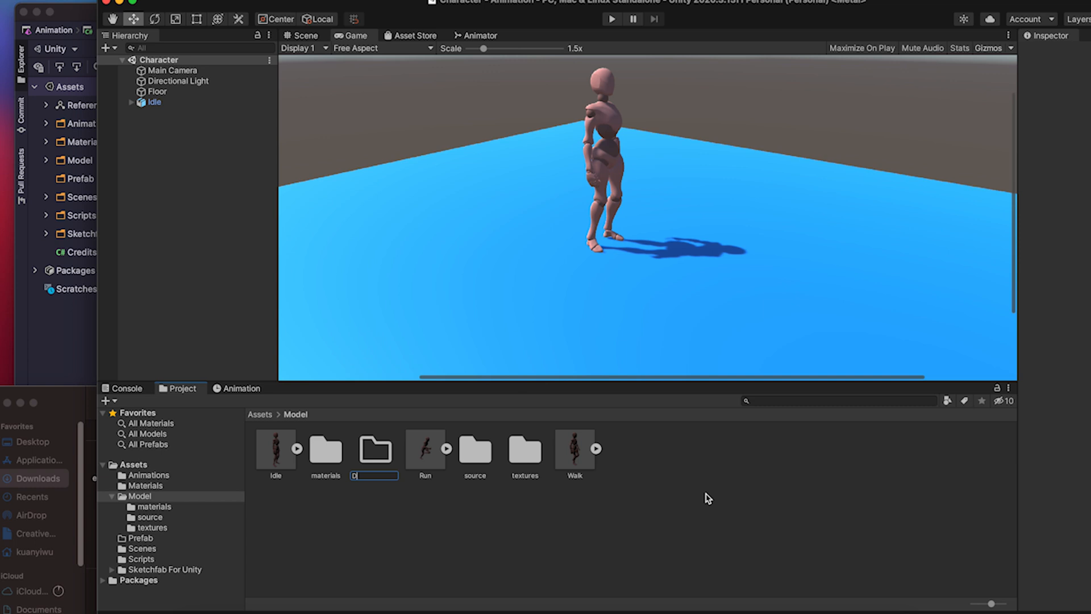
pyautogui.write('Demo')
pyautogui.press('Return')
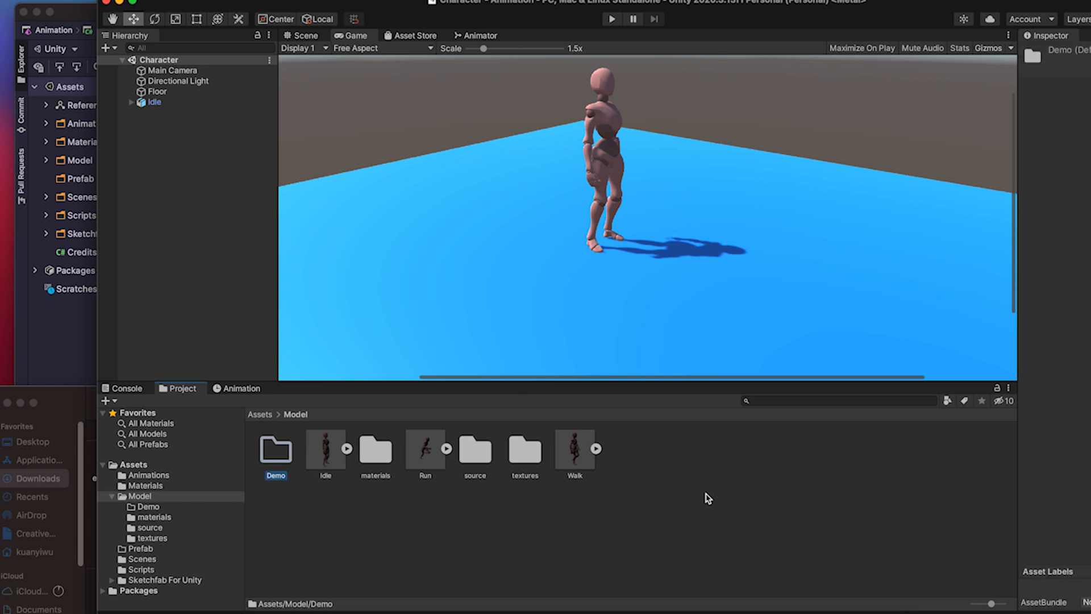
pyautogui.doubleClick(277, 452)
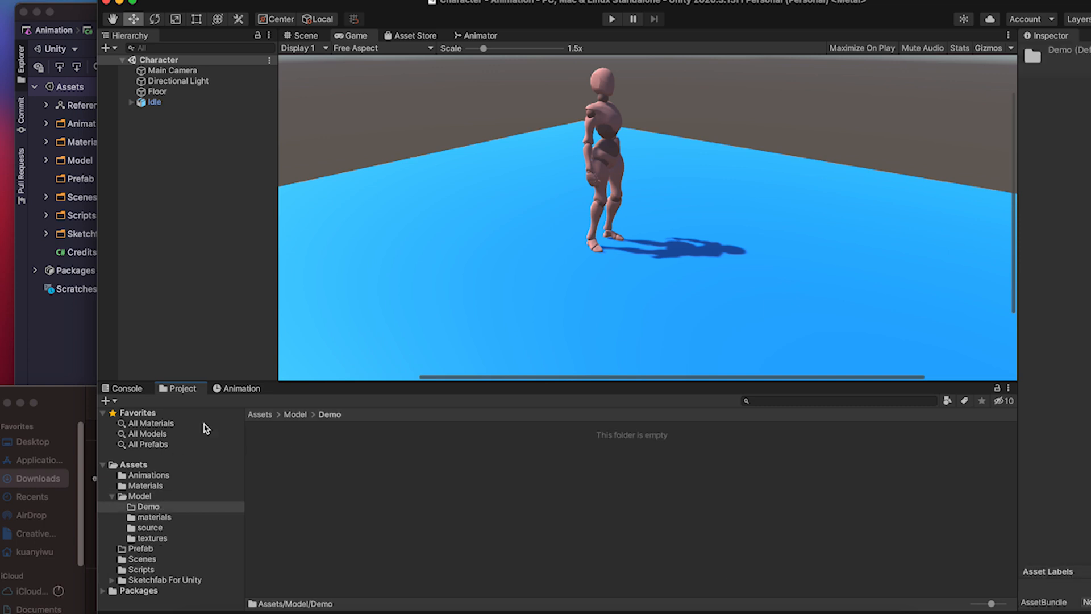
# - Import xbot@Dwarf Idle.fbx from Downloads into the Demo folder and put the Finder window away
pyautogui.click(83, 402)
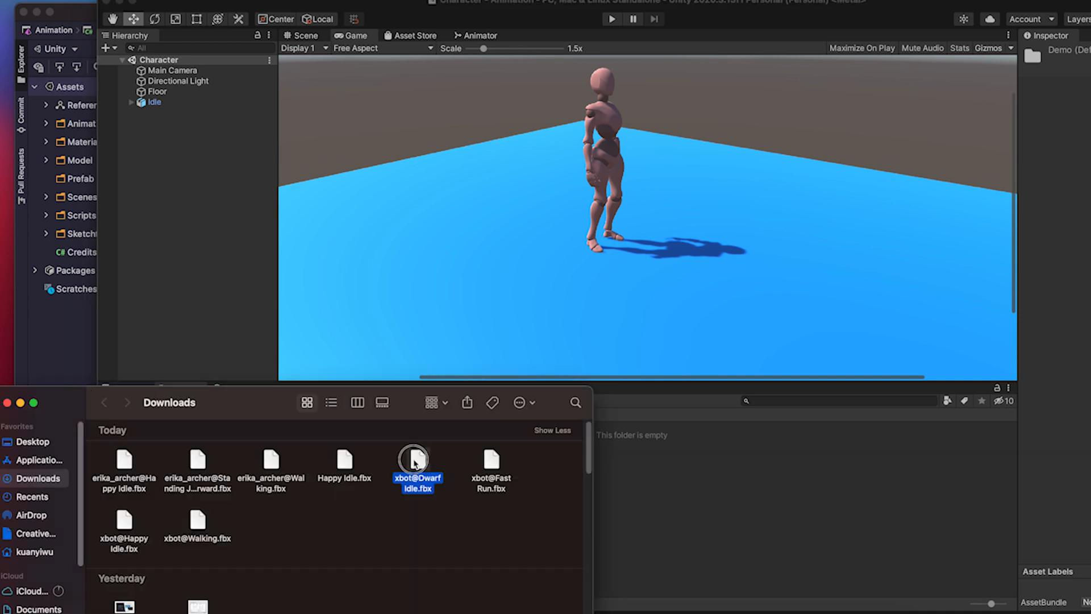
pyautogui.moveTo(652, 489); pyautogui.dragTo(651, 487)
pyautogui.click(142, 291)
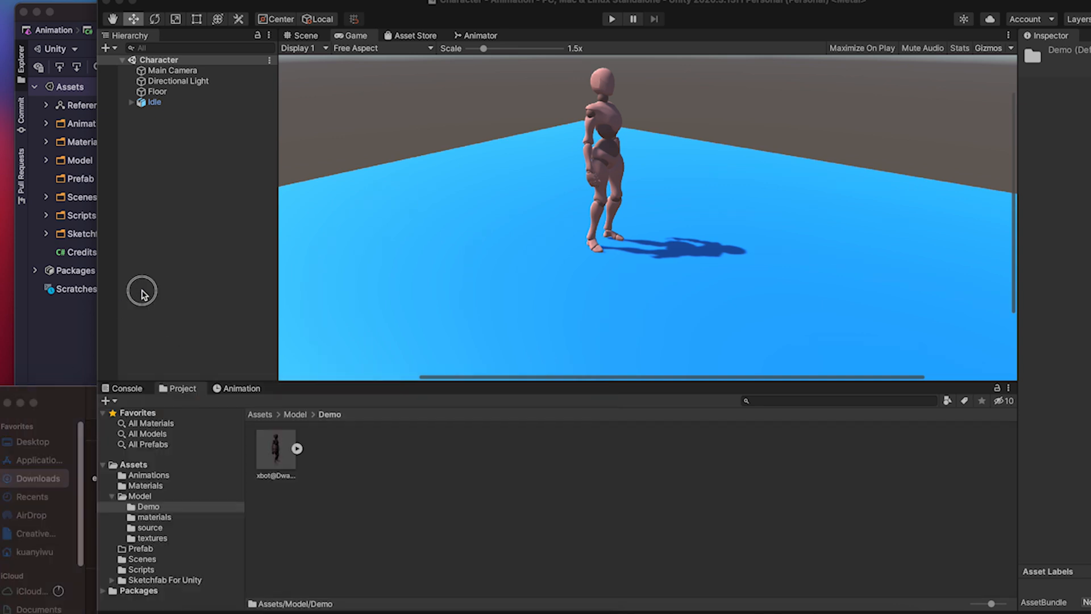
pyautogui.click(22, 402)
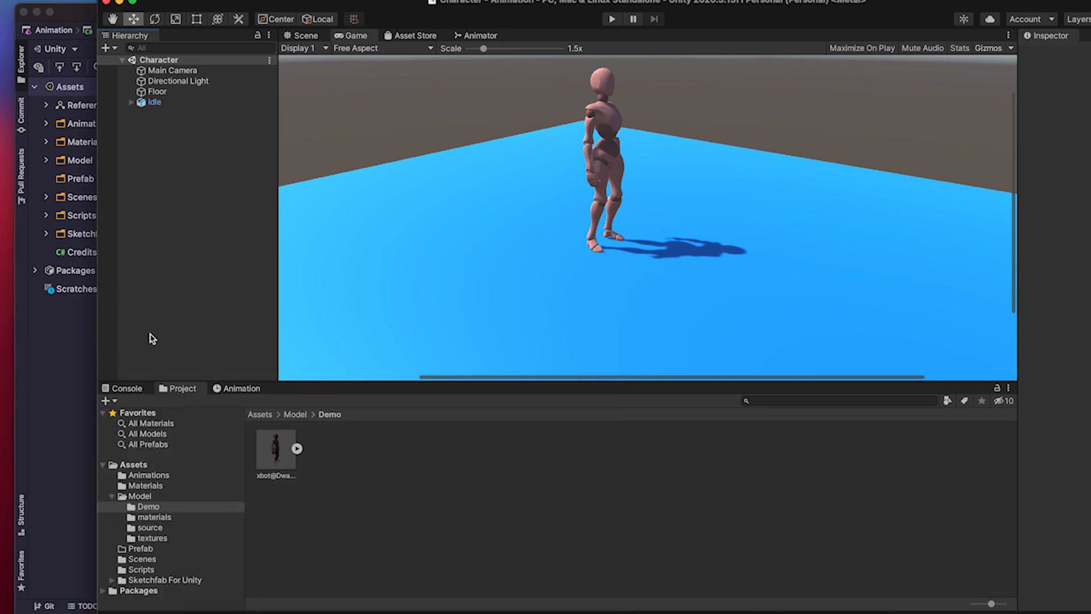
# - Switch back to Mixamo in the browser and move its window into full view
pyautogui.moveTo(408, 12); pyautogui.dragTo(314, 256)
pyautogui.moveTo(535, 232); pyautogui.dragTo(339, 1)
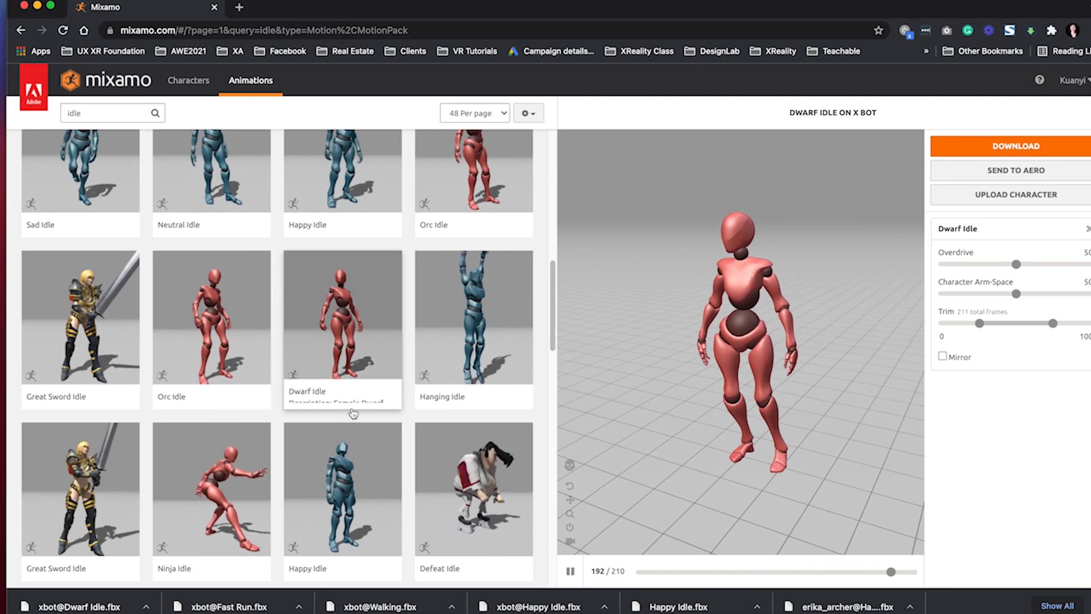
pyautogui.moveTo(756, 11); pyautogui.dragTo(749, 13)
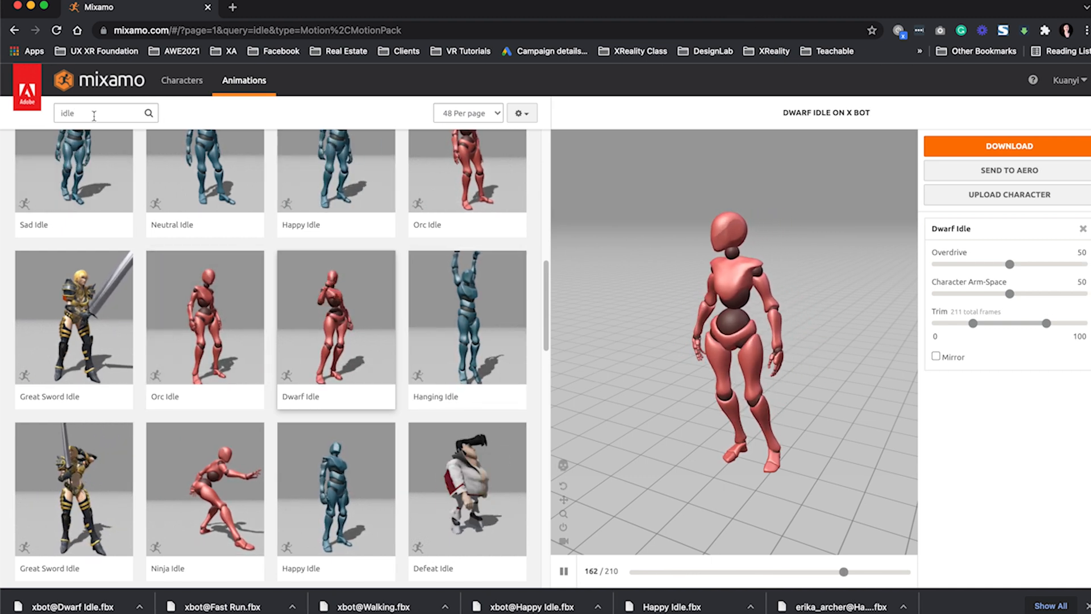
# - Replace the animation search term with "walk" and look through the matching walking animations
pyautogui.moveTo(94, 115); pyautogui.dragTo(41, 118)
pyautogui.press('BackSpace')
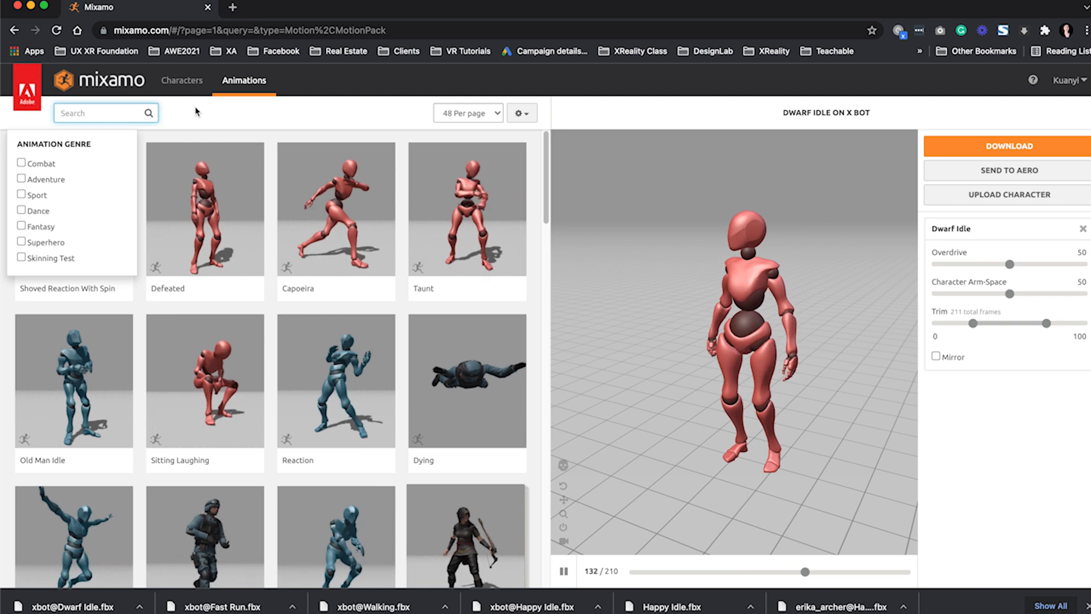
pyautogui.click(105, 112)
pyautogui.write('walk')
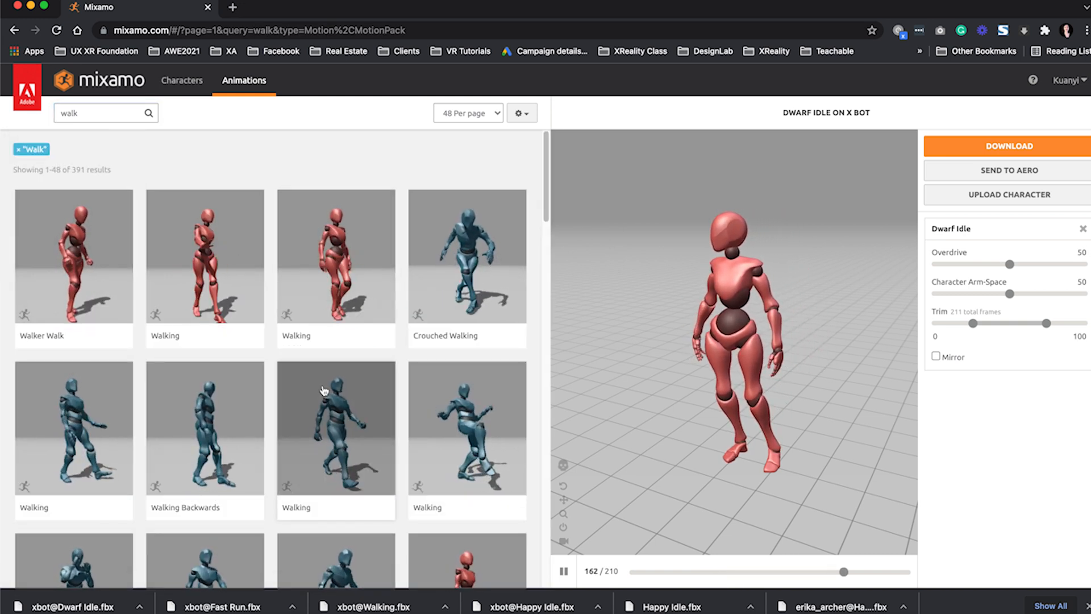
pyautogui.scroll(-3, 323, 390)
pyautogui.scroll(-5, 324, 390)
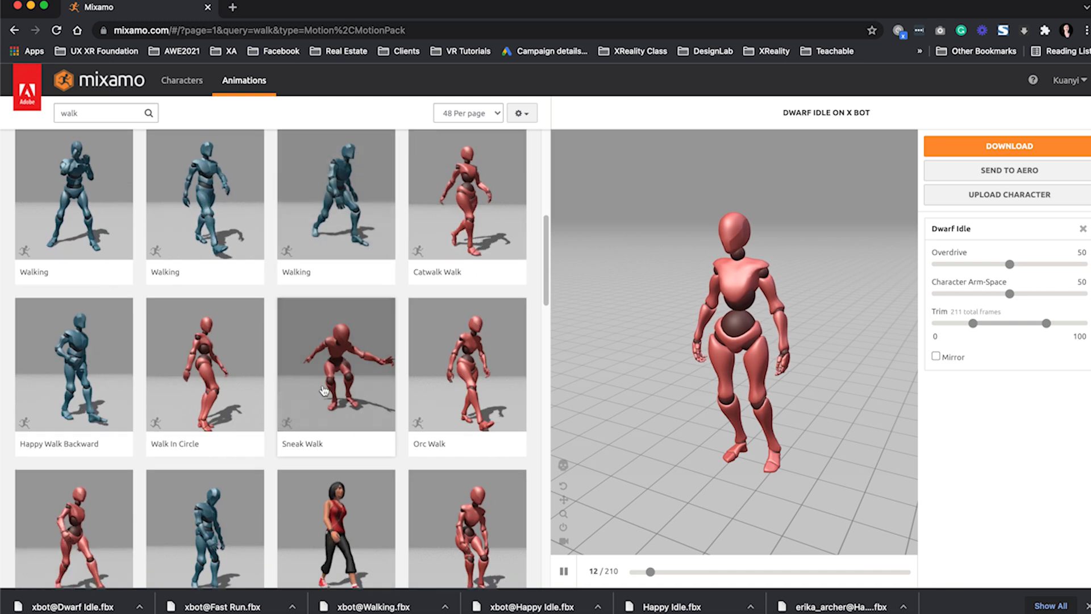
# - Apply the Sneak Walk animation to X Bot with In Place enabled and download it as FBX for Unity with skin
pyautogui.scroll(-1, 324, 389)
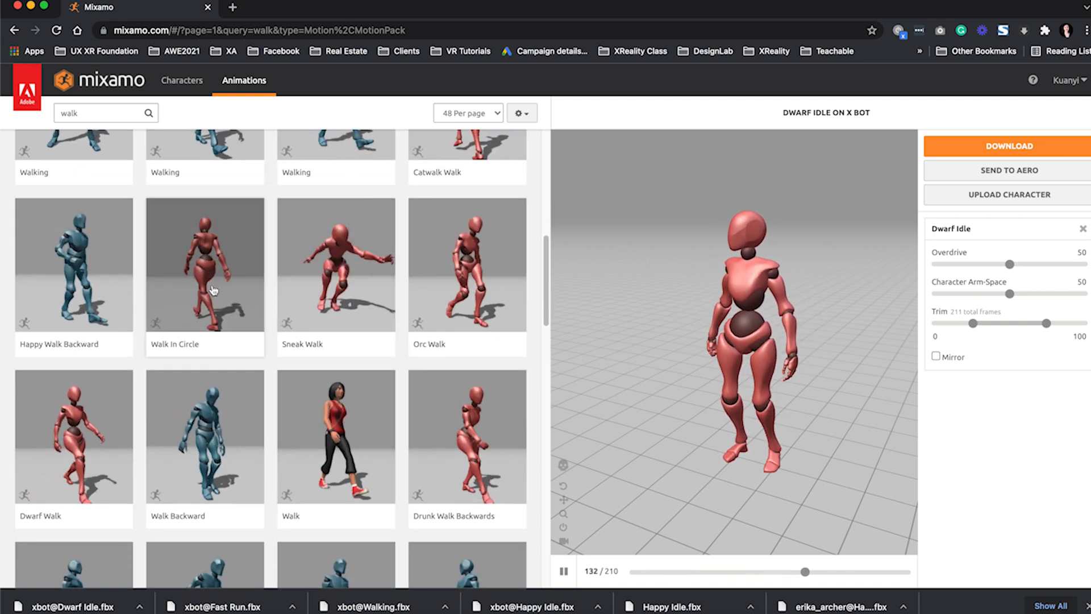
pyautogui.scroll(-1, 161, 429)
pyautogui.scroll(2, 161, 428)
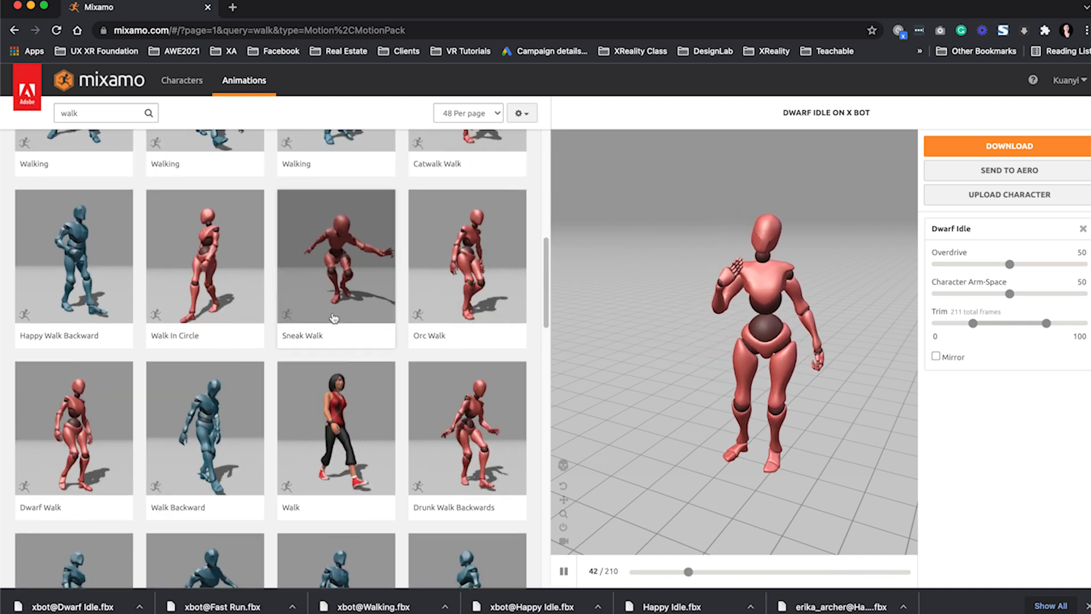
pyautogui.click(364, 266)
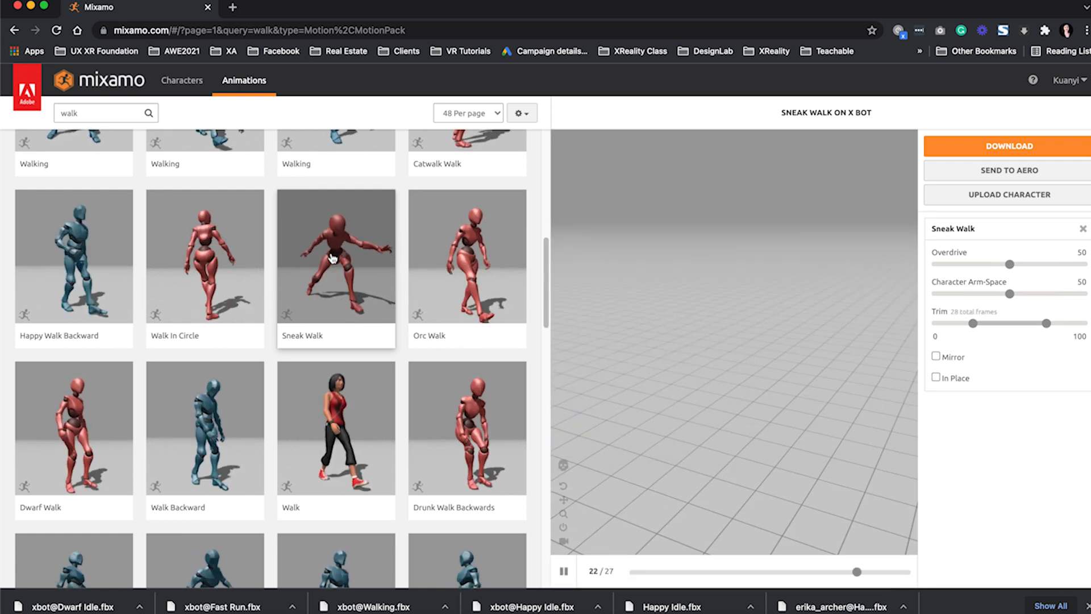
pyautogui.click(936, 378)
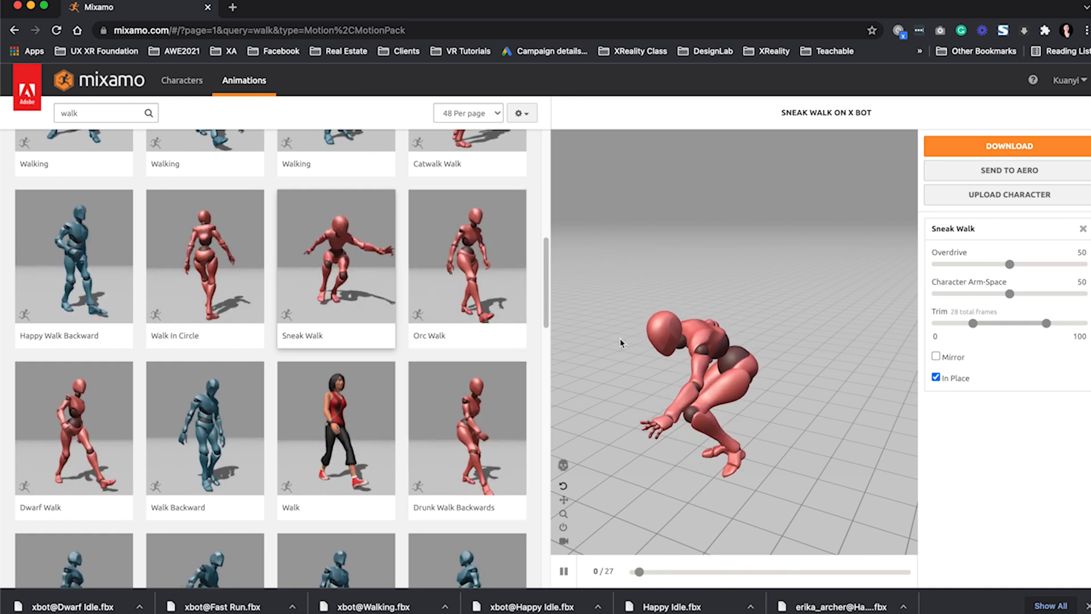
pyautogui.click(966, 148)
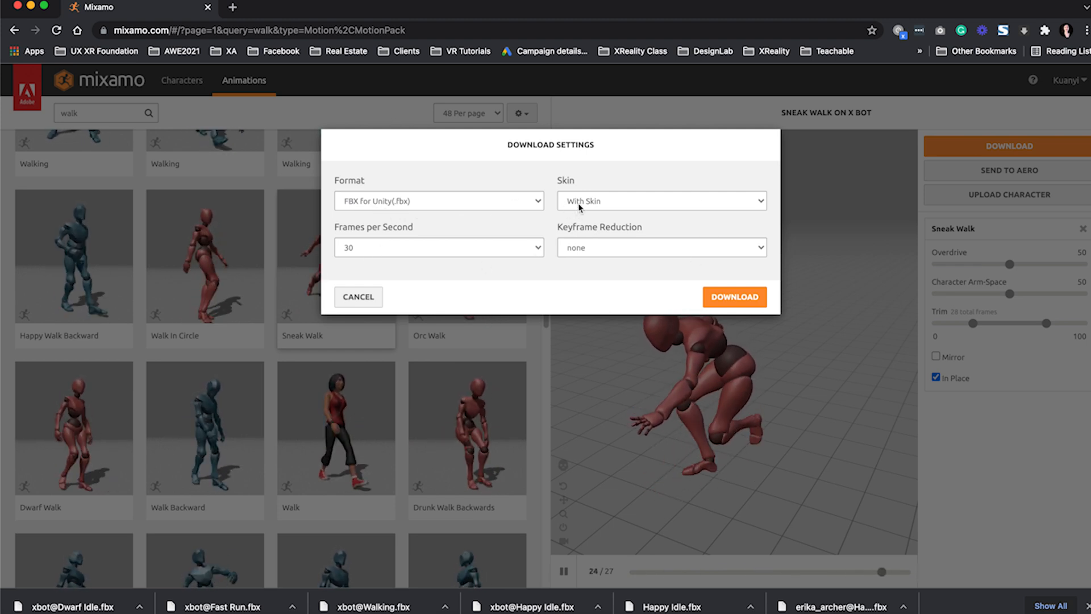
pyautogui.click(734, 297)
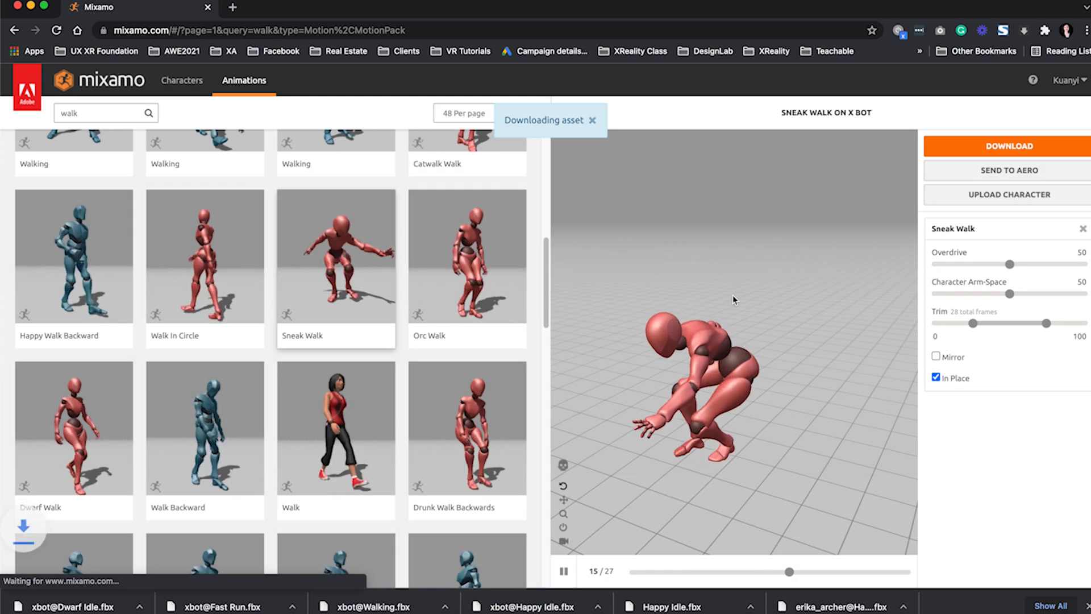
# - Reveal the downloaded xbot@Sneak Walk.fbx in Finder and import it into the Demo folder in Unity
pyautogui.moveTo(380, 3); pyautogui.dragTo(493, 3)
pyautogui.click(252, 605)
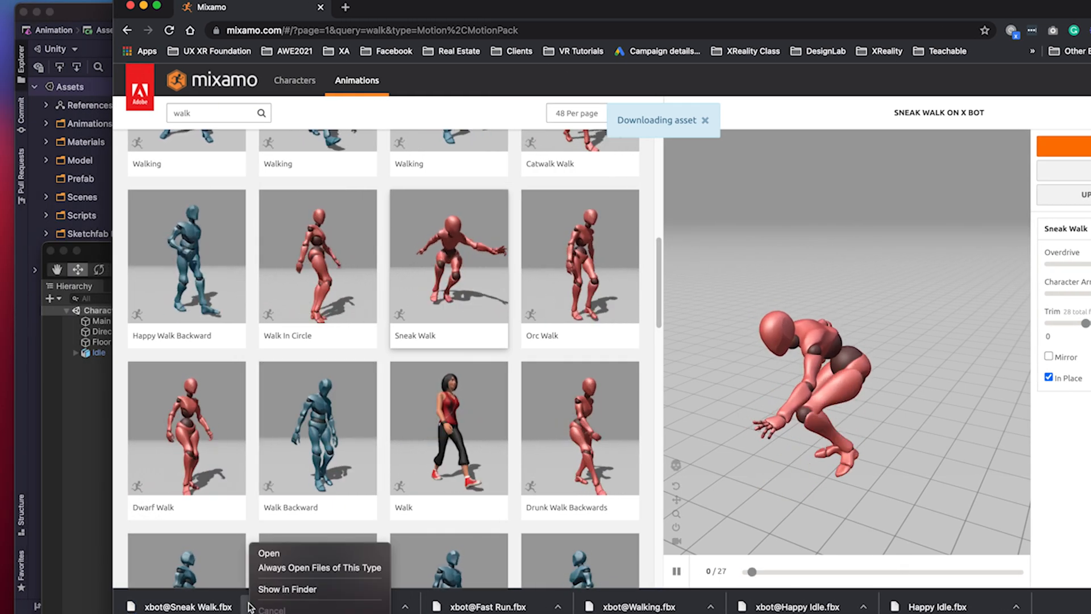
pyautogui.click(278, 590)
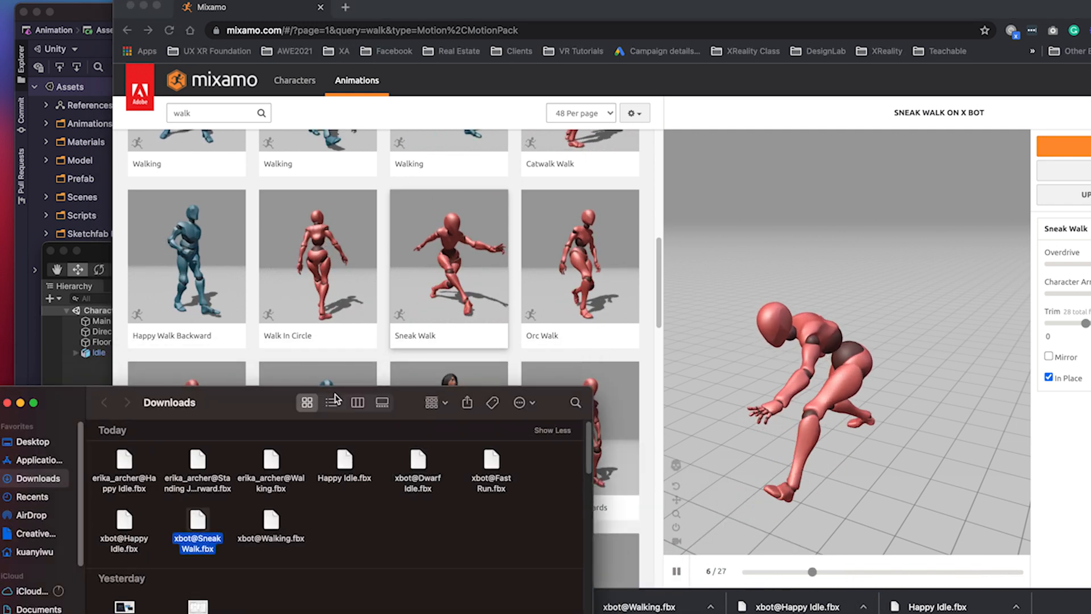
pyautogui.moveTo(374, 2); pyautogui.dragTo(482, 2)
pyautogui.moveTo(165, 248); pyautogui.dragTo(264, 2)
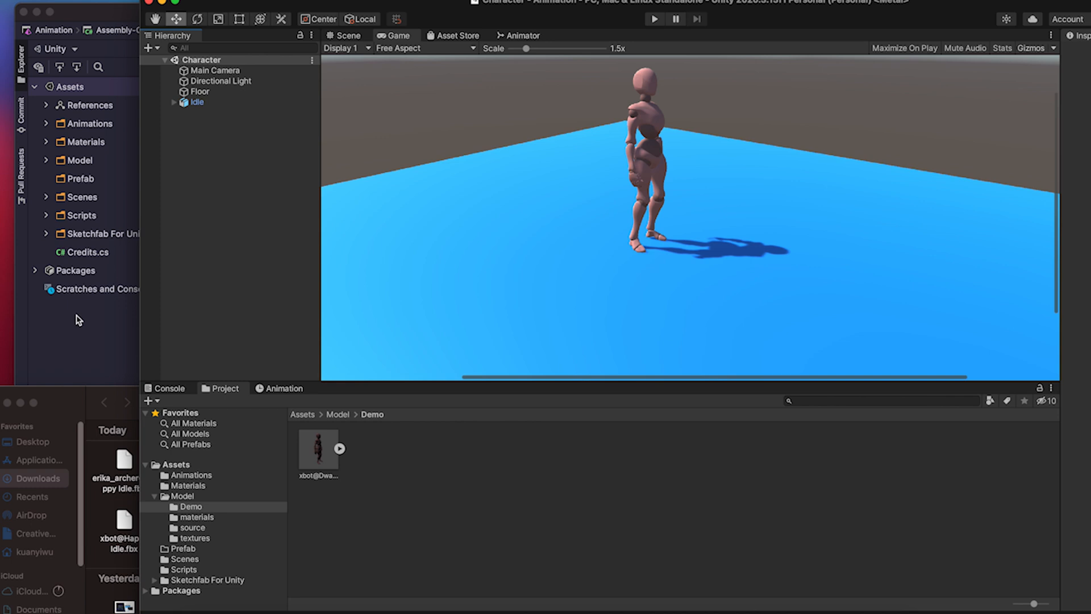
pyautogui.click(76, 396)
pyautogui.moveTo(208, 509); pyautogui.dragTo(631, 479)
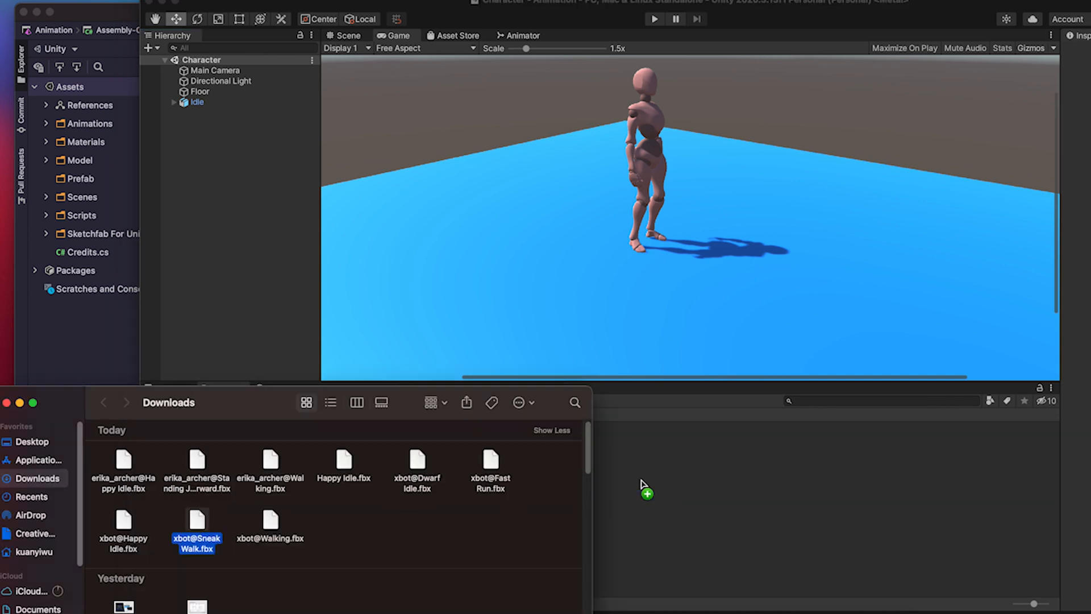
pyautogui.moveTo(267, 402); pyautogui.dragTo(269, 540)
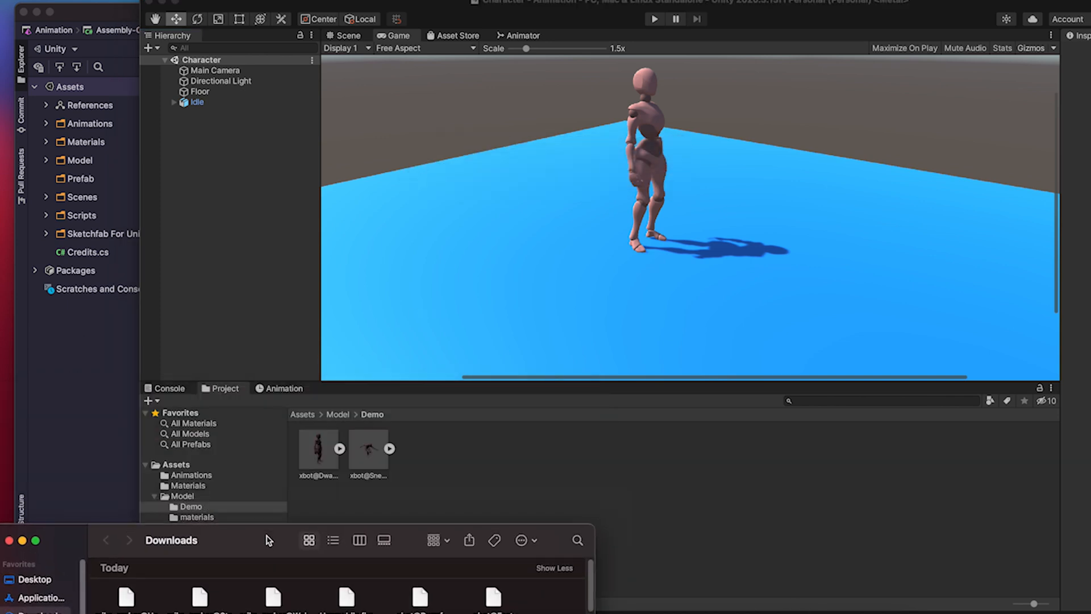
# - Switch back to Mixamo in the browser and search the animations for "run"
pyautogui.moveTo(405, 3); pyautogui.dragTo(293, 230)
pyautogui.moveTo(511, 3); pyautogui.dragTo(296, 3)
pyautogui.doubleClick(78, 114)
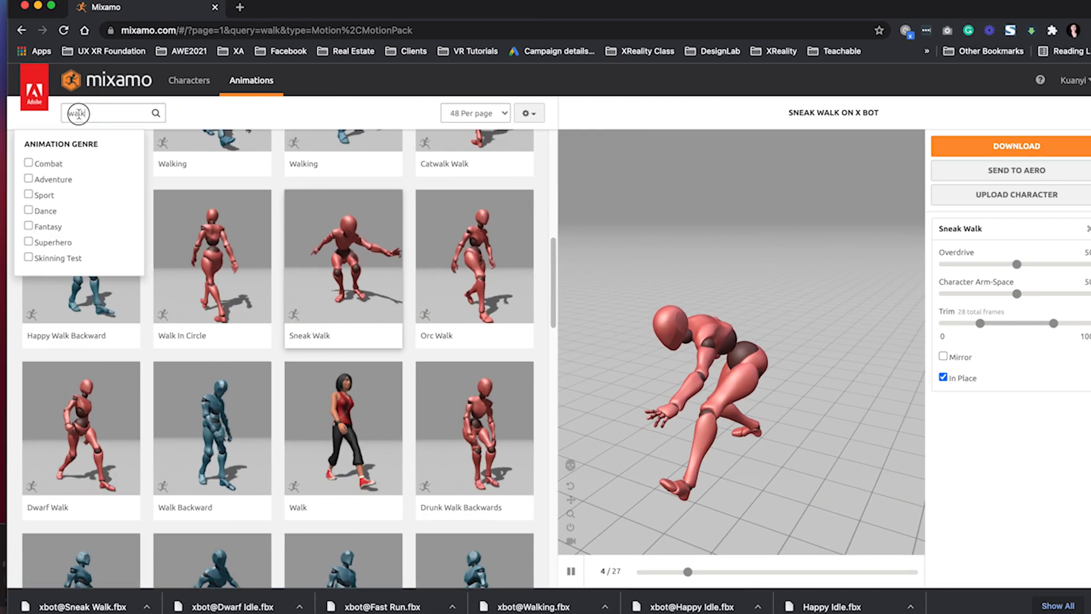
pyautogui.write('run')
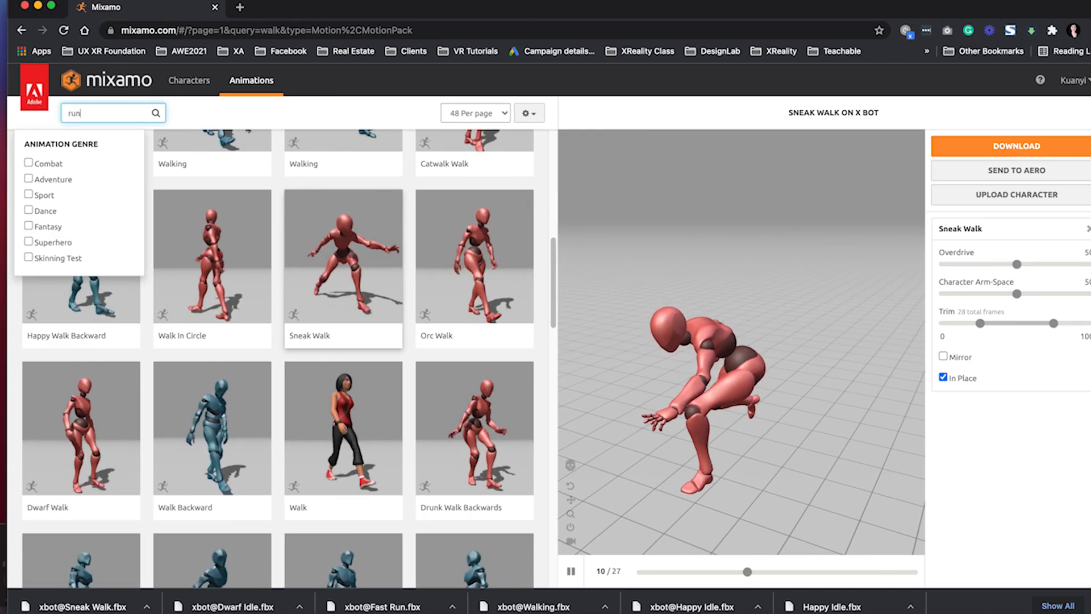
pyautogui.press('Return')
pyautogui.click(275, 144)
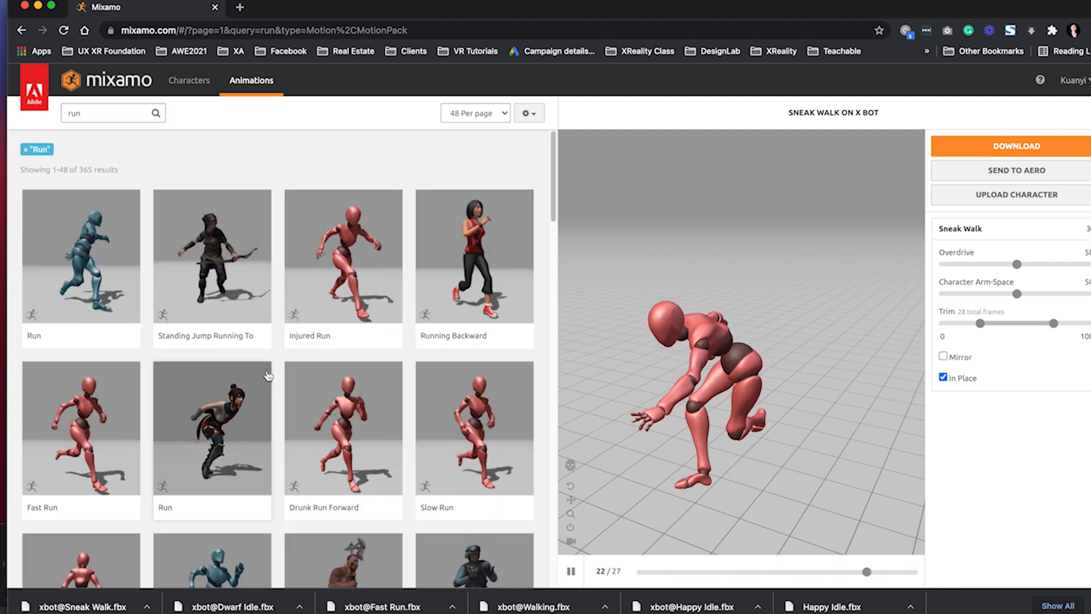
# - Apply the Fast Run animation to X Bot with In Place enabled and download it as FBX for Unity with skin
pyautogui.scroll(-2, 268, 376)
pyautogui.scroll(-3, 268, 376)
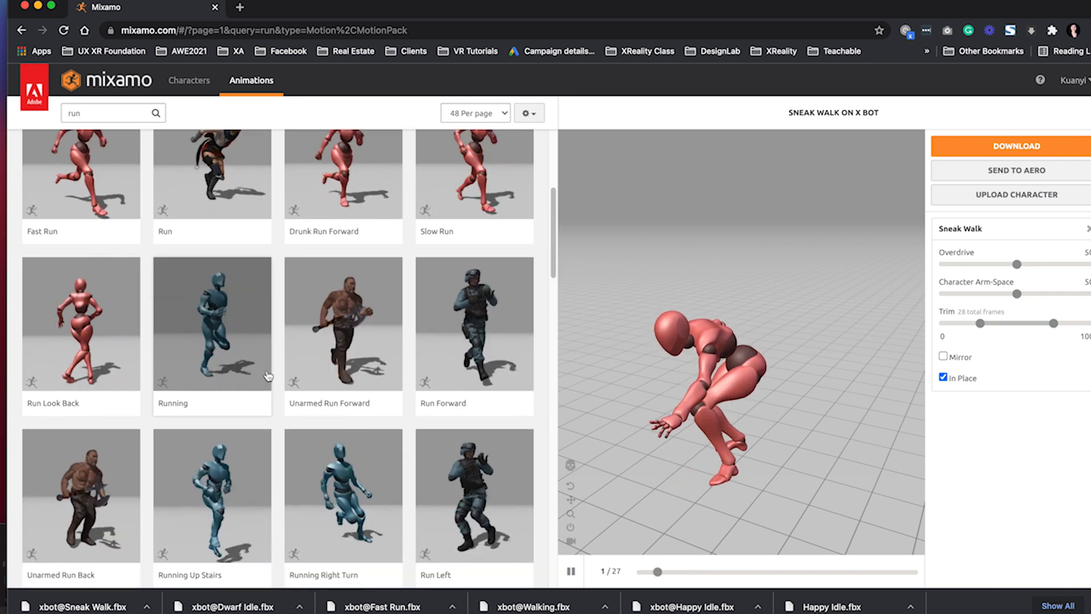
pyautogui.scroll(-1, 267, 376)
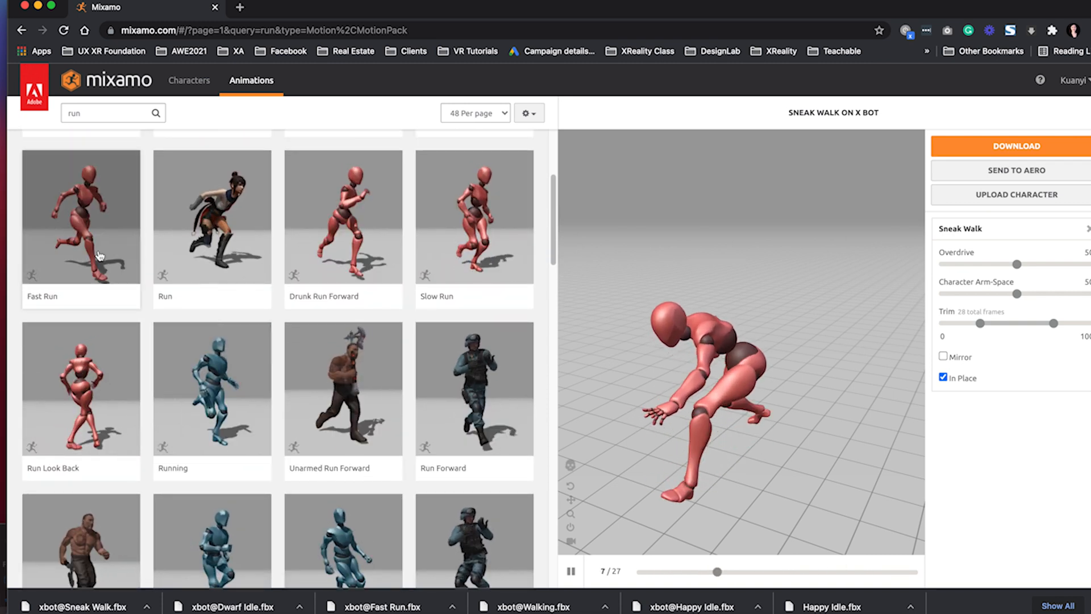
pyautogui.click(91, 236)
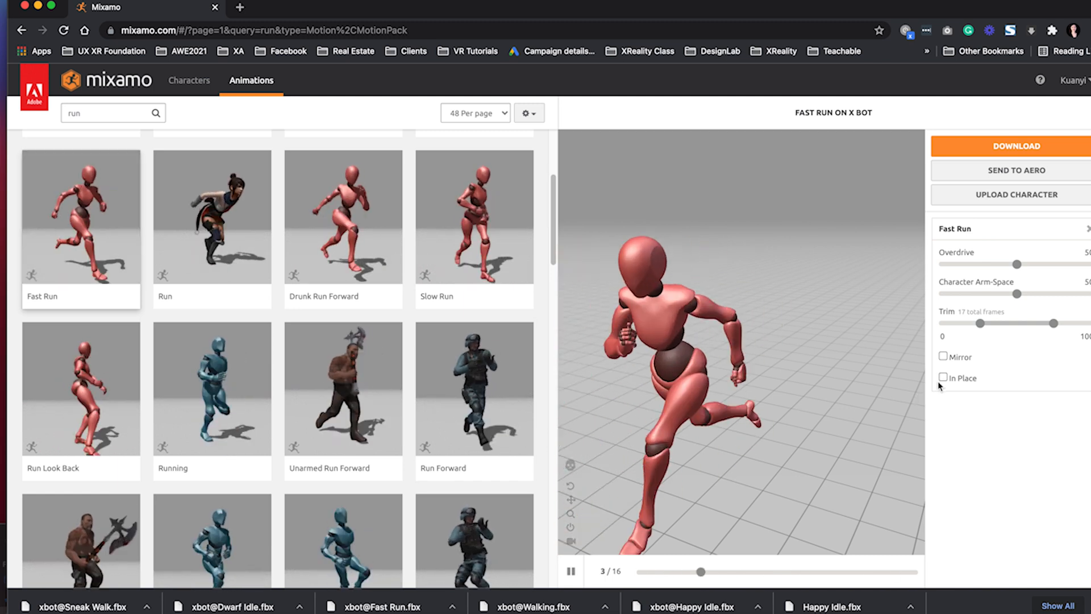
pyautogui.click(944, 378)
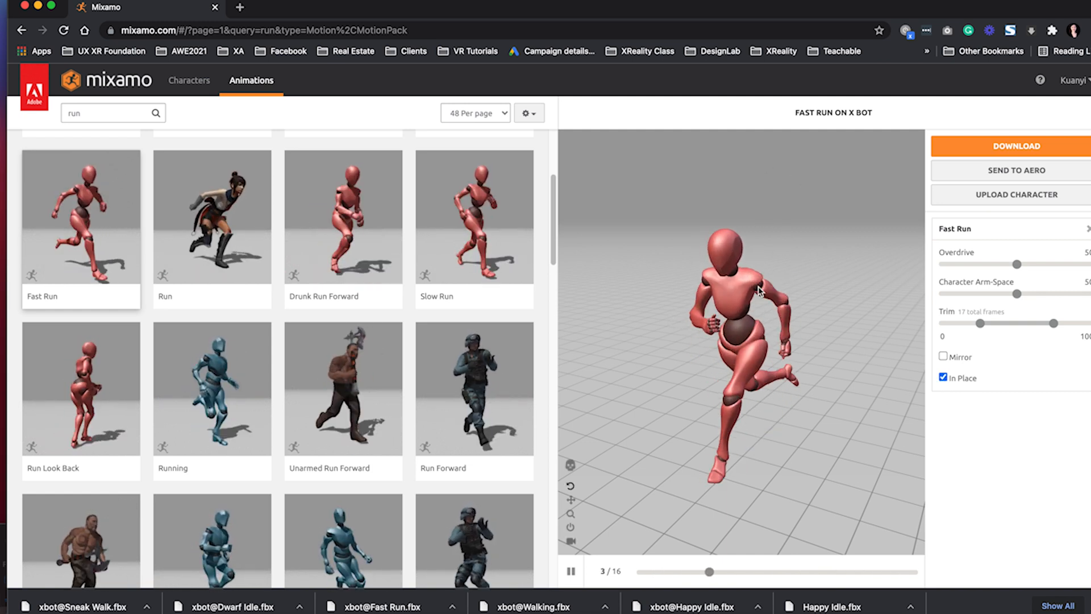
pyautogui.click(992, 149)
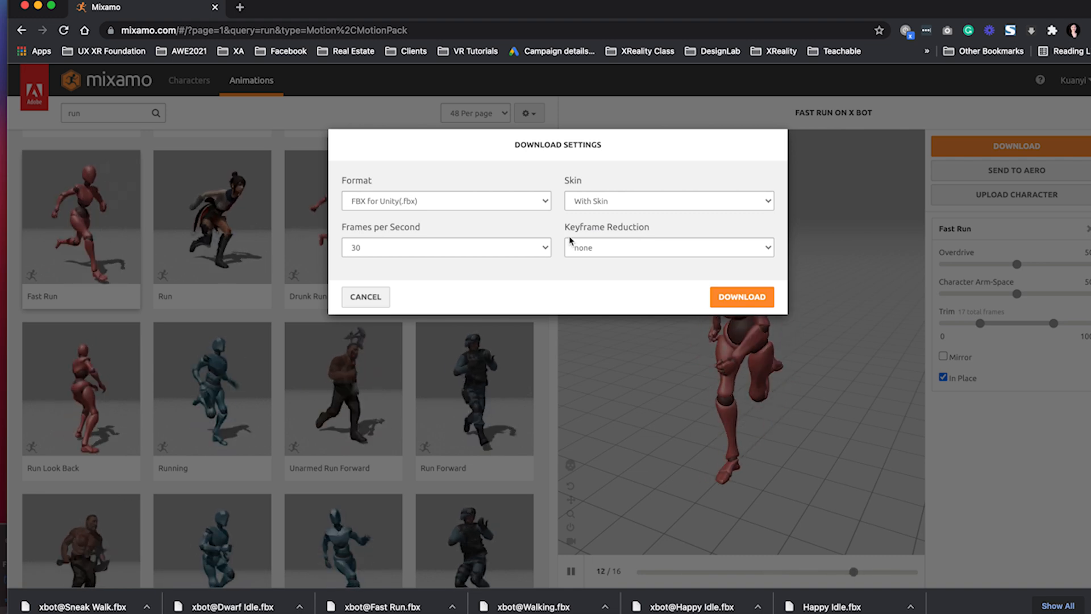
pyautogui.click(759, 303)
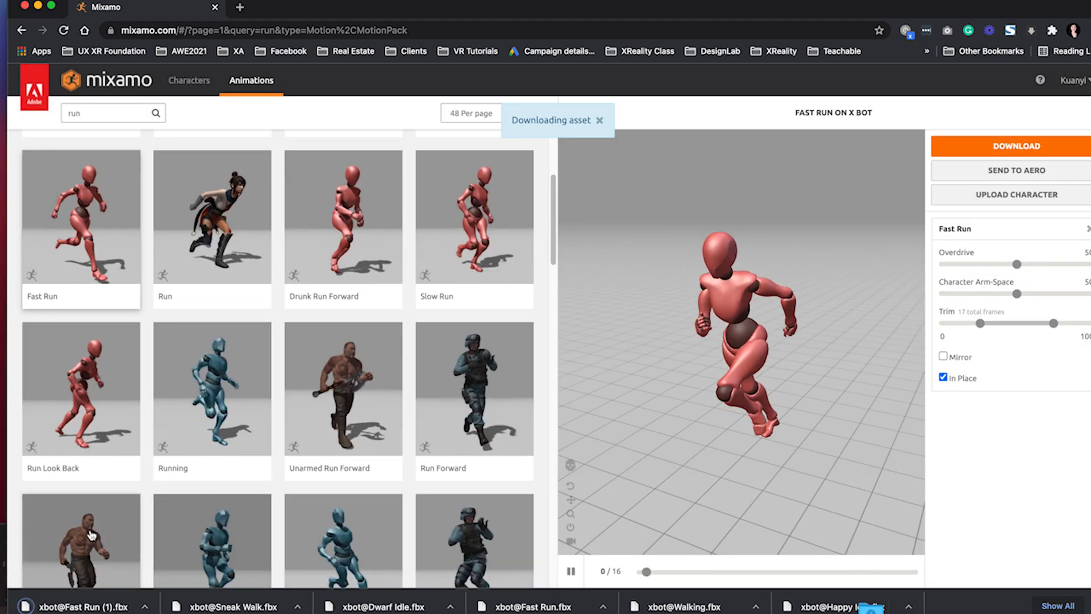
# - Import the downloaded xbot@Fast Run (1).fbx from Finder into Unity's Demo folder, put Finder away and bring the Unity window into view
pyautogui.click(140, 606)
pyautogui.click(187, 592)
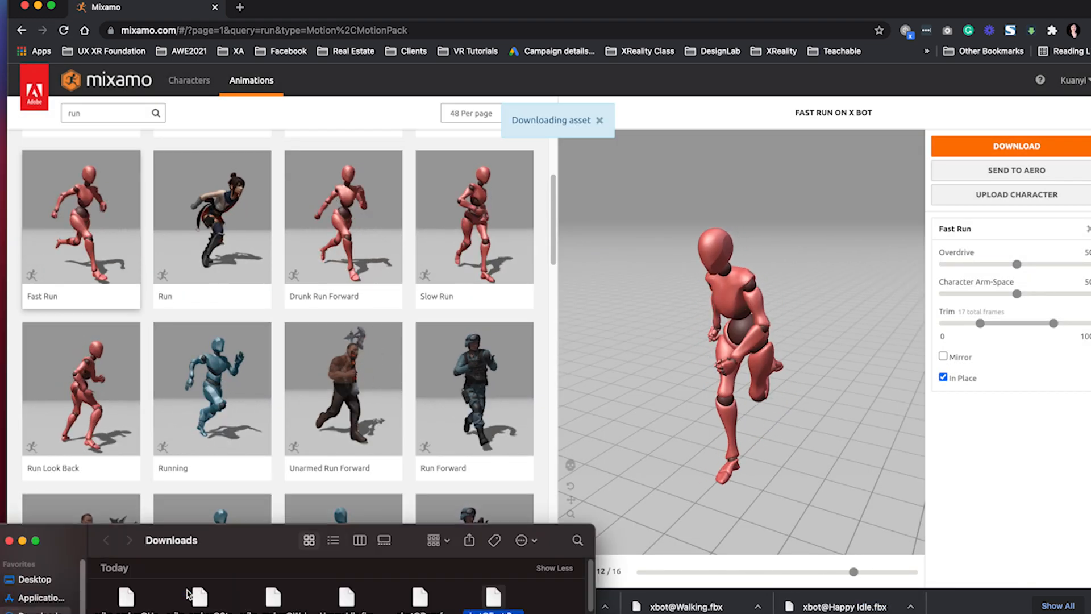
pyautogui.moveTo(543, 6); pyautogui.dragTo(979, 195)
pyautogui.click(309, 239)
pyautogui.moveTo(308, 238); pyautogui.dragTo(395, 9)
pyautogui.click(71, 539)
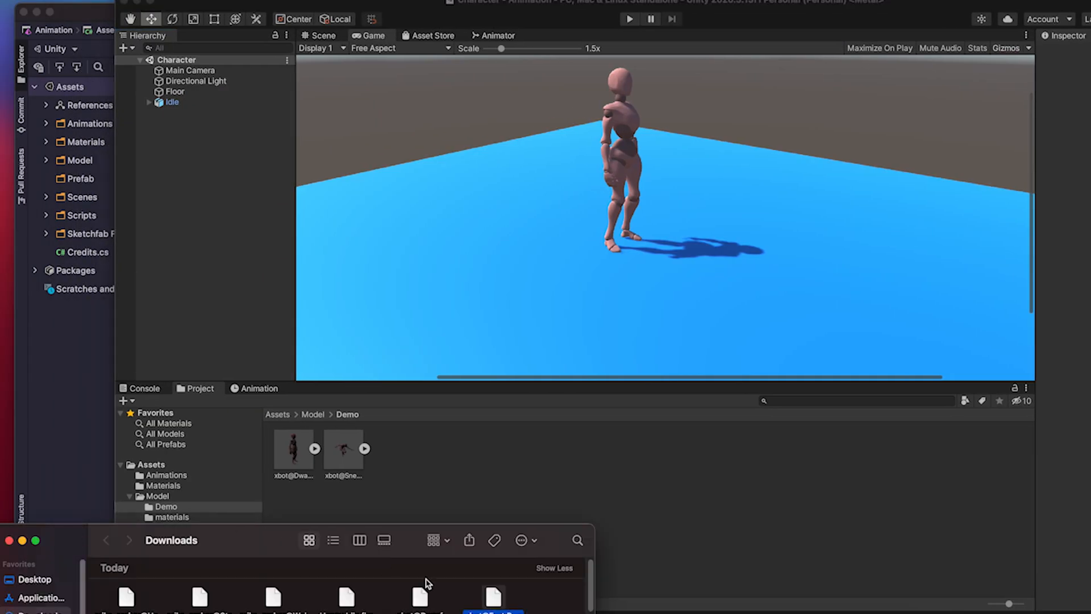
pyautogui.moveTo(493, 596); pyautogui.dragTo(463, 454)
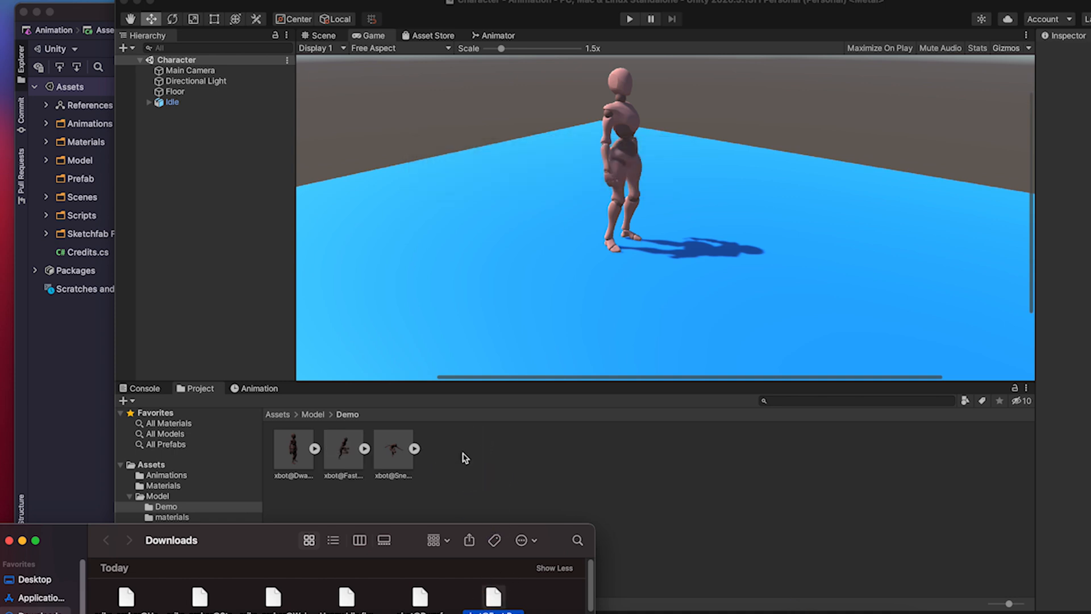
pyautogui.click(23, 540)
pyautogui.moveTo(368, 3); pyautogui.dragTo(251, 2)
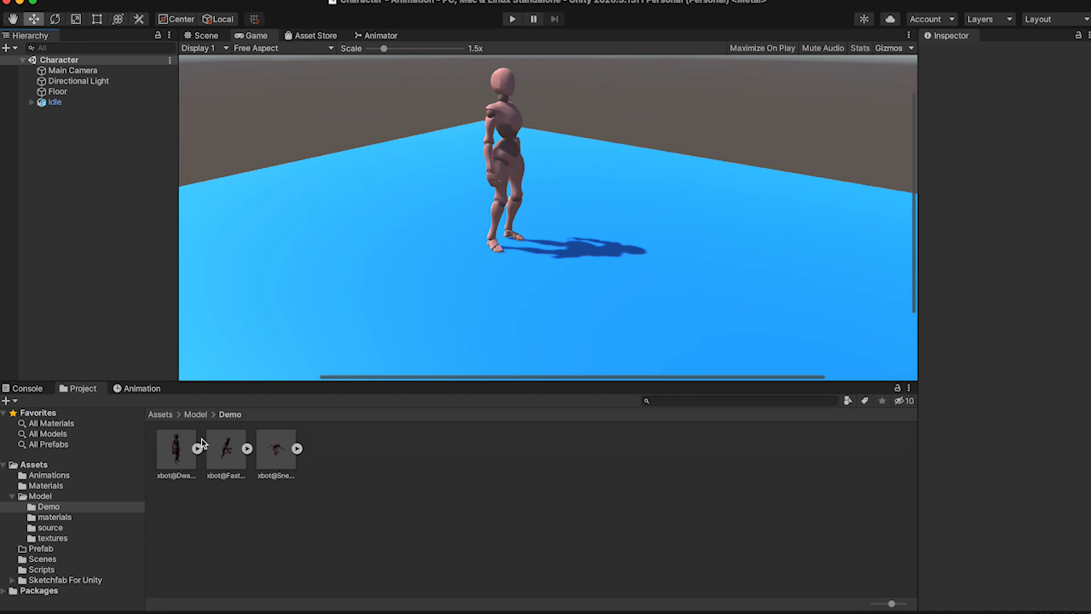
# - Expand the Dwarf Idle, Fast Run and Sneak Walk models in the Demo folder to show their contents
pyautogui.click(172, 463)
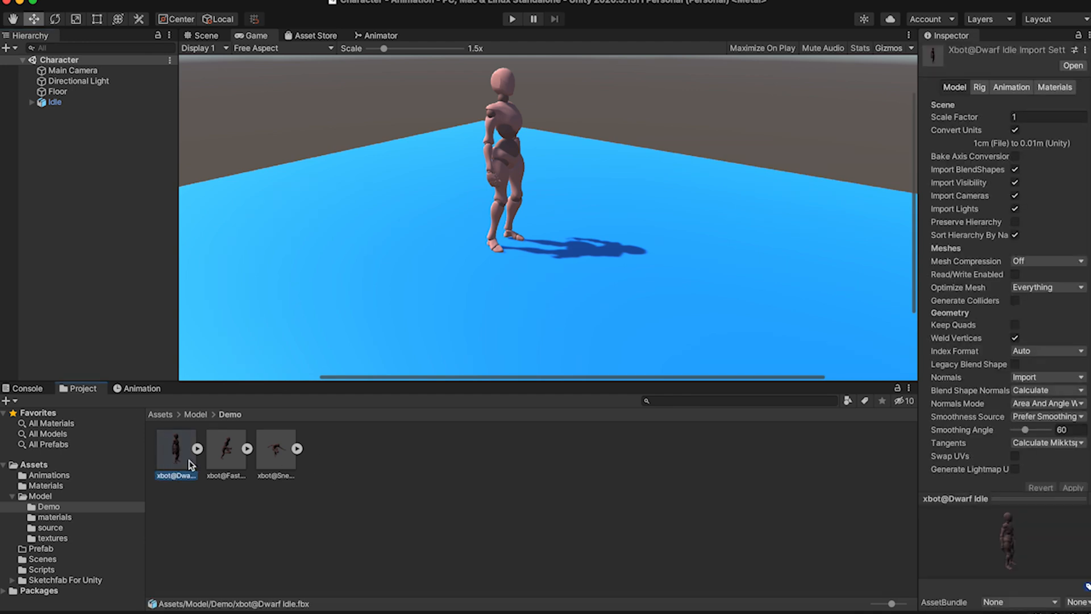
pyautogui.click(226, 455)
pyautogui.click(198, 449)
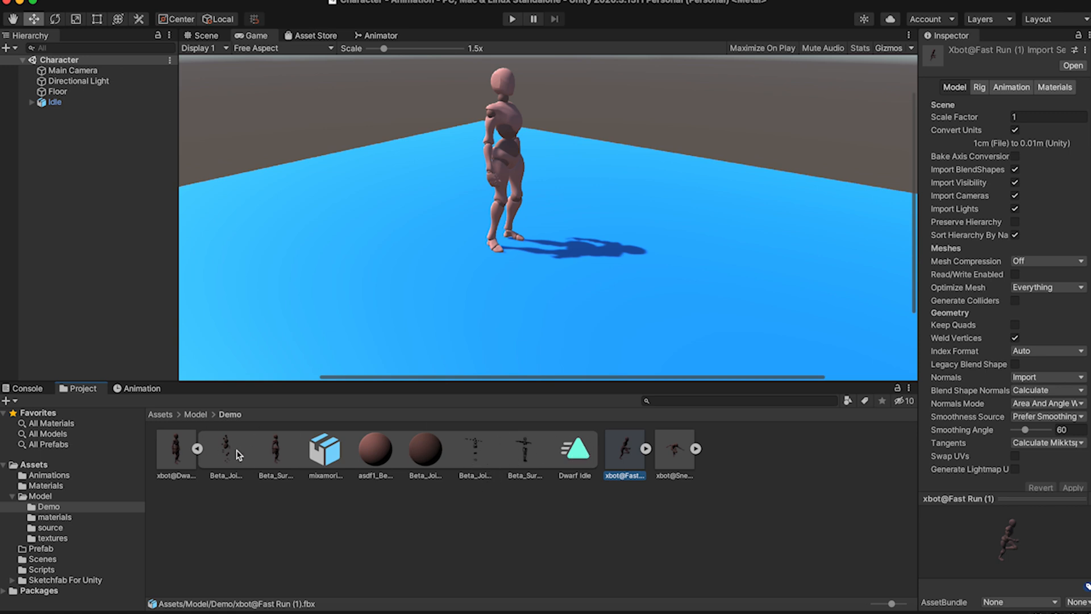
pyautogui.click(646, 449)
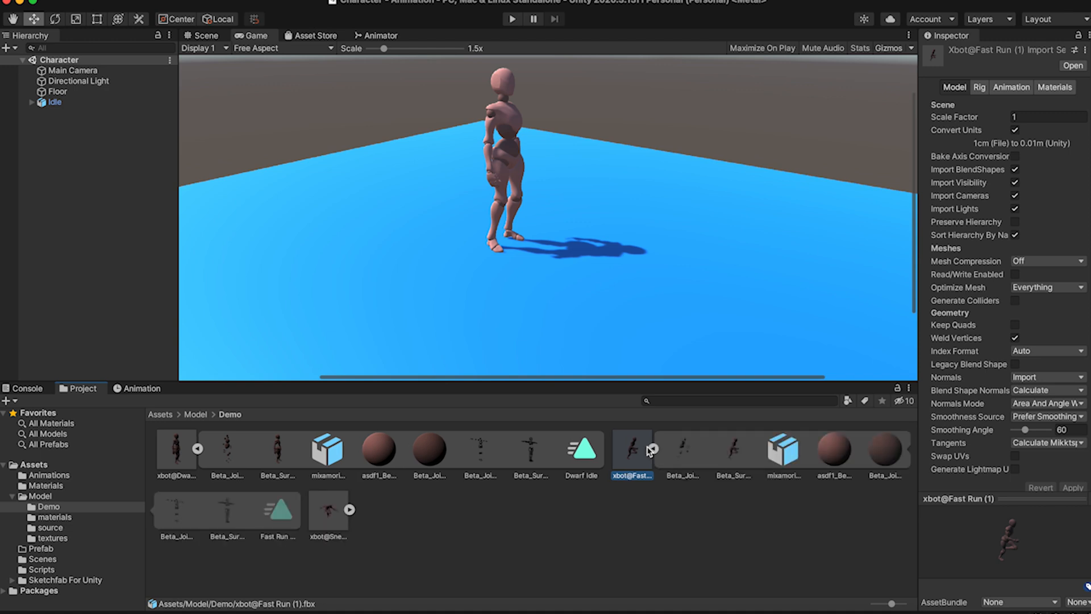
pyautogui.click(350, 510)
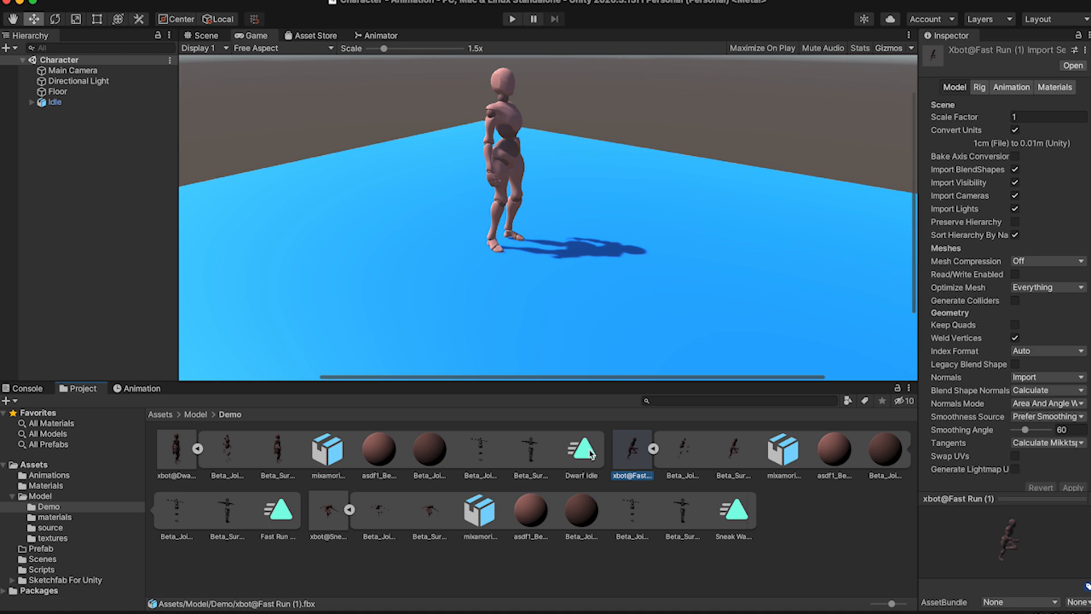
# - Inspect the Dwarf Idle, Fast Run and Sneak Walk animation clips, and collapse the Dwarf Idle model
pyautogui.click(586, 452)
pyautogui.click(281, 513)
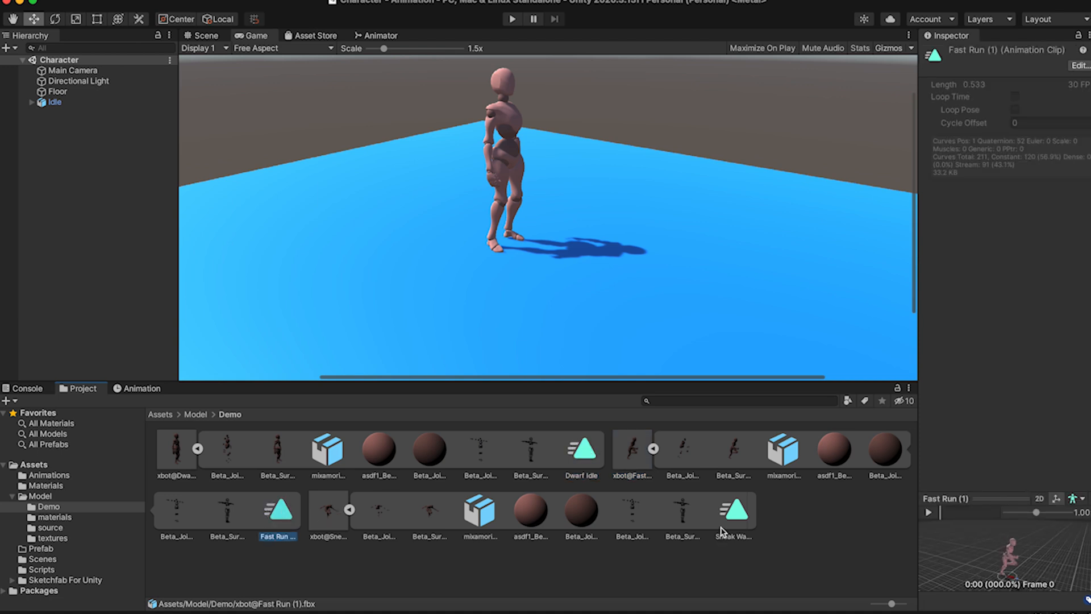
pyautogui.click(739, 511)
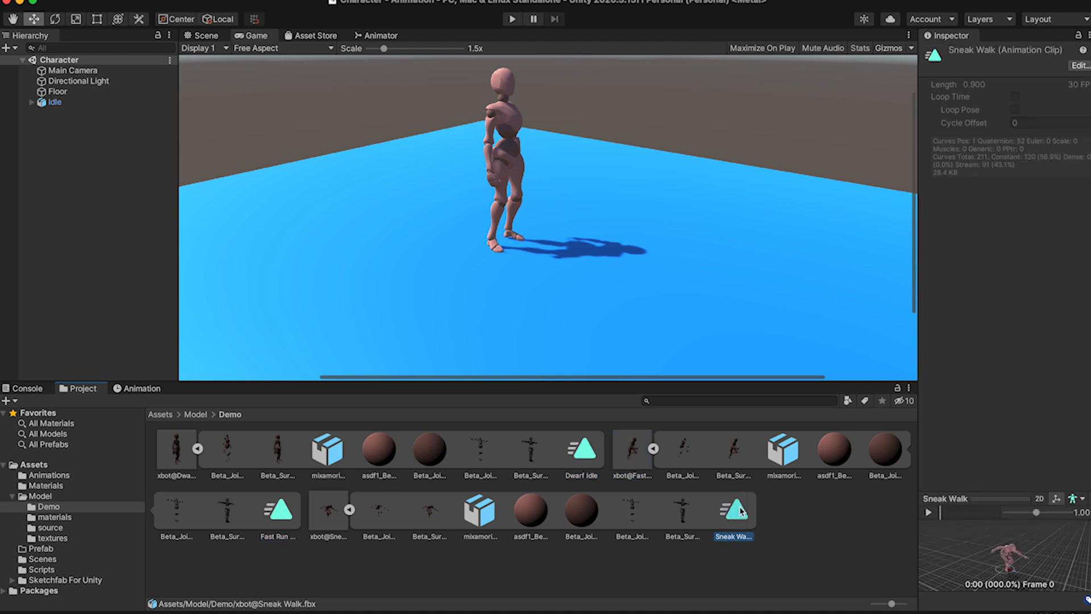
pyautogui.click(197, 449)
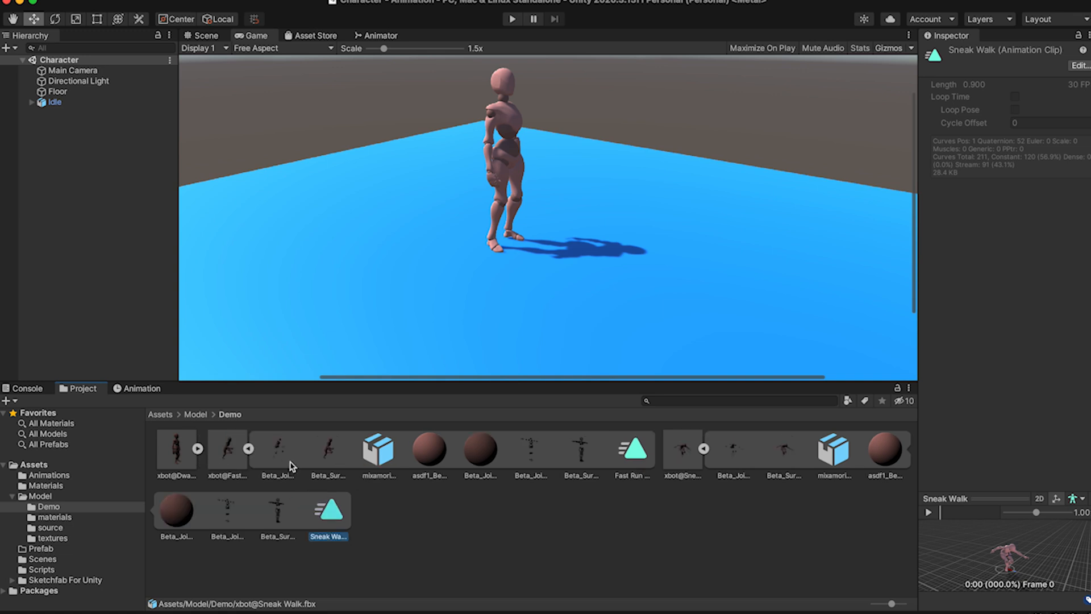
# - Try to enable Loop Time directly on the Fast Run (1) animation clip, and clear the selection
pyautogui.click(641, 453)
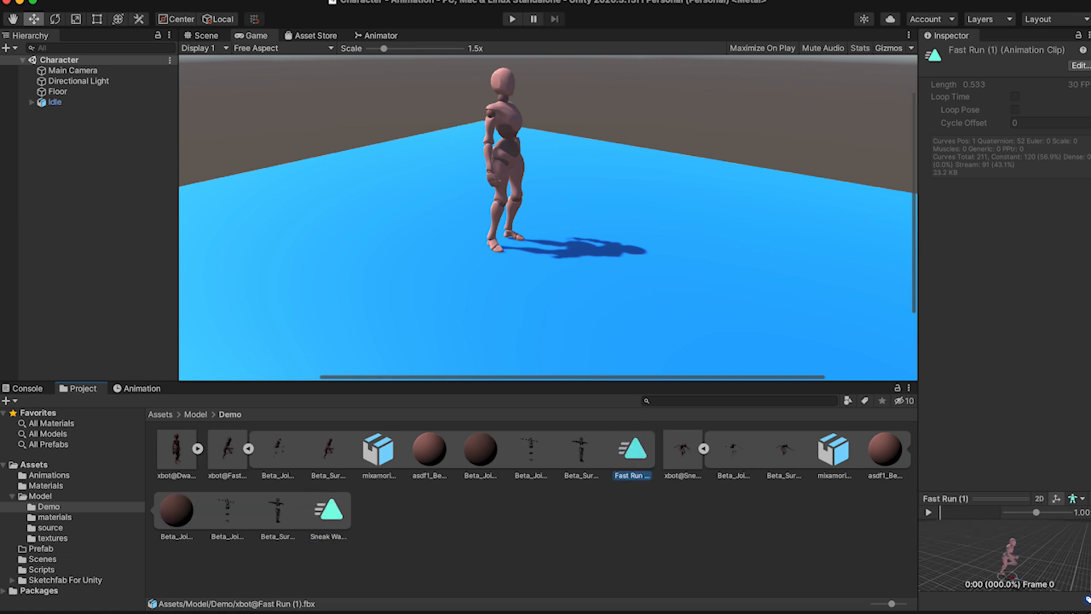
pyautogui.click(876, 0)
pyautogui.click(822, 5)
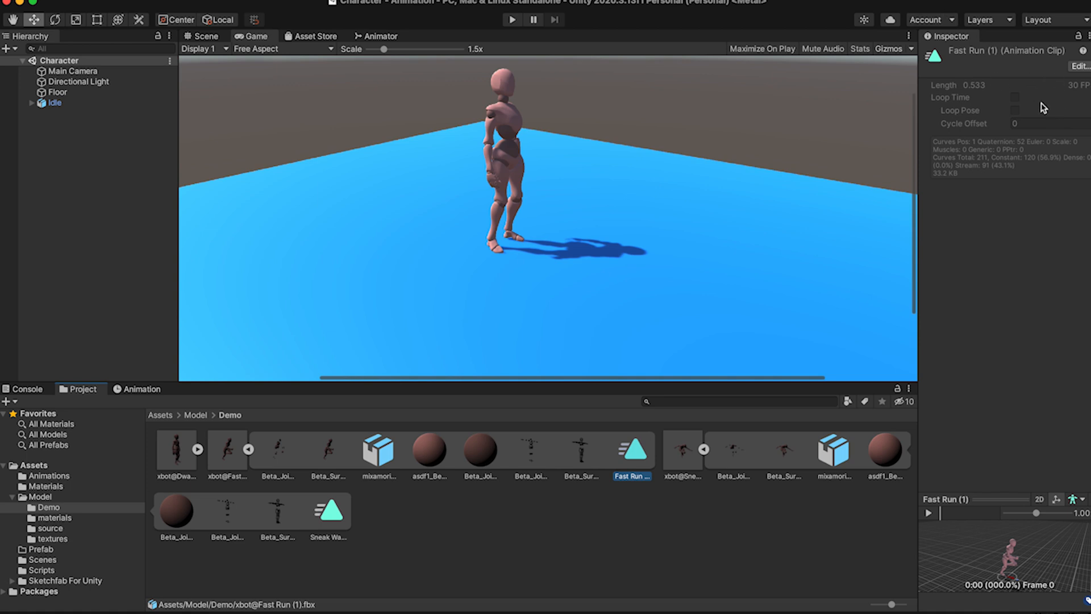
pyautogui.click(1016, 98)
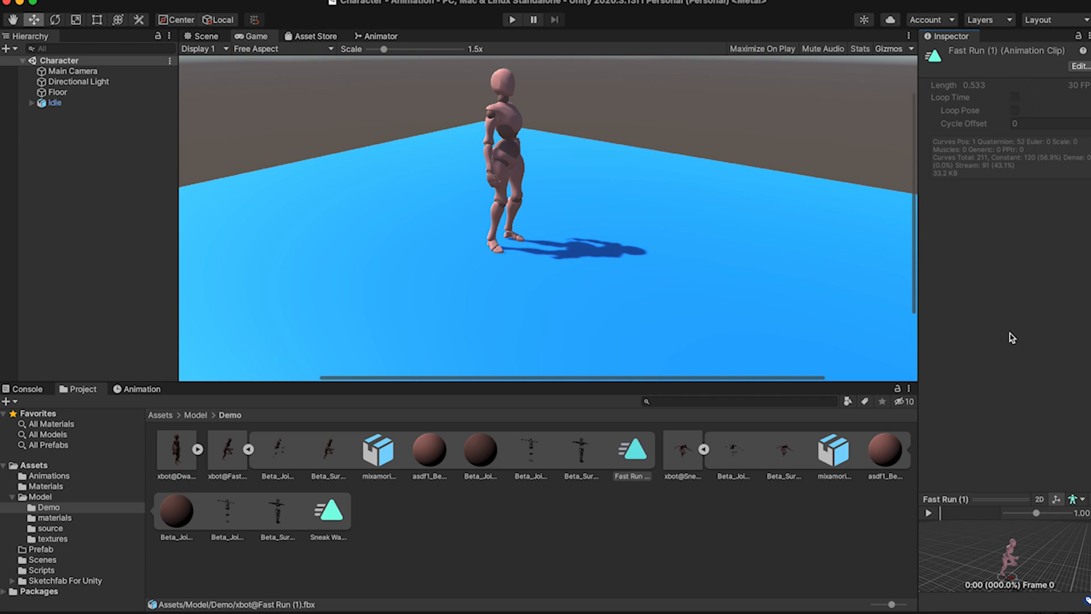
pyautogui.click(531, 578)
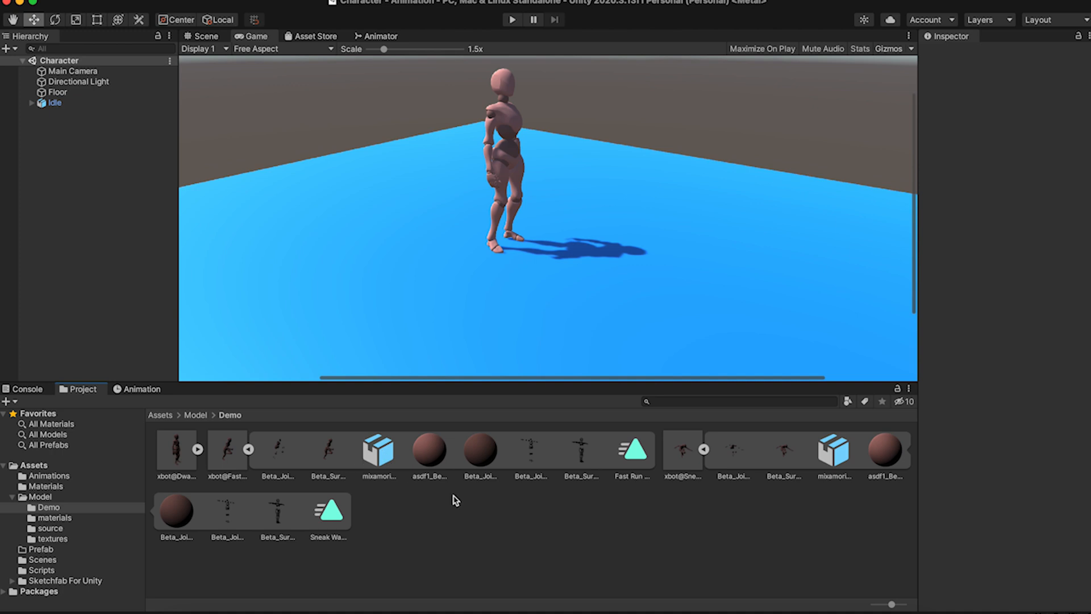
# - Collapse the Fast Run and Sneak Walk models in the Demo folder and rename the Dwarf Idle model as Idle
pyautogui.click(645, 458)
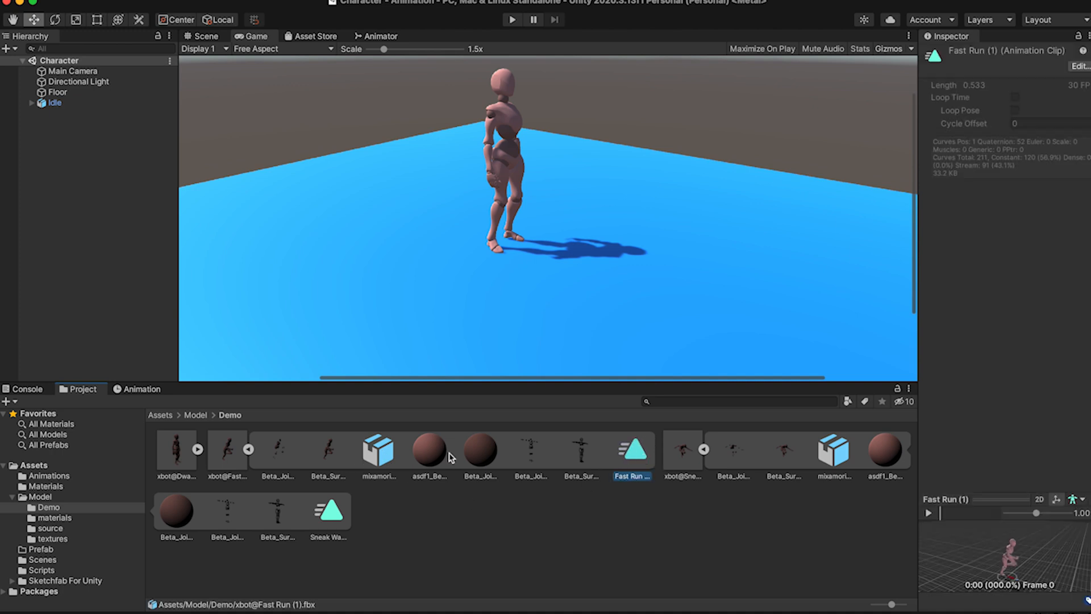
pyautogui.click(250, 449)
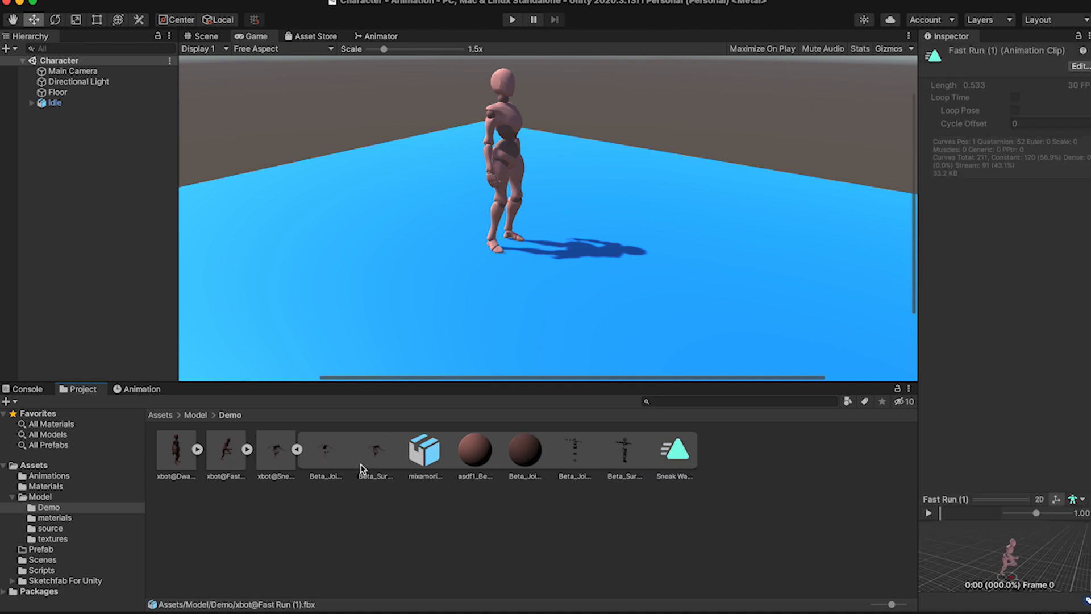
pyautogui.click(295, 450)
pyautogui.click(181, 463)
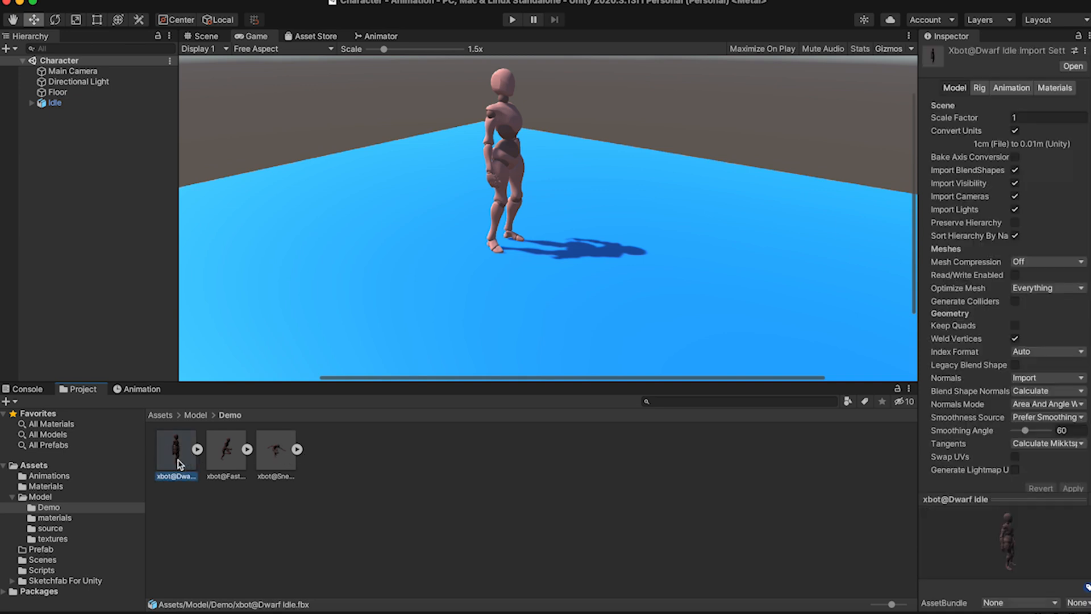
pyautogui.press('BackSpace')
pyautogui.press('Return')
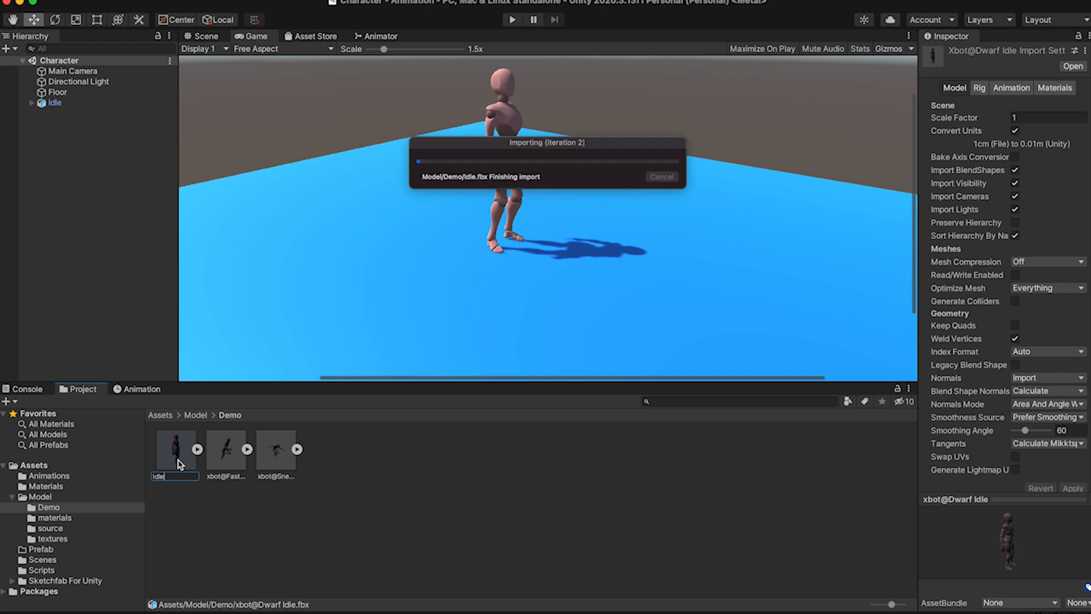
# - Rename the xbot@Fast Run (1) model as Run
pyautogui.click(227, 449)
pyautogui.press('Return')
pyautogui.press('BackSpace')
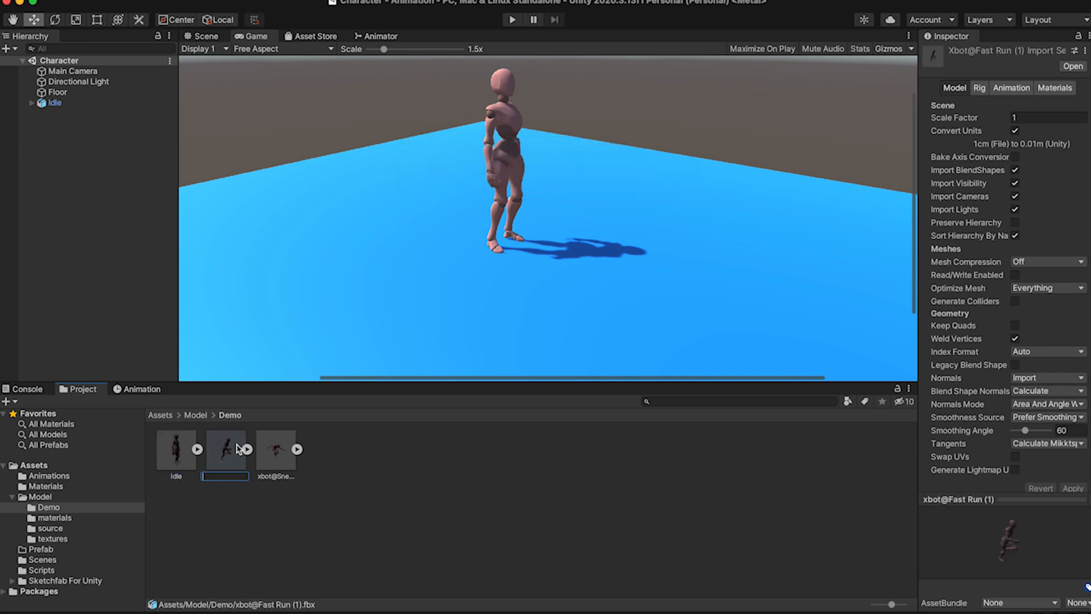
pyautogui.write('Run')
pyautogui.press('Return')
# - Rename the xbot@Sneak Walk model as Walk and clear the selection
pyautogui.click(284, 461)
pyautogui.press('Return')
pyautogui.press('BackSpace')
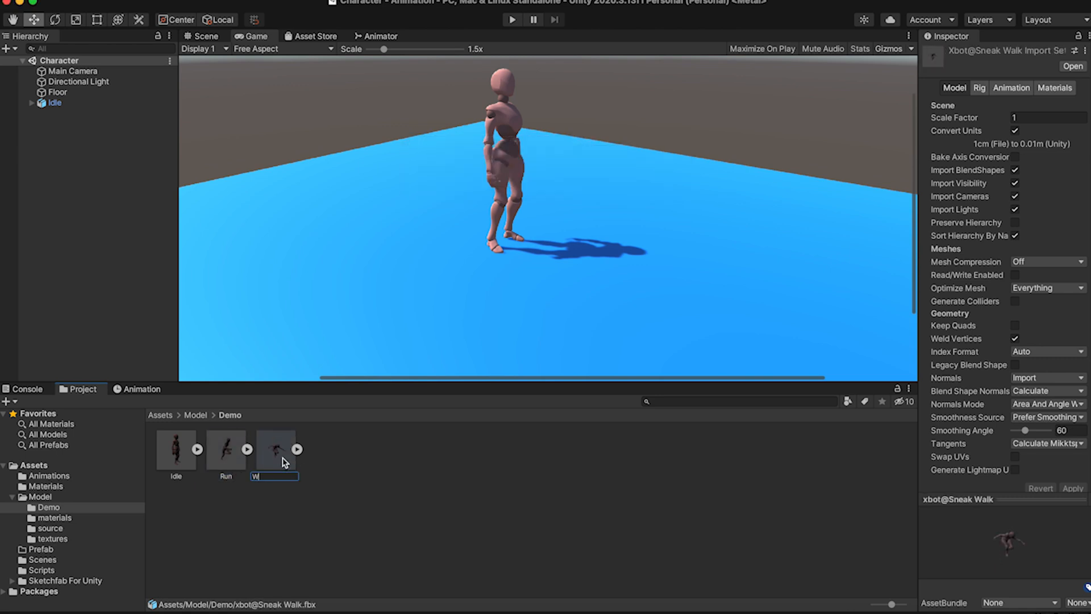
pyautogui.press('Return')
pyautogui.click(343, 521)
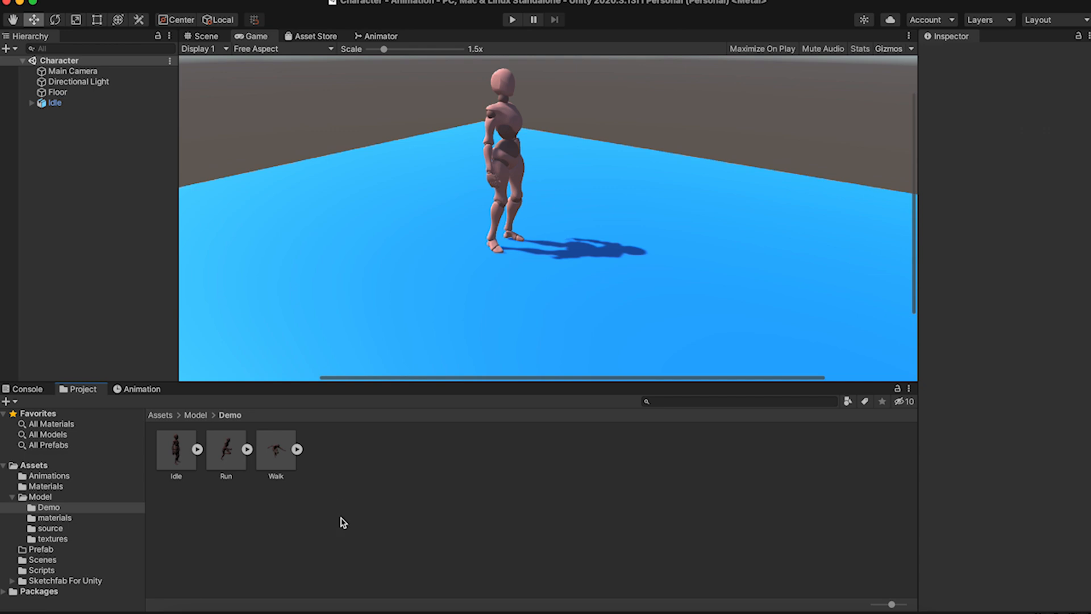
# - Duplicate the animation clip inside the Walk model, rename the copy as Walk and collapse the model
pyautogui.click(298, 450)
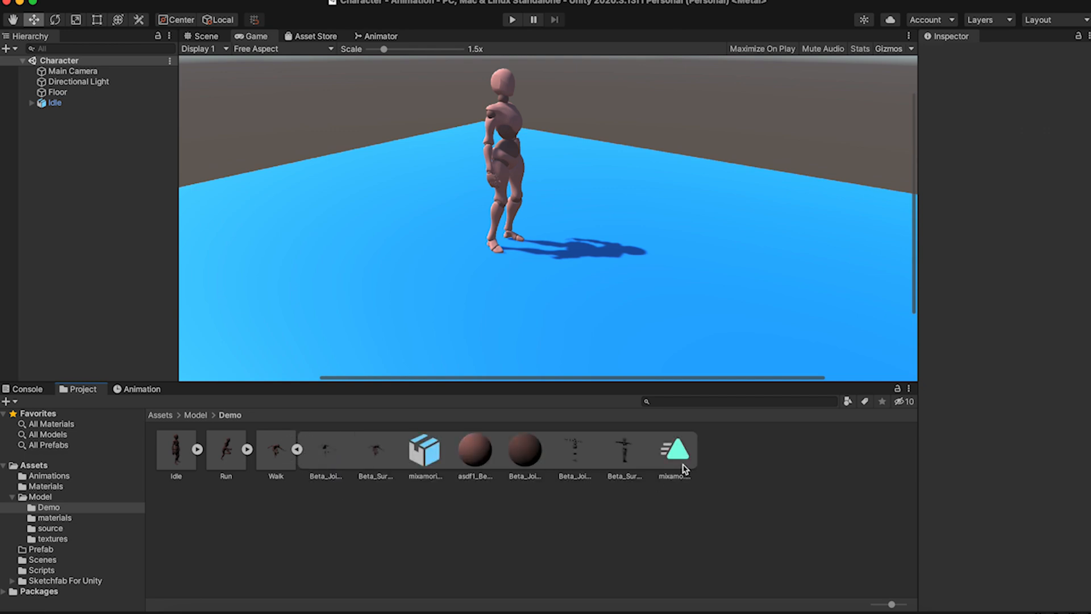
pyautogui.click(676, 452)
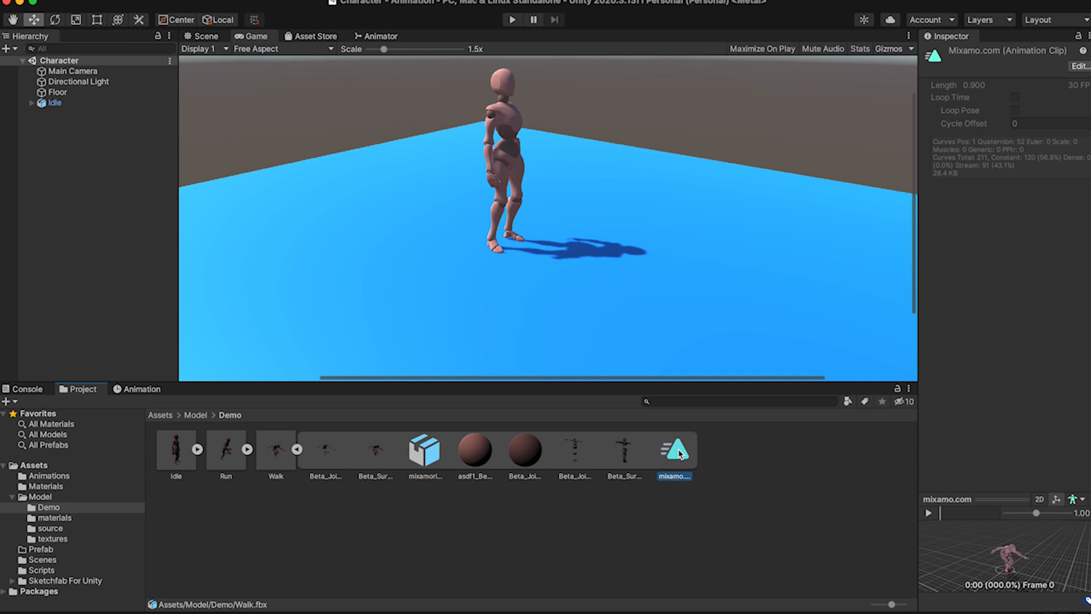
pyautogui.press('super+d')
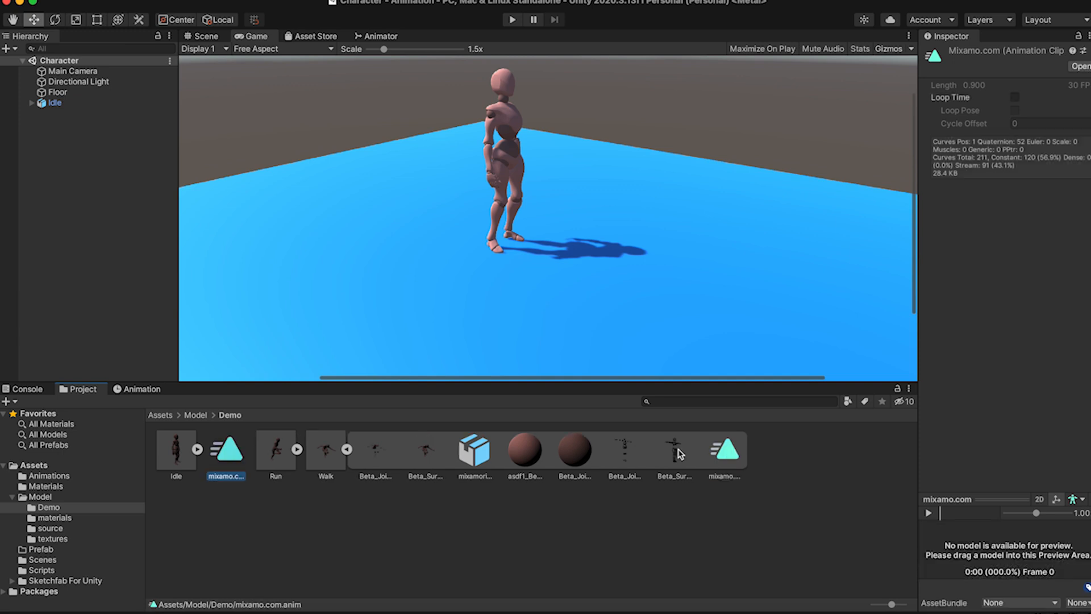
pyautogui.click(232, 460)
pyautogui.press('Return')
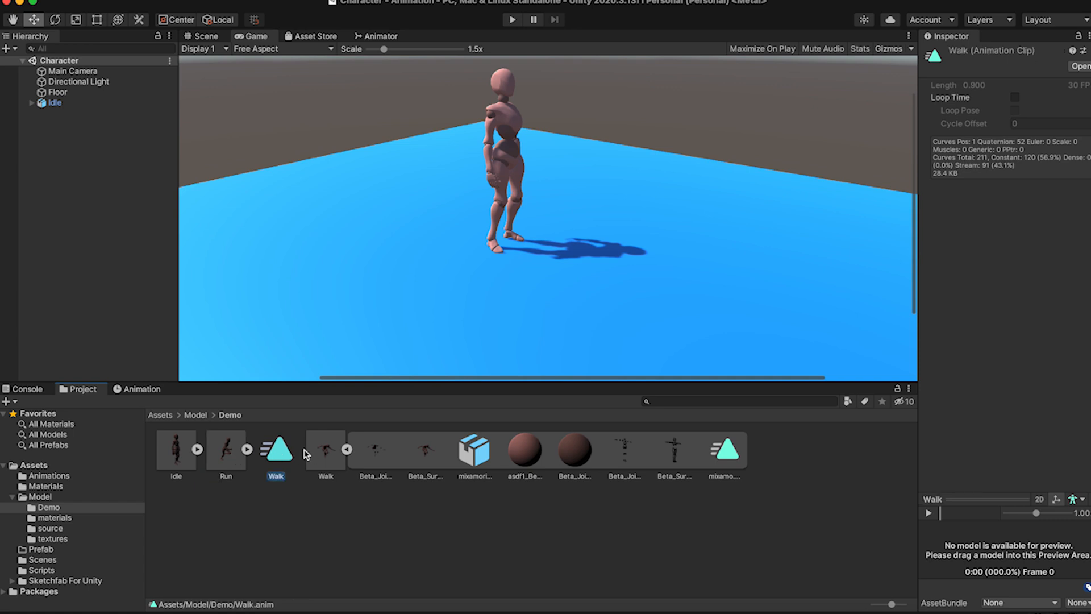
pyautogui.click(347, 449)
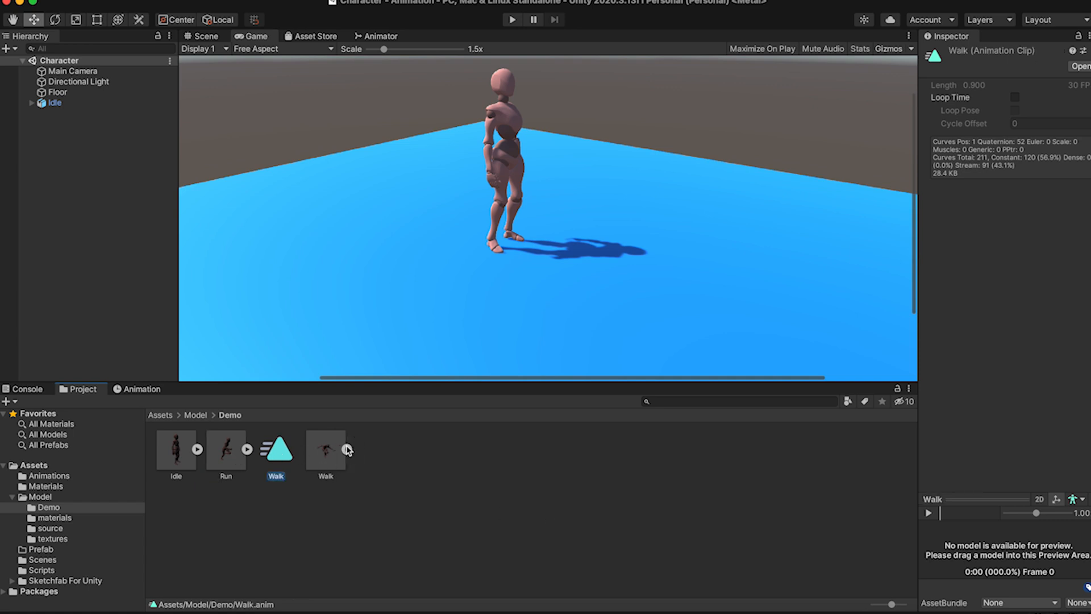
# - Duplicate the animation clip inside the Run model, rename the copy as Run and collapse the model
pyautogui.click(247, 449)
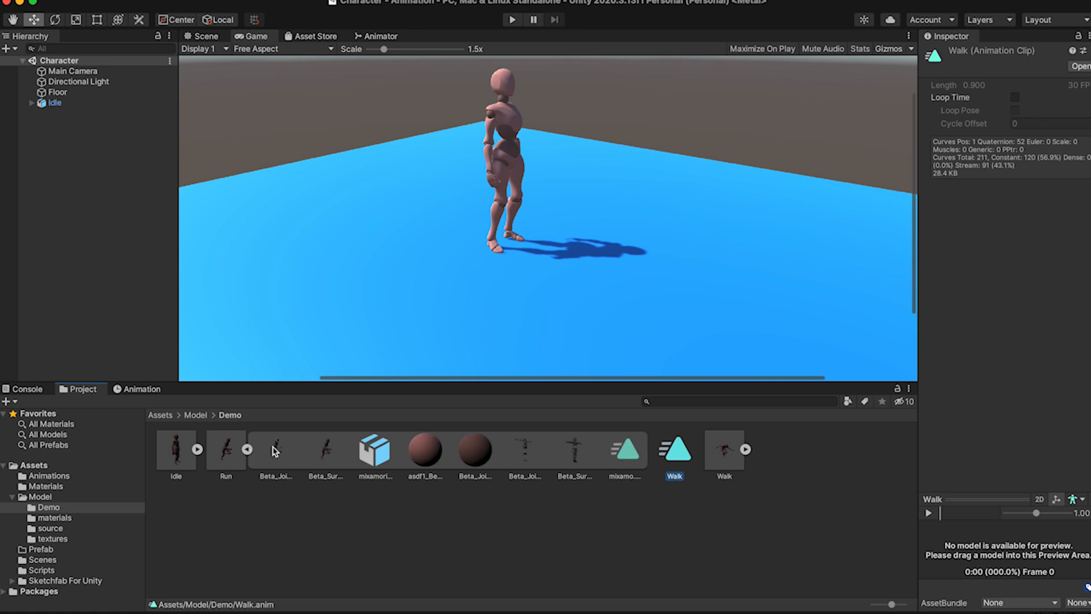
pyautogui.click(625, 455)
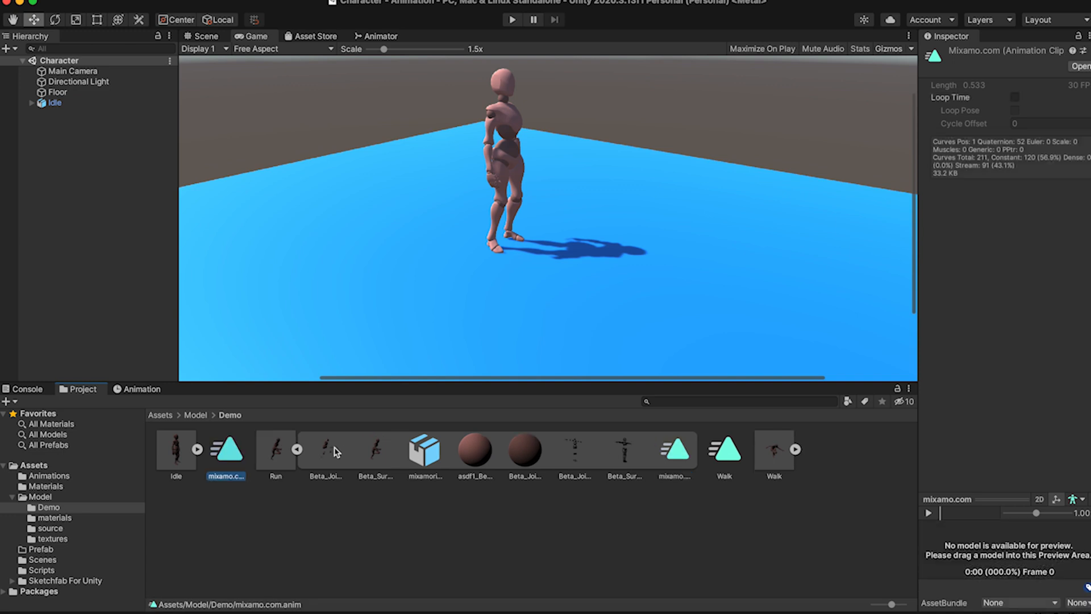
pyautogui.press('Return')
pyautogui.press('BackSpace')
pyautogui.write('Run')
pyautogui.press('Return')
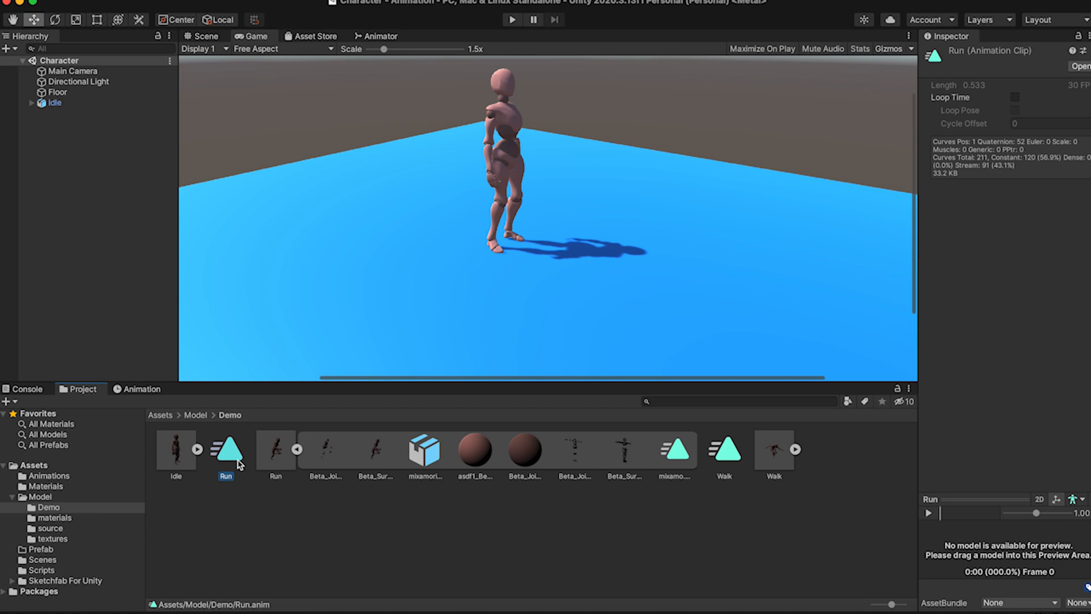
pyautogui.click(298, 450)
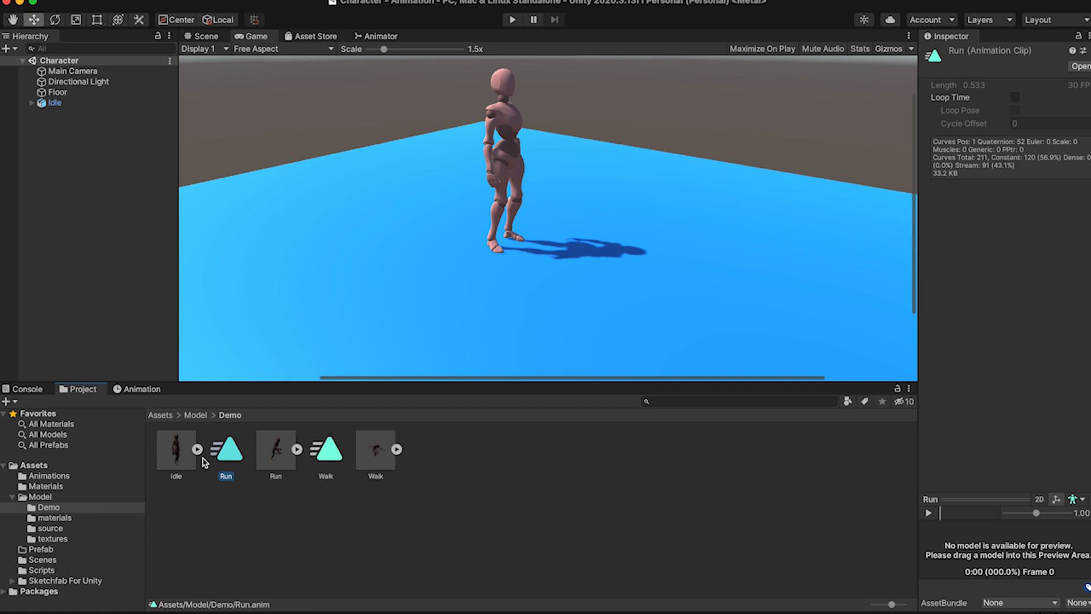
# - Duplicate the animation clip inside the Idle model and rename the copy as Idle
pyautogui.click(197, 449)
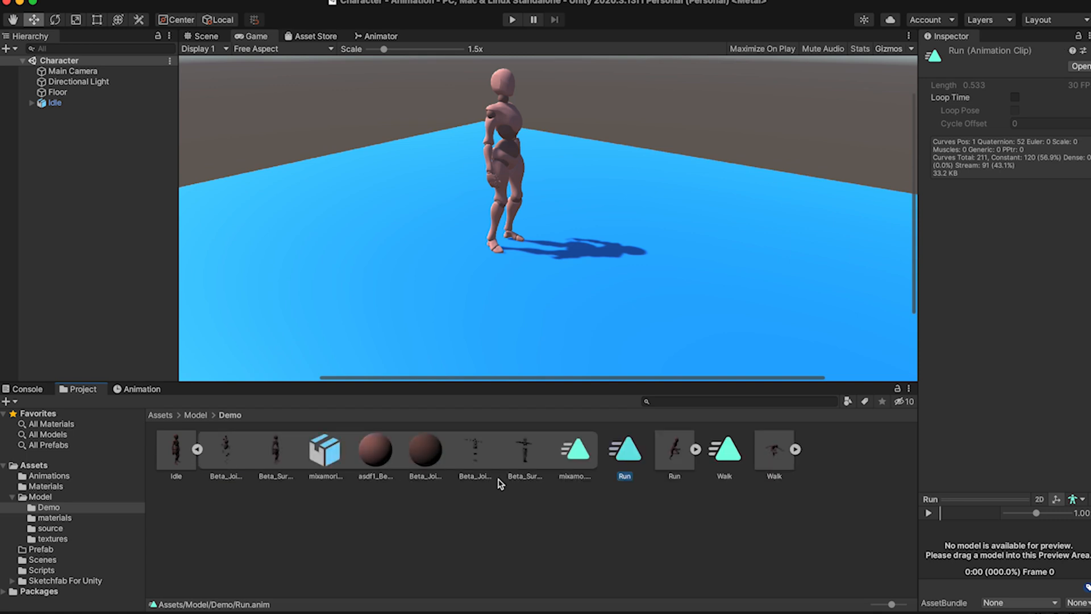
pyautogui.click(576, 450)
pyautogui.press('super+d')
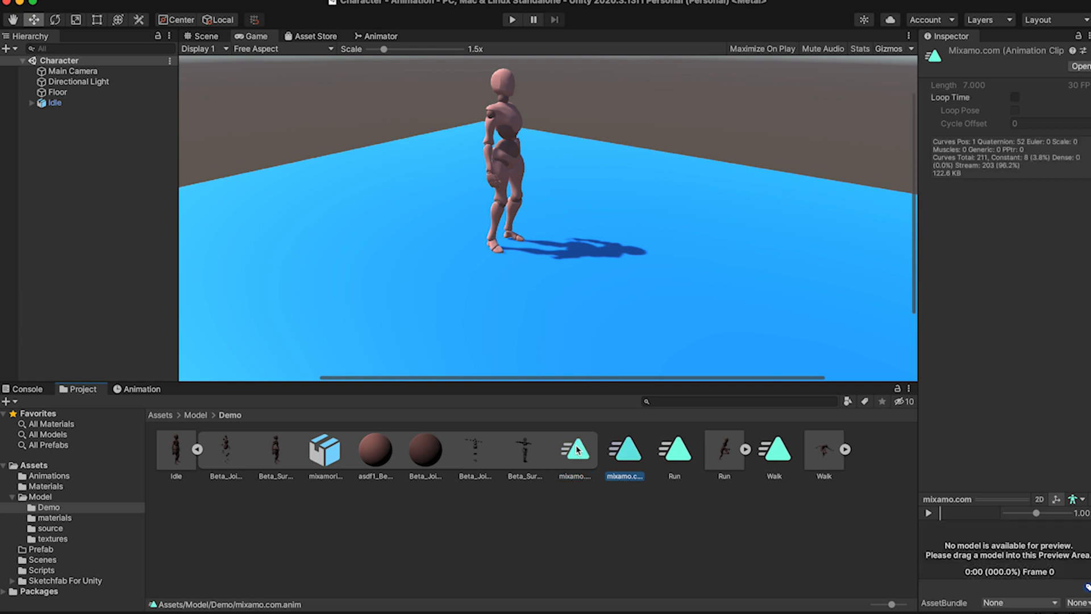
pyautogui.press('Return')
pyautogui.write('Idle')
pyautogui.press('Return')
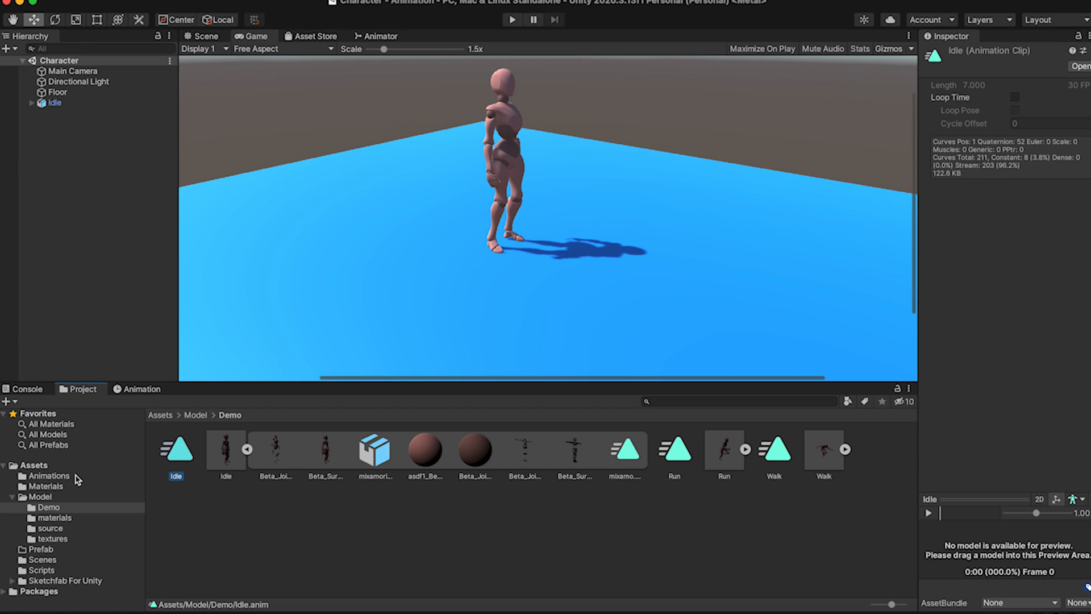
# - Create a folder named Demo inside the Animations folder
pyautogui.click(76, 479)
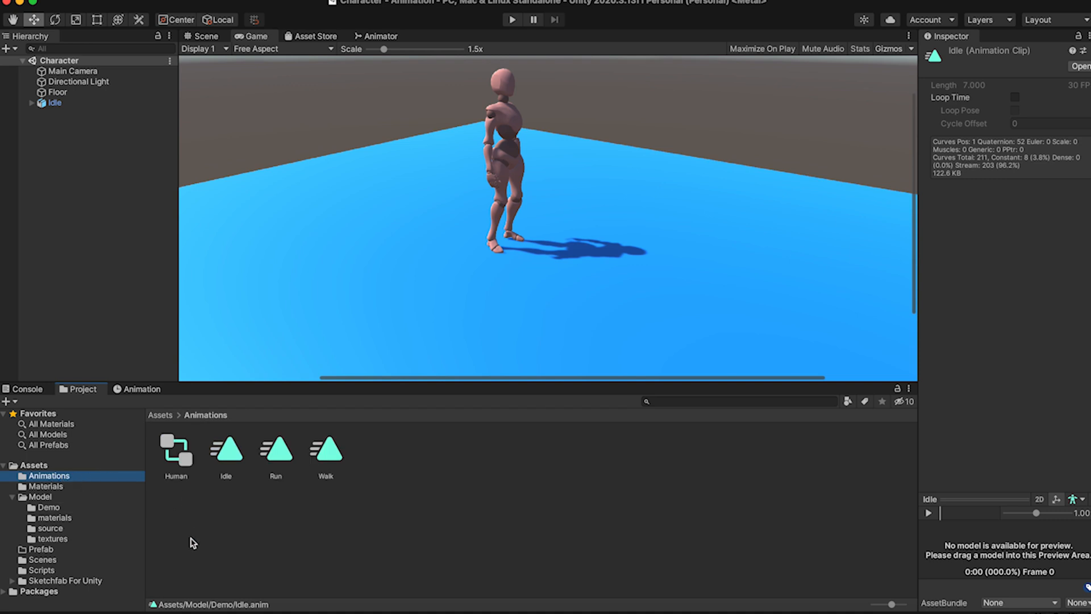
pyautogui.rightClick(197, 524)
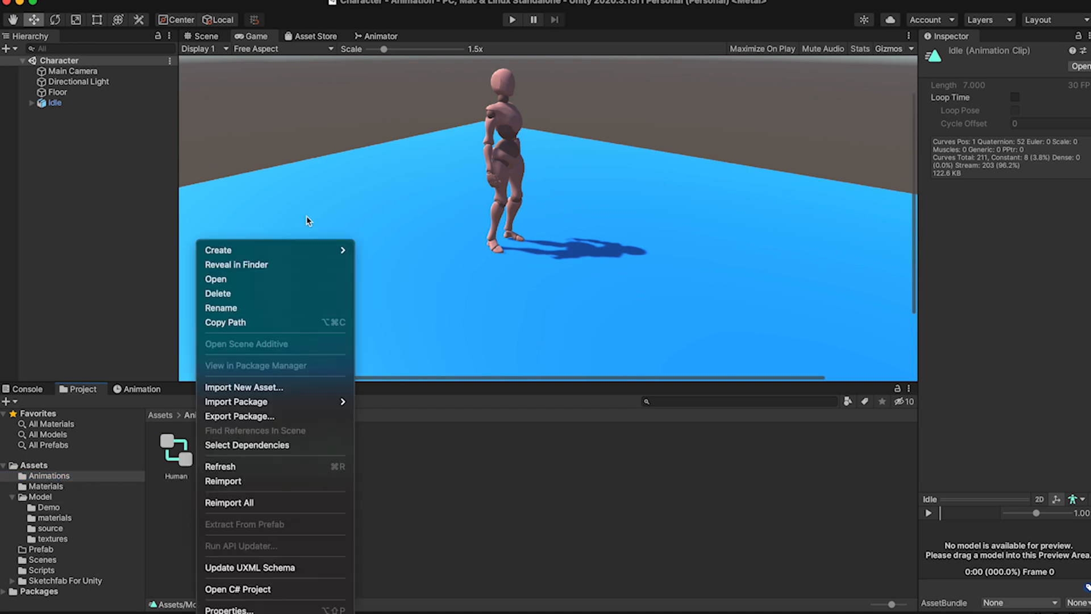
pyautogui.moveTo(300, 248)
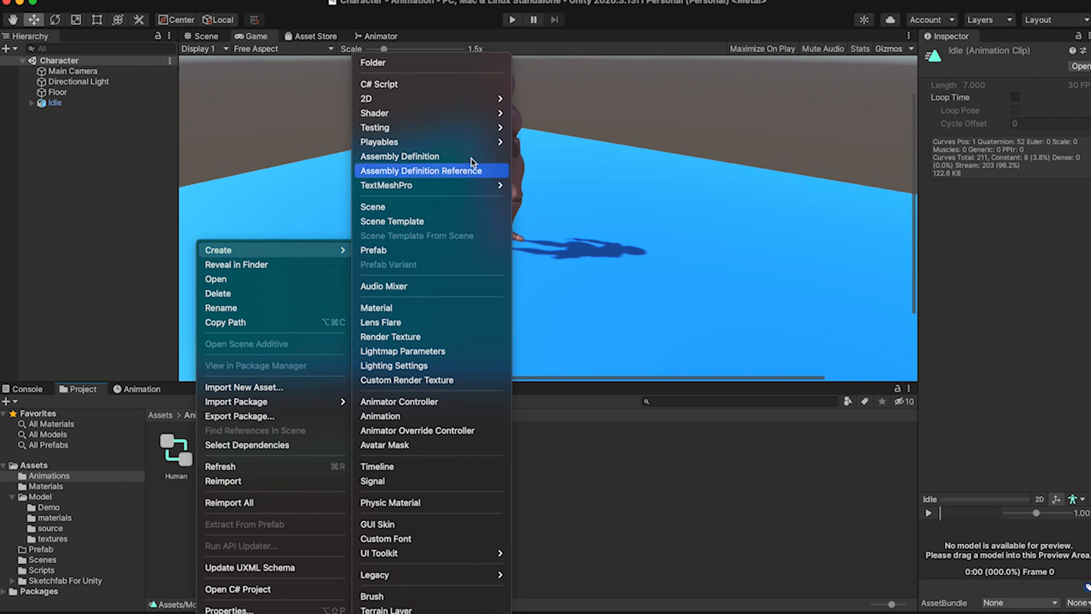
pyautogui.click(469, 64)
pyautogui.press('BackSpace')
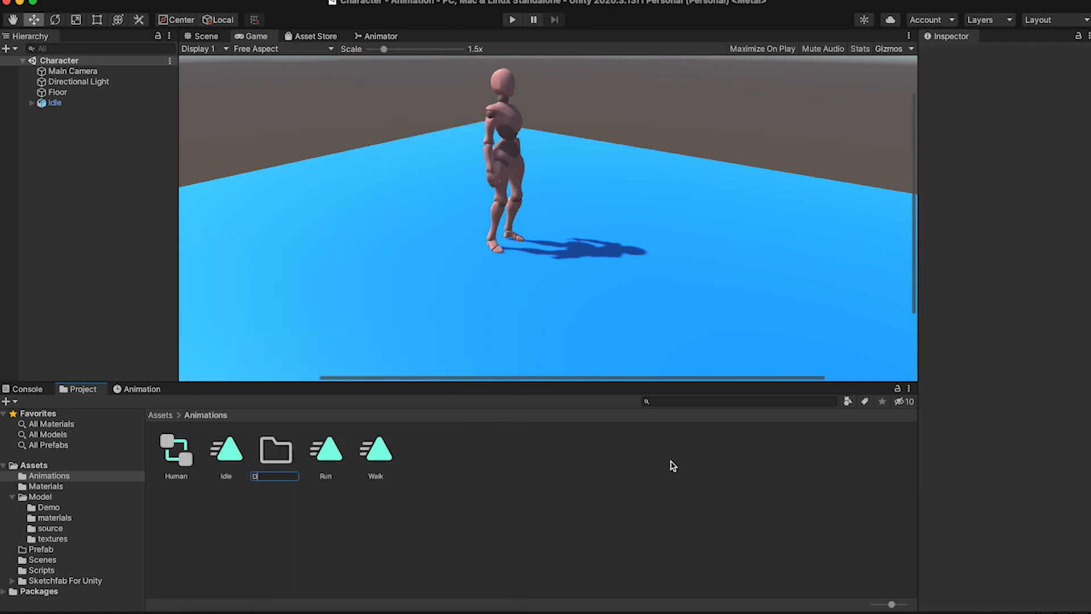
pyautogui.write('Demo')
pyautogui.press('Return')
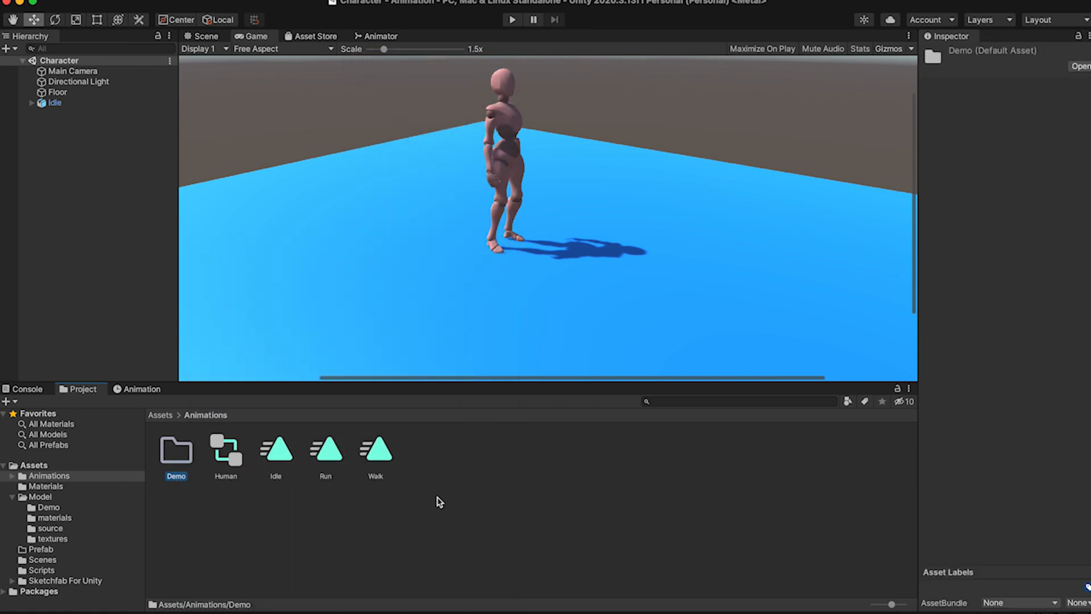
# - Create an Animator Controller named Human_D in the Animations/Demo folder and clear the selection
pyautogui.click(178, 464)
pyautogui.doubleClick(178, 463)
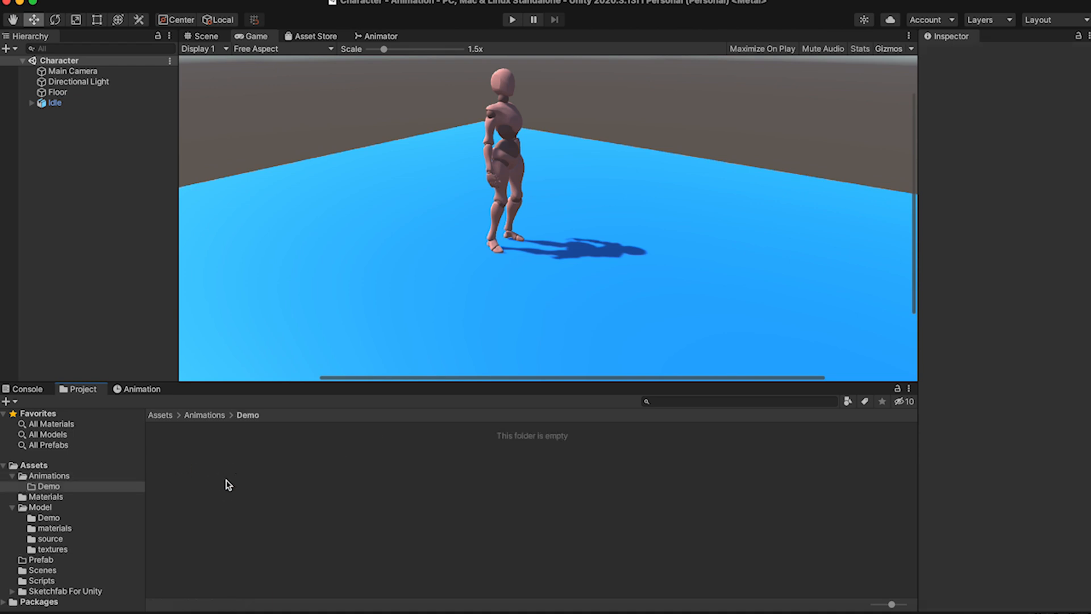
pyautogui.rightClick(192, 482)
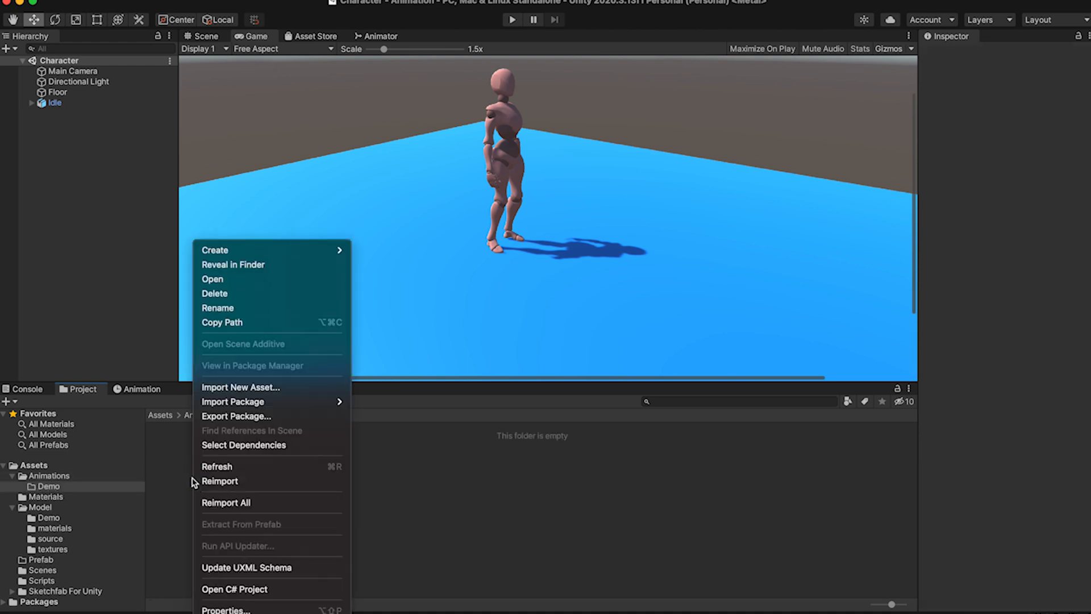
pyautogui.moveTo(288, 250)
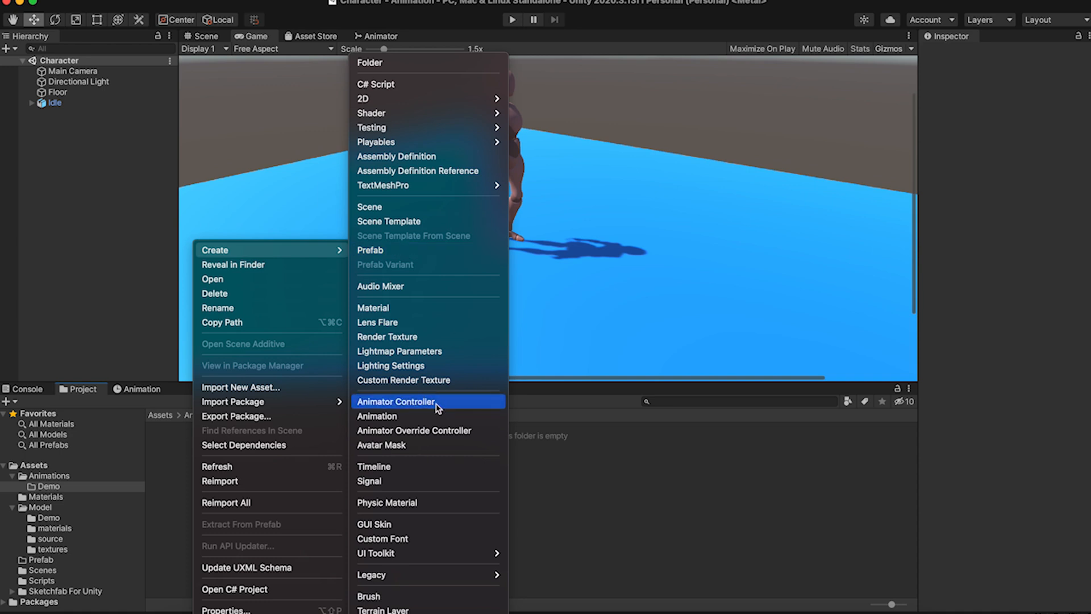
pyautogui.click(398, 401)
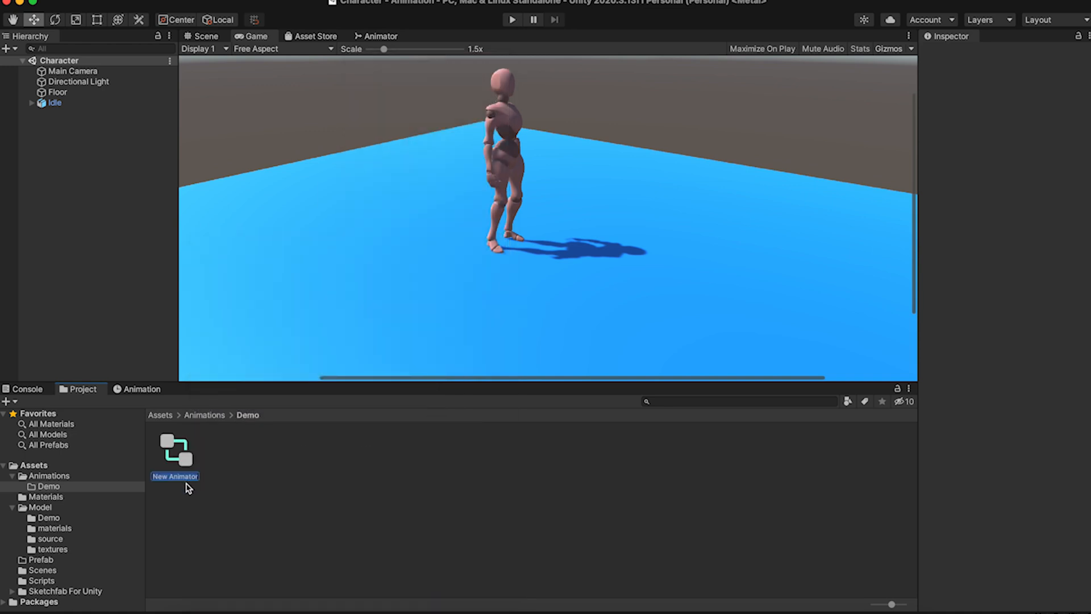
pyautogui.press('BackSpace')
pyautogui.press('Return')
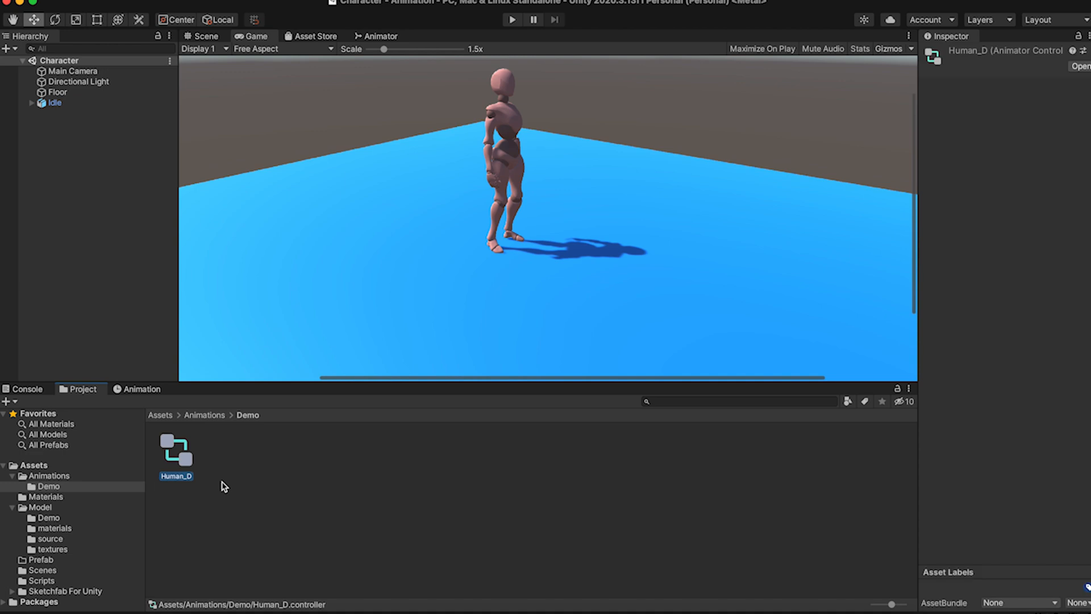
pyautogui.click(229, 487)
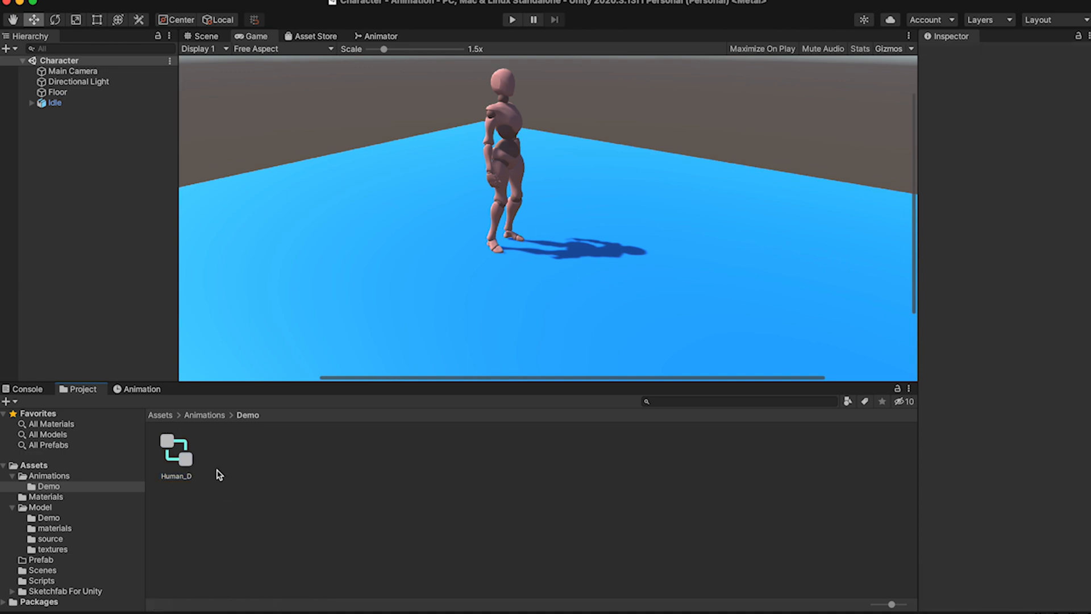
# - Examine the Human_D controller and the Animator component of the Idle character in the scene
pyautogui.click(191, 471)
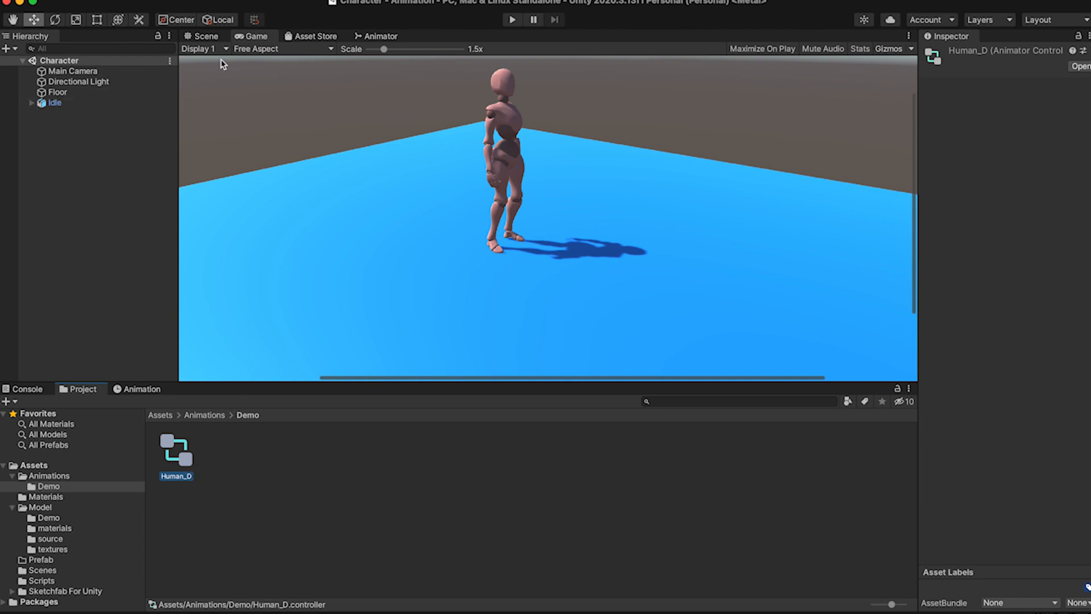
pyautogui.click(87, 103)
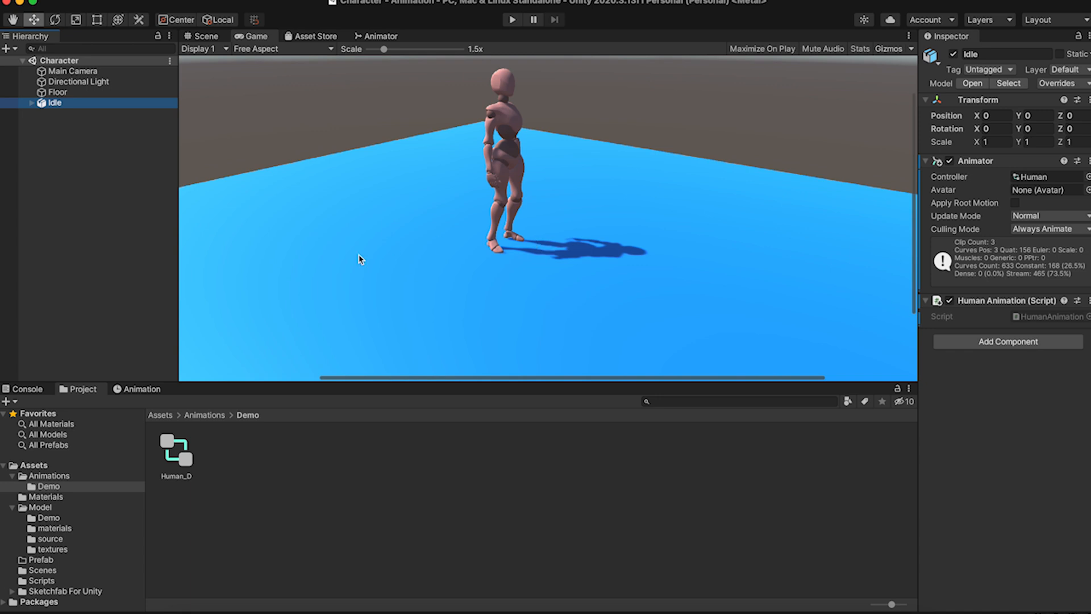
pyautogui.click(507, 163)
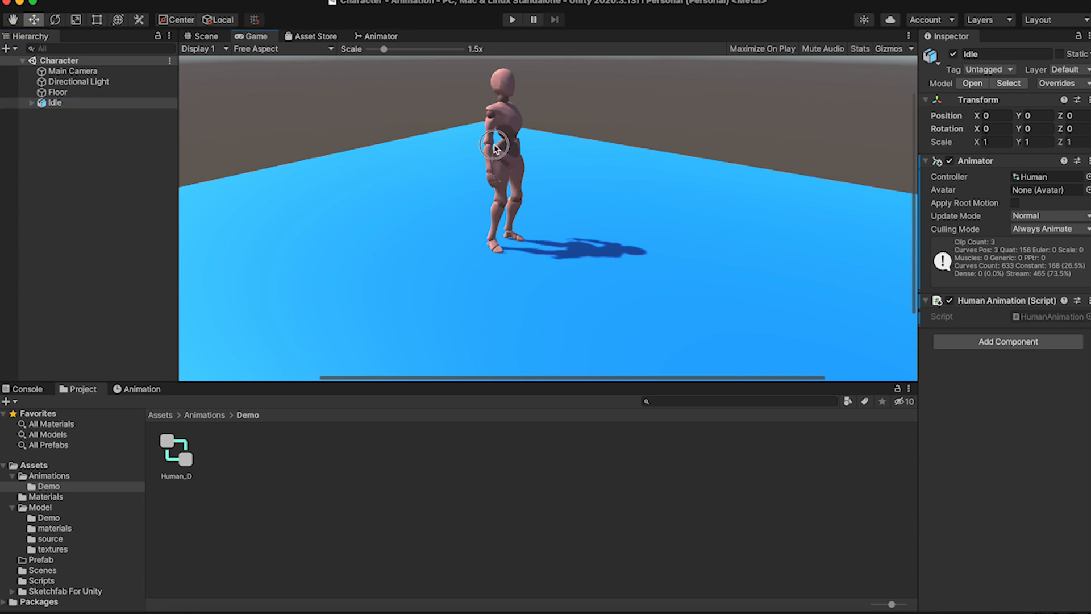
# - Create a new scene named Demo in the Scenes folder and open it
pyautogui.click(24, 61)
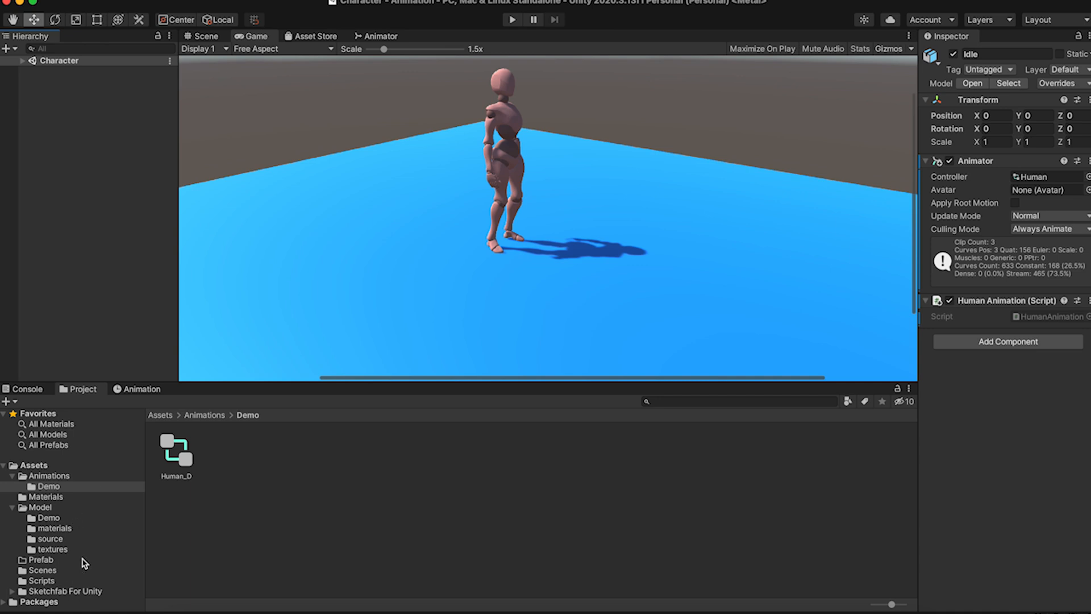
pyautogui.click(84, 570)
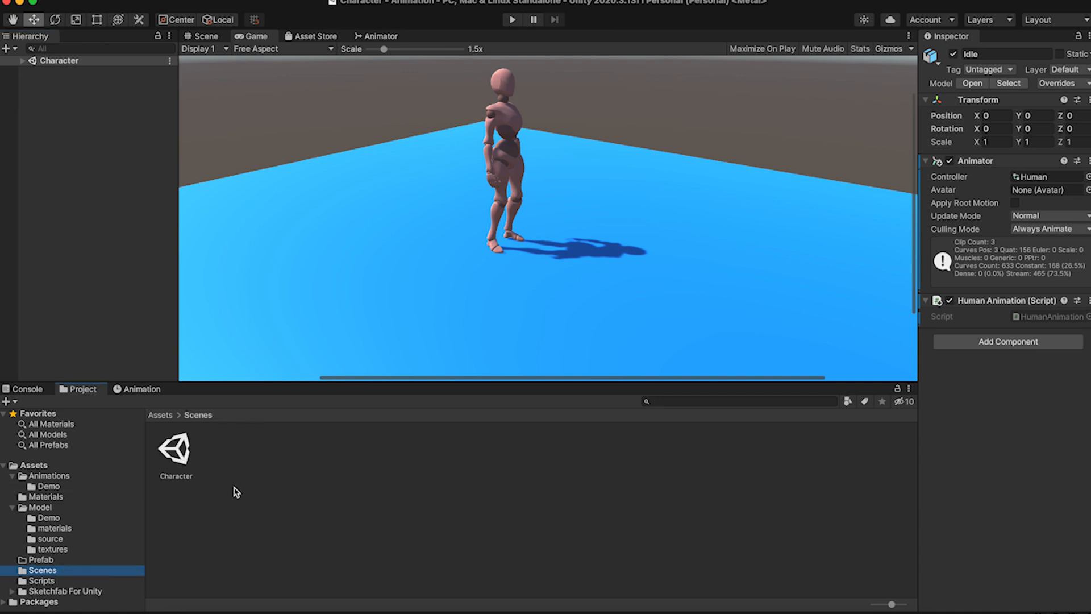
pyautogui.rightClick(236, 490)
pyautogui.moveTo(343, 252)
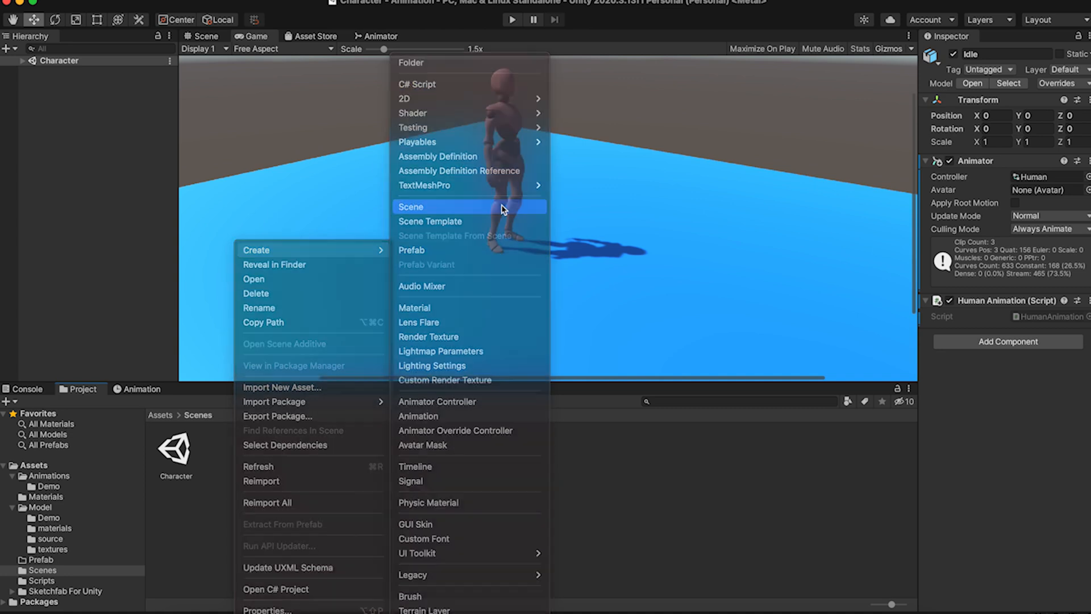
pyautogui.click(502, 208)
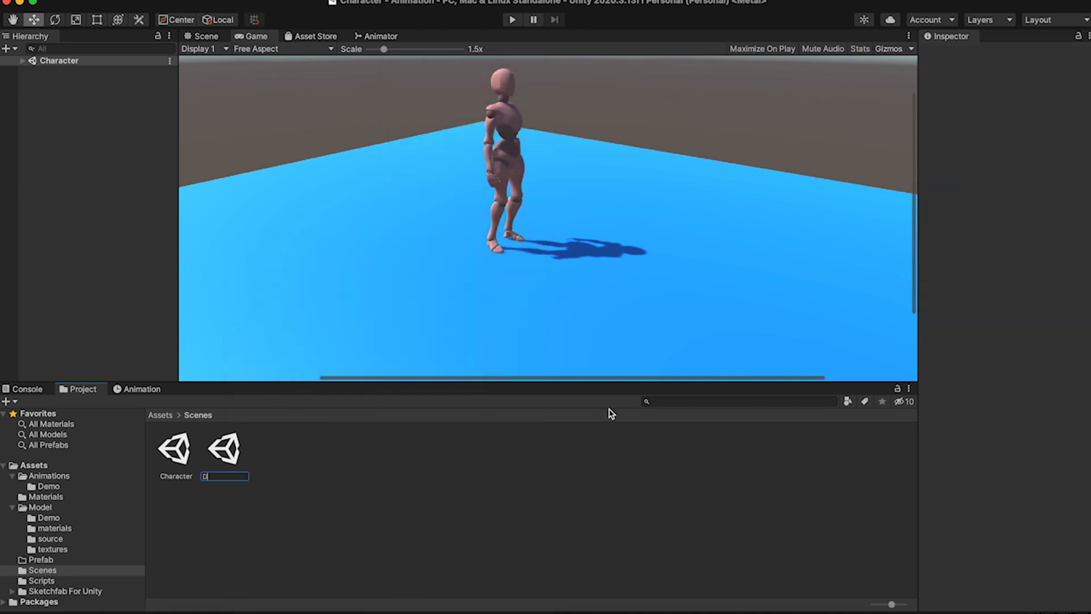
pyautogui.write('Demo')
pyautogui.press('Return')
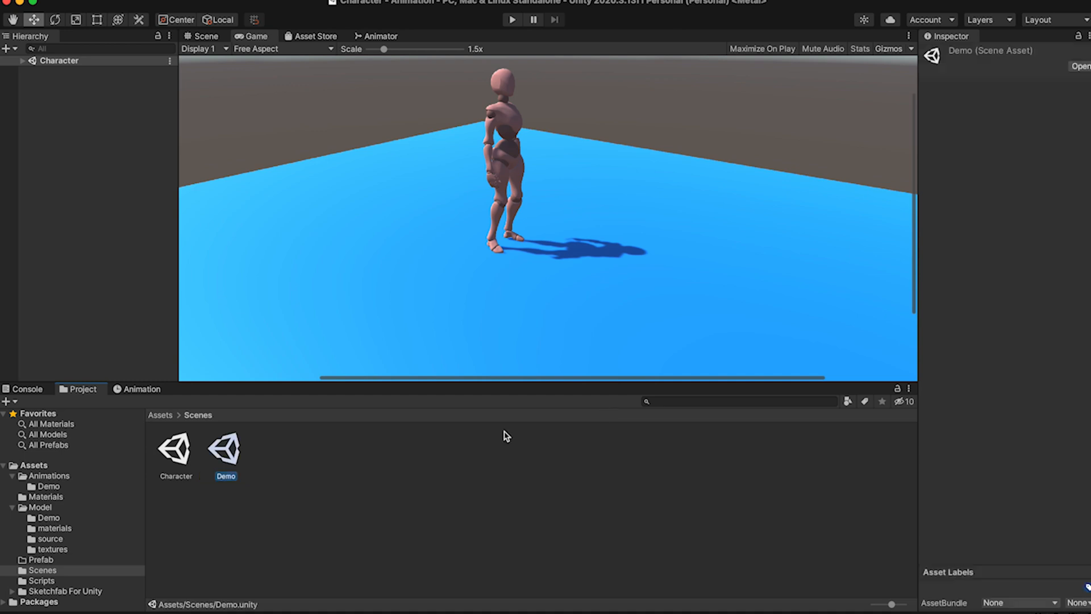
pyautogui.doubleClick(235, 457)
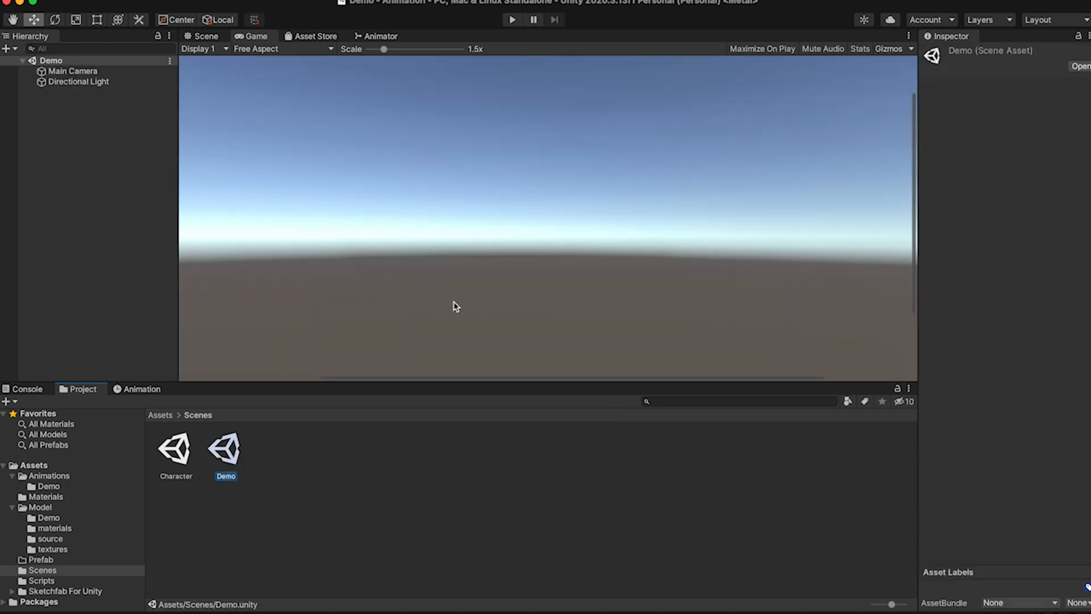
# - Add a 3D Plane to the Demo scene and reset its position to the origin
pyautogui.scroll(-3, 454, 305)
pyautogui.click(459, 348)
pyautogui.keyDown('alt'); pyautogui.moveTo(459, 348); pyautogui.dragTo(447, 321); pyautogui.keyUp('alt')
pyautogui.rightClick(91, 234)
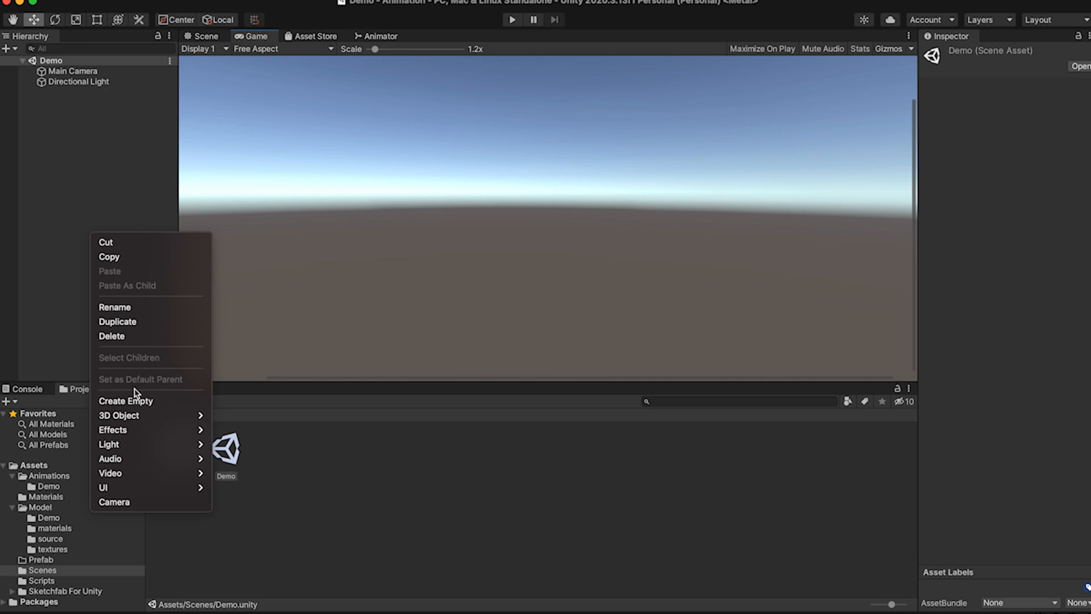
pyautogui.moveTo(174, 413)
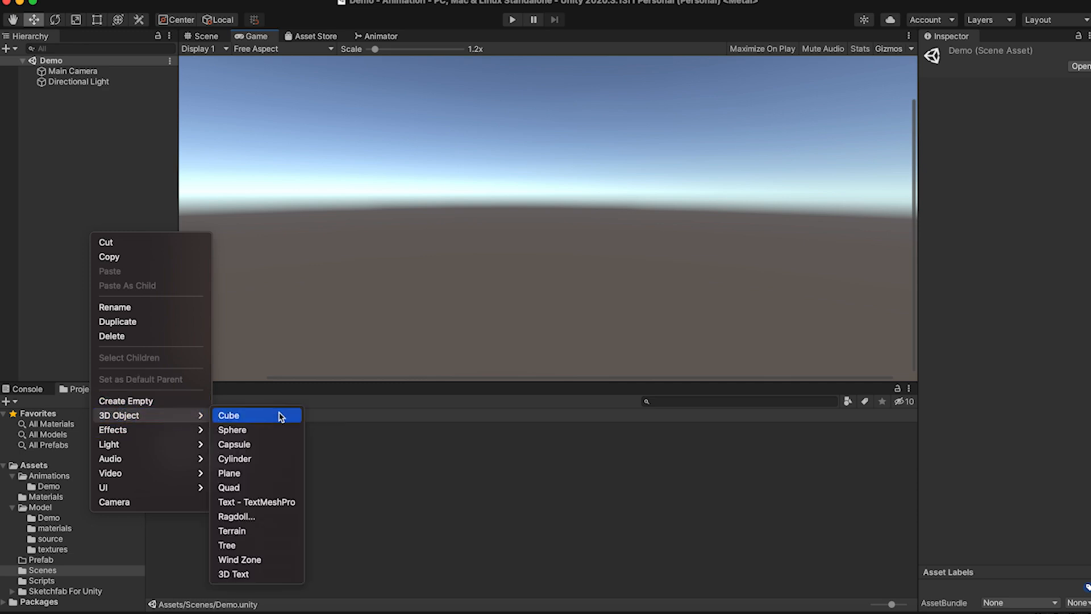
pyautogui.click(261, 473)
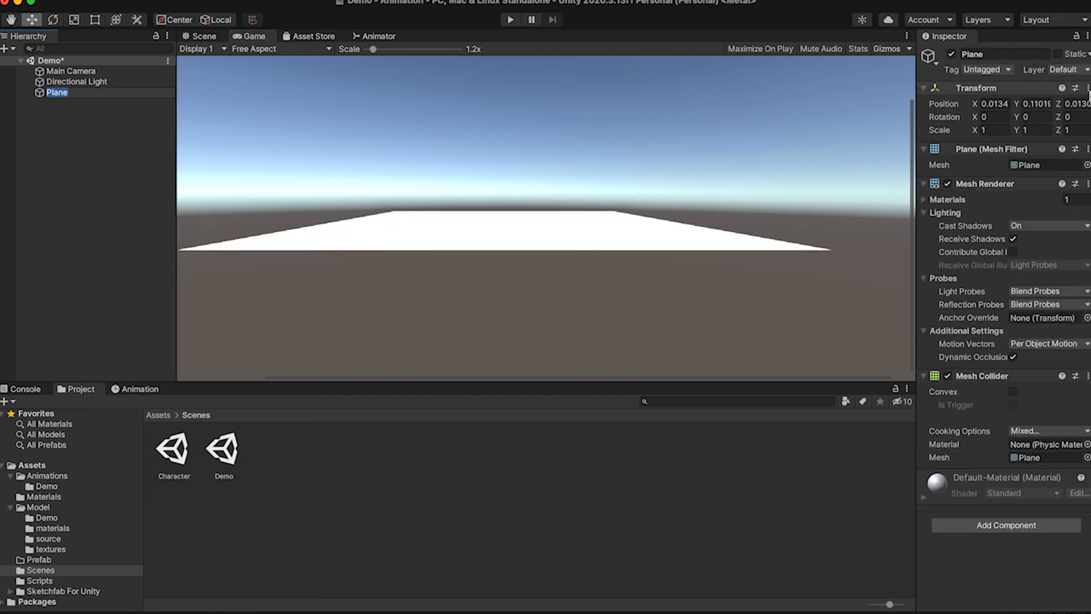
pyautogui.click(1088, 89)
pyautogui.click(1073, 103)
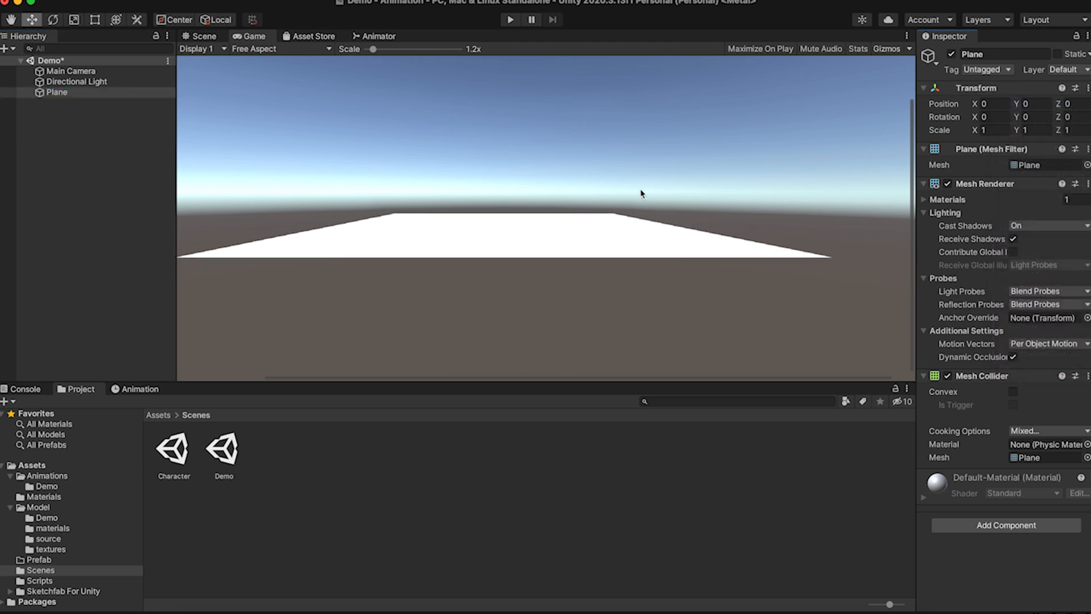
# - Apply the yellow material from the Materials folder to the plane in the Scene view
pyautogui.keyDown('alt'); pyautogui.moveTo(389, 266); pyautogui.dragTo(465, 298); pyautogui.keyUp('alt')
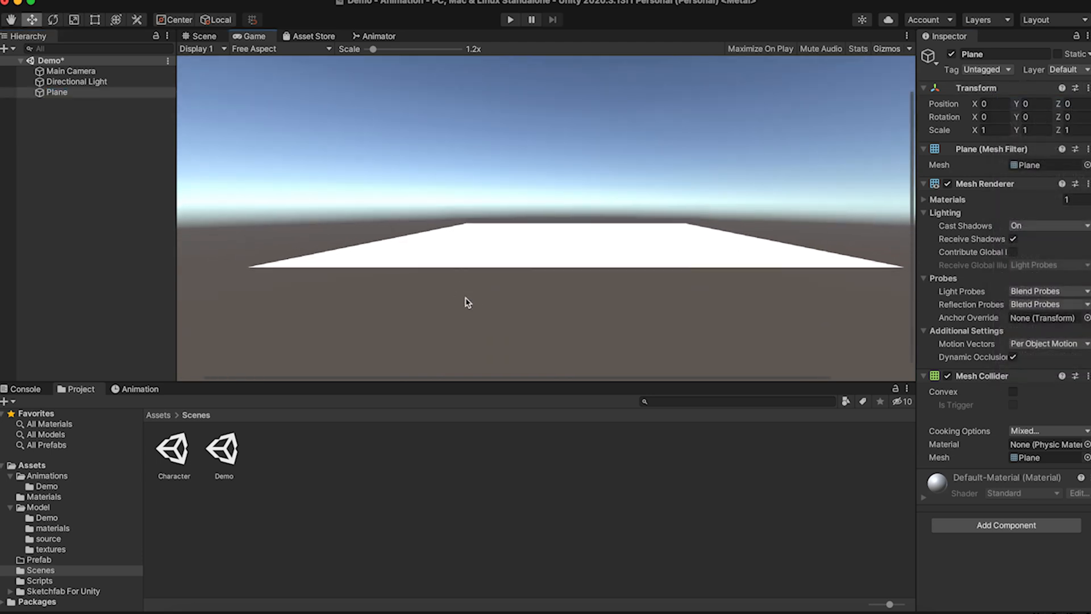
pyautogui.moveTo(385, 316); pyautogui.dragTo(443, 350)
pyautogui.click(64, 214)
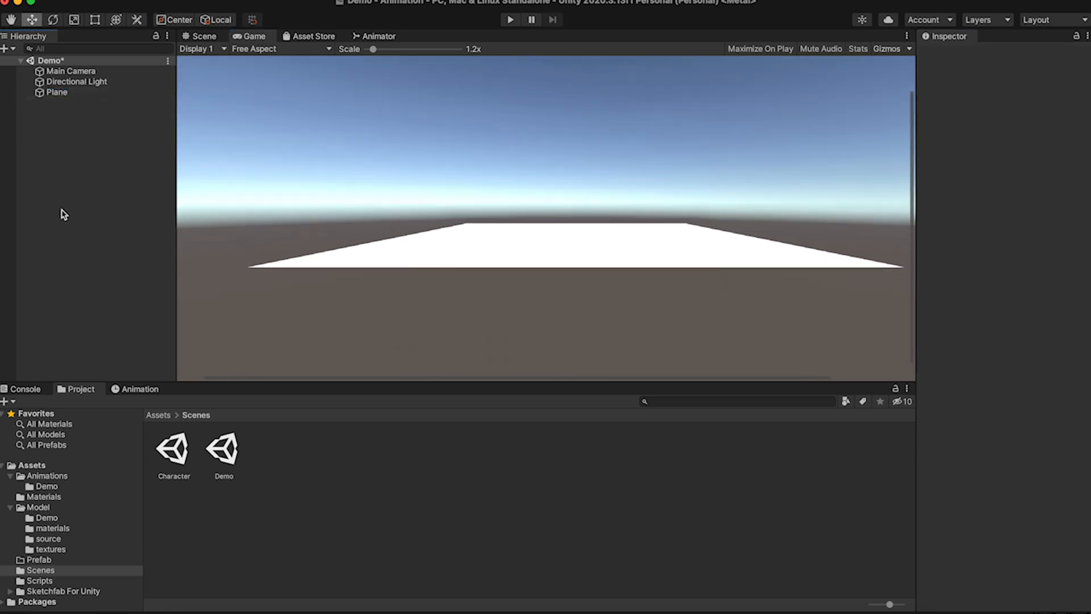
pyautogui.moveTo(299, 280)
pyautogui.keyDown('alt'); pyautogui.mouseDown()
pyautogui.moveTo(332, 316)
pyautogui.moveTo(311, 284)
pyautogui.mouseUp(); pyautogui.keyUp('alt')
pyautogui.click(329, 314)
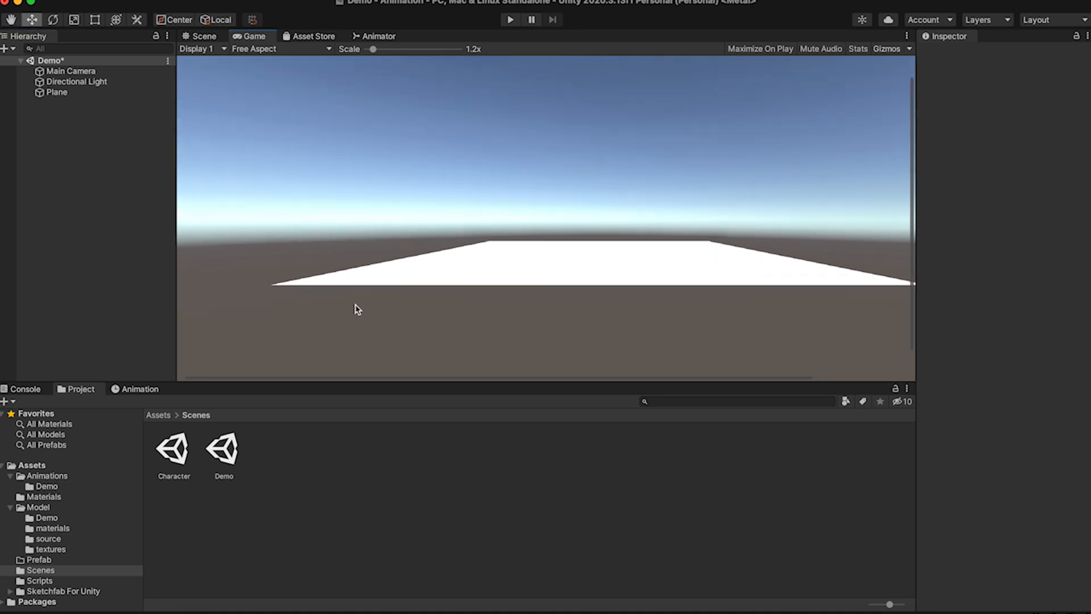
pyautogui.click(206, 37)
pyautogui.keyDown('alt'); pyautogui.moveTo(267, 116); pyautogui.dragTo(376, 287); pyautogui.keyUp('alt')
pyautogui.scroll(3, 376, 287)
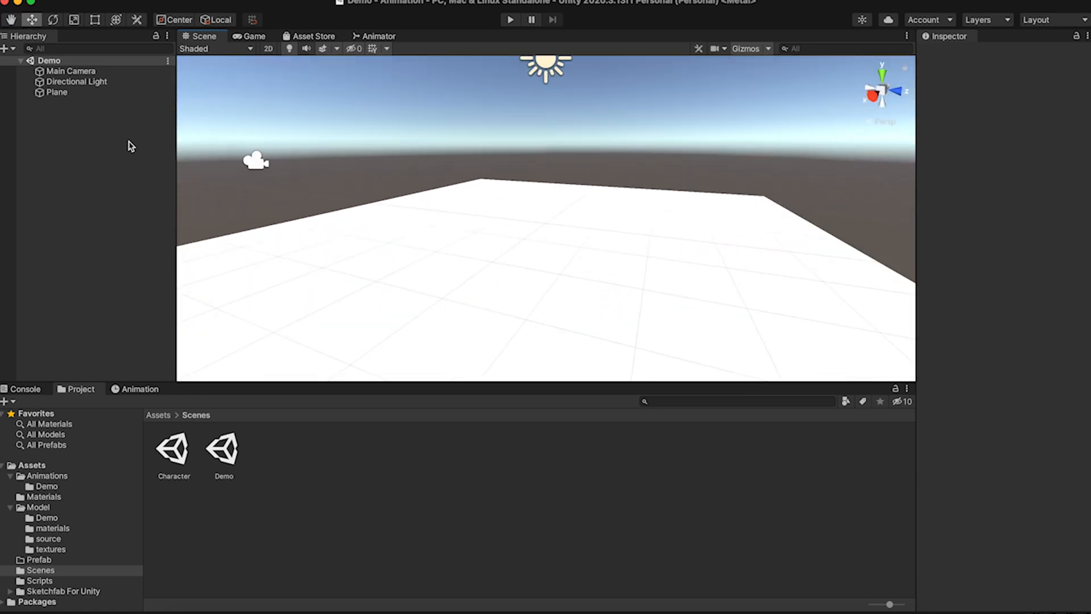
pyautogui.click(113, 98)
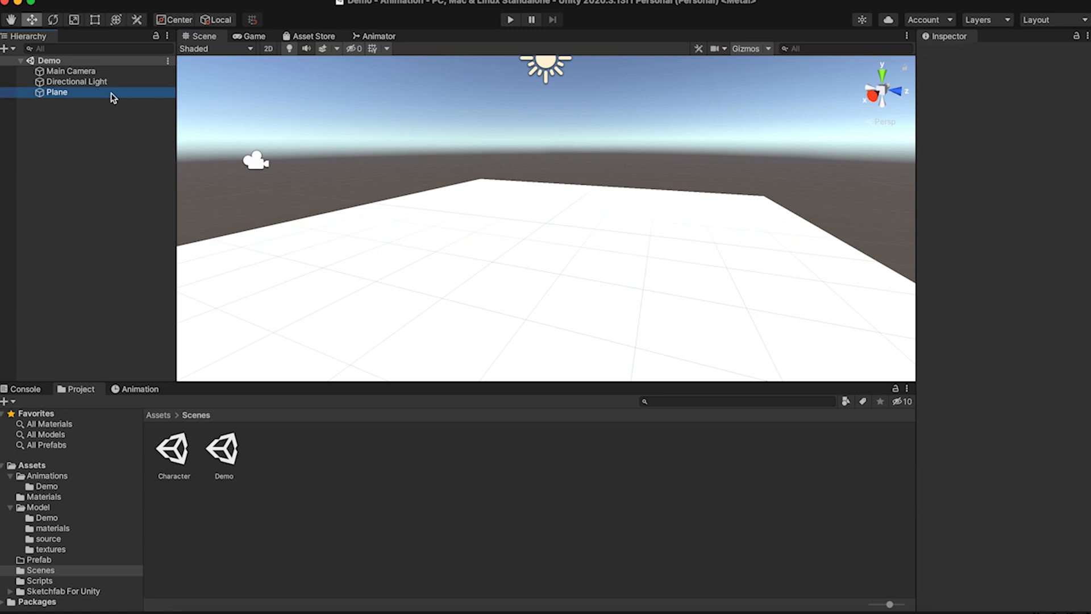
pyautogui.click(86, 499)
pyautogui.moveTo(275, 455); pyautogui.dragTo(365, 330)
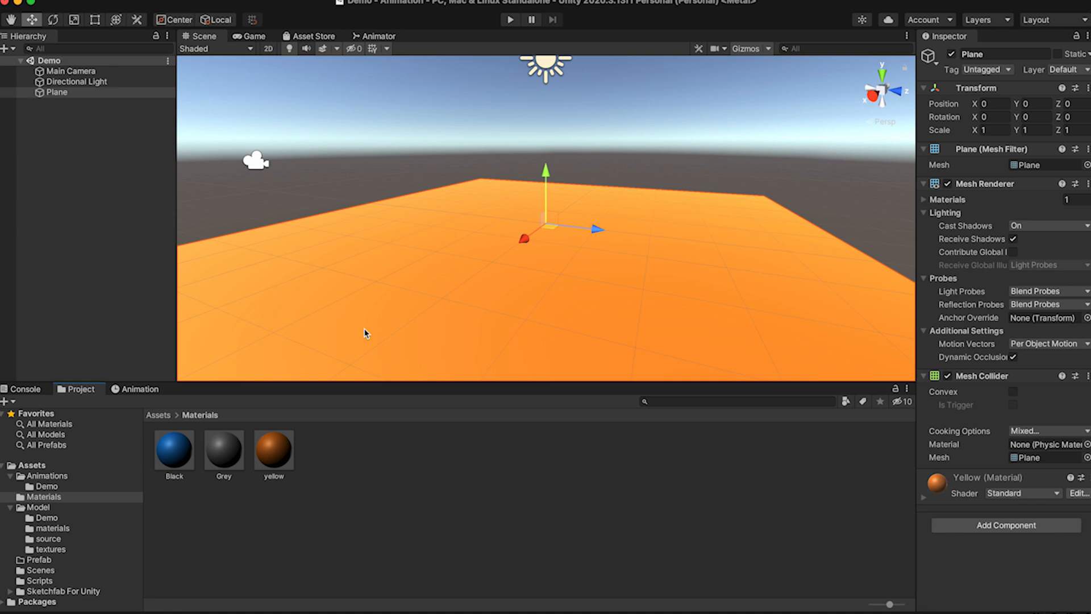
# - Place the Idle model from the Model/Demo folder in the Demo scene
pyautogui.click(110, 92)
pyautogui.click(40, 507)
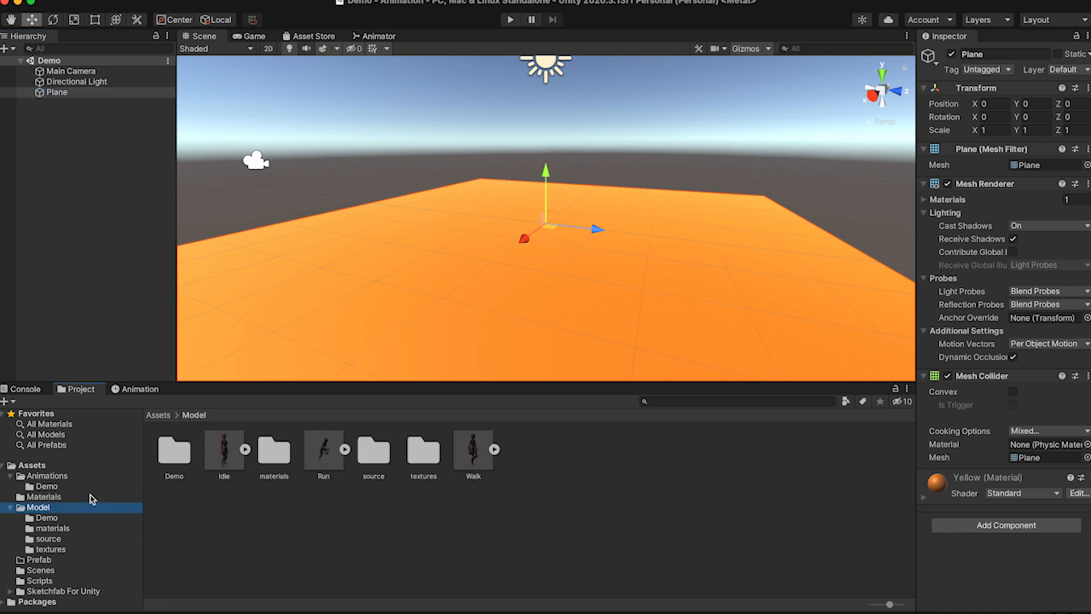
pyautogui.doubleClick(190, 451)
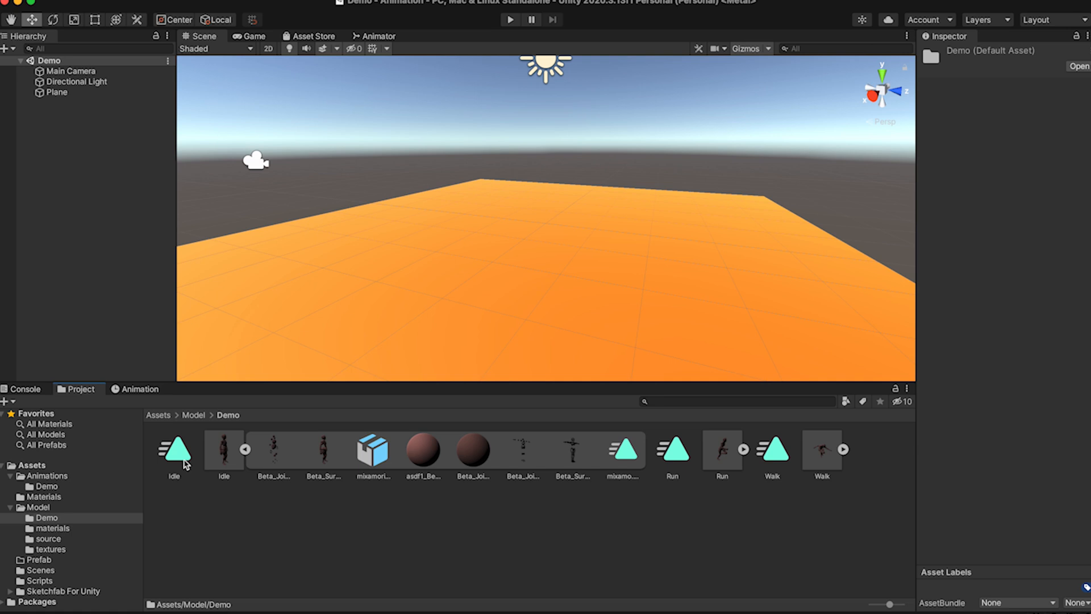
pyautogui.click(244, 449)
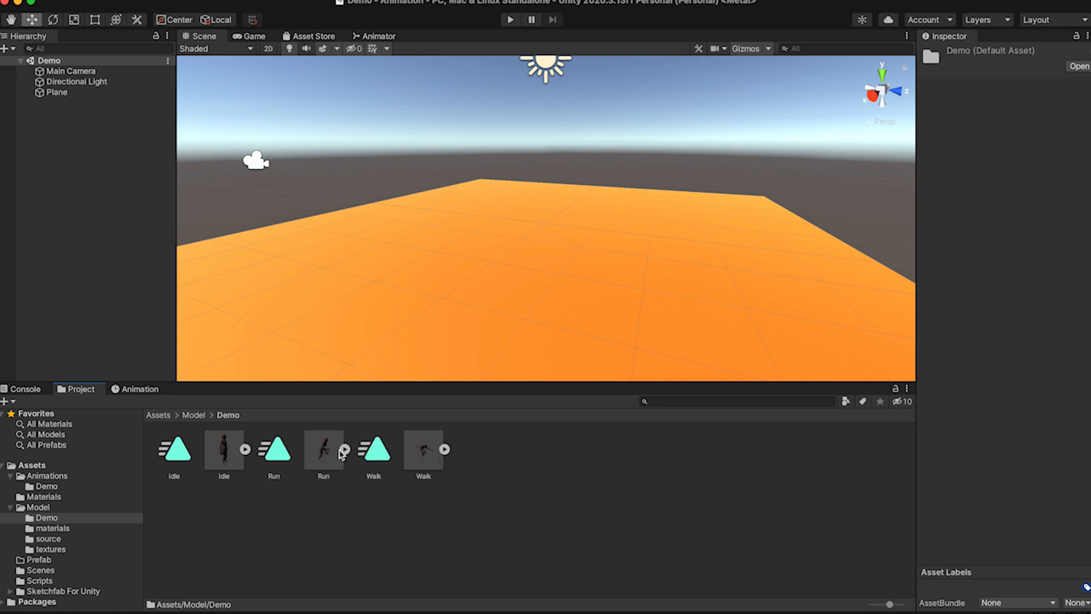
pyautogui.moveTo(226, 459); pyautogui.dragTo(83, 213)
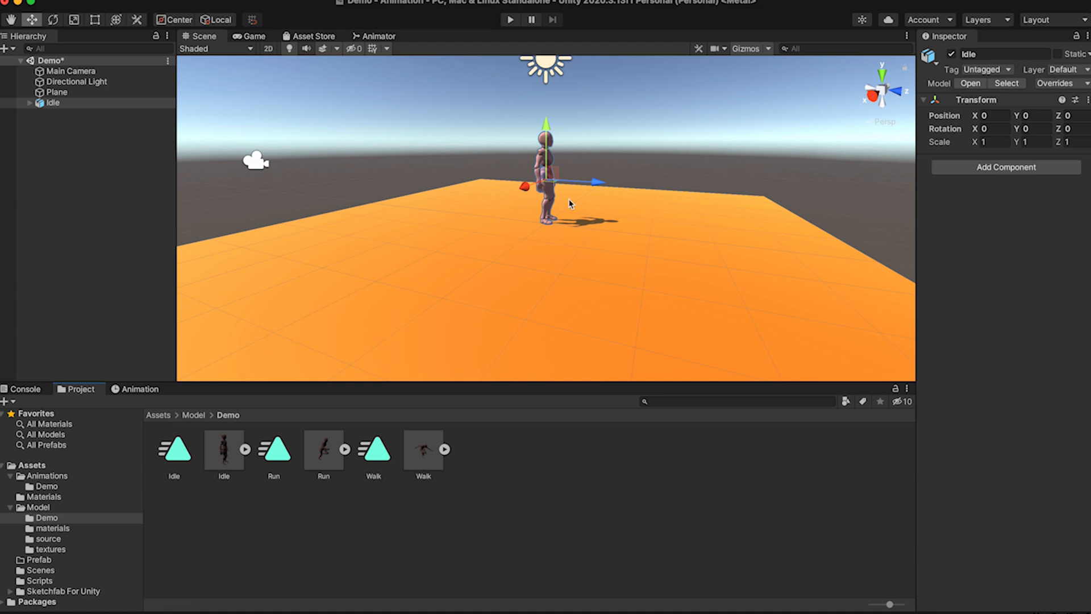
# - Set the plane's scale to 5 on X, Y and Z, and select the Idle character
pyautogui.click(379, 271)
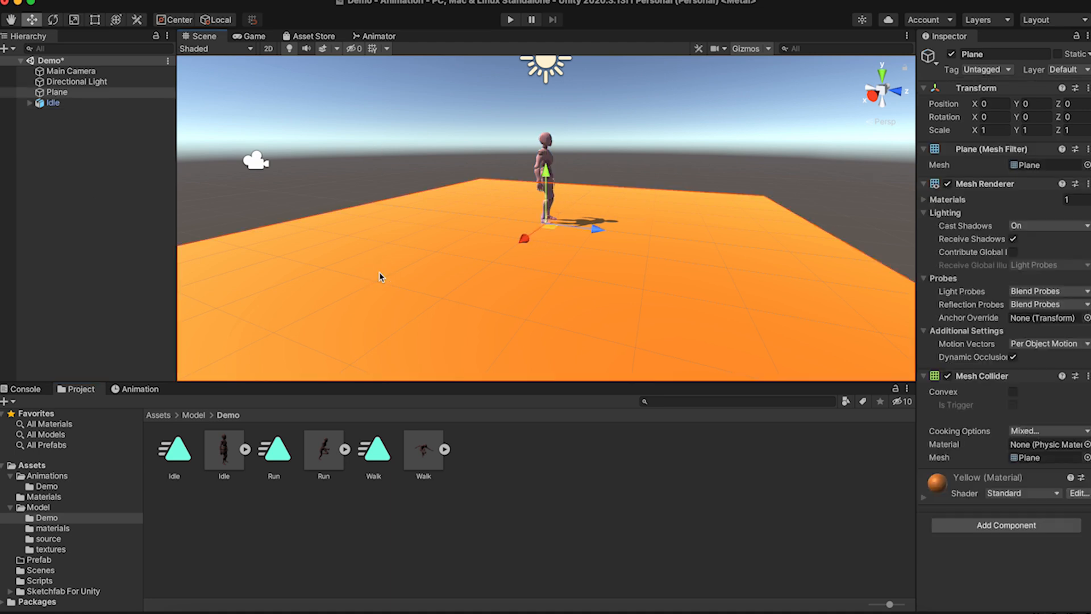
pyautogui.click(994, 130)
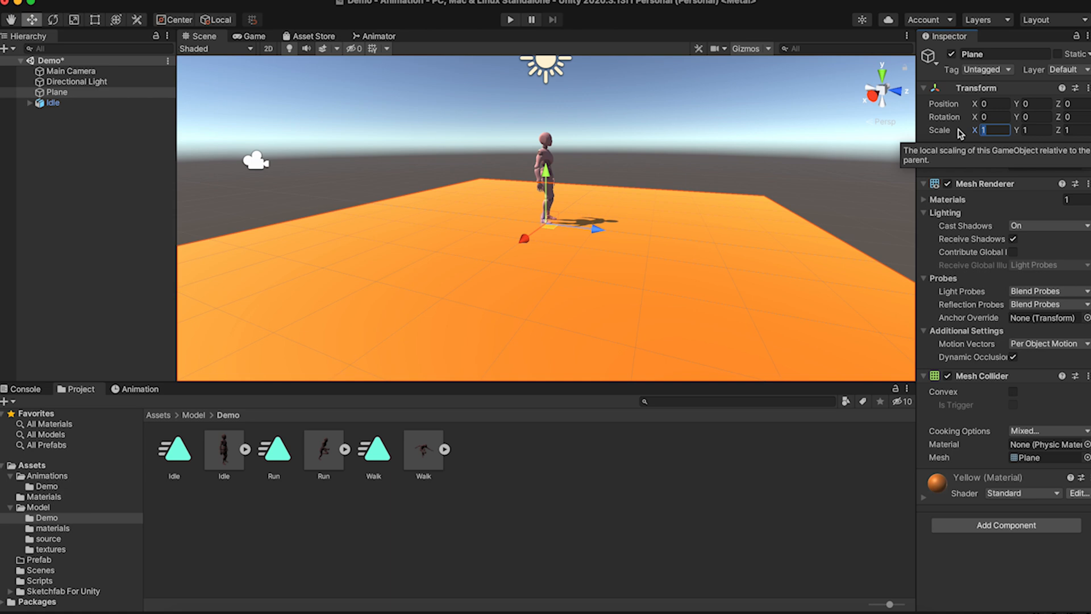
pyautogui.write('5')
pyautogui.moveTo(1052, 128); pyautogui.dragTo(997, 129)
pyautogui.write('5')
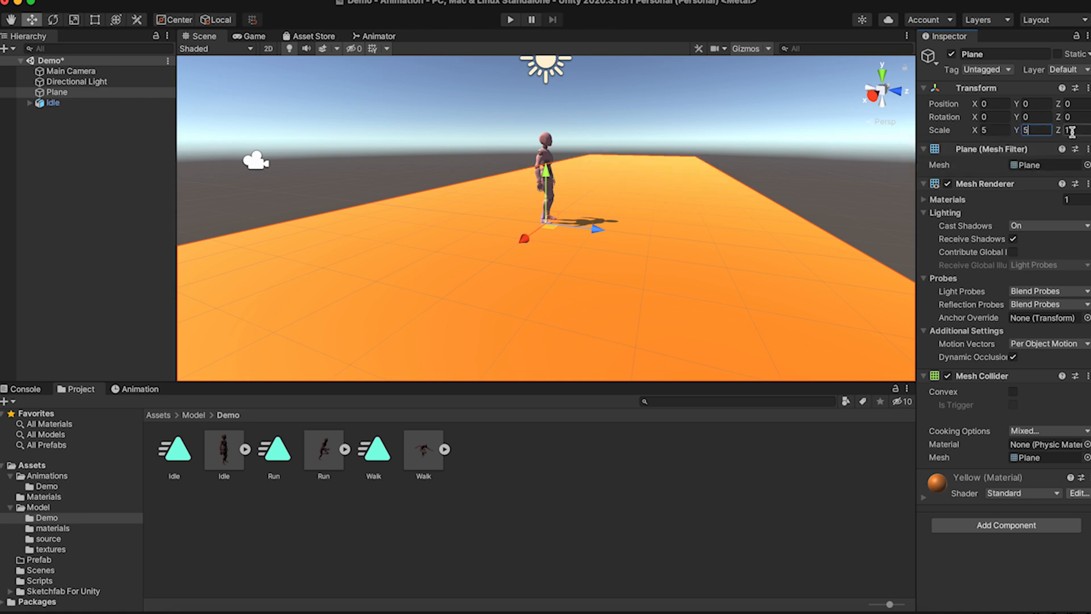
pyautogui.moveTo(1073, 130); pyautogui.dragTo(1005, 130)
pyautogui.write('5')
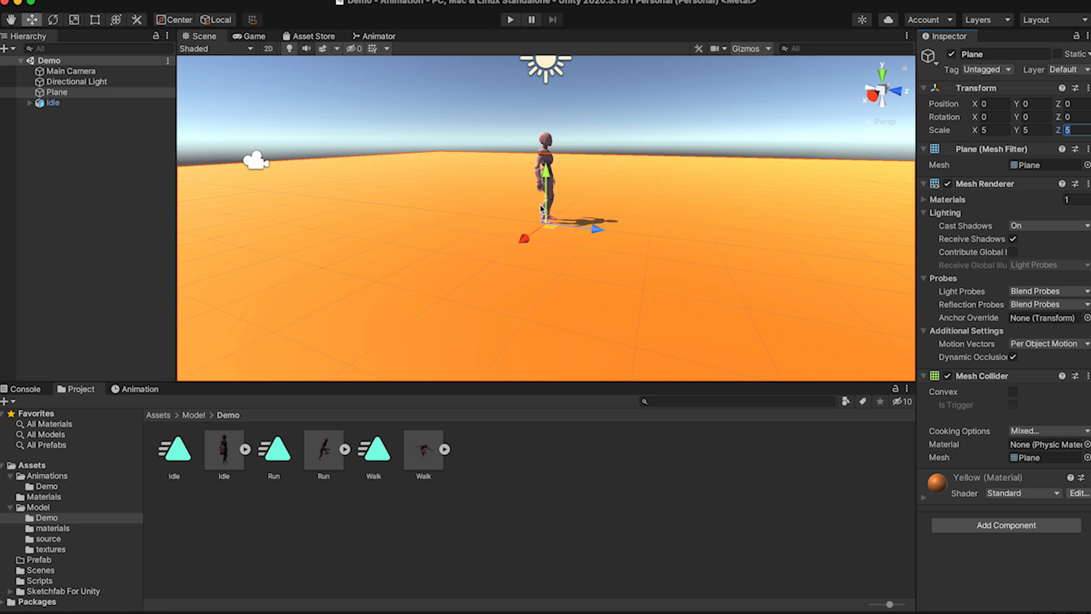
pyautogui.click(673, 134)
pyautogui.keyDown('alt'); pyautogui.moveTo(565, 258); pyautogui.dragTo(579, 300); pyautogui.keyUp('alt')
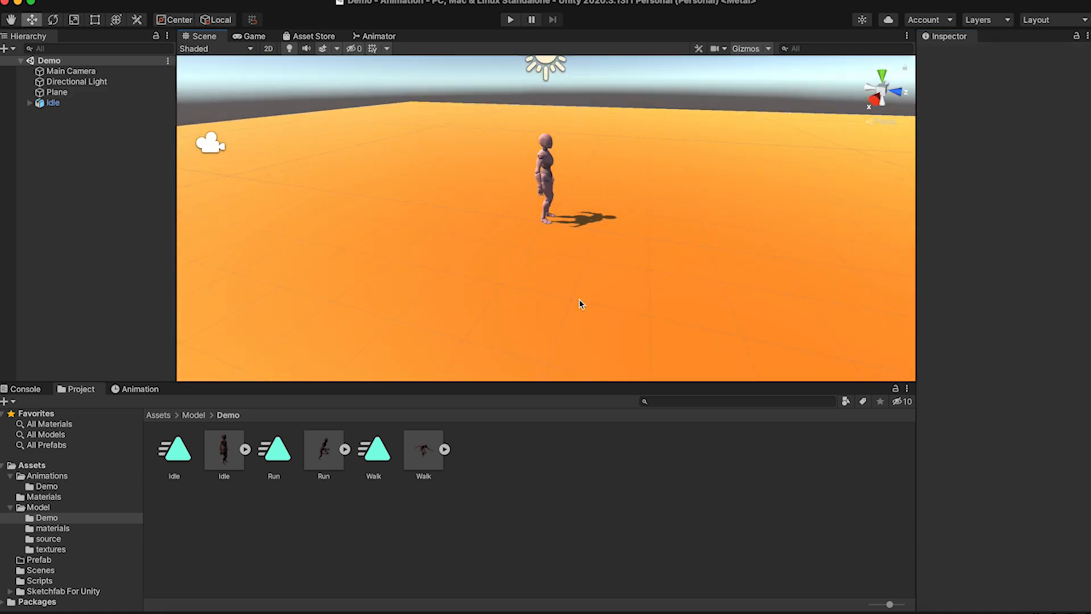
pyautogui.click(110, 103)
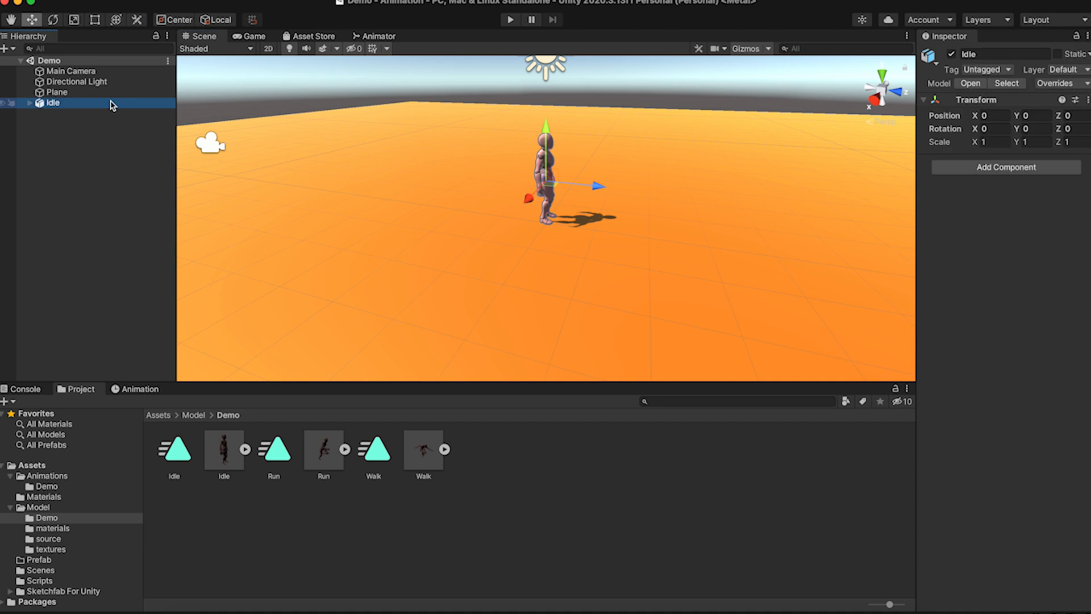
pyautogui.click(968, 169)
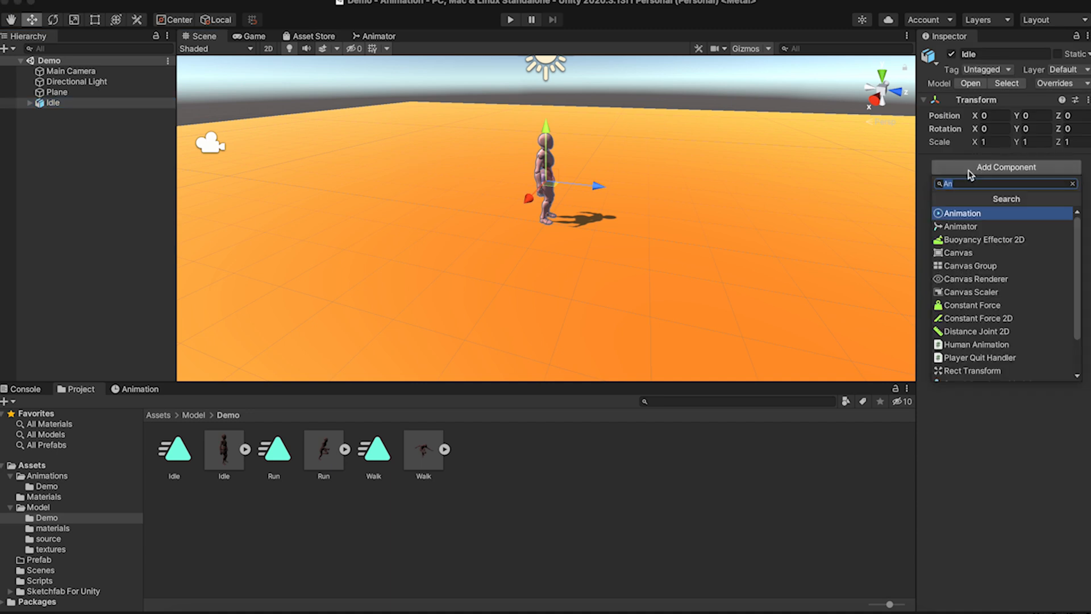
pyautogui.click(1008, 216)
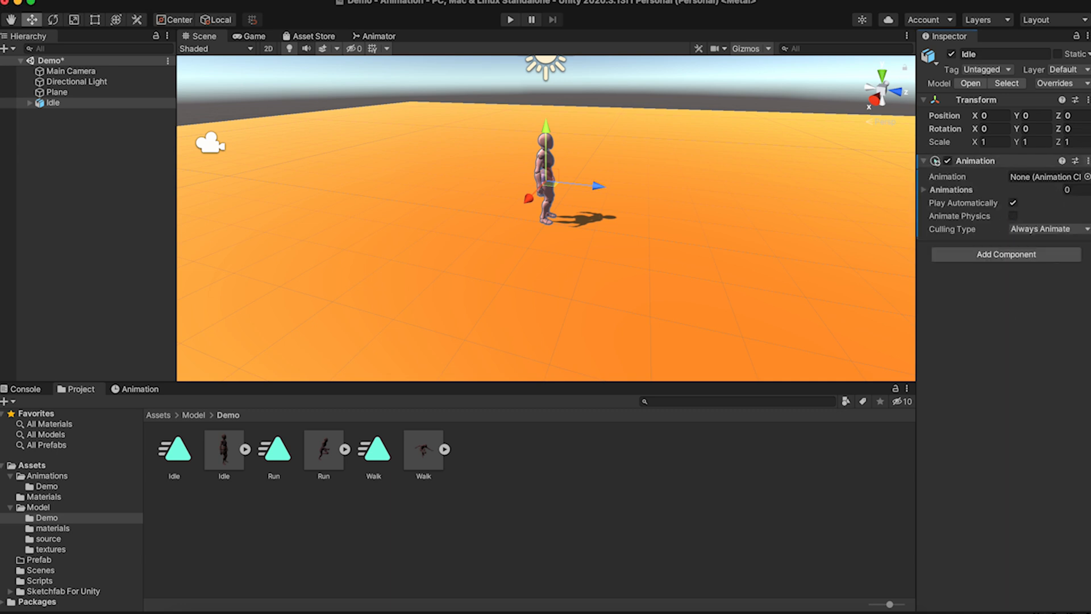
pyautogui.click(1087, 161)
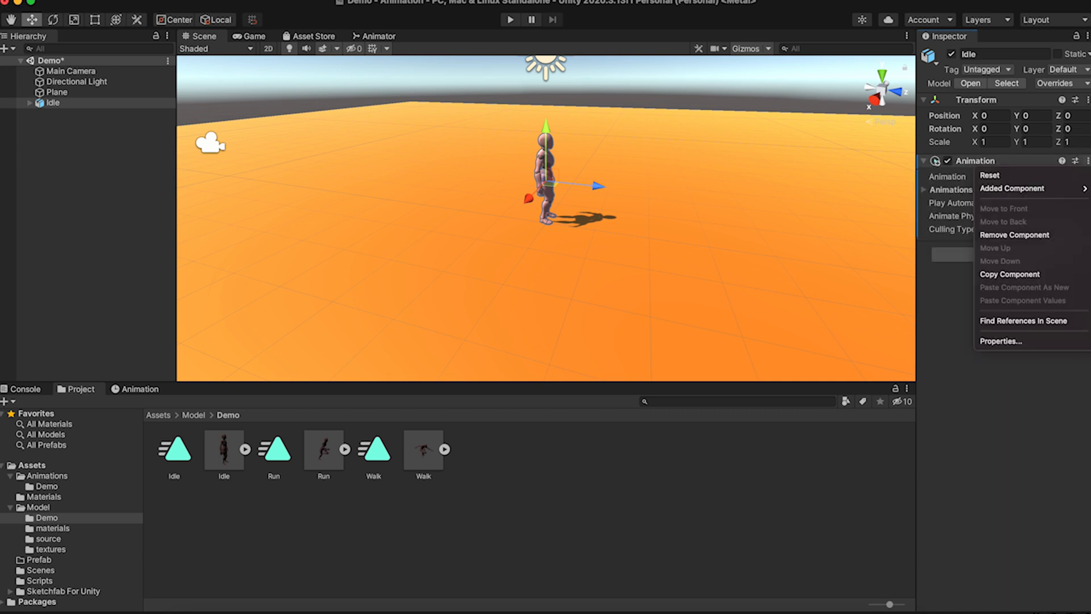
pyautogui.click(1054, 236)
# - Add an Animator component to the Idle character and save the scene
pyautogui.click(1057, 168)
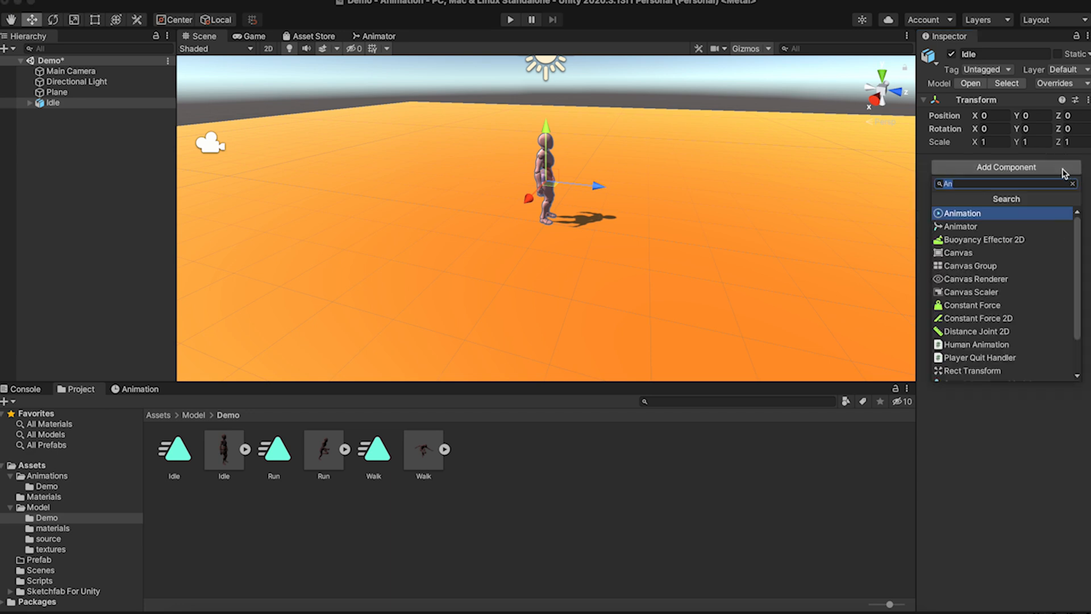
pyautogui.click(989, 228)
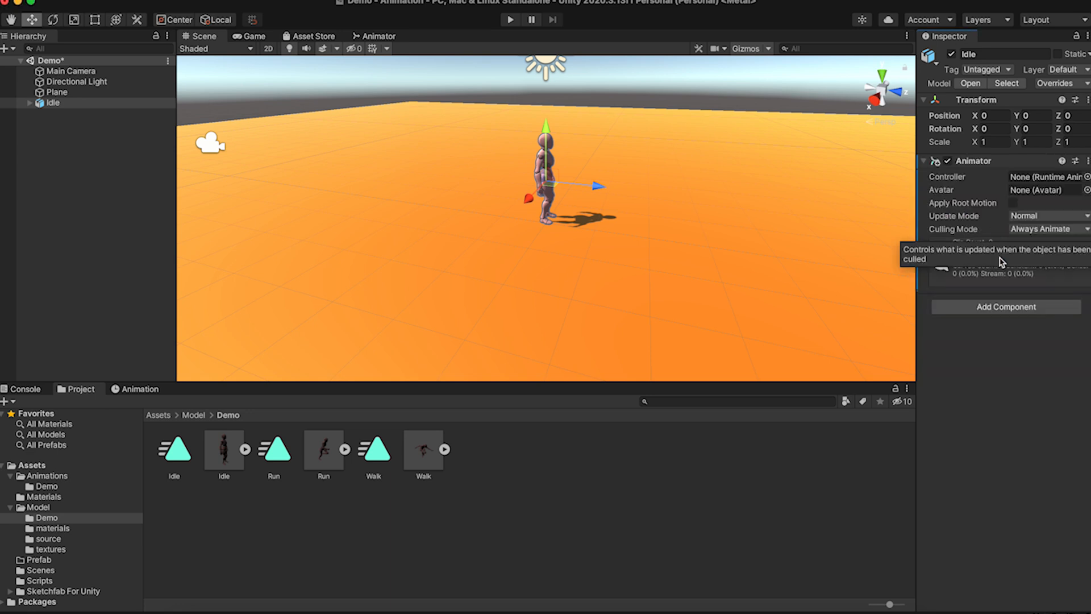
pyautogui.press('super+s')
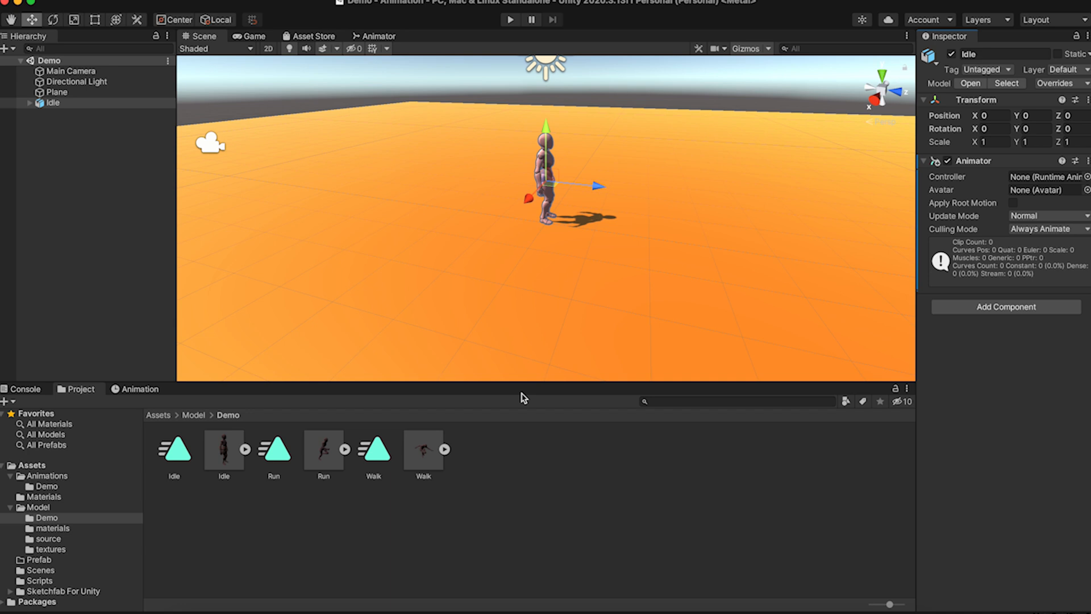
# - Assign the Human_D controller from the Animations/Demo folder to the Idle character's Animator component
pyautogui.click(1025, 161)
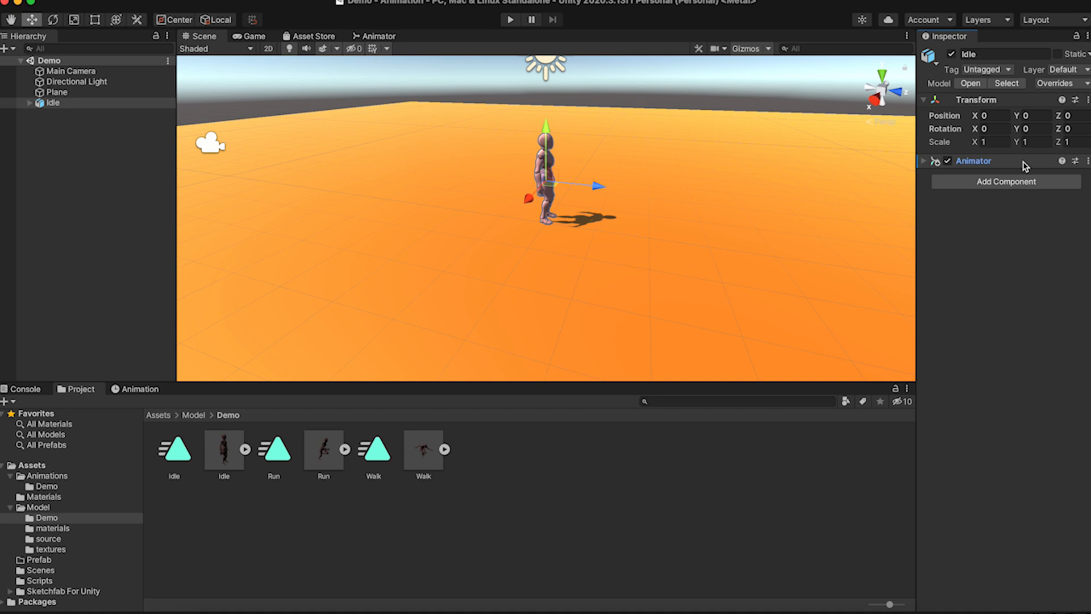
pyautogui.click(925, 161)
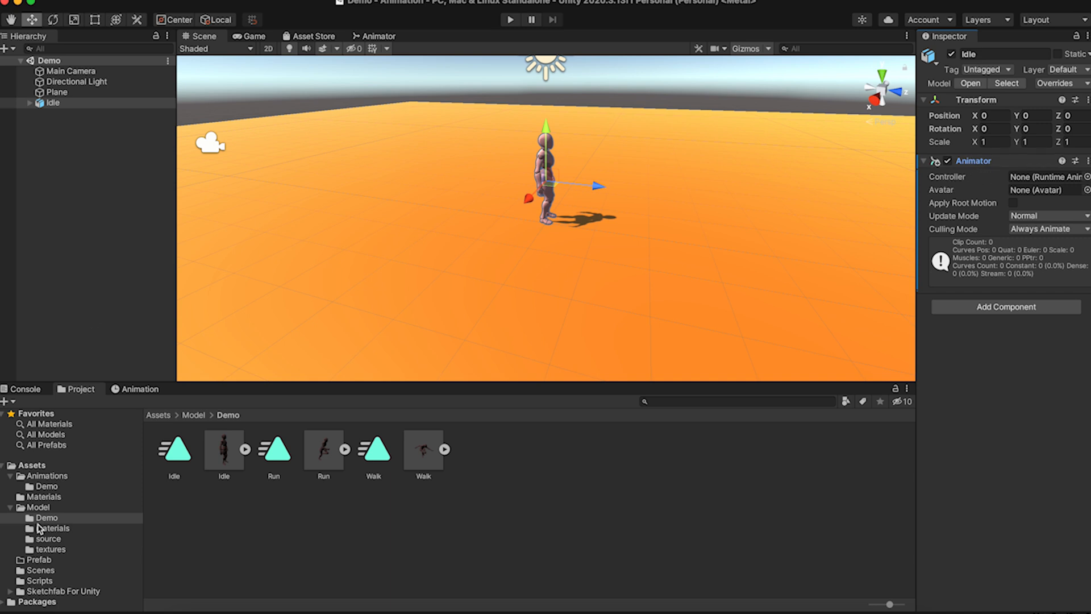
pyautogui.click(63, 487)
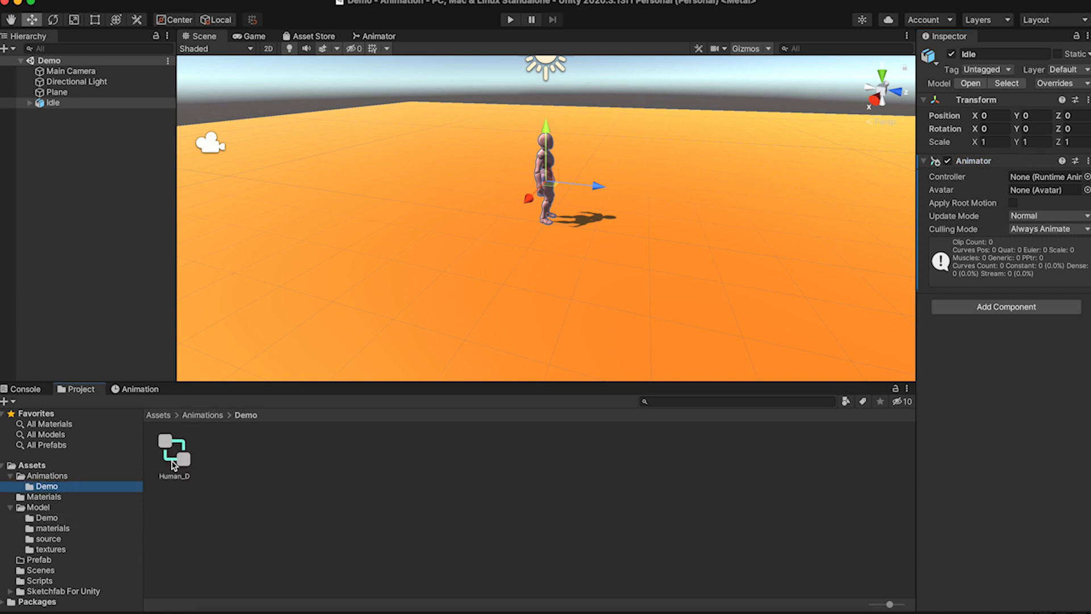
pyautogui.click(191, 458)
pyautogui.moveTo(795, 272); pyautogui.dragTo(1023, 177)
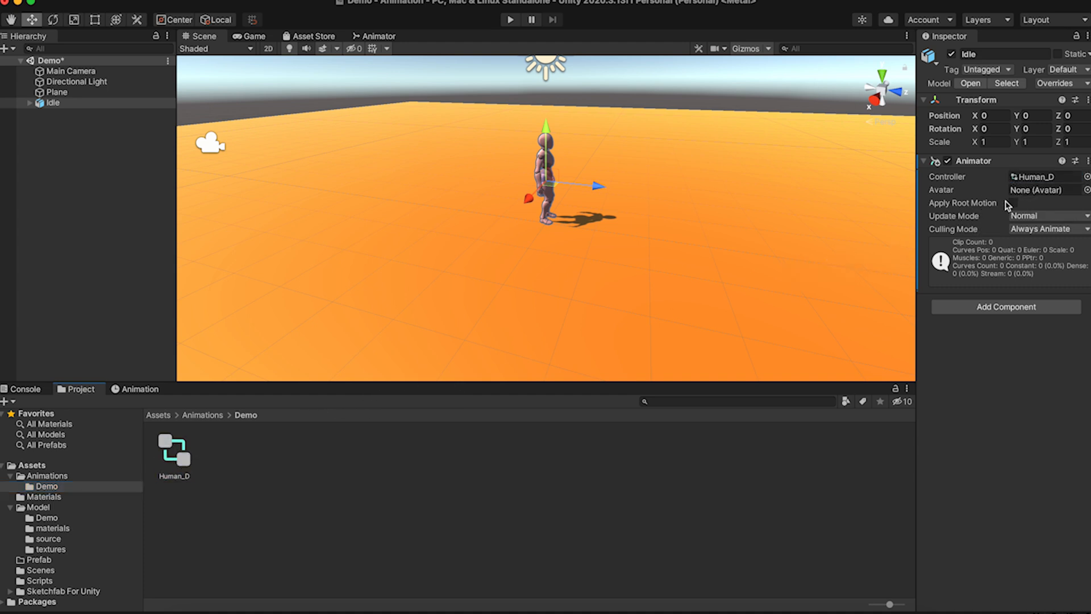
# - Check which avatars are available for the Idle character's Animator component, leaving the Avatar unassigned
pyautogui.click(63, 519)
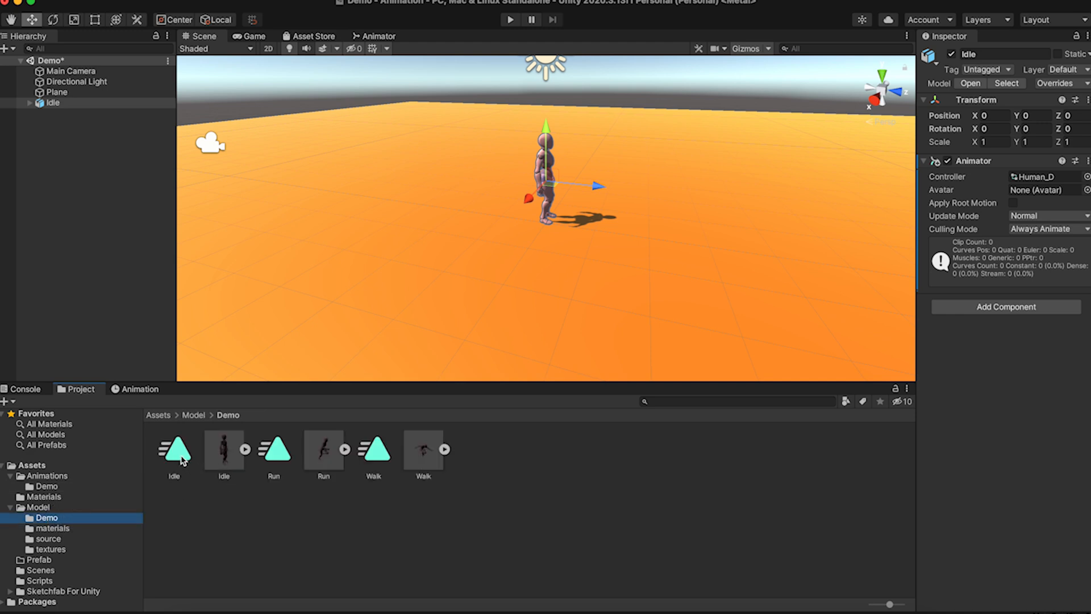
pyautogui.click(53, 488)
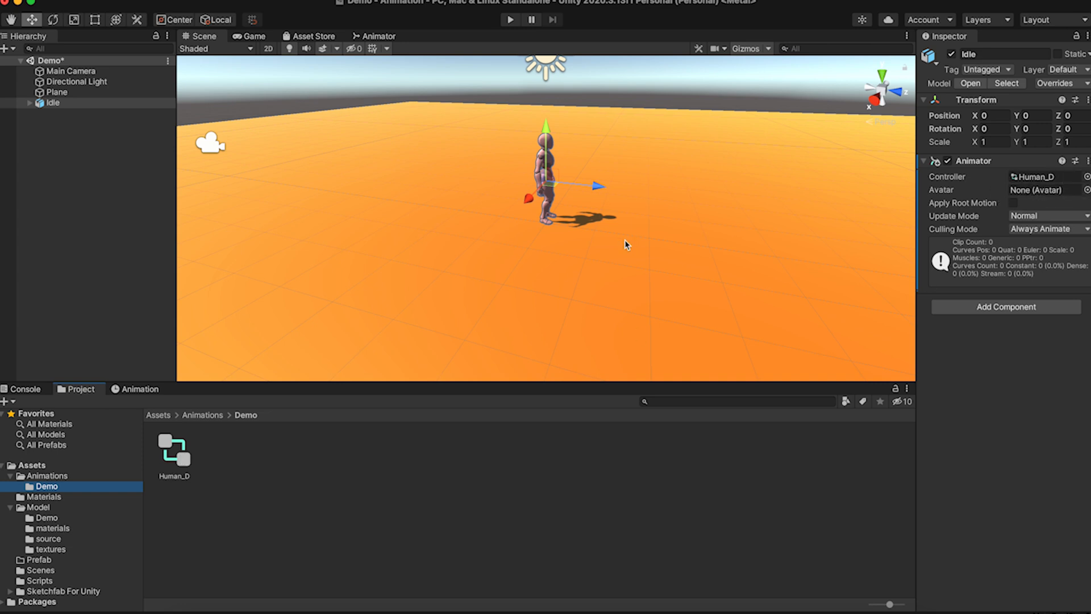
pyautogui.click(114, 103)
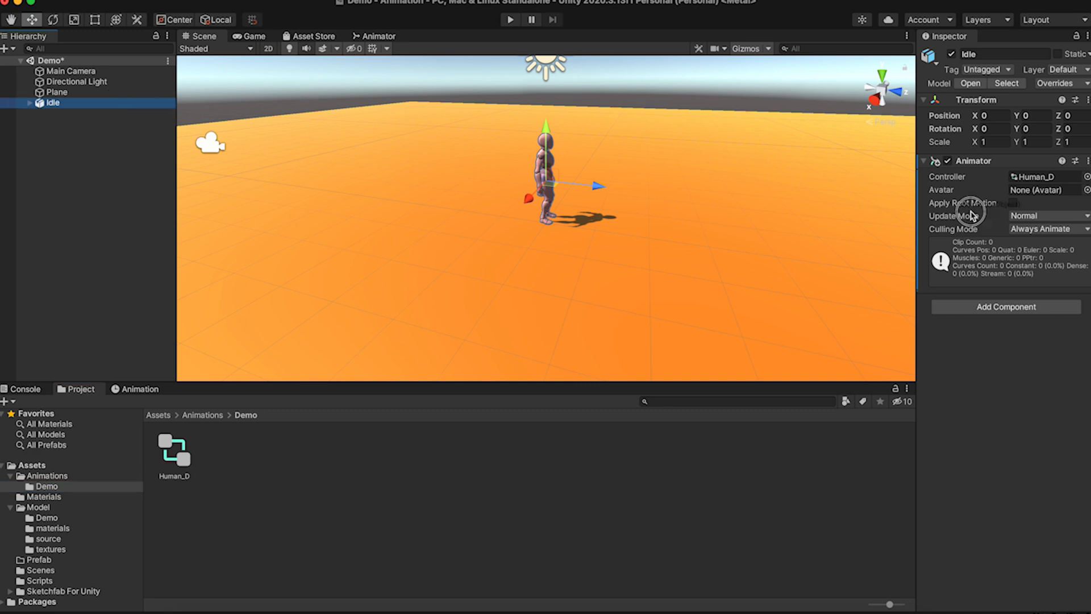
pyautogui.click(1087, 190)
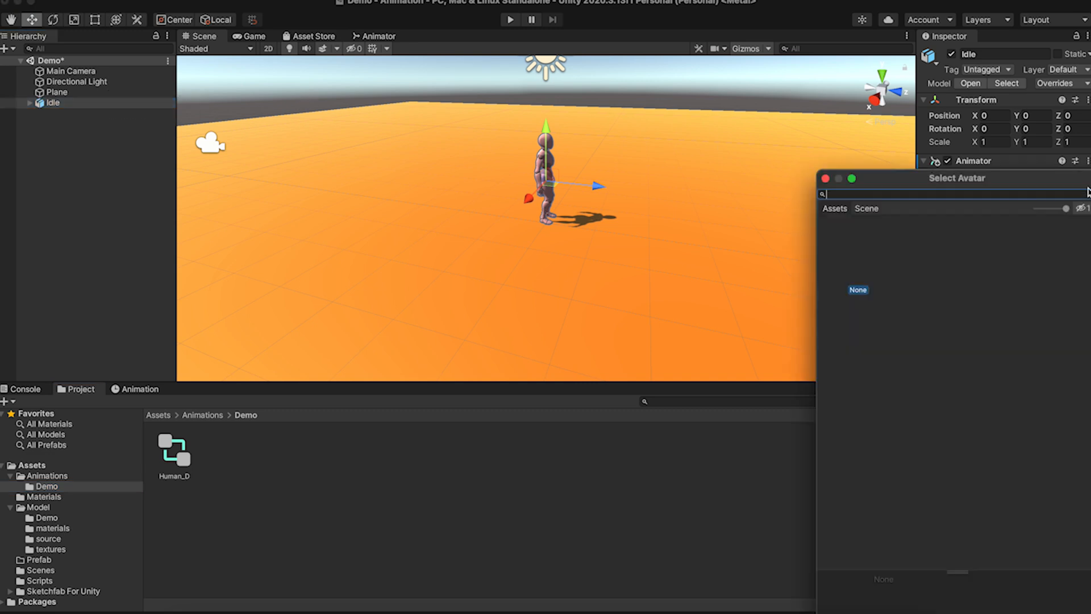
pyautogui.click(710, 463)
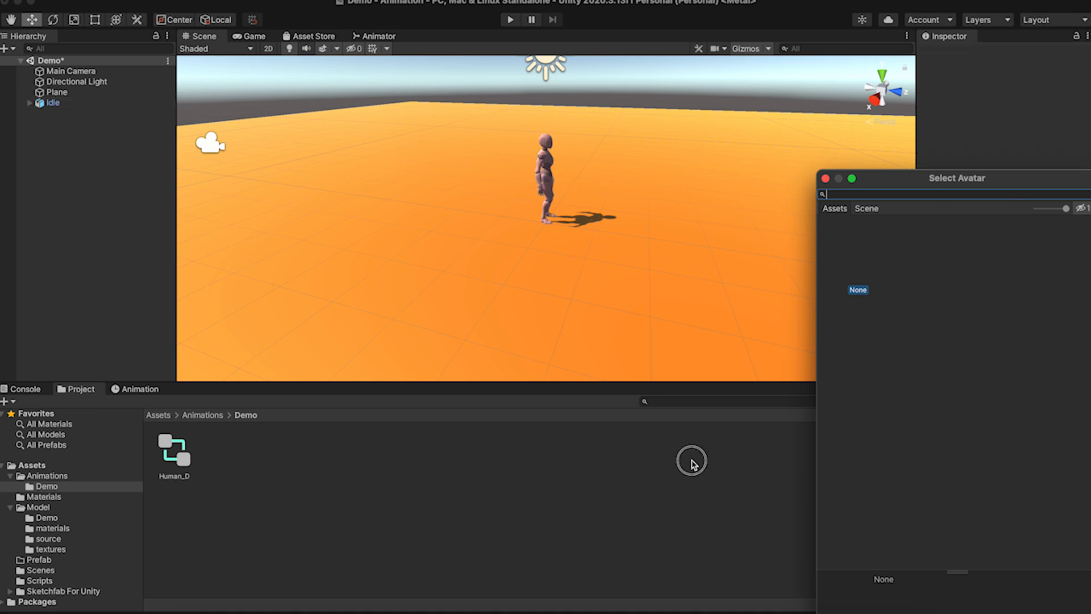
pyautogui.click(107, 103)
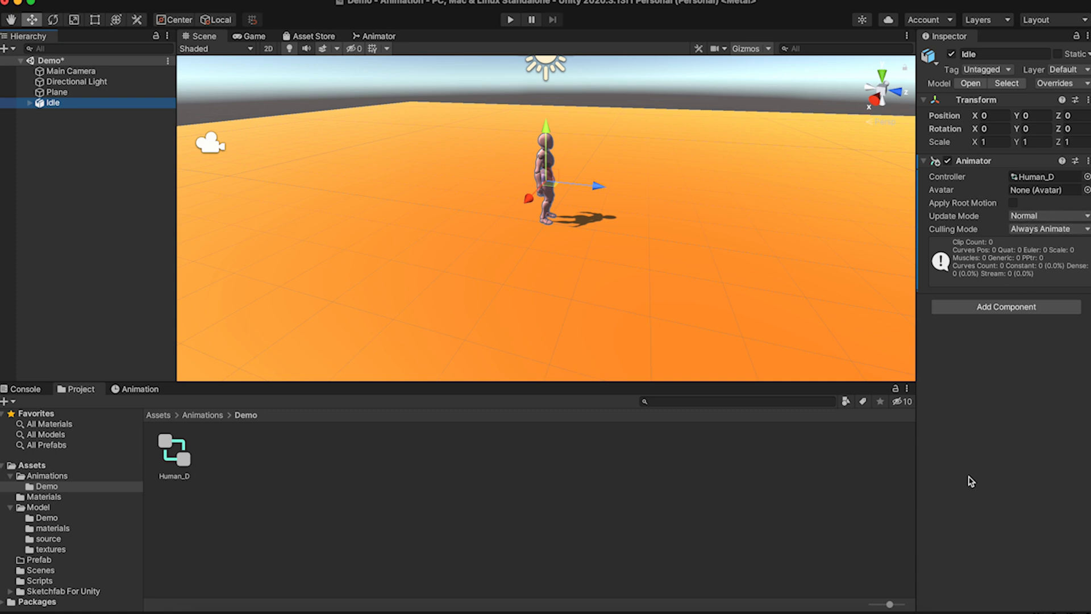
# - Save the scene and open the Human_D controller to examine its default nodes, layers and parameters
pyautogui.press('super+s')
pyautogui.doubleClick(179, 463)
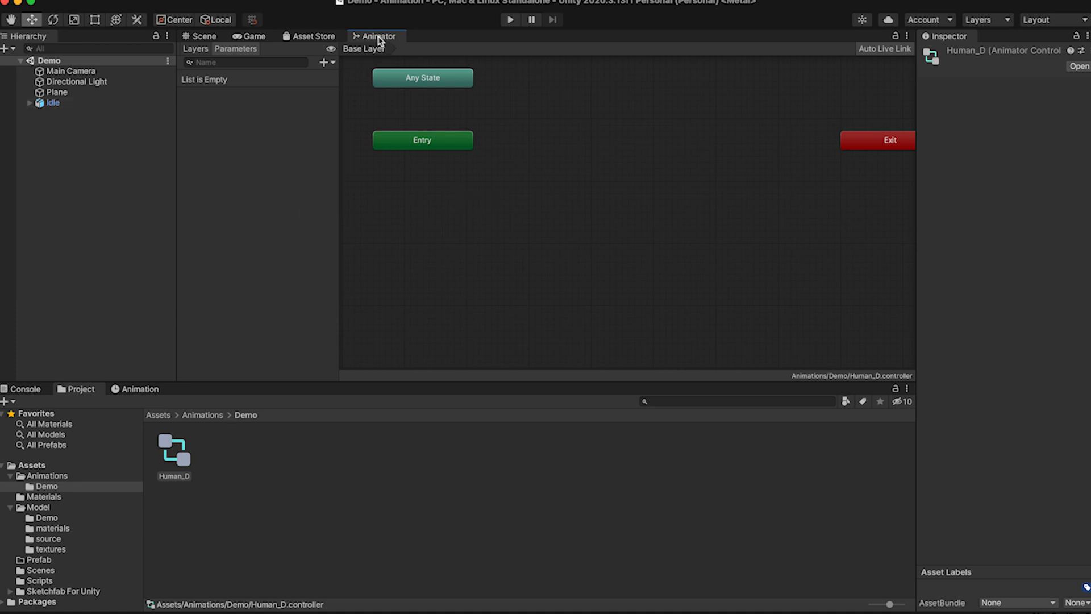
pyautogui.click(439, 86)
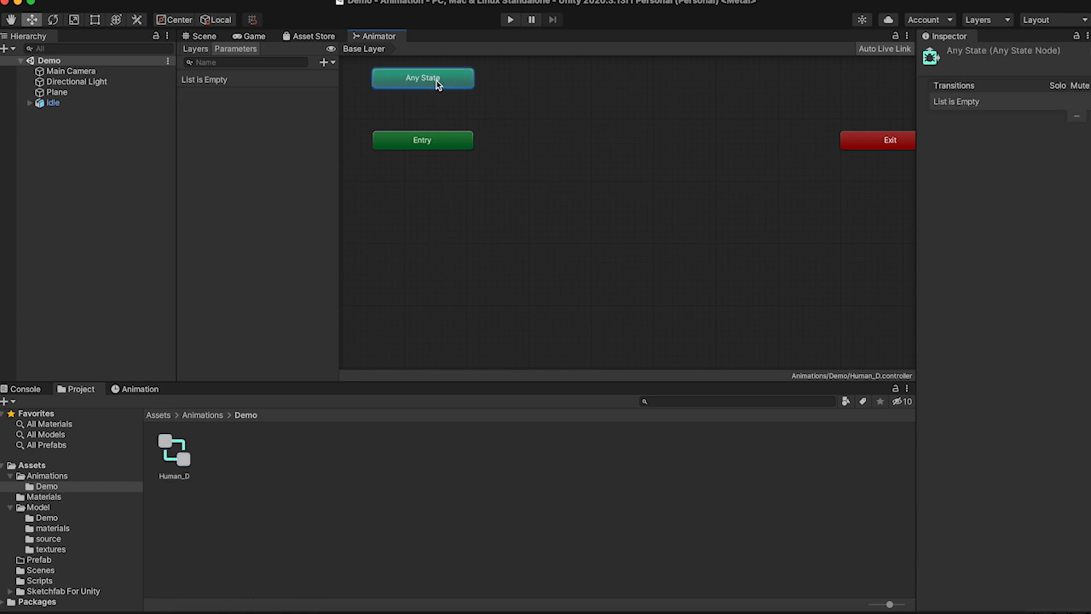
pyautogui.click(446, 149)
pyautogui.click(890, 143)
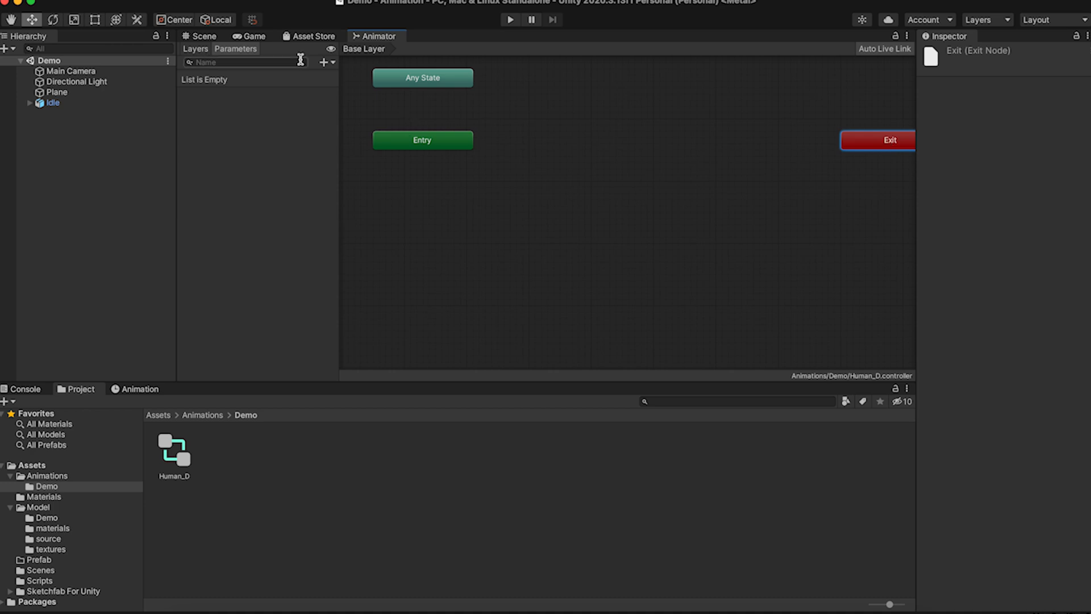
pyautogui.click(198, 49)
pyautogui.click(227, 49)
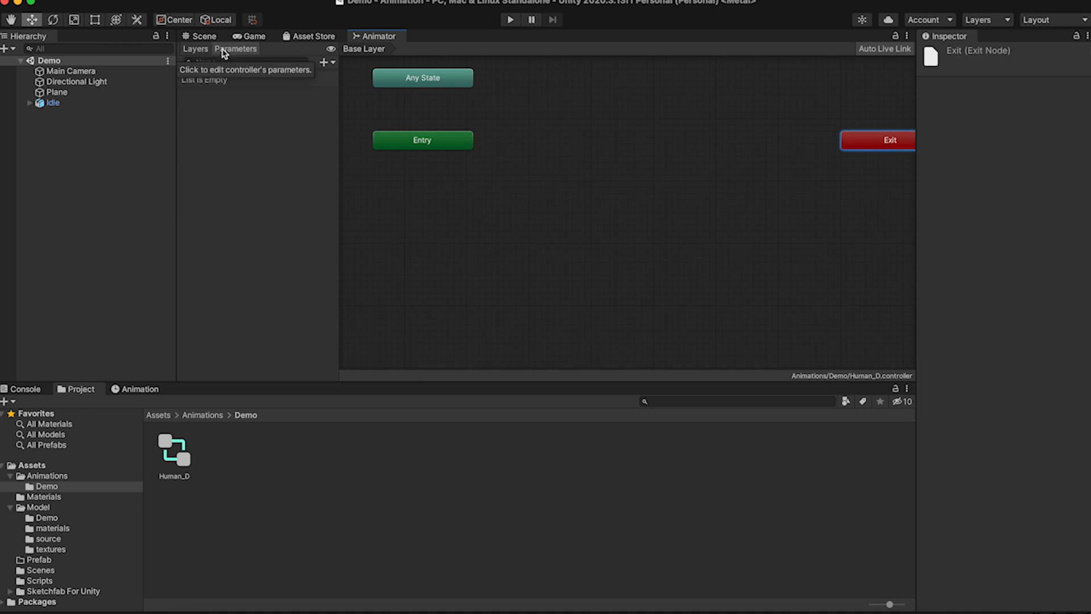
pyautogui.click(196, 49)
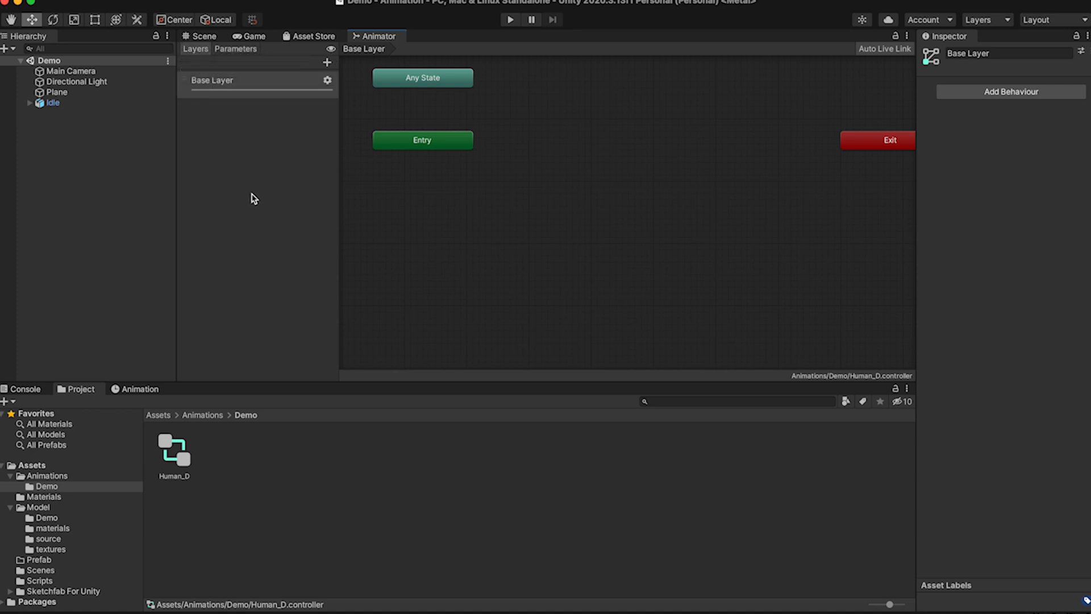
pyautogui.click(235, 49)
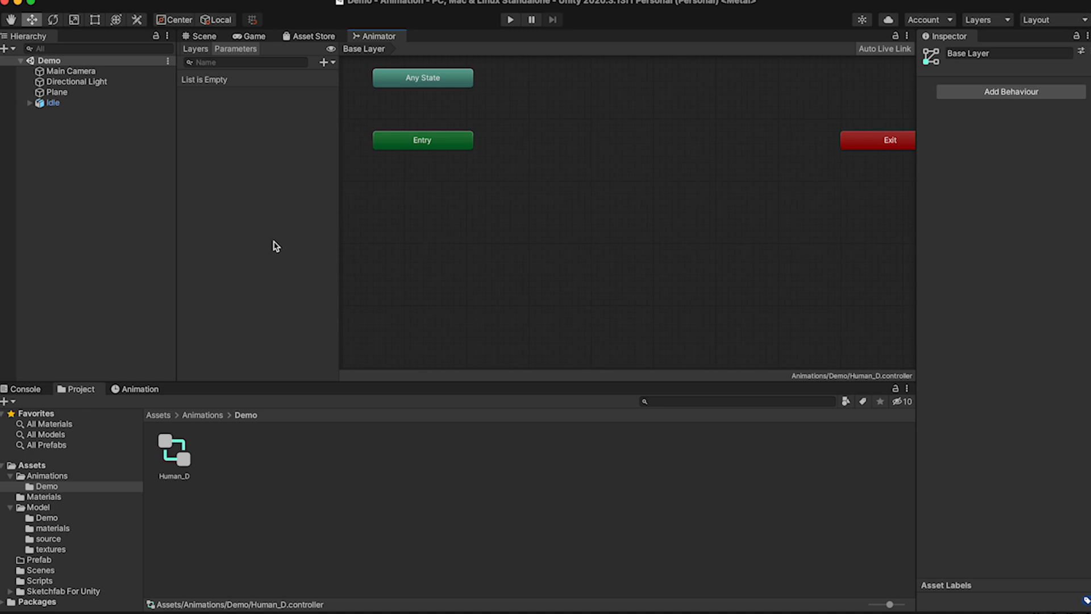
# - Add a Bool parameter named isWalking to the Human_D controller
pyautogui.click(324, 62)
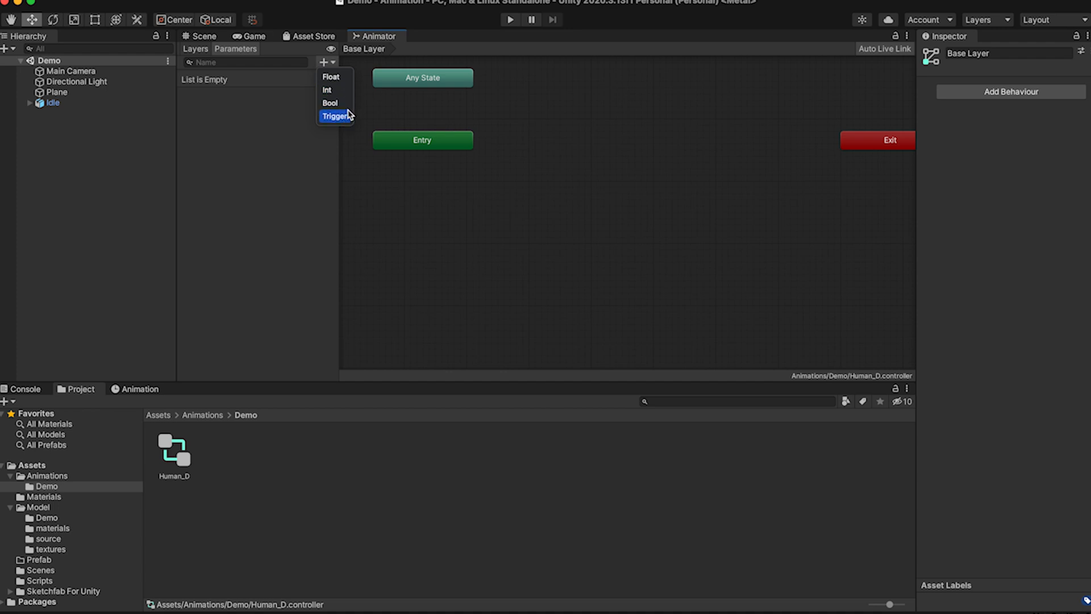
pyautogui.click(331, 103)
pyautogui.press('BackSpace')
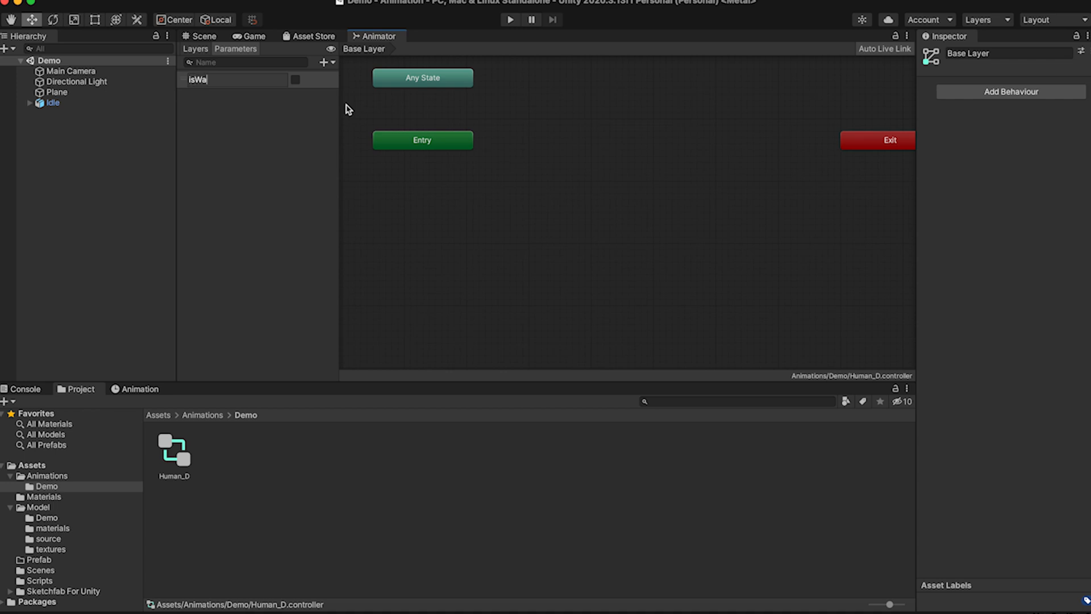
pyautogui.write('isWalking')
pyautogui.press('Return')
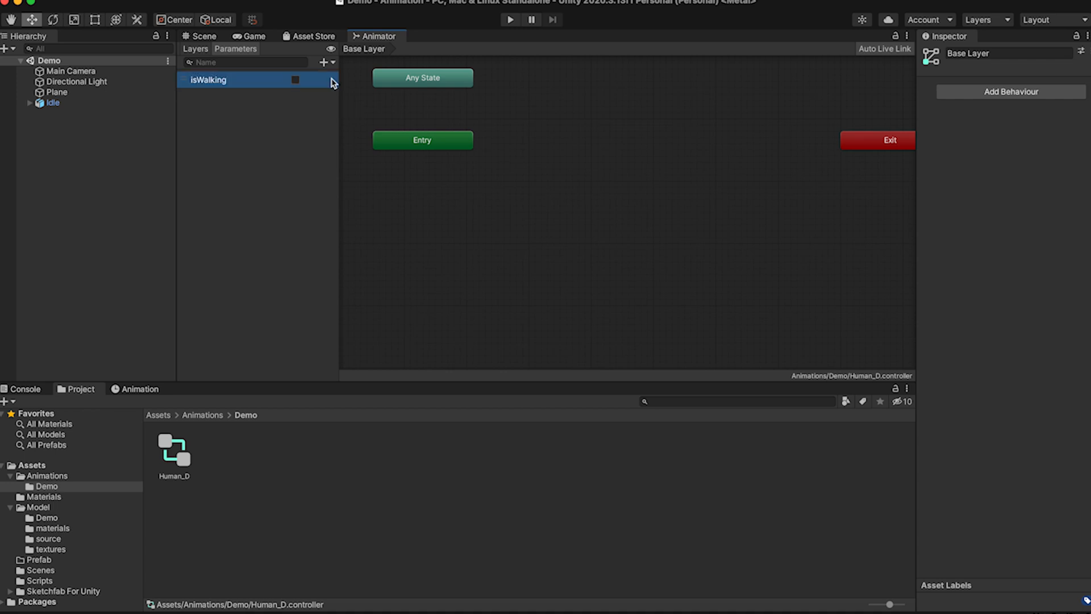
# - Add a second Bool parameter named isRunning to the Human_D controller and leave it unchecked
pyautogui.click(326, 62)
pyautogui.click(339, 103)
pyautogui.press('BackSpace')
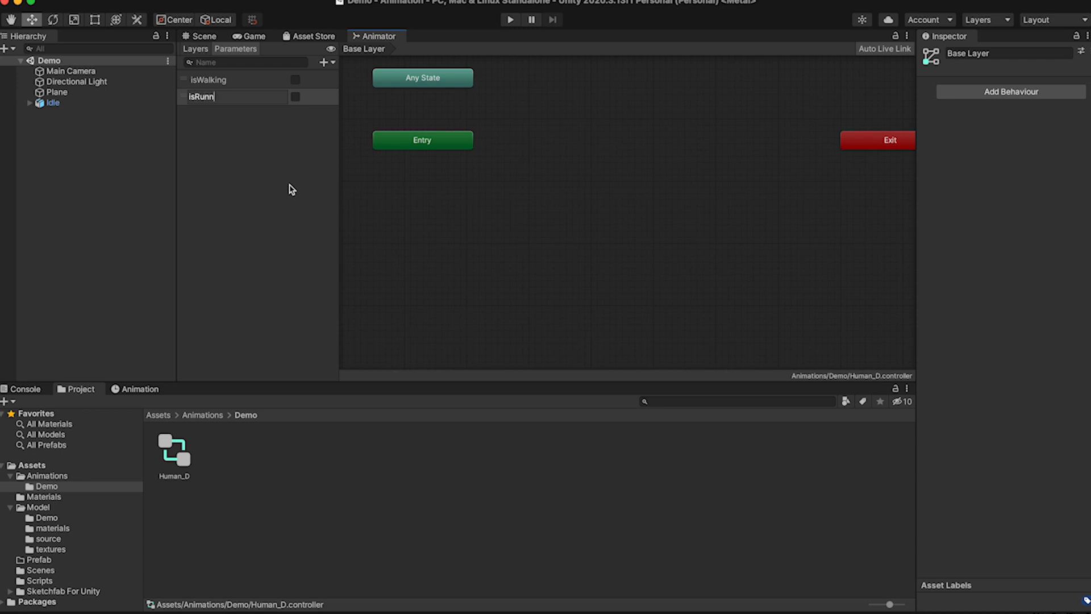
pyautogui.write('isRunning')
pyautogui.press('Return')
pyautogui.click(324, 61)
pyautogui.click(280, 140)
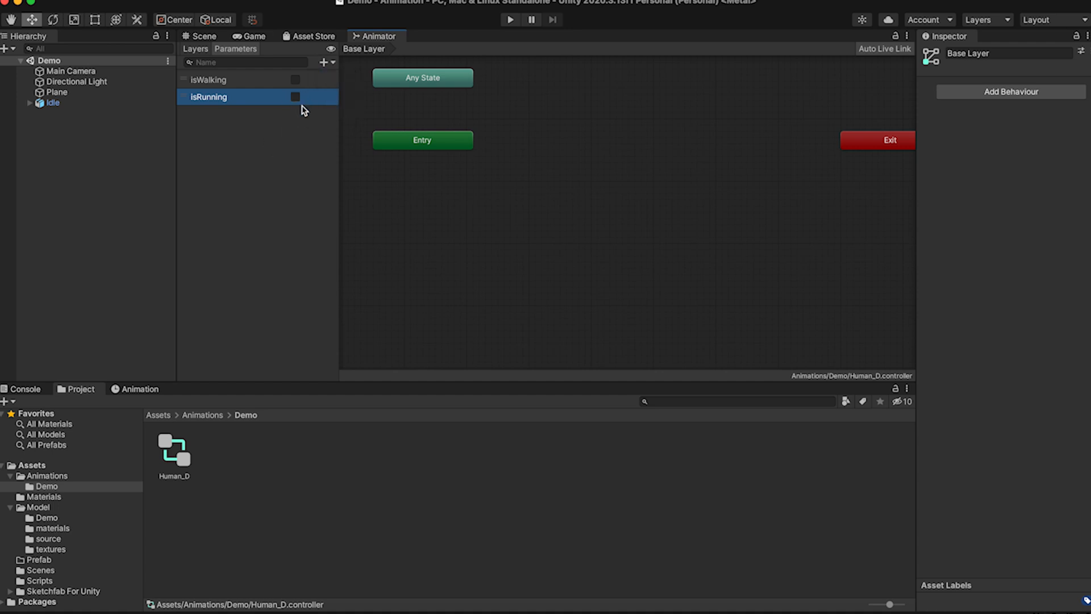
pyautogui.click(296, 98)
pyautogui.click(295, 98)
# - Enable Loop Time on the Idle, Run and Walk animation clips in the Model/Demo folder
pyautogui.click(67, 518)
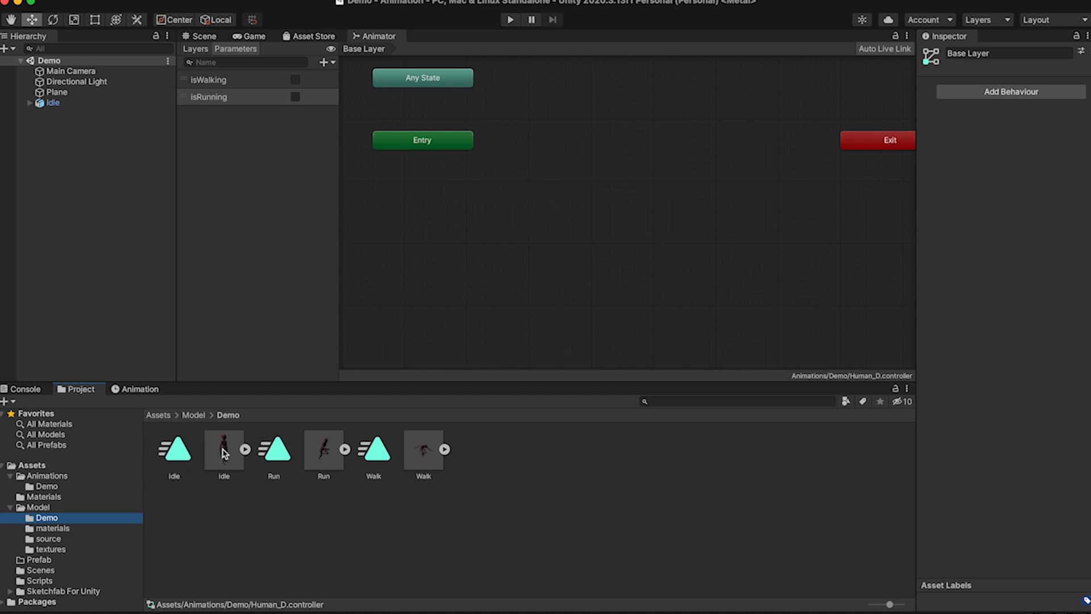
pyautogui.click(181, 460)
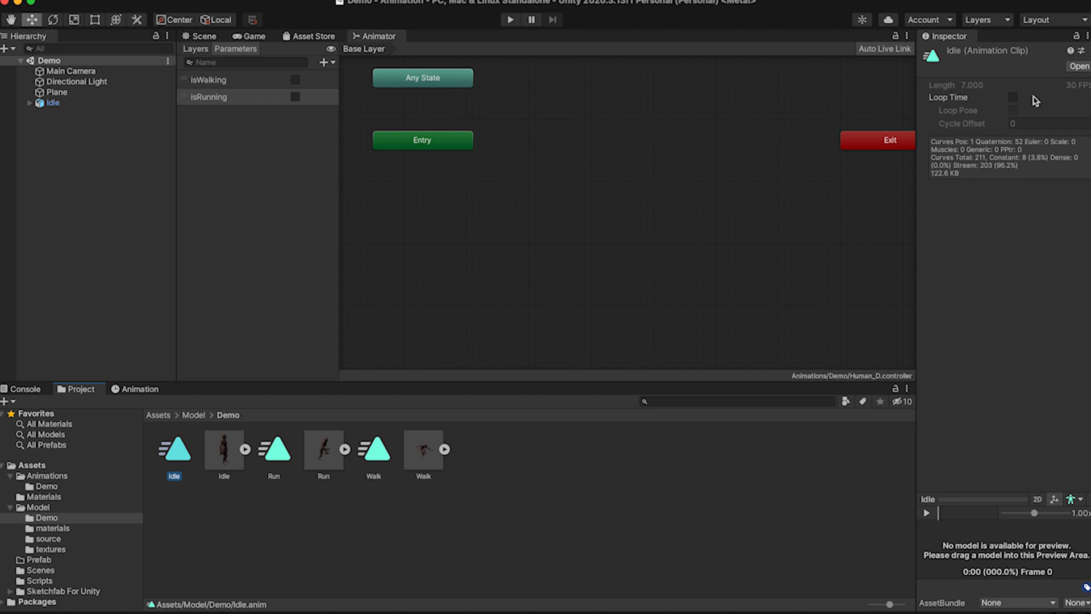
pyautogui.click(1012, 97)
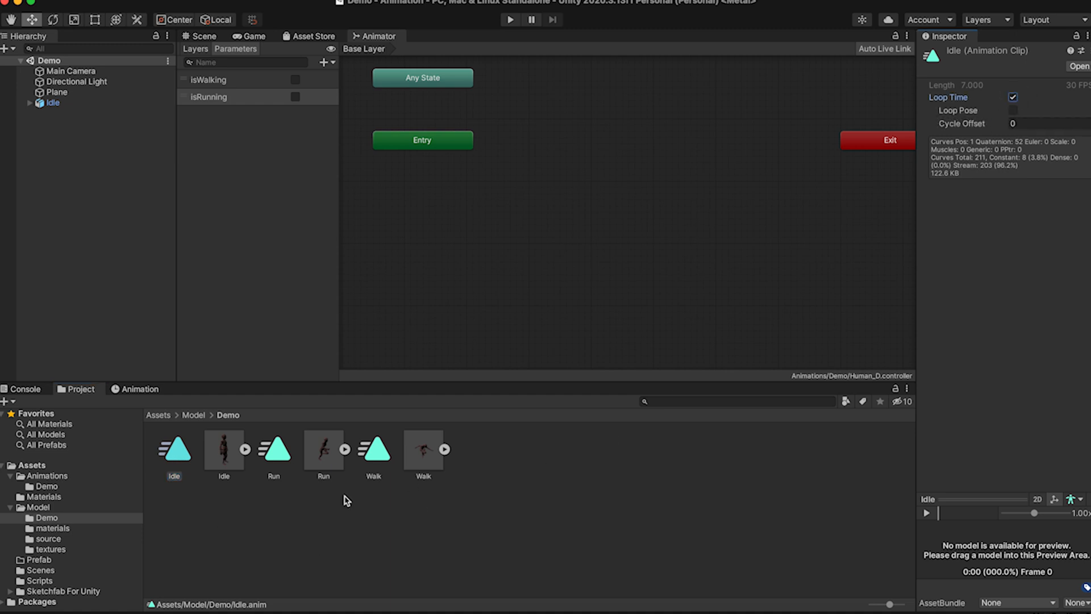
pyautogui.click(278, 456)
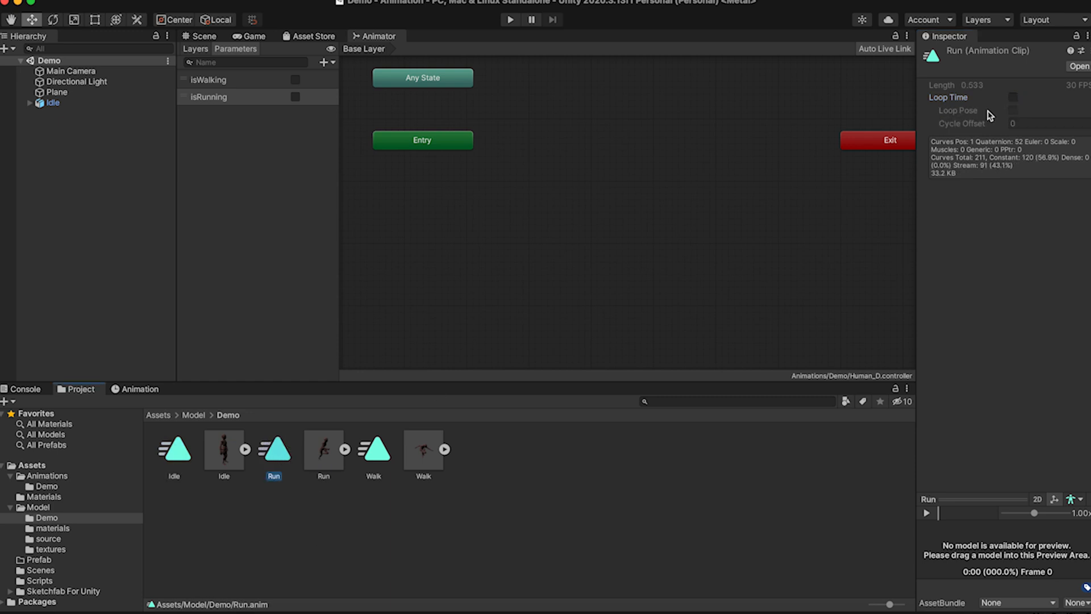
pyautogui.click(1013, 98)
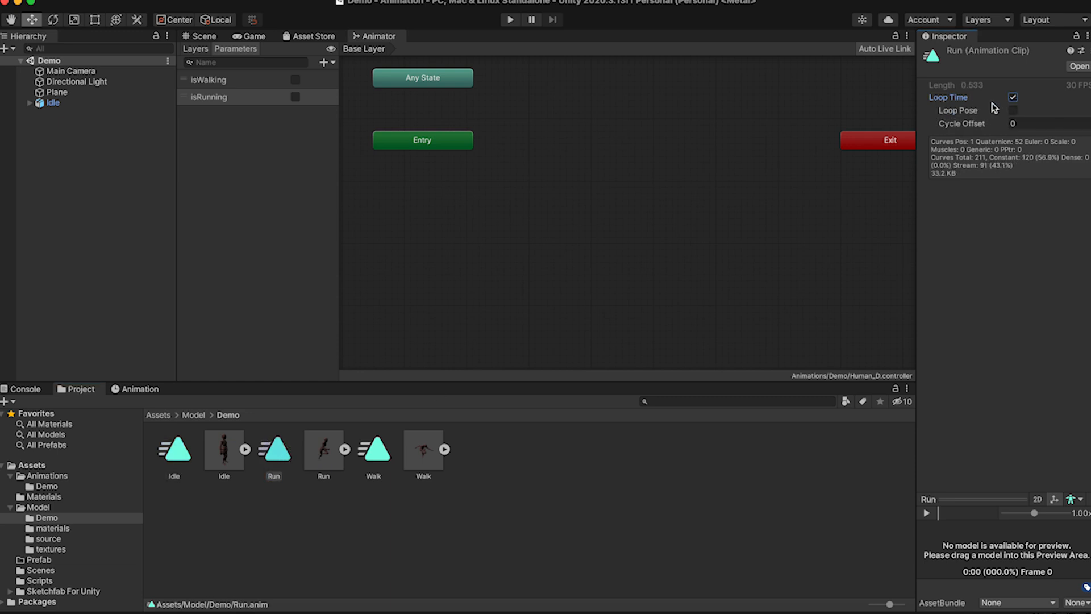
pyautogui.click(380, 456)
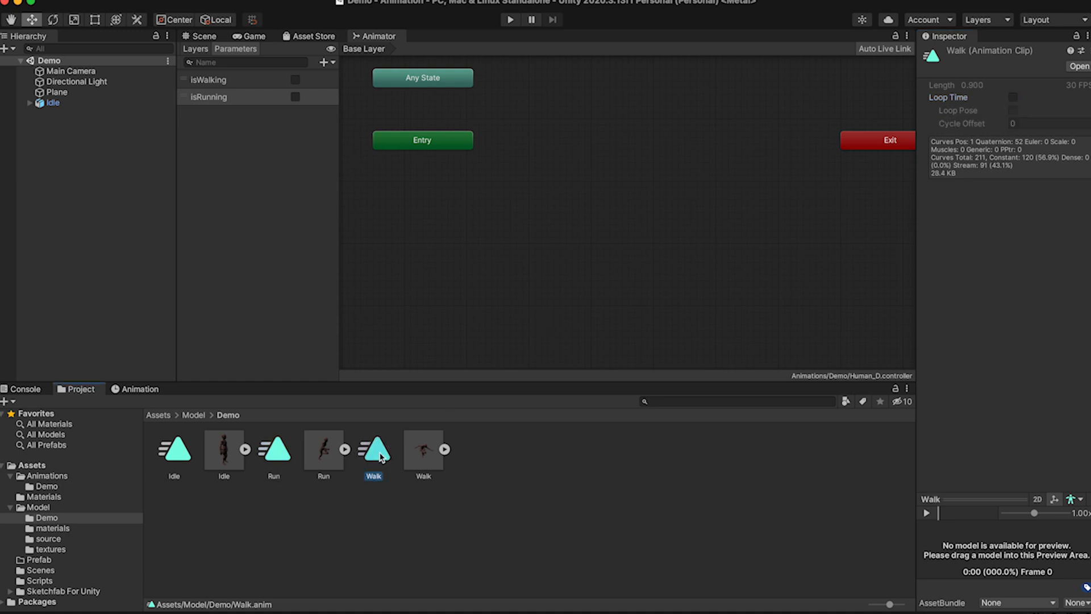
pyautogui.click(1013, 98)
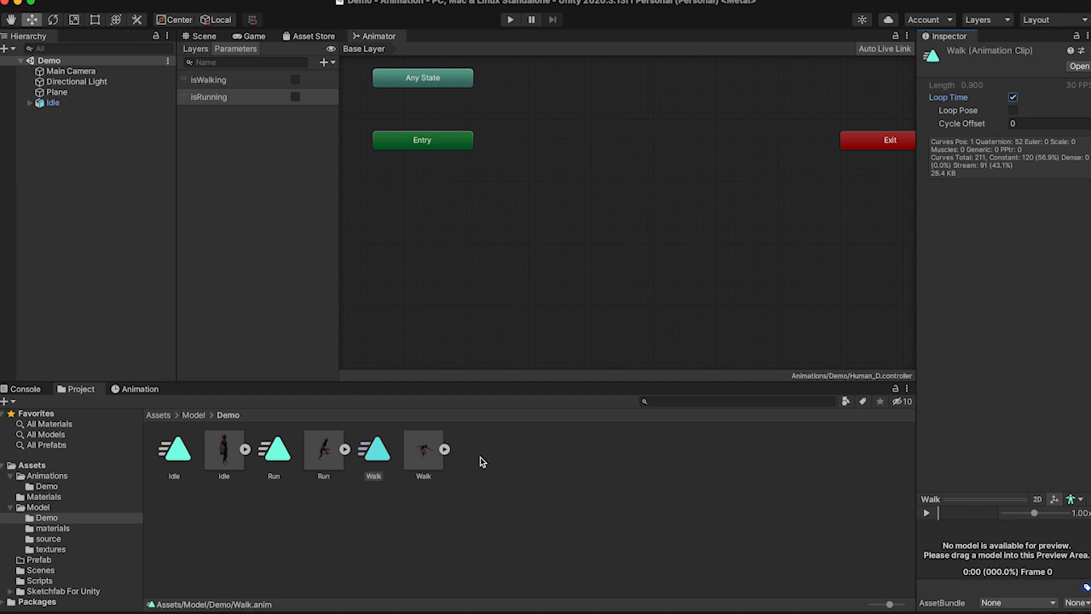
# - Add the Idle, Walk and Run clips as states in the Base Layer, stacked in that order from top to bottom
pyautogui.moveTo(174, 449); pyautogui.dragTo(601, 166)
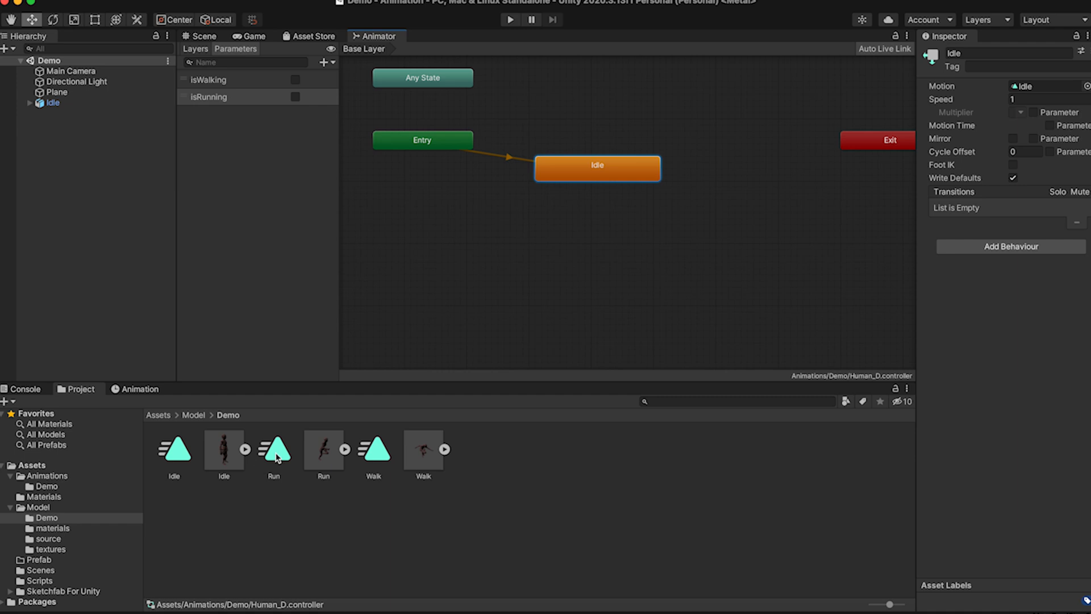
pyautogui.moveTo(366, 459); pyautogui.dragTo(560, 225)
pyautogui.moveTo(275, 450); pyautogui.dragTo(550, 304)
pyautogui.moveTo(619, 310); pyautogui.dragTo(606, 279)
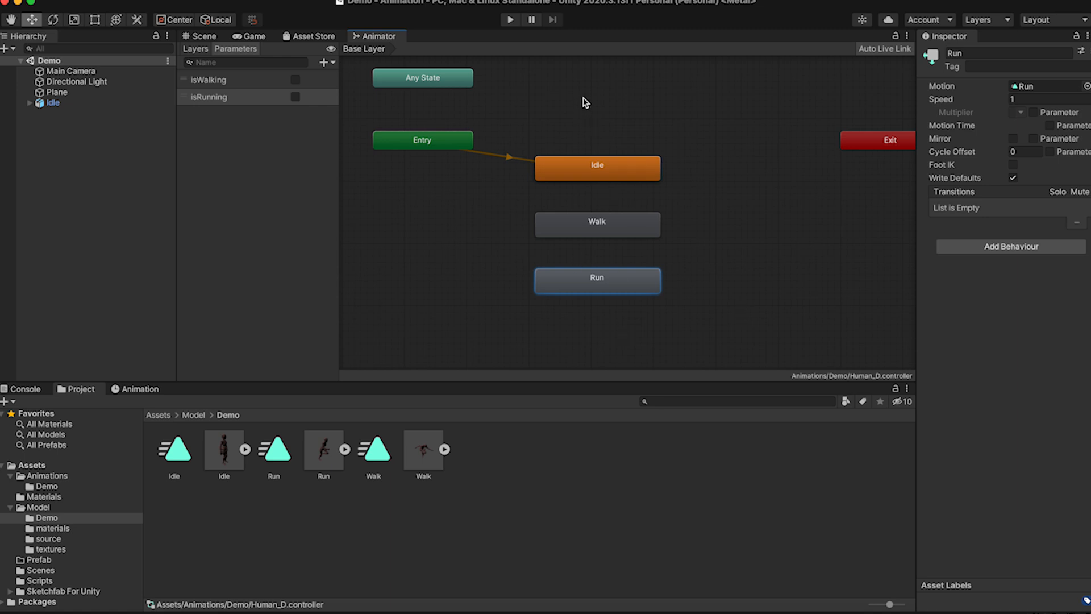
# - Set the Walk state as the layer default state
pyautogui.click(574, 228)
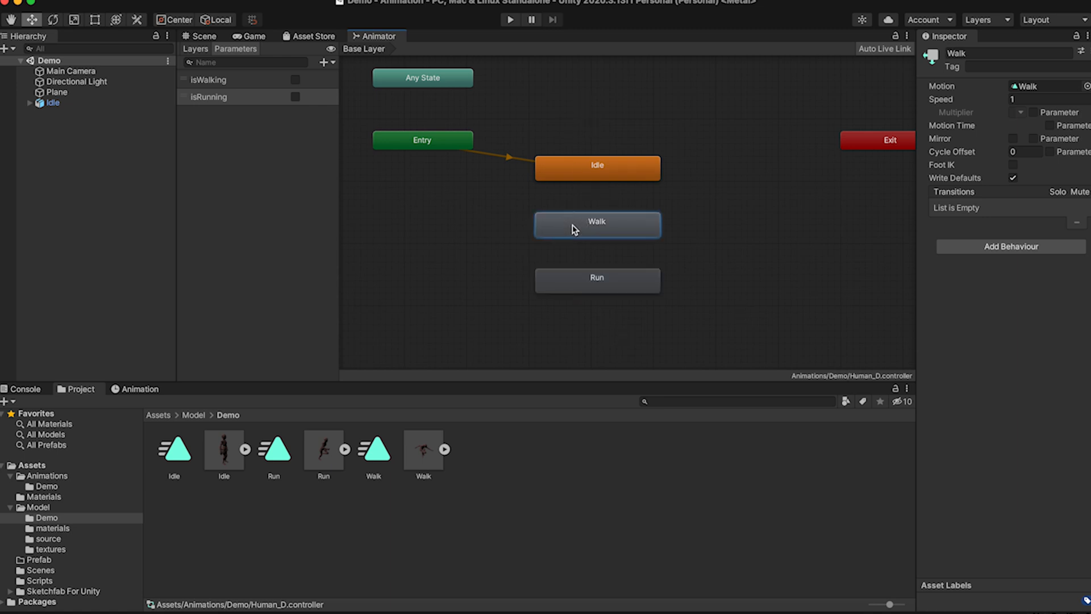
pyautogui.rightClick(573, 229)
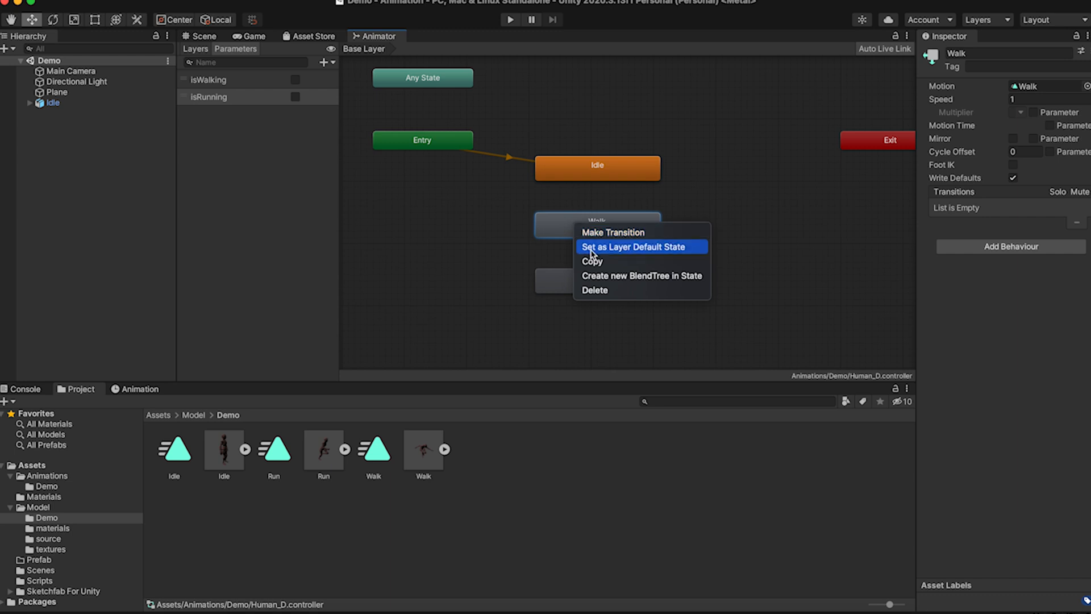
pyautogui.click(589, 246)
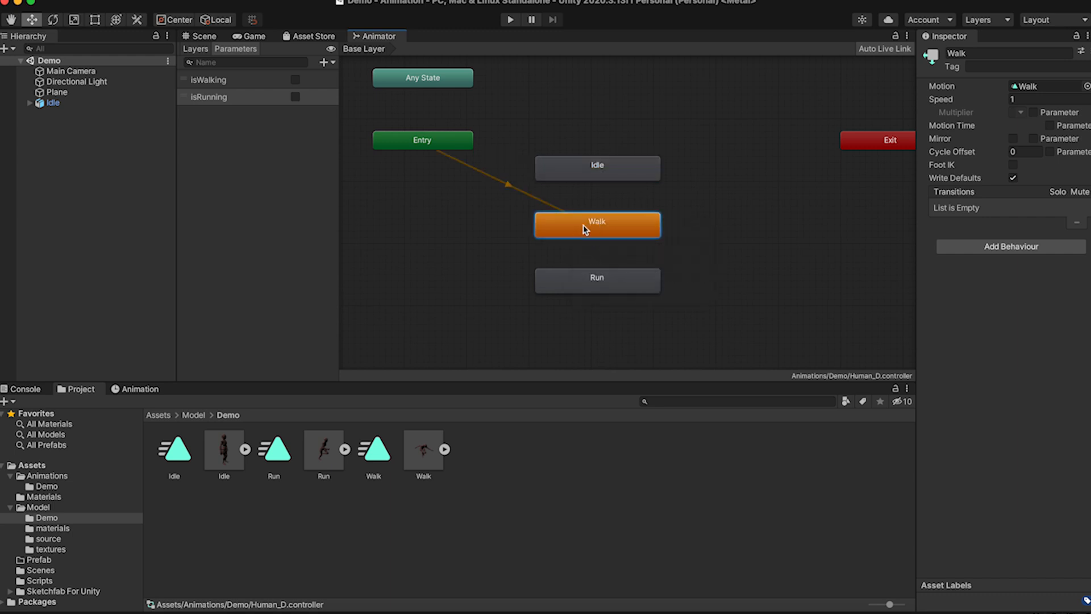
# - Make the Idle state the layer default state again and deselect it
pyautogui.click(599, 169)
pyautogui.rightClick(597, 173)
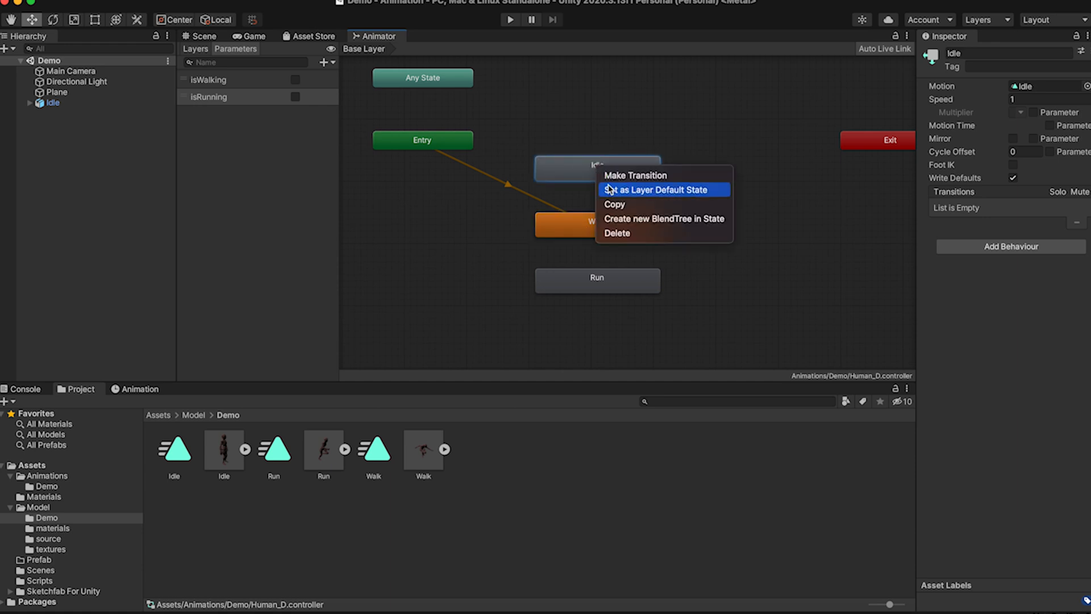
pyautogui.click(663, 190)
pyautogui.click(737, 220)
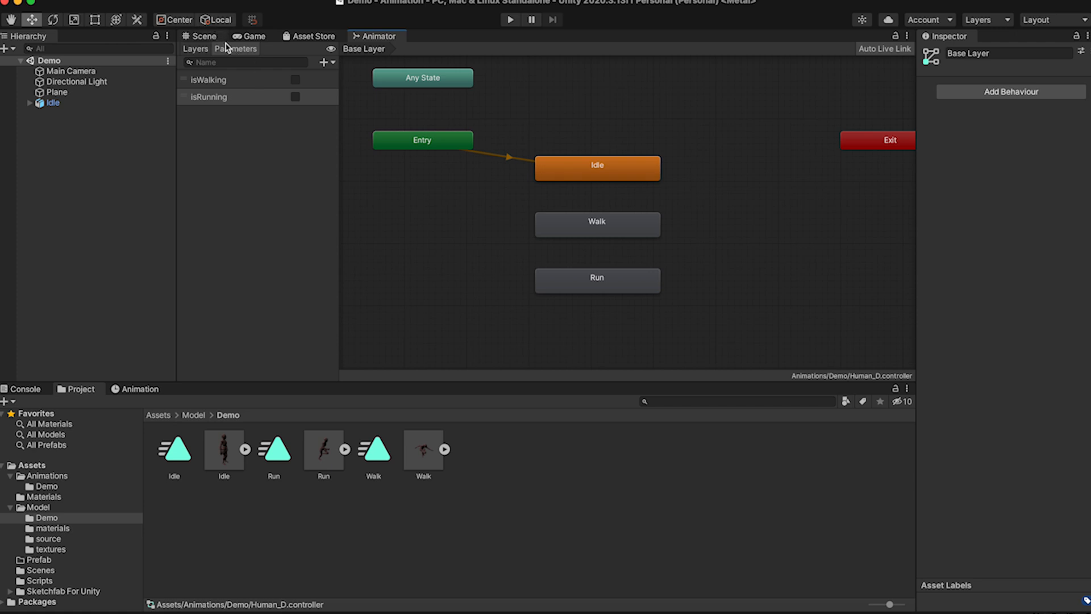
# - Run the scene in play mode to check the character's Idle animation, and stop it
pyautogui.click(210, 36)
pyautogui.click(510, 19)
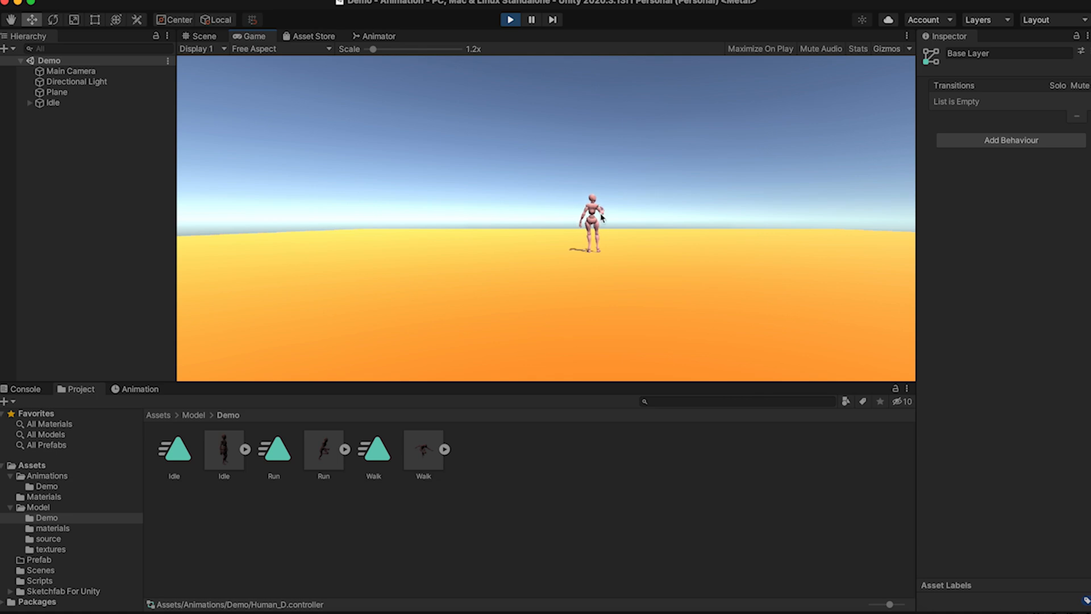
pyautogui.click(511, 19)
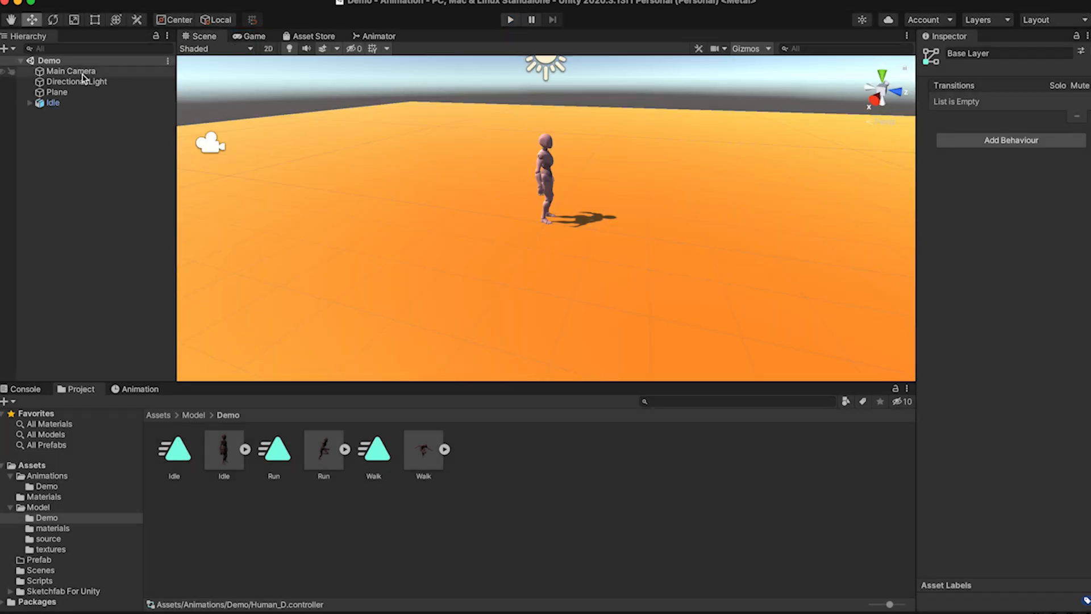
# - Align the Main Camera with a closer, angled scene view of the character and test the framing in play mode
pyautogui.click(71, 71)
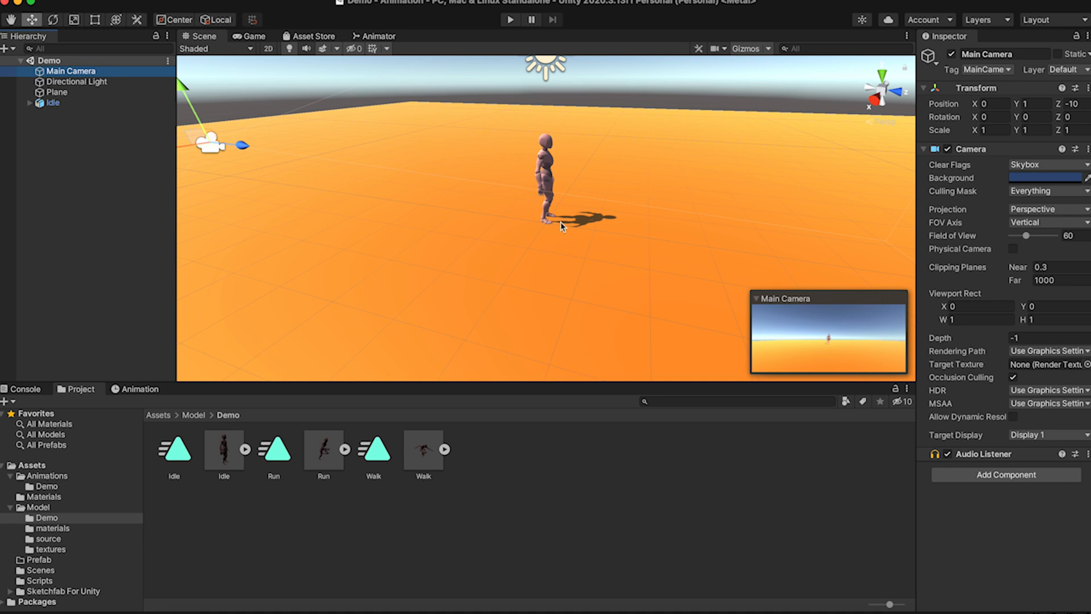
pyautogui.press('f')
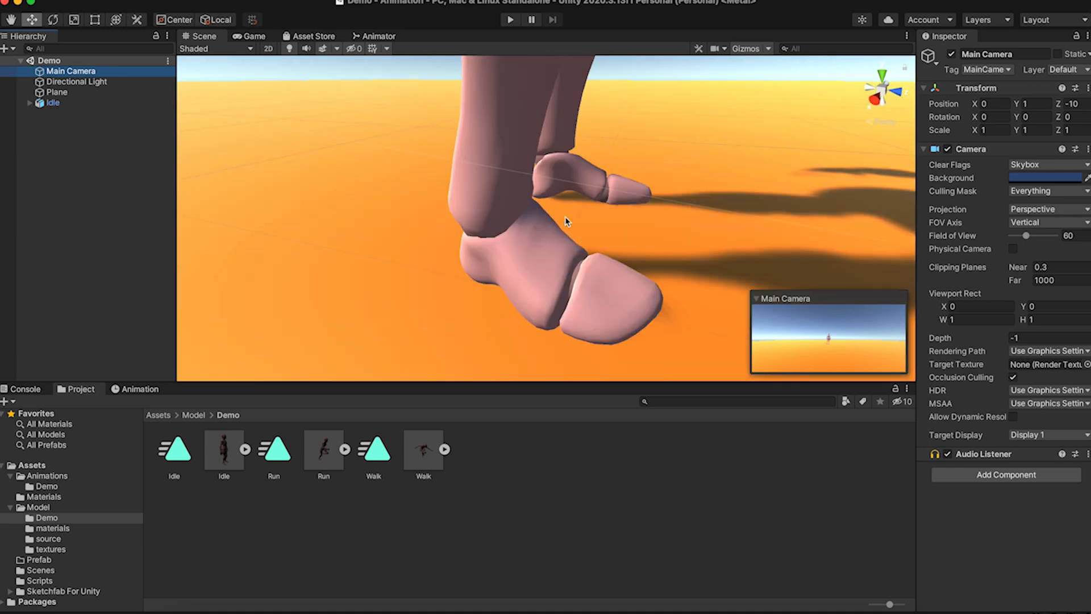
pyautogui.scroll(5, 567, 222)
pyautogui.scroll(-10, 567, 222)
pyautogui.keyDown('alt'); pyautogui.moveTo(612, 226); pyautogui.dragTo(520, 227); pyautogui.keyUp('alt')
pyautogui.scroll(5, 520, 227)
pyautogui.scroll(-5, 520, 227)
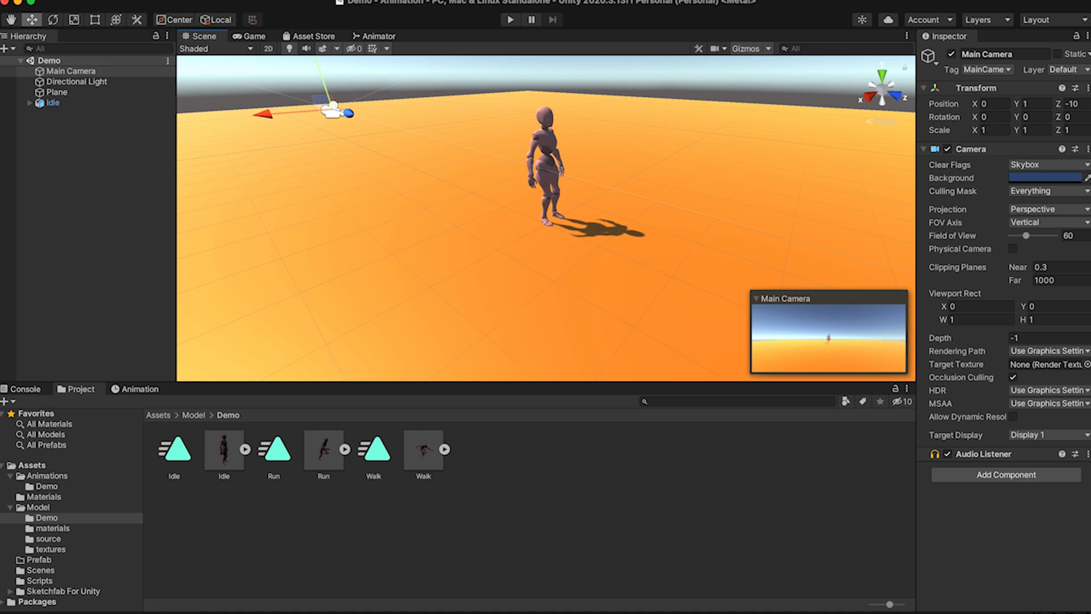
pyautogui.click(138, 0)
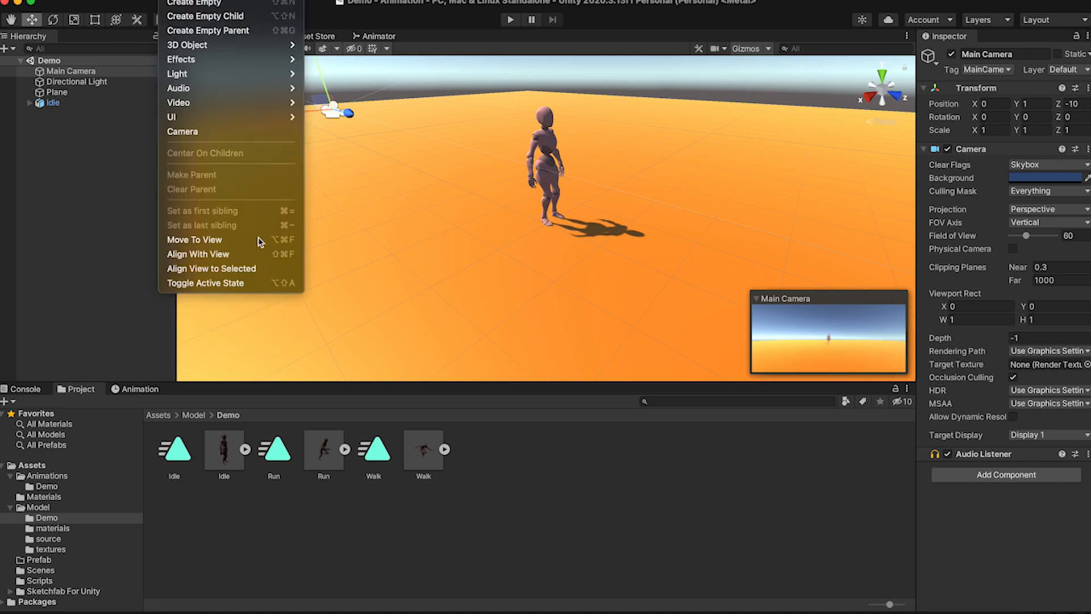
pyautogui.click(93, 74)
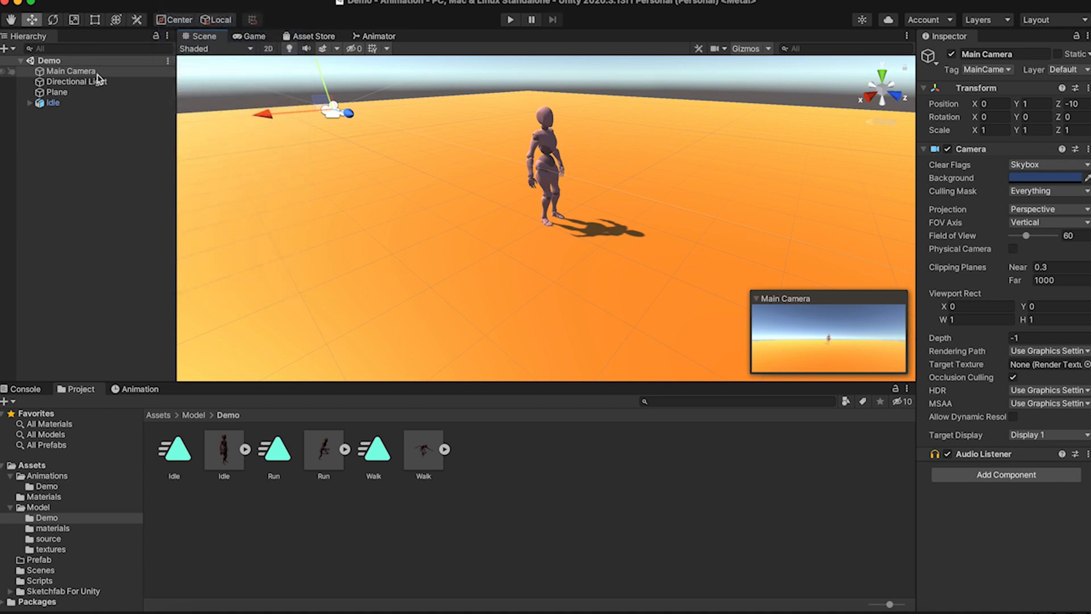
pyautogui.click(98, 77)
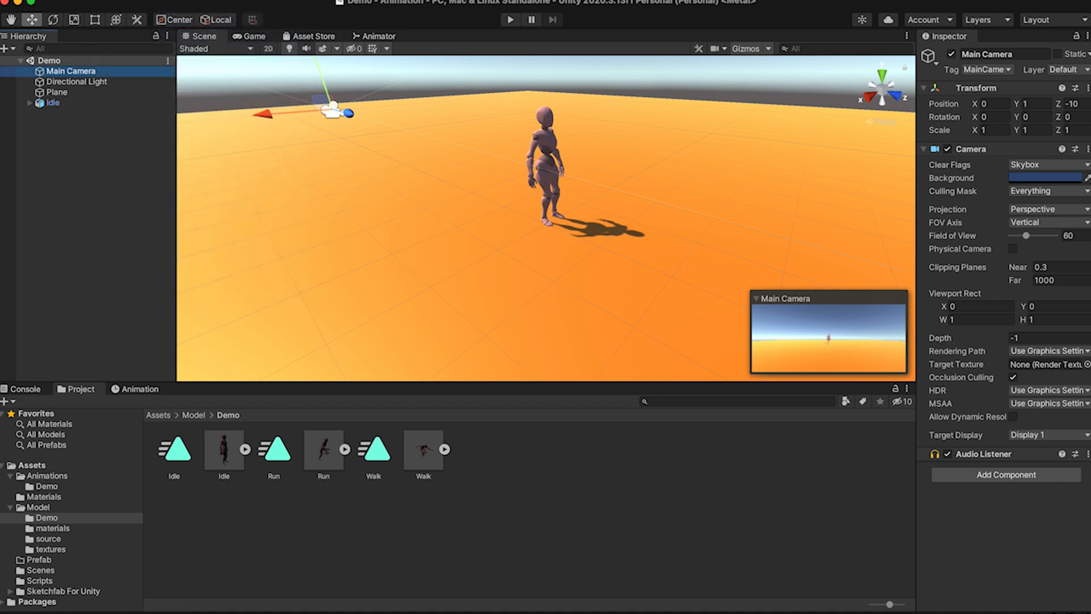
pyautogui.rightClick(108, 72)
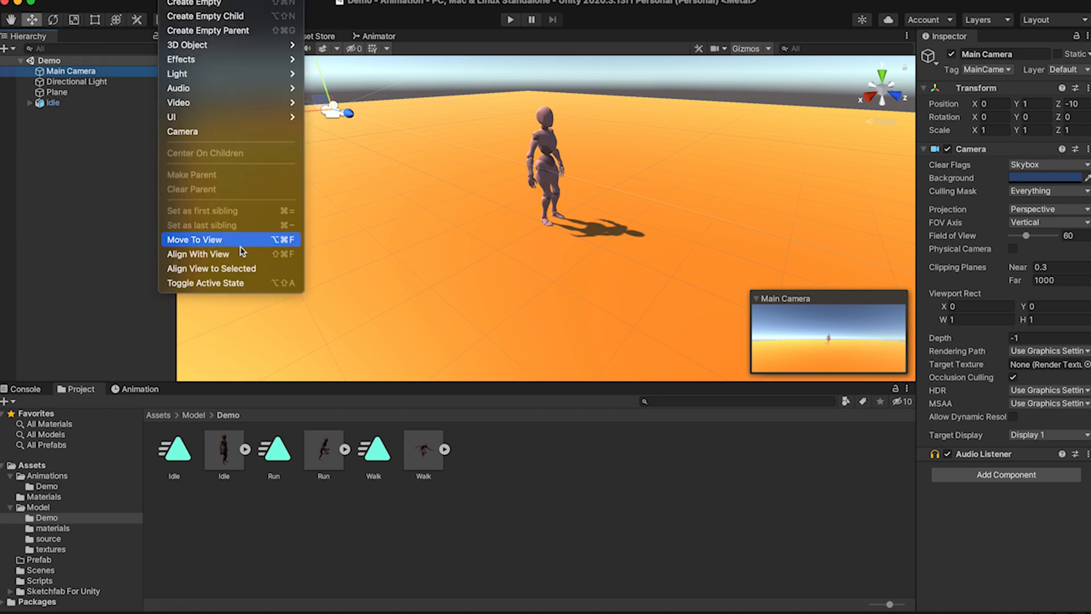
pyautogui.click(237, 257)
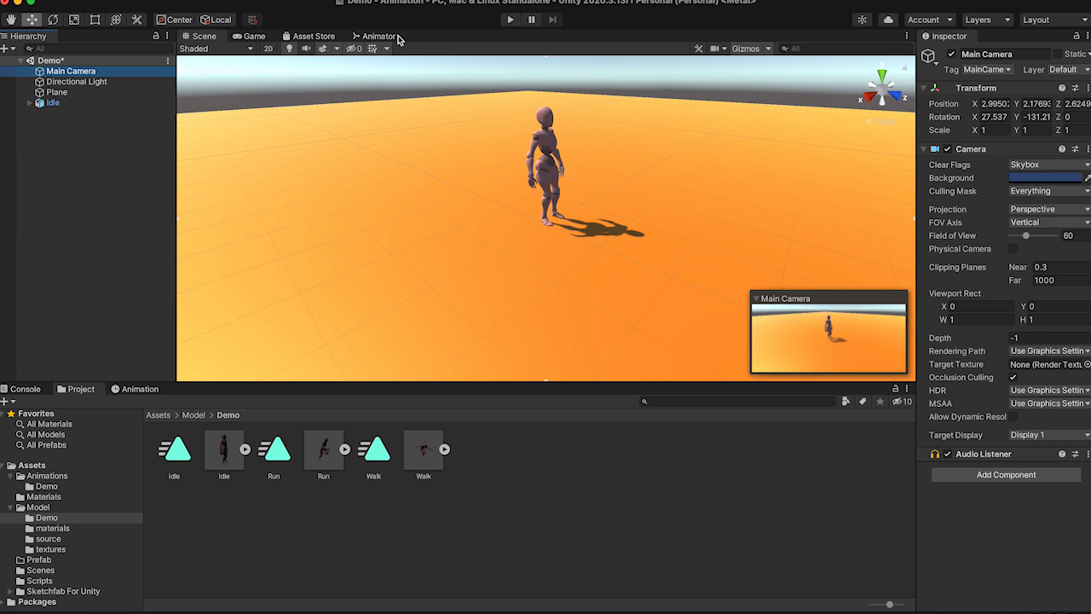
pyautogui.click(509, 20)
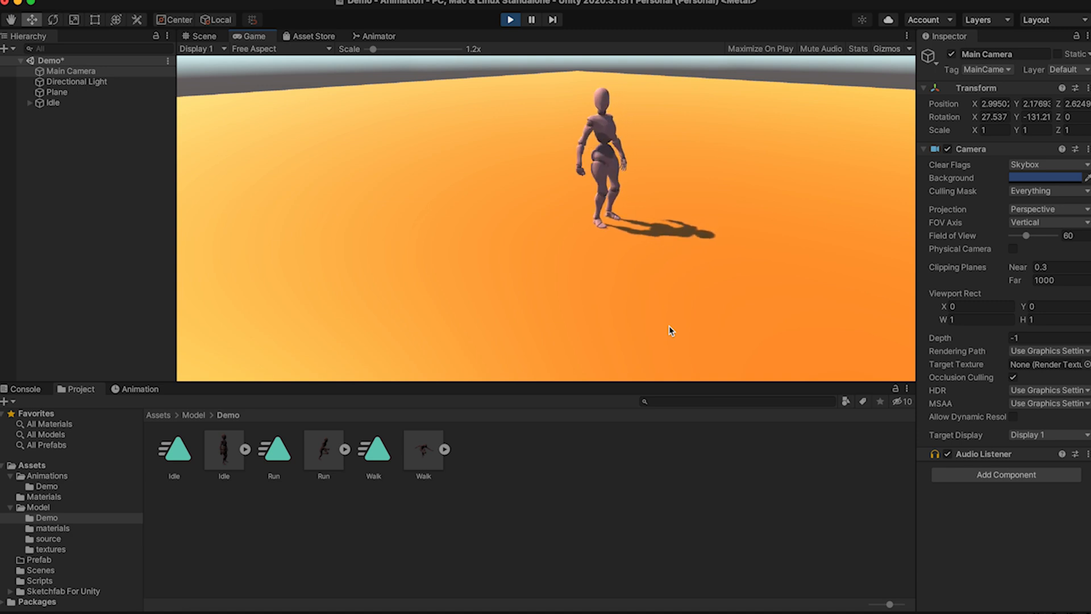
pyautogui.click(510, 19)
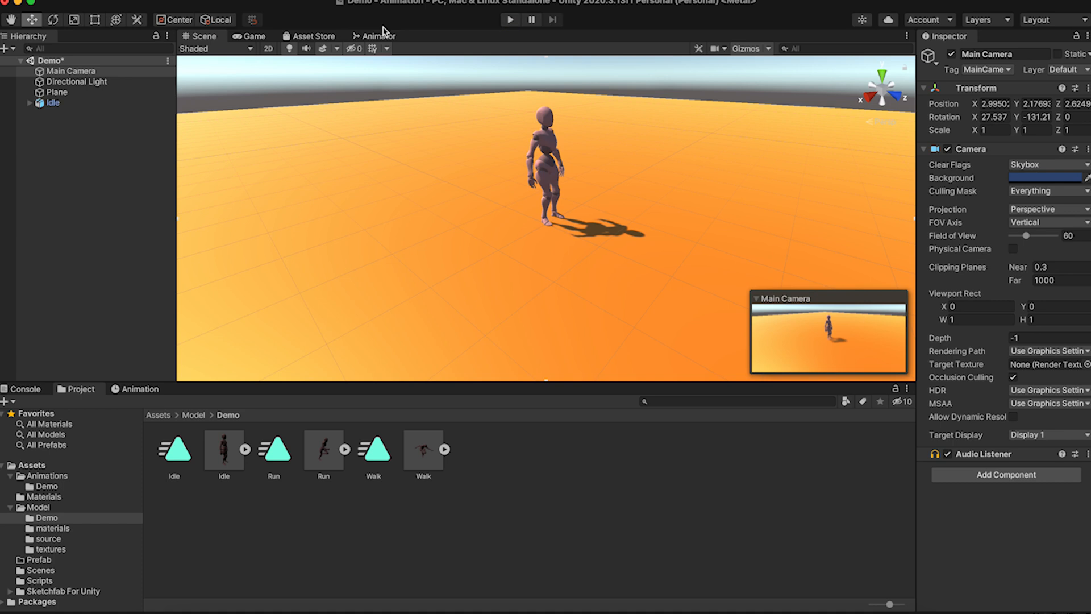
# - Set the Walk state as the layer default state and test the walk animation in play mode
pyautogui.click(378, 36)
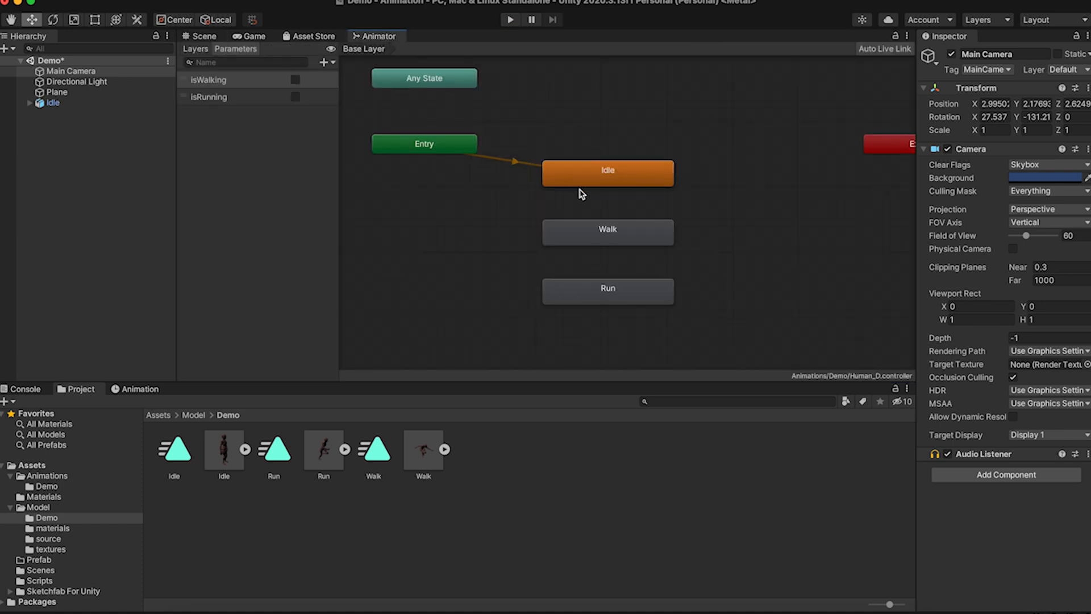
pyautogui.click(588, 235)
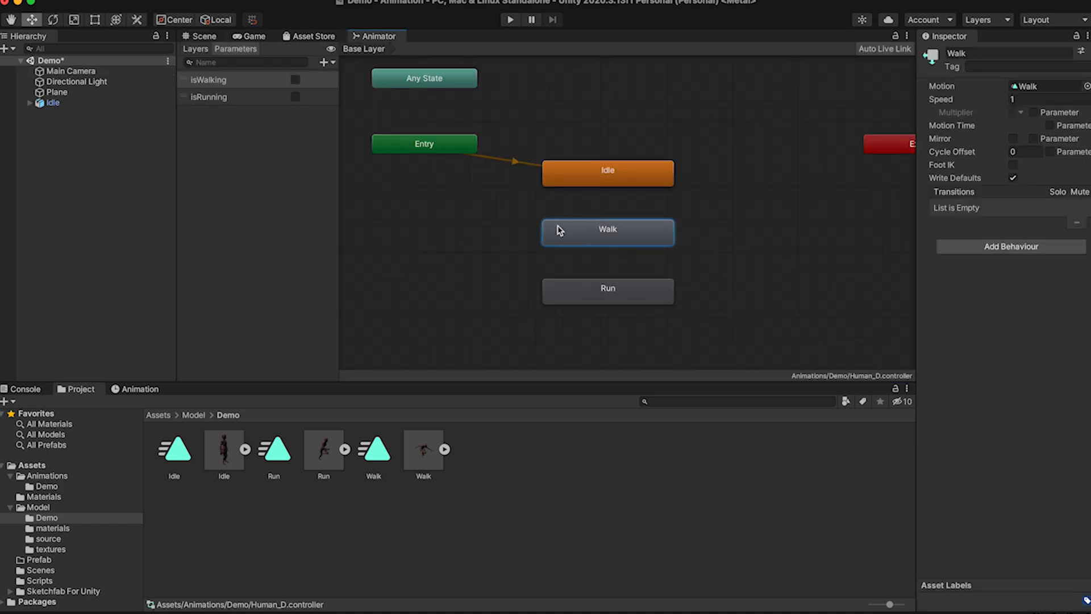
pyautogui.rightClick(589, 240)
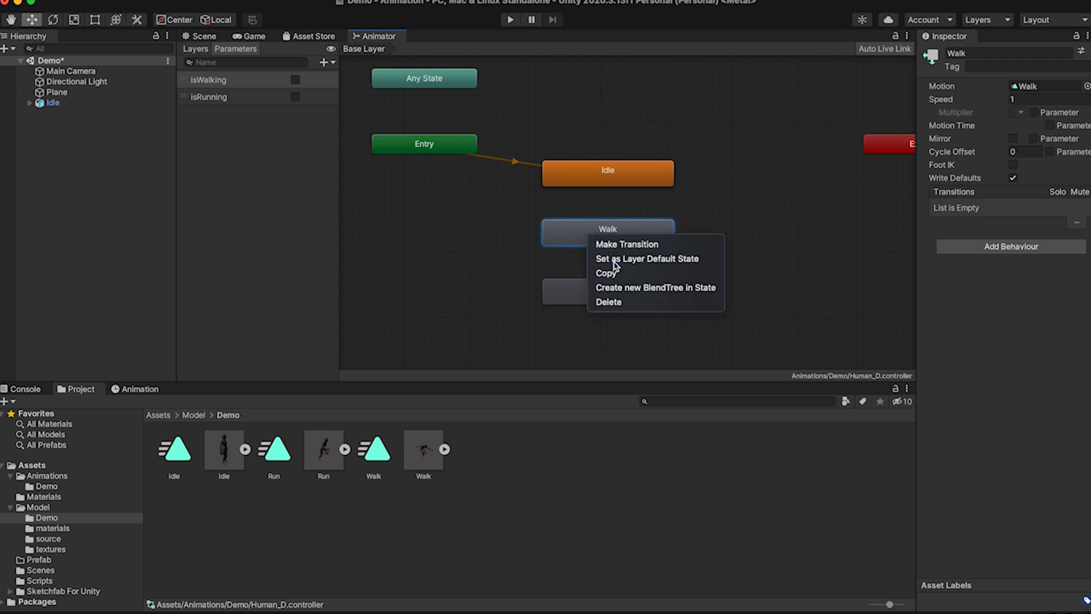
pyautogui.click(597, 258)
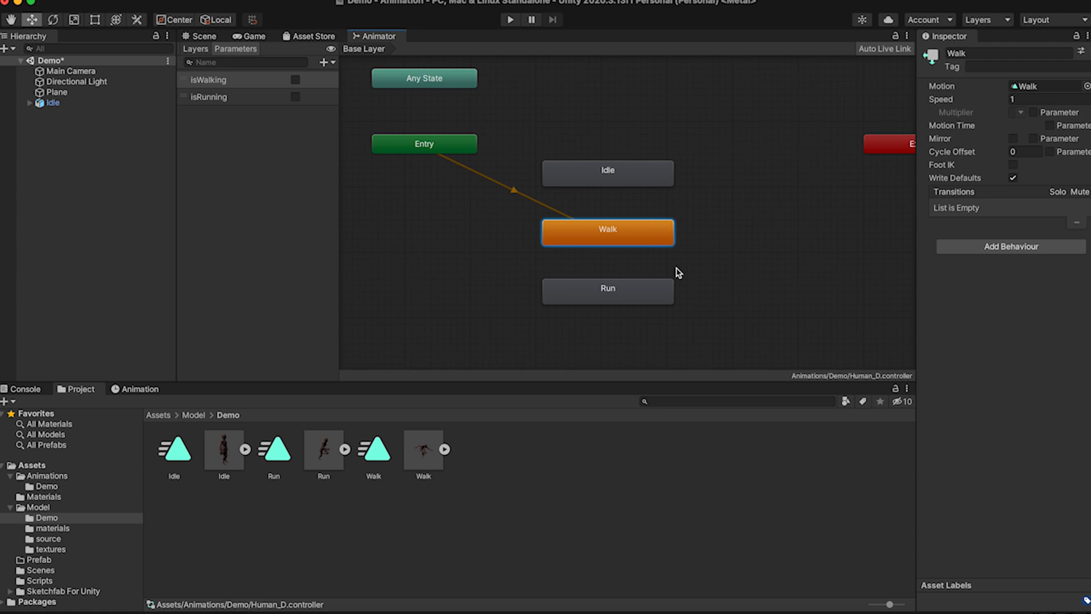
pyautogui.click(512, 21)
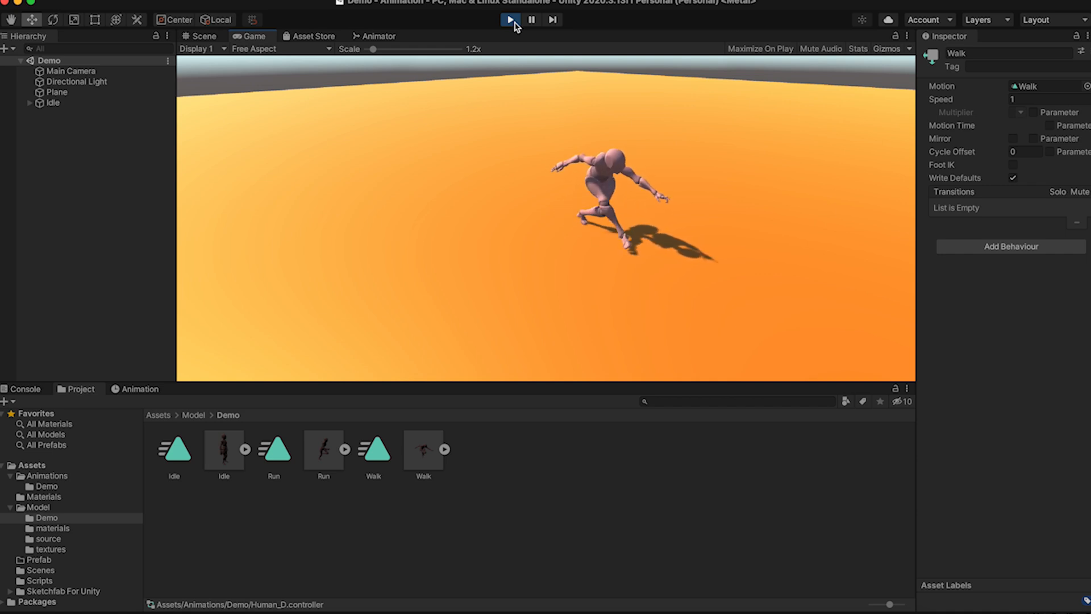
pyautogui.click(511, 20)
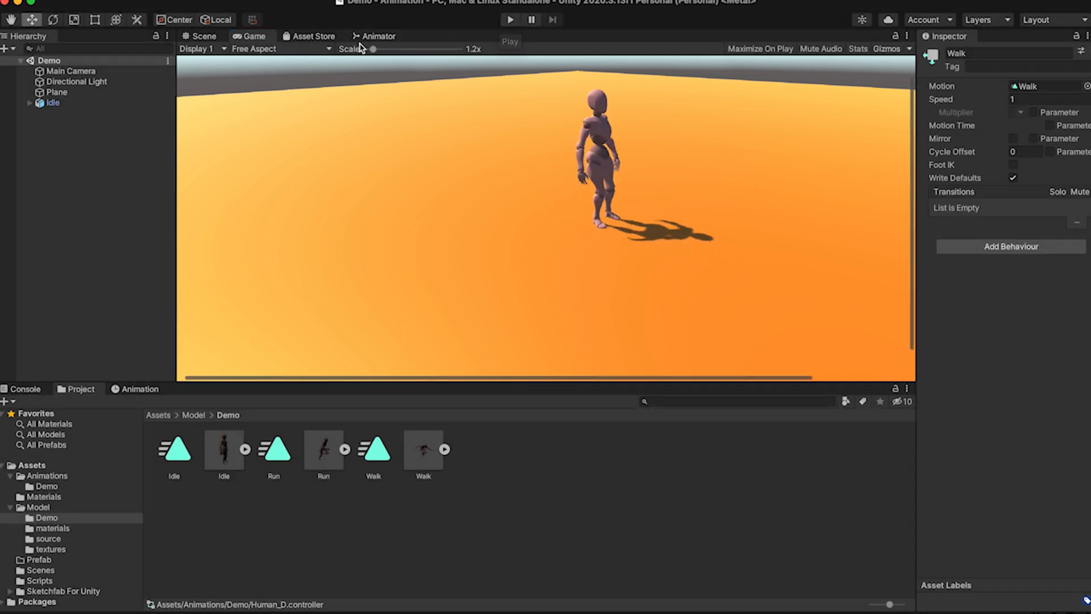
# - Set the Run state as the layer default state and test the run animation in play mode
pyautogui.click(371, 37)
pyautogui.click(592, 293)
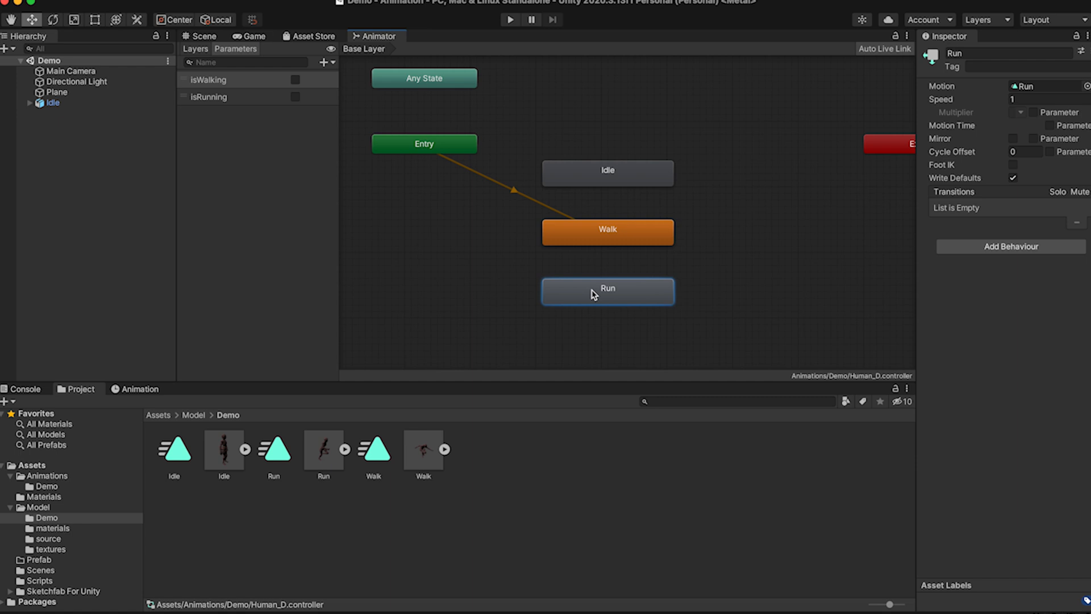
pyautogui.rightClick(593, 294)
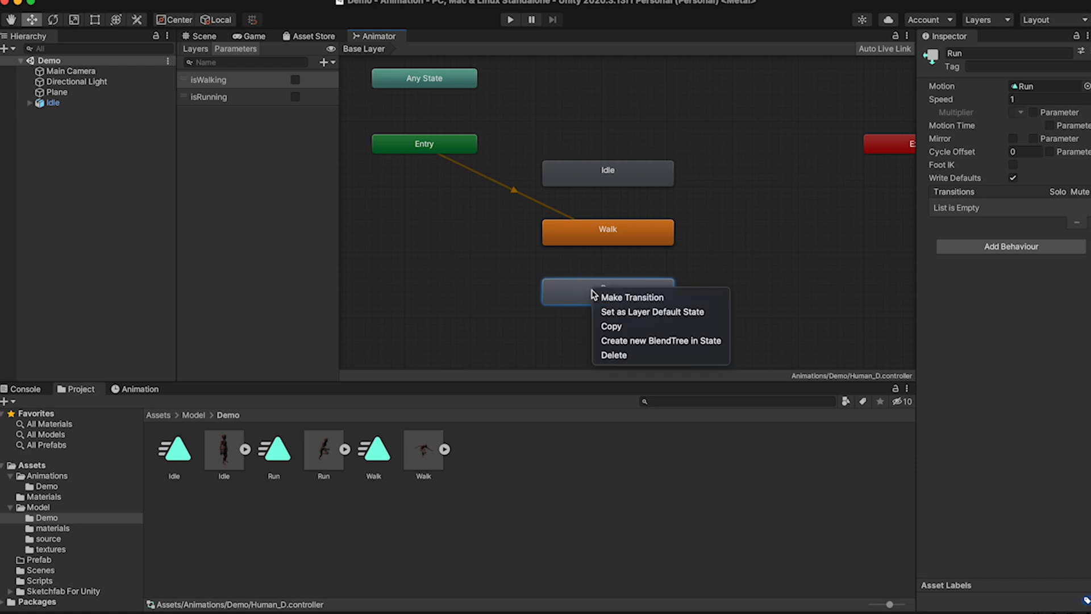
pyautogui.click(601, 312)
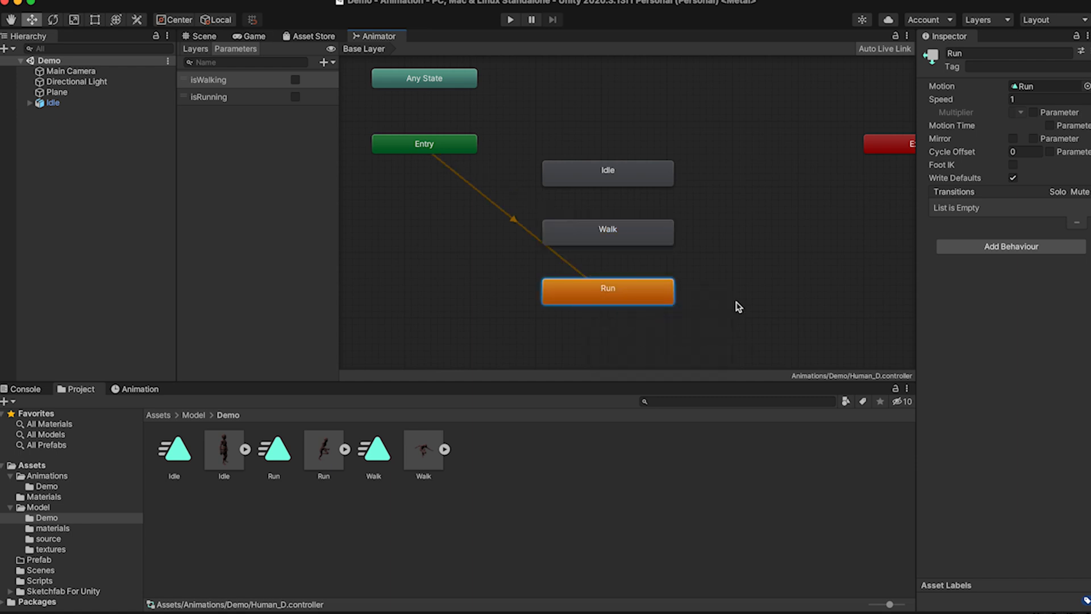
pyautogui.click(511, 20)
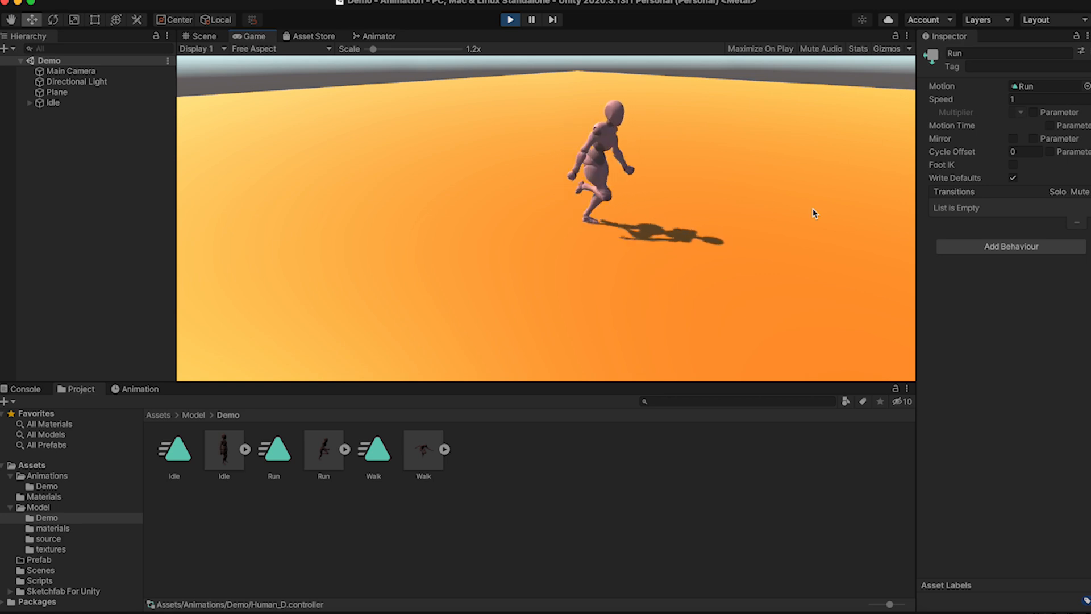
pyautogui.click(371, 37)
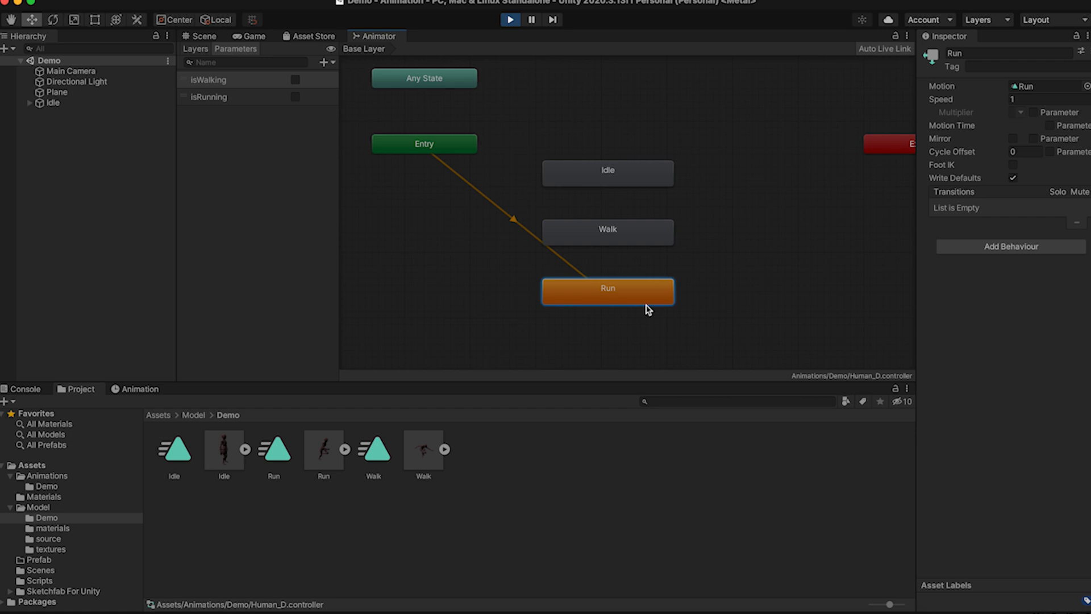
pyautogui.click(510, 19)
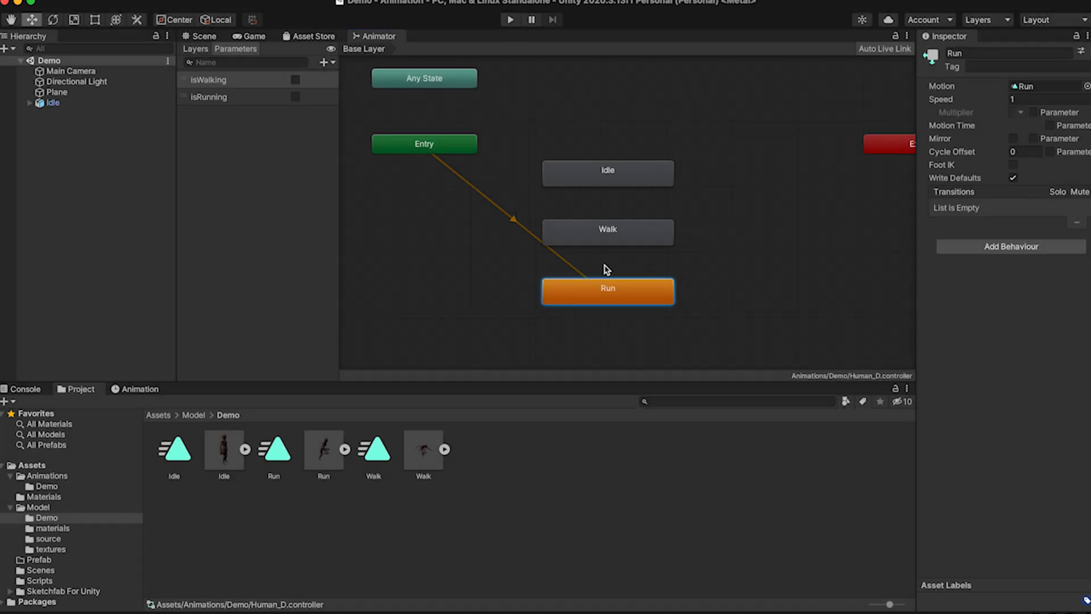
# - Make the Idle state the layer default state of the Base Layer again
pyautogui.click(602, 171)
pyautogui.rightClick(604, 171)
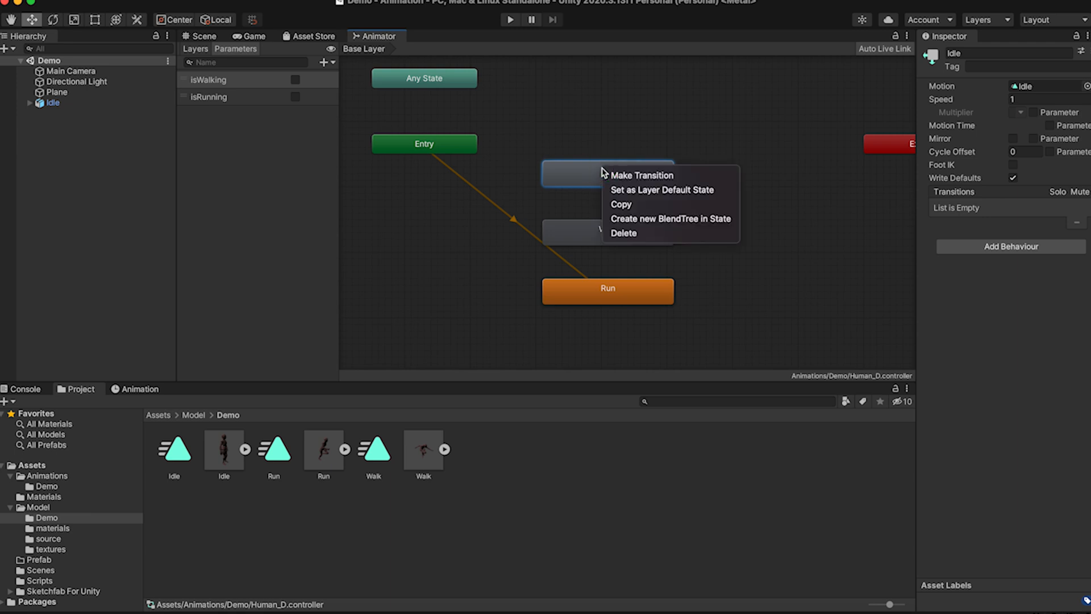
pyautogui.click(662, 190)
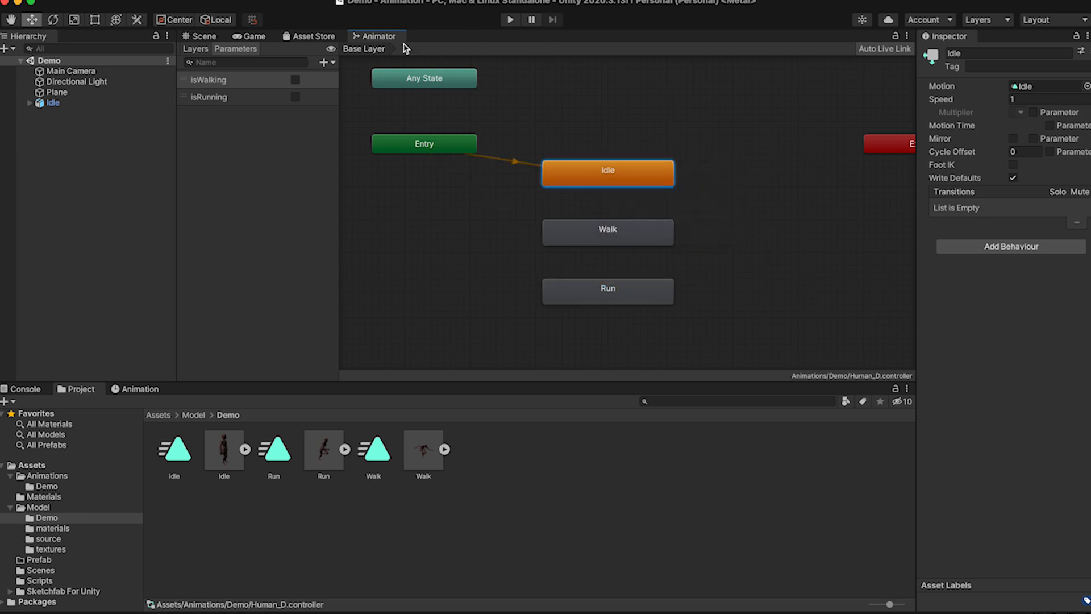
# - Examine the Idle object's Animator component, the isWalking and isRunning parameters, and the Idle, Walk and Run states of its controller
pyautogui.click(201, 36)
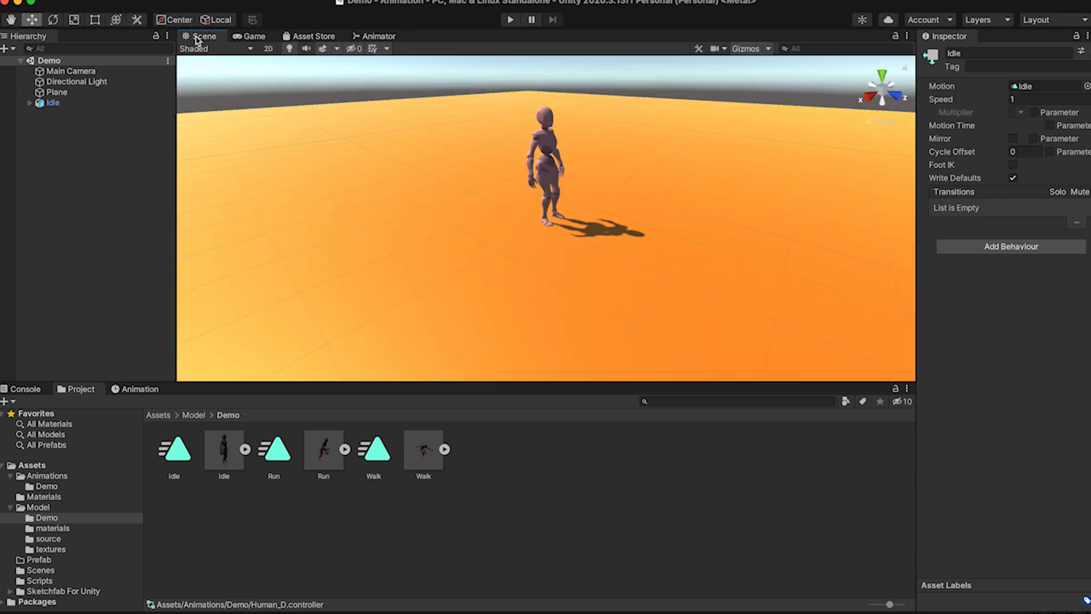
pyautogui.click(100, 104)
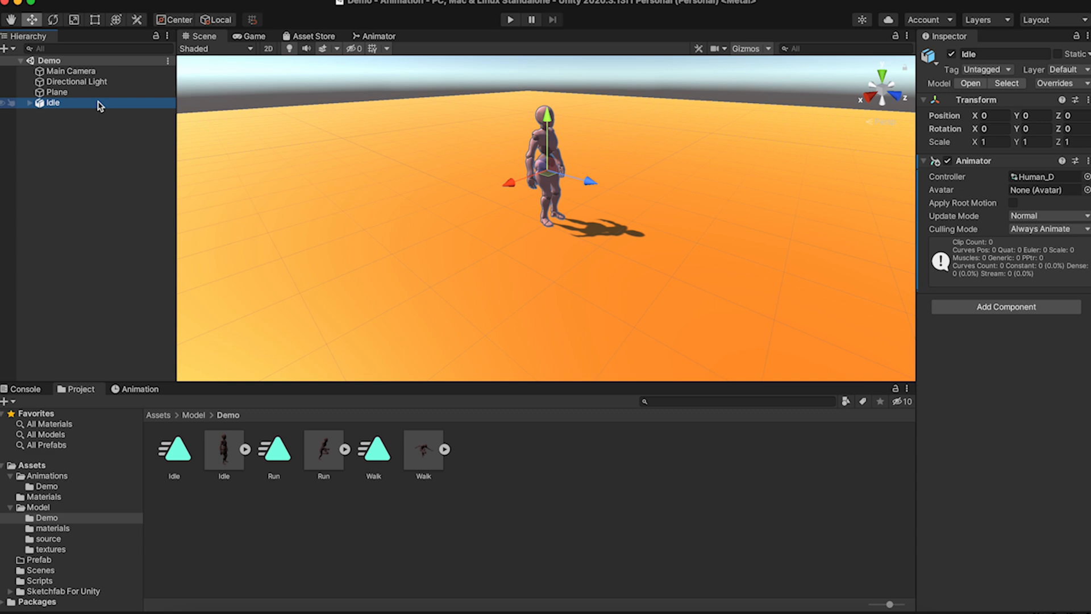
pyautogui.click(372, 36)
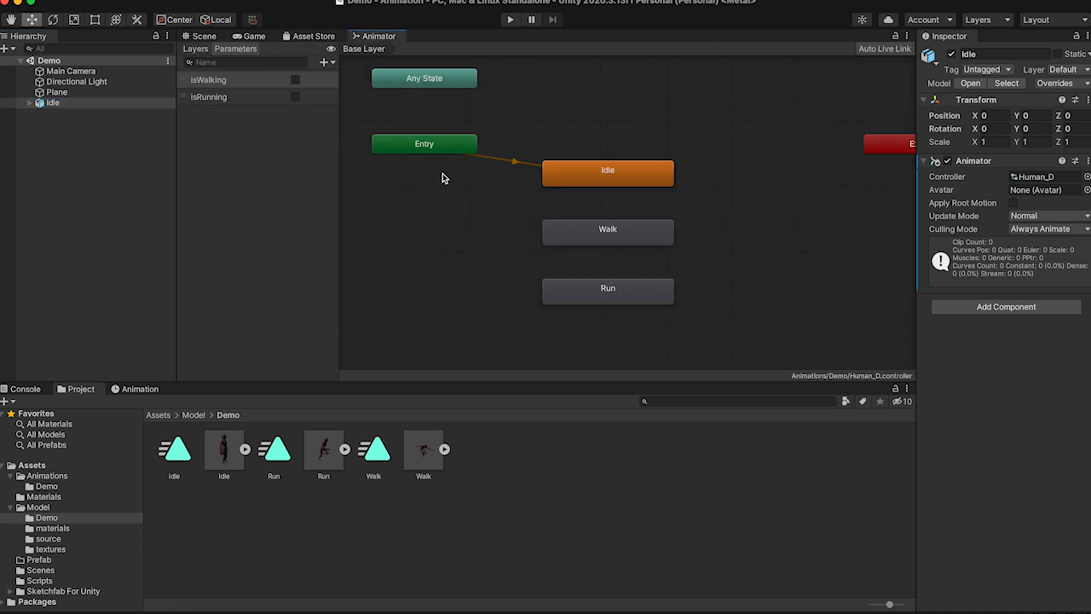
pyautogui.click(594, 179)
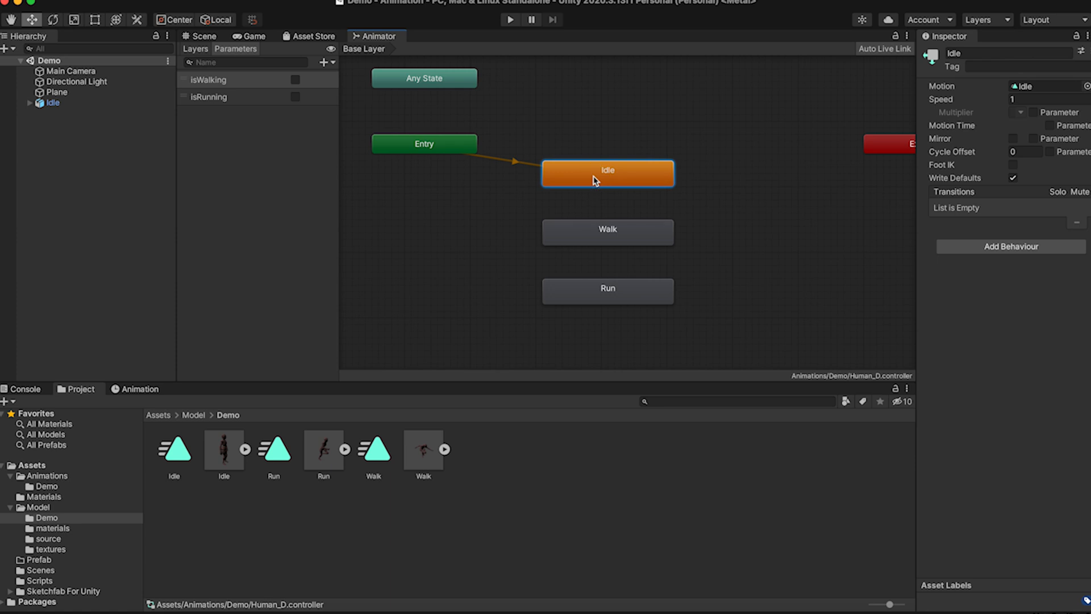
pyautogui.click(243, 84)
pyautogui.click(241, 98)
pyautogui.click(247, 84)
pyautogui.click(250, 100)
pyautogui.click(254, 83)
pyautogui.click(252, 102)
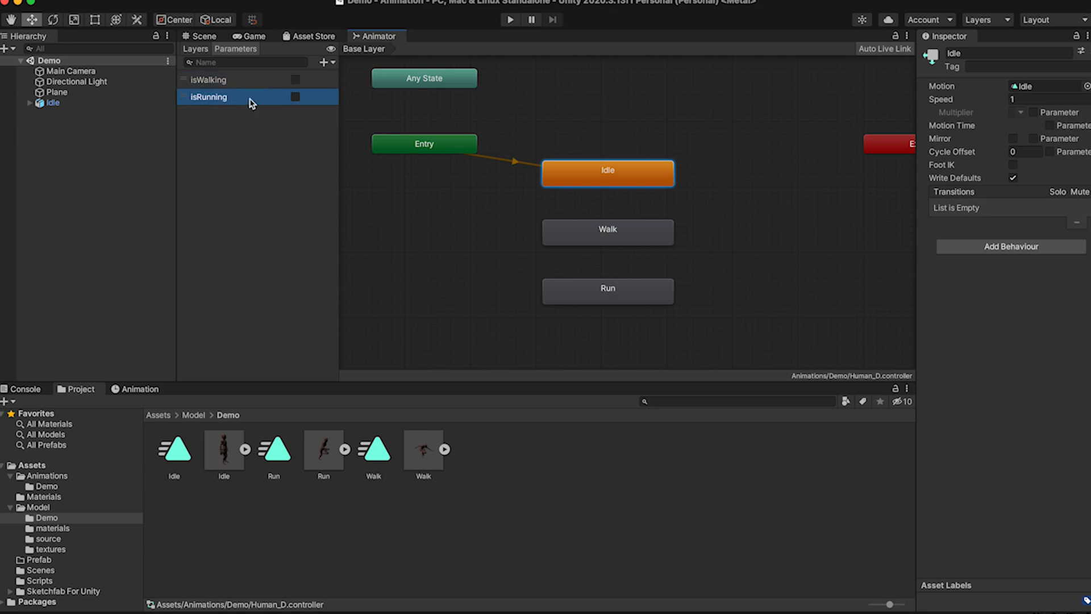
pyautogui.click(252, 85)
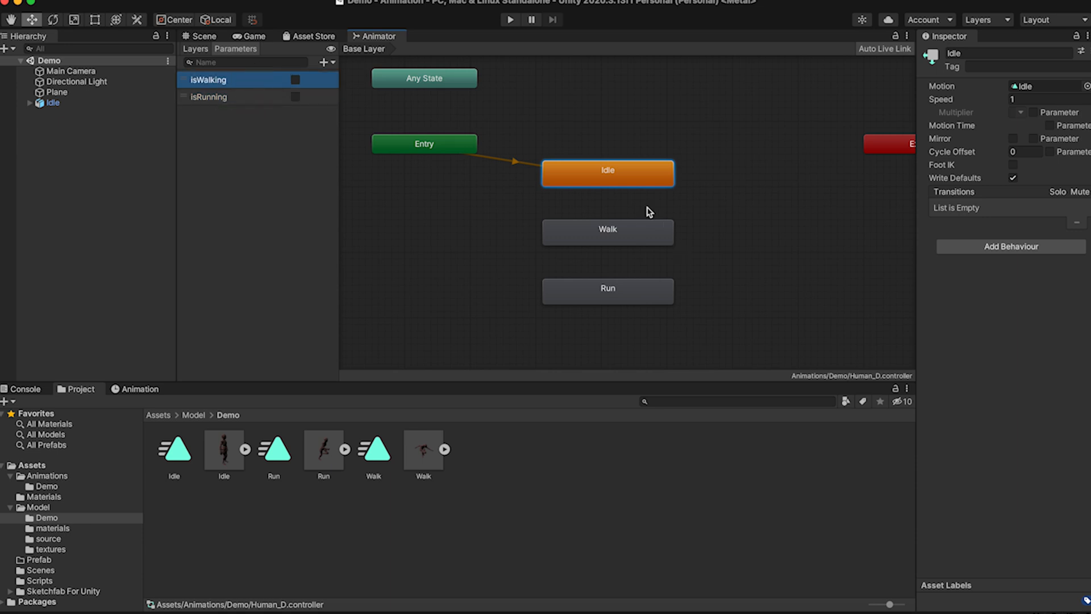
pyautogui.click(622, 238)
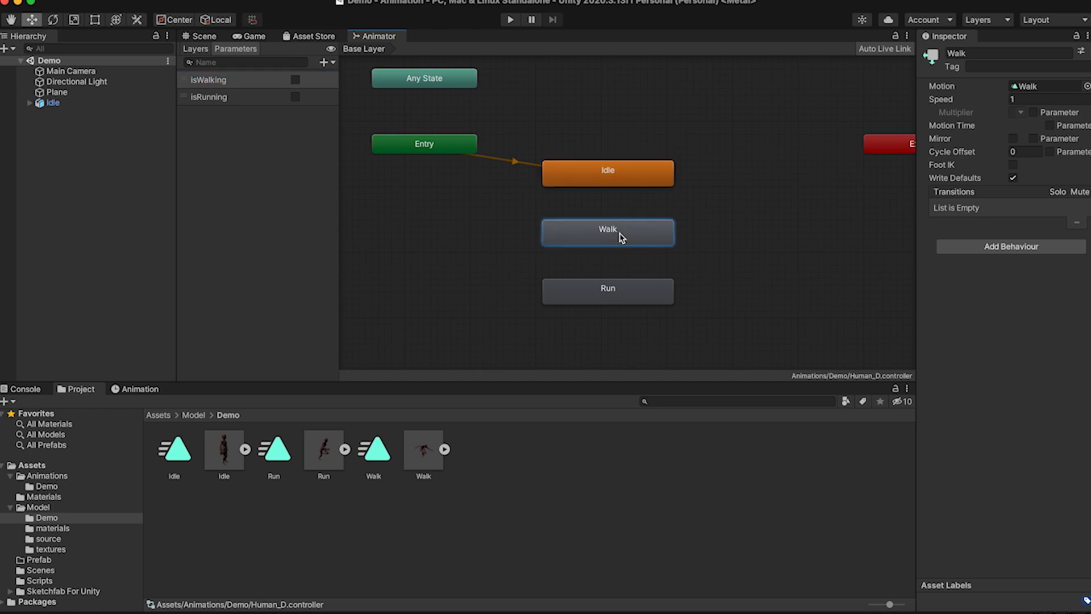
pyautogui.click(618, 297)
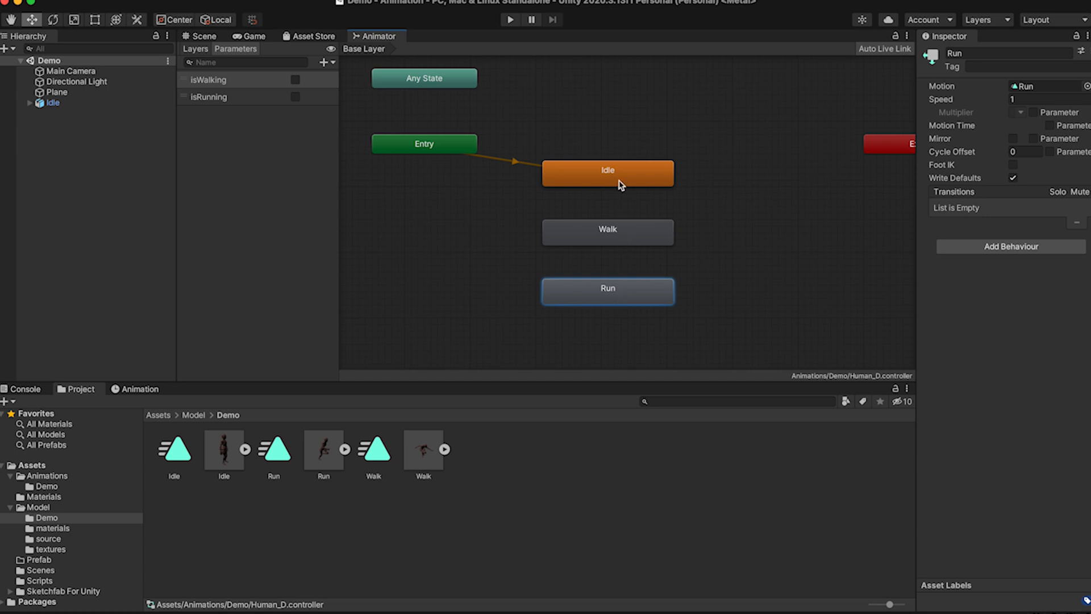
# - Create a transition from the Idle state to the Walk state and turn off its Has Exit Time option
pyautogui.click(594, 175)
pyautogui.rightClick(594, 175)
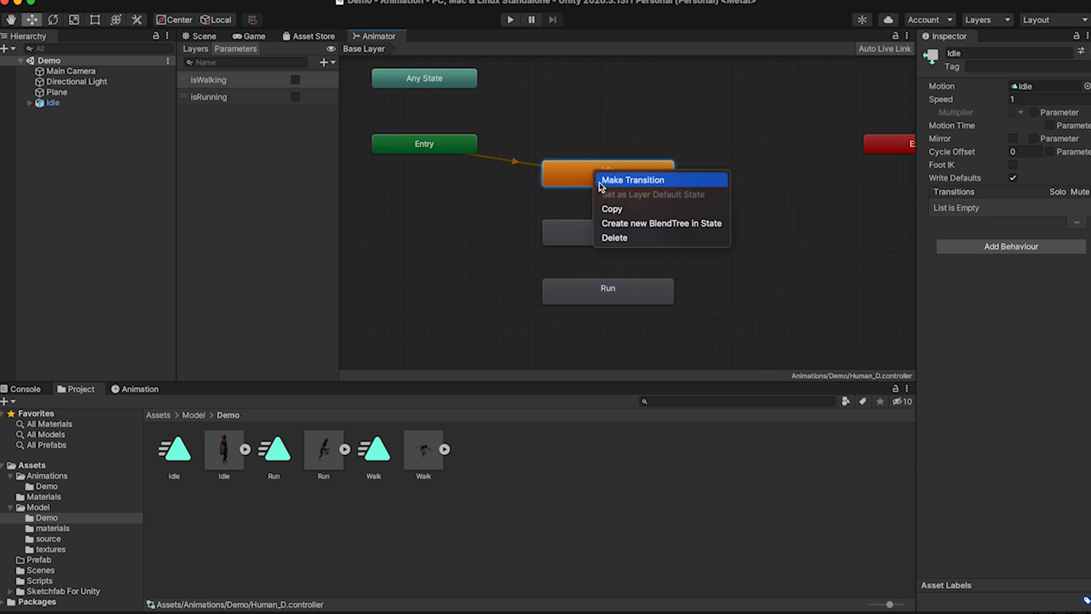
pyautogui.click(561, 162)
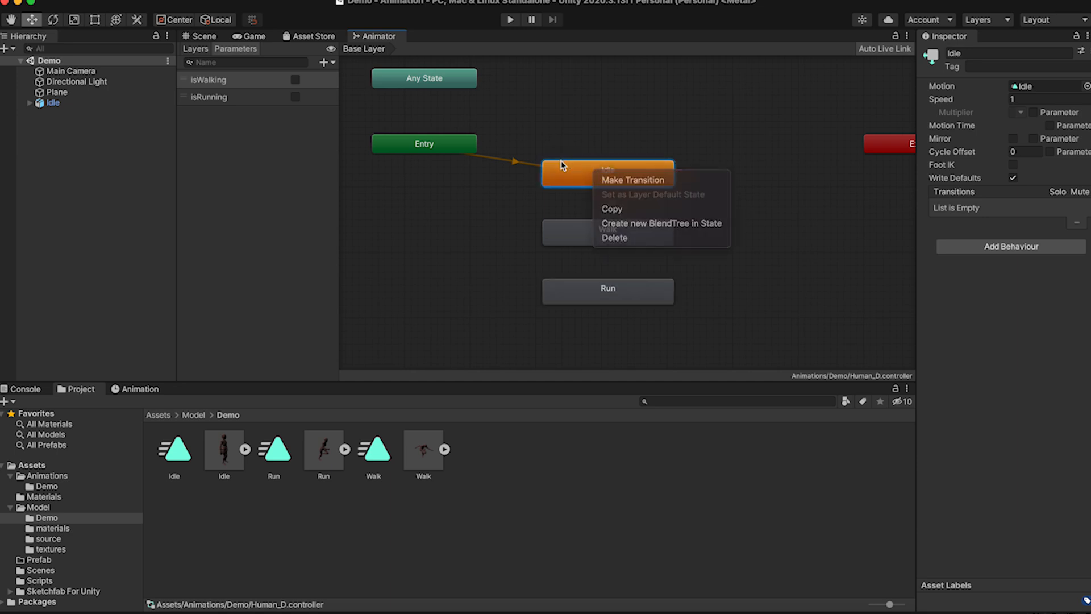
pyautogui.rightClick(585, 178)
pyautogui.click(595, 184)
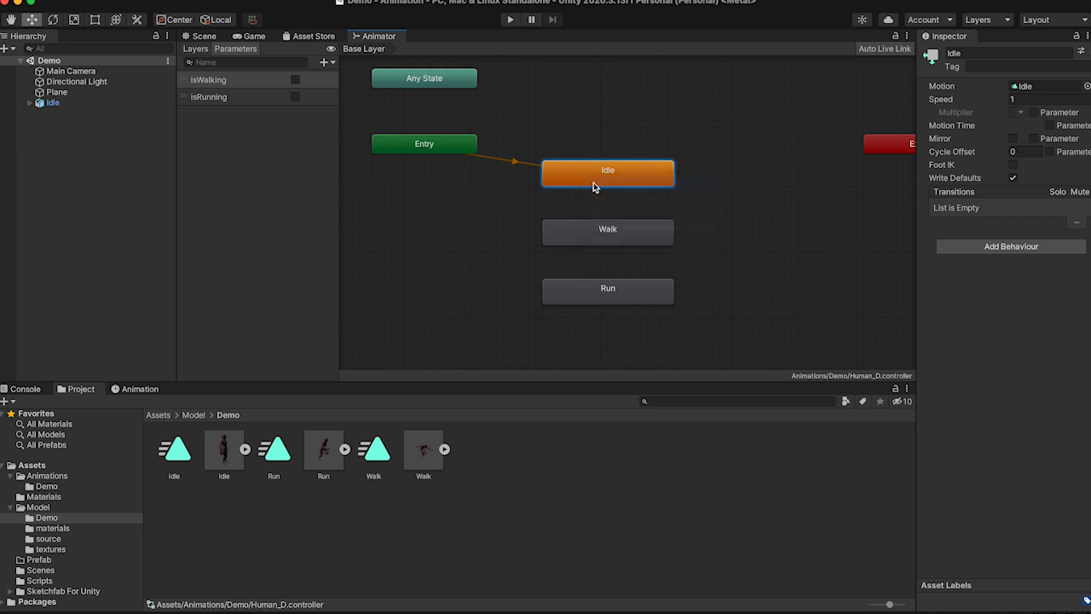
pyautogui.click(594, 228)
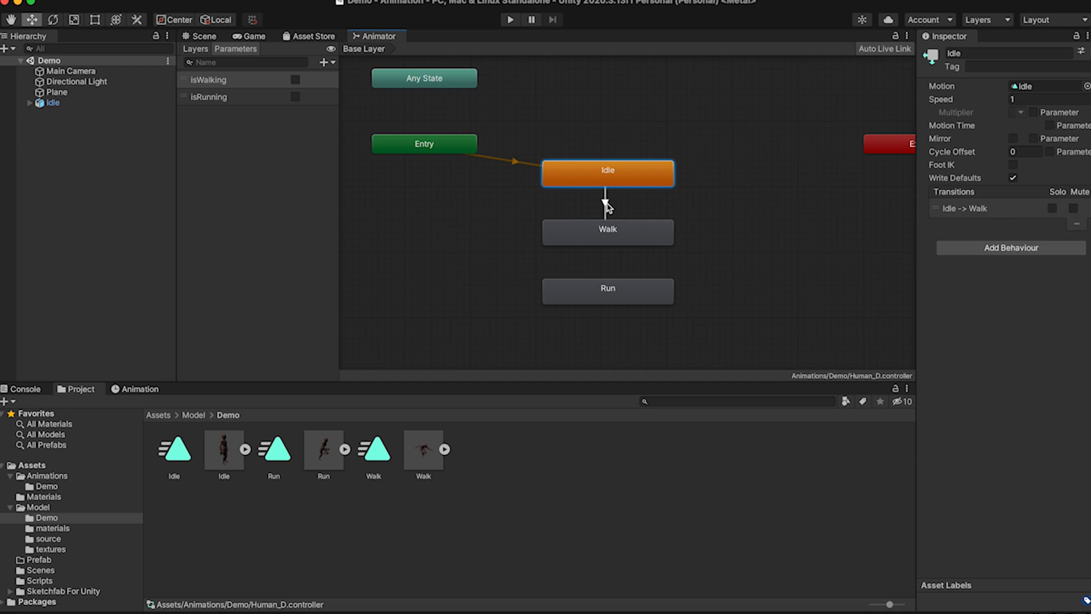
pyautogui.click(606, 204)
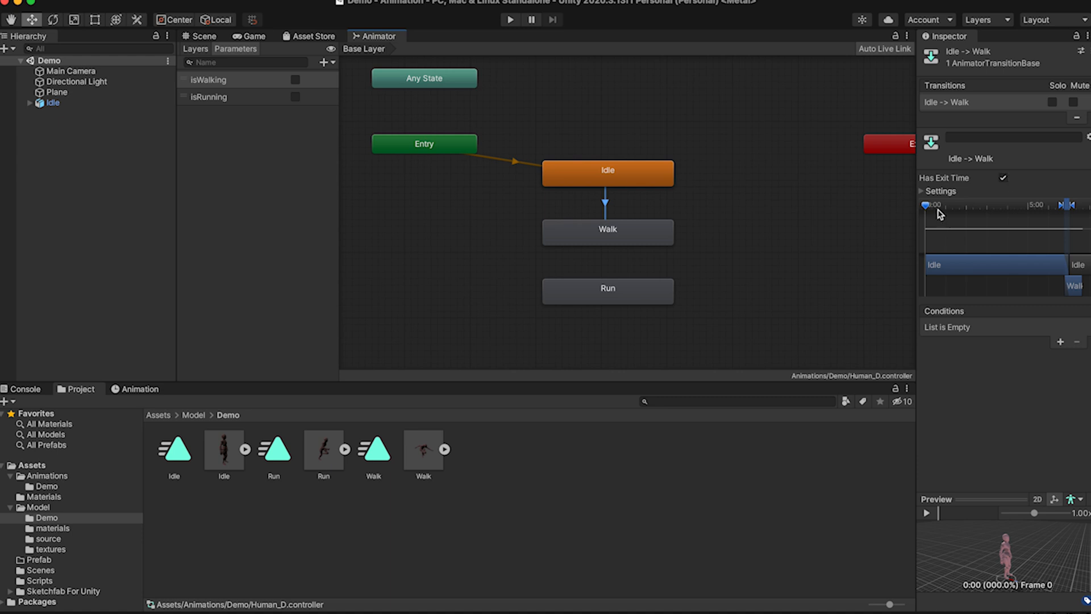
pyautogui.click(1003, 179)
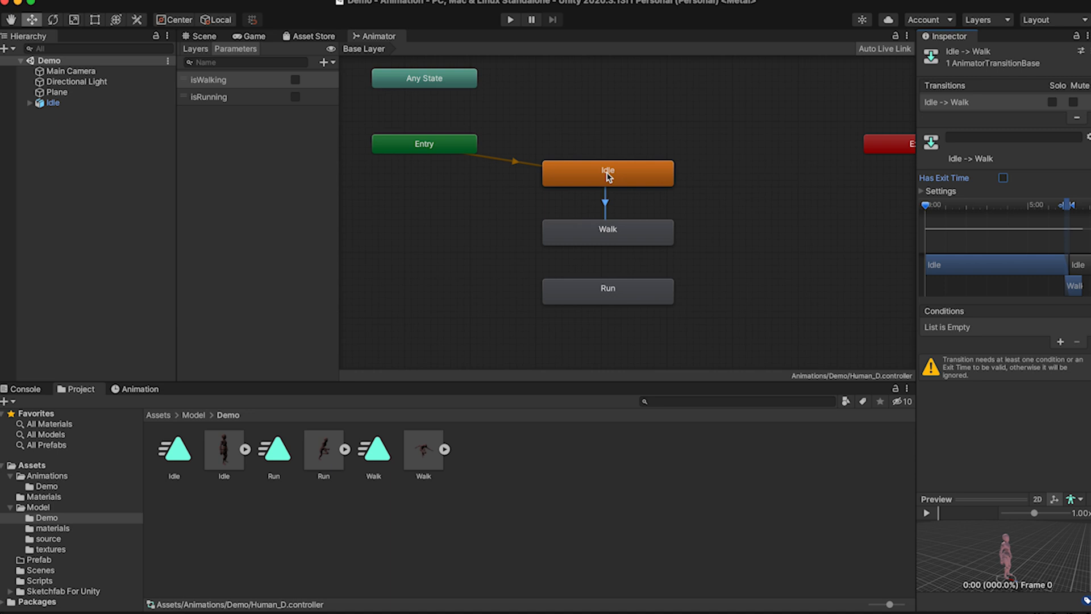
# - Create a return transition from the Walk state to the Idle state and disable its Has Exit Time option
pyautogui.click(609, 234)
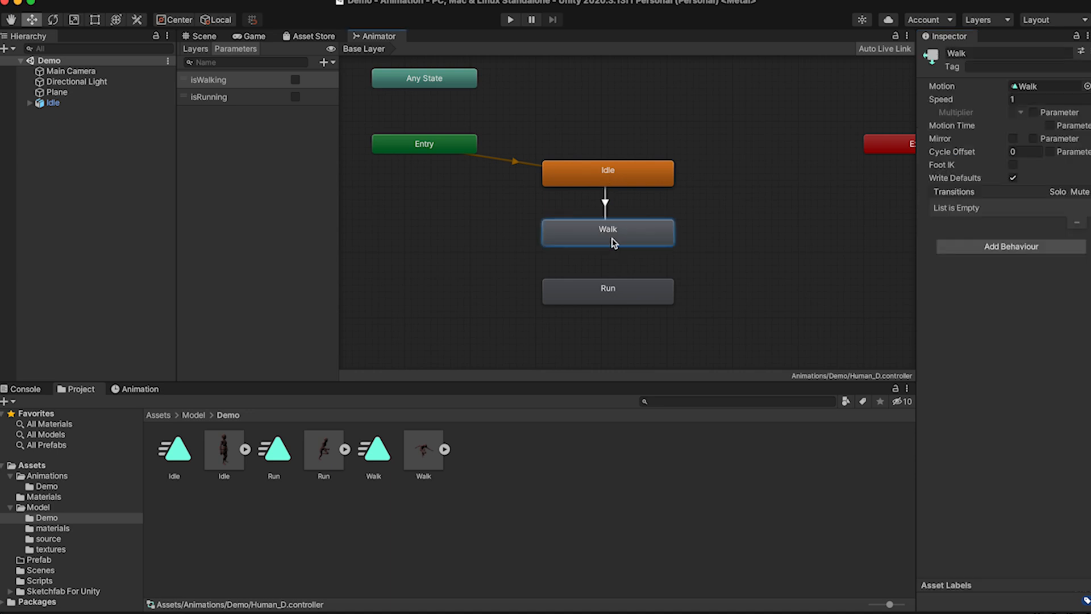
pyautogui.rightClick(631, 232)
pyautogui.click(641, 240)
pyautogui.click(626, 189)
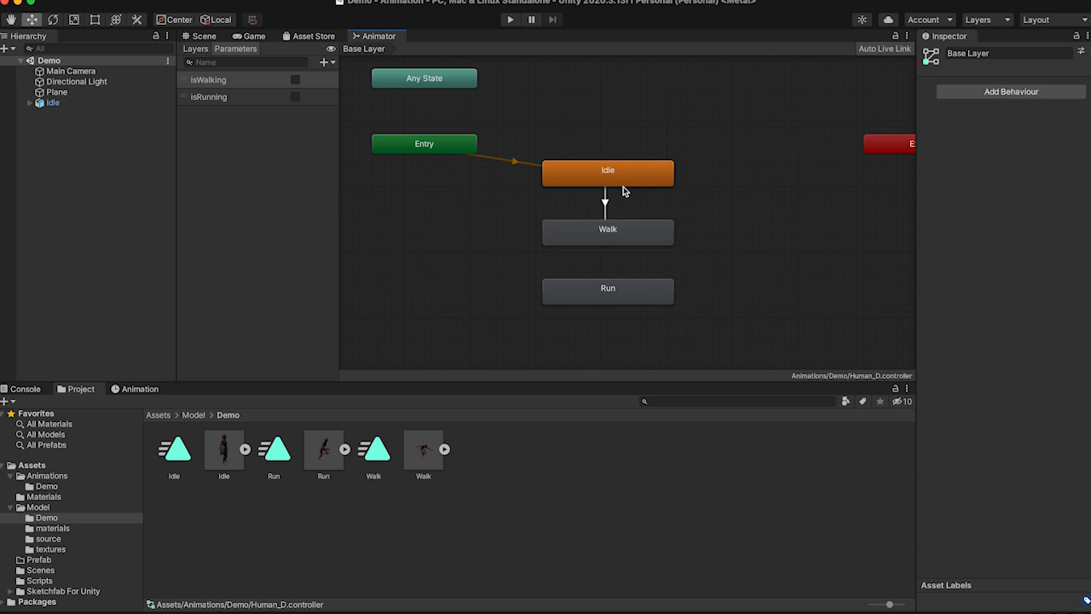
pyautogui.rightClick(626, 229)
pyautogui.click(634, 231)
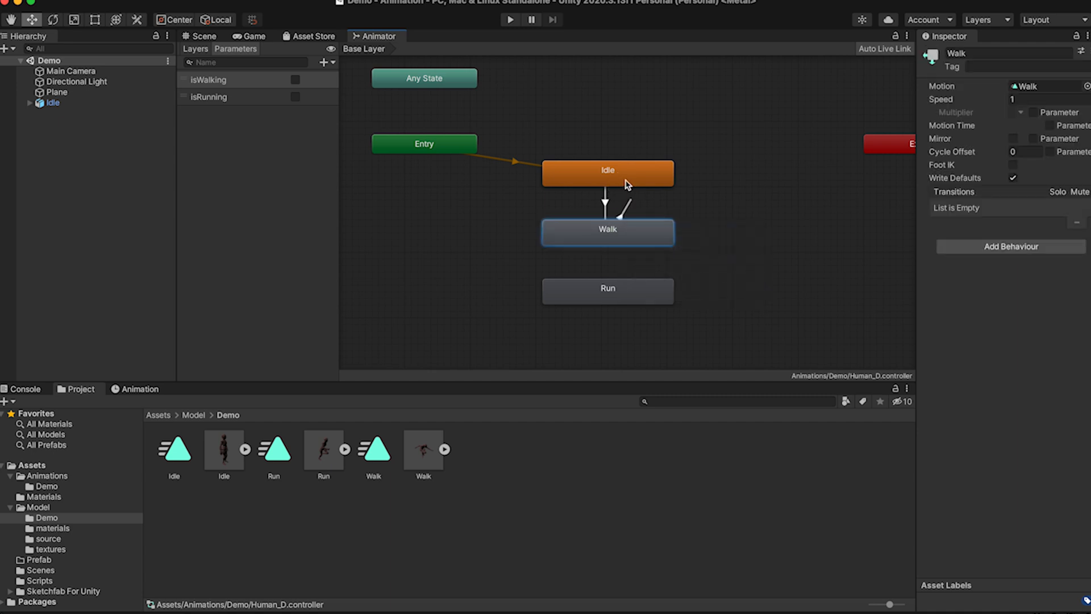
pyautogui.click(622, 184)
pyautogui.click(610, 206)
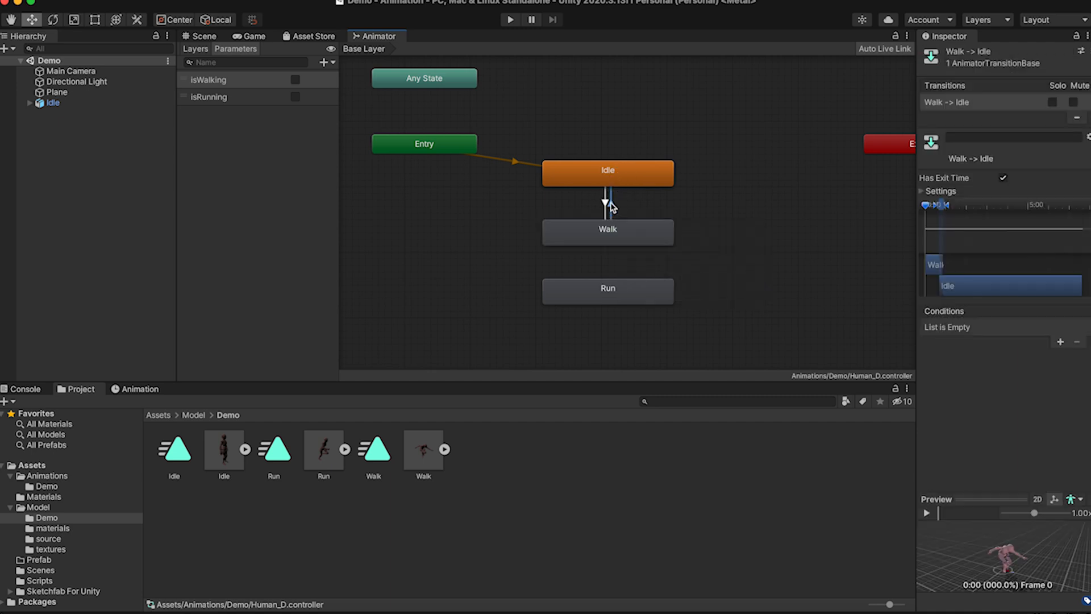
pyautogui.click(1003, 178)
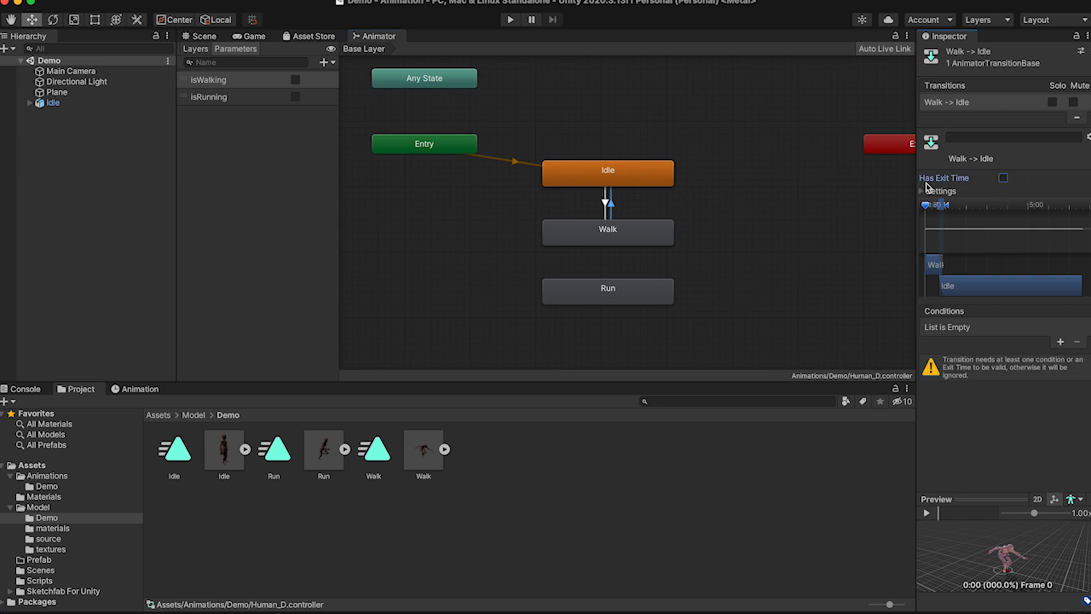
# - Give the Idle -> Walk transition the condition isWalking true
pyautogui.click(605, 203)
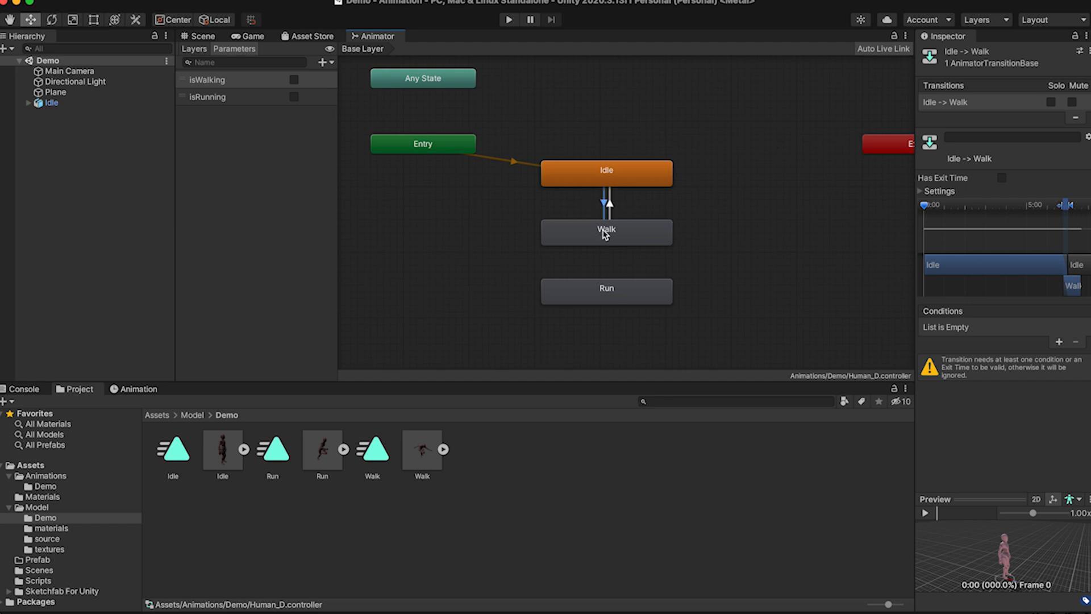
pyautogui.click(1059, 342)
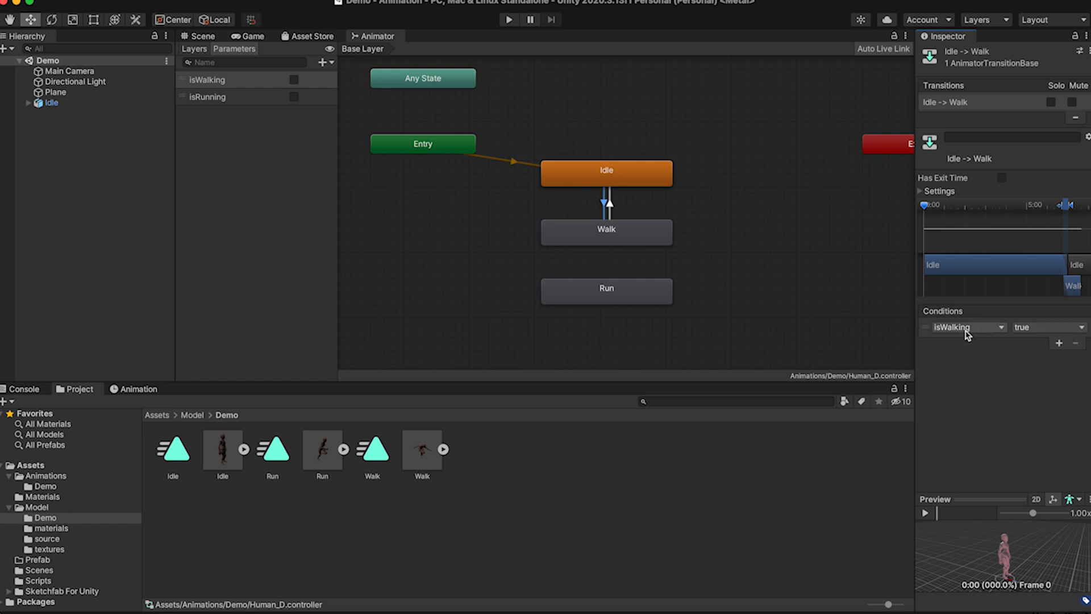
pyautogui.click(927, 329)
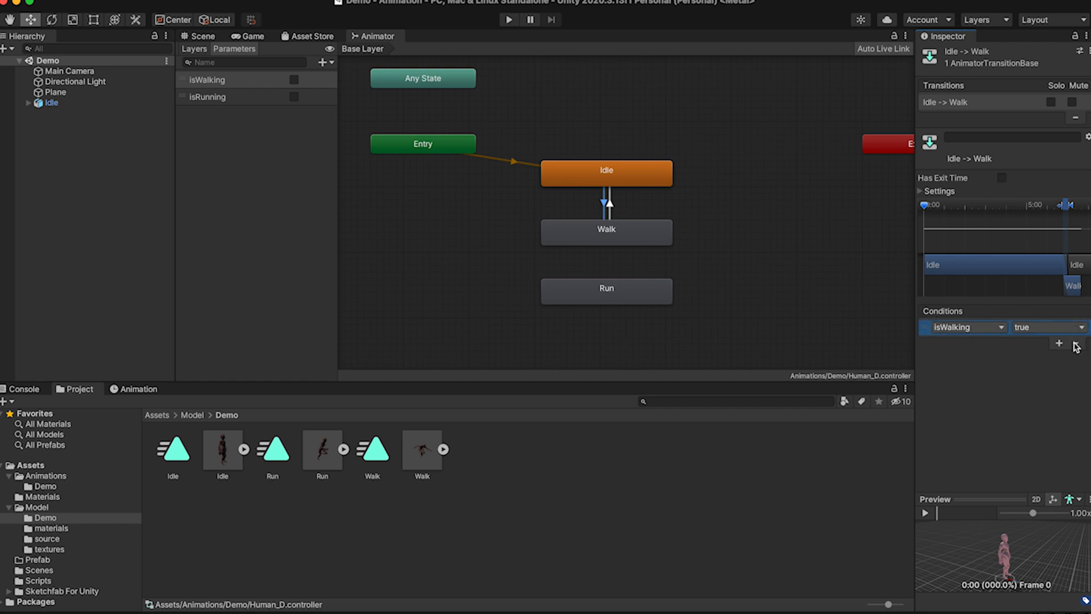
pyautogui.click(1075, 342)
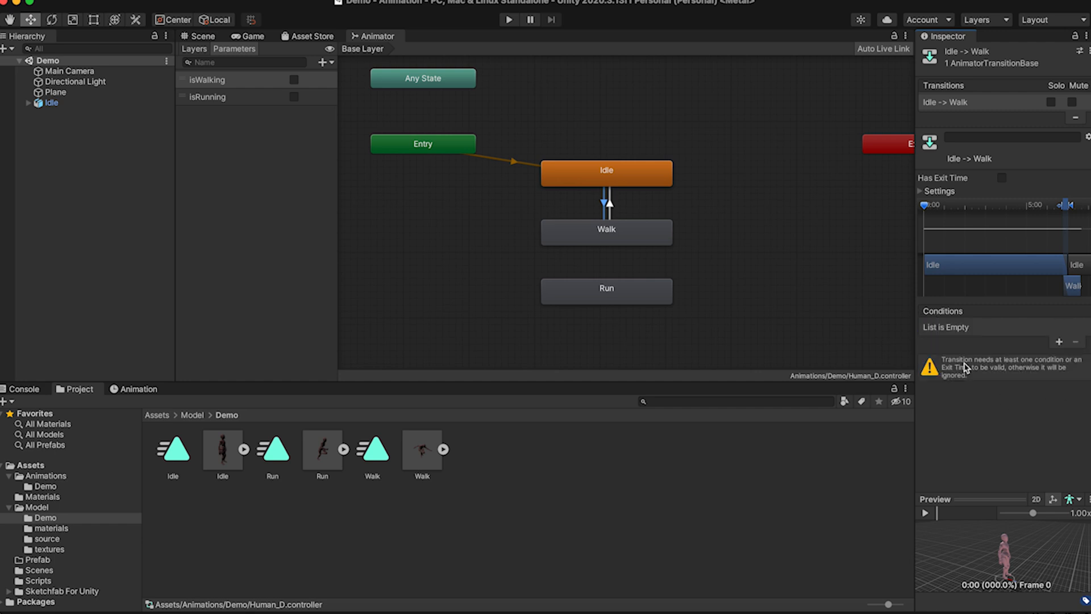
pyautogui.click(1059, 342)
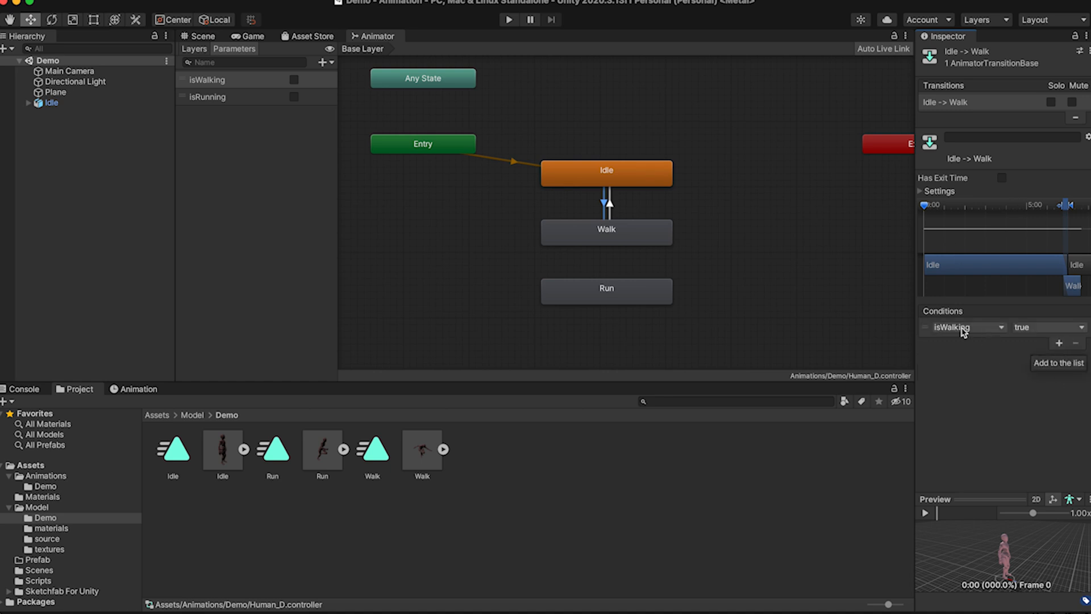
pyautogui.click(588, 174)
pyautogui.click(597, 233)
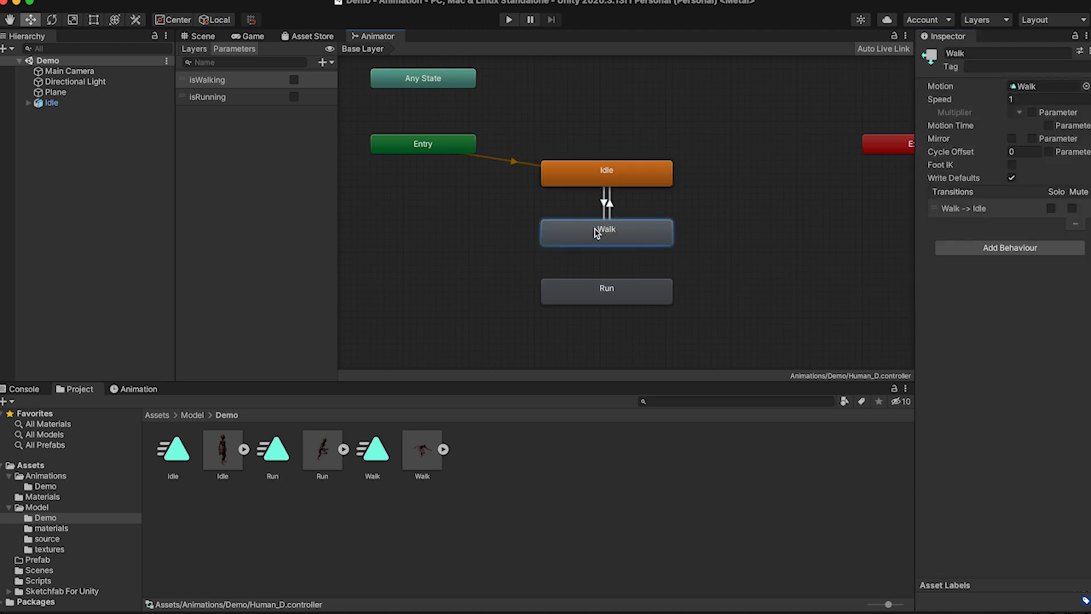
pyautogui.click(606, 202)
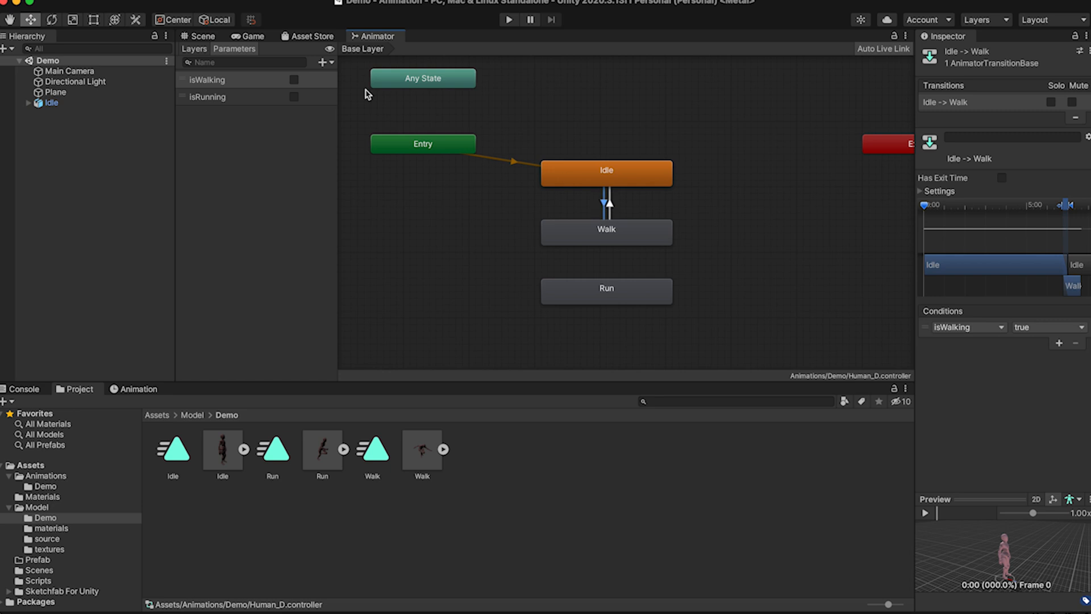
# - Add a condition to the Walk -> Idle transition with isWalking set to false
pyautogui.click(609, 207)
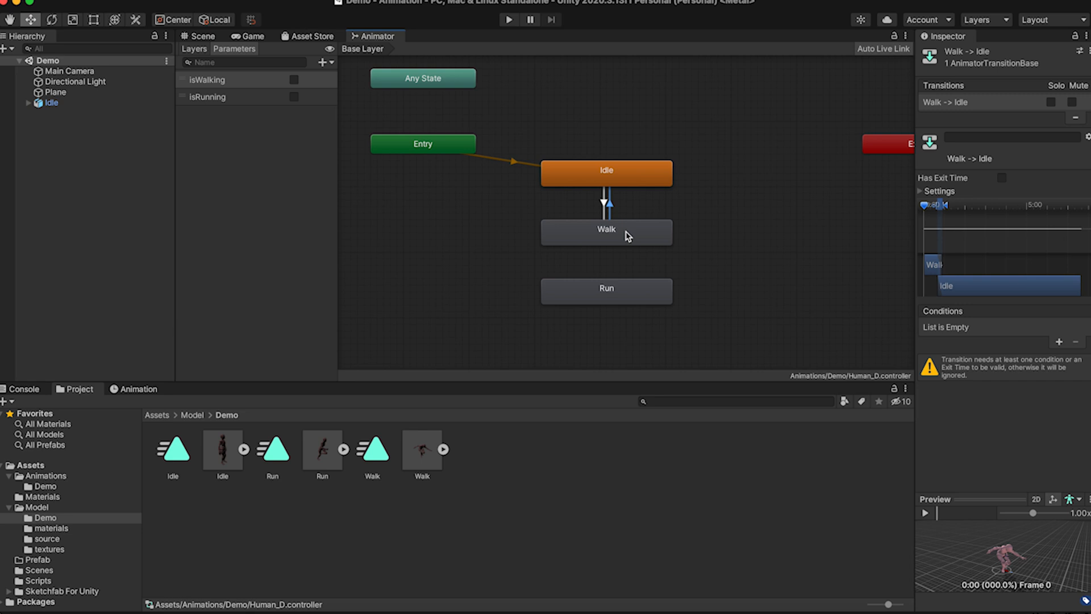
pyautogui.click(1060, 343)
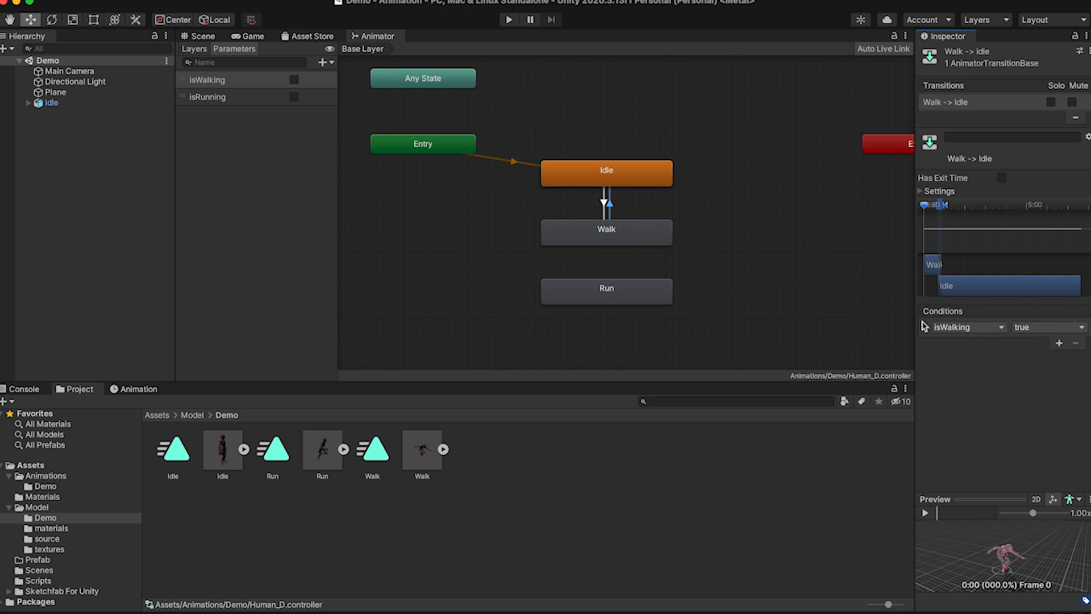
pyautogui.click(1020, 328)
pyautogui.click(1035, 344)
pyautogui.click(998, 416)
# - Create a transition from the Walk state to the Run state and turn off its Has Exit Time option
pyautogui.click(591, 235)
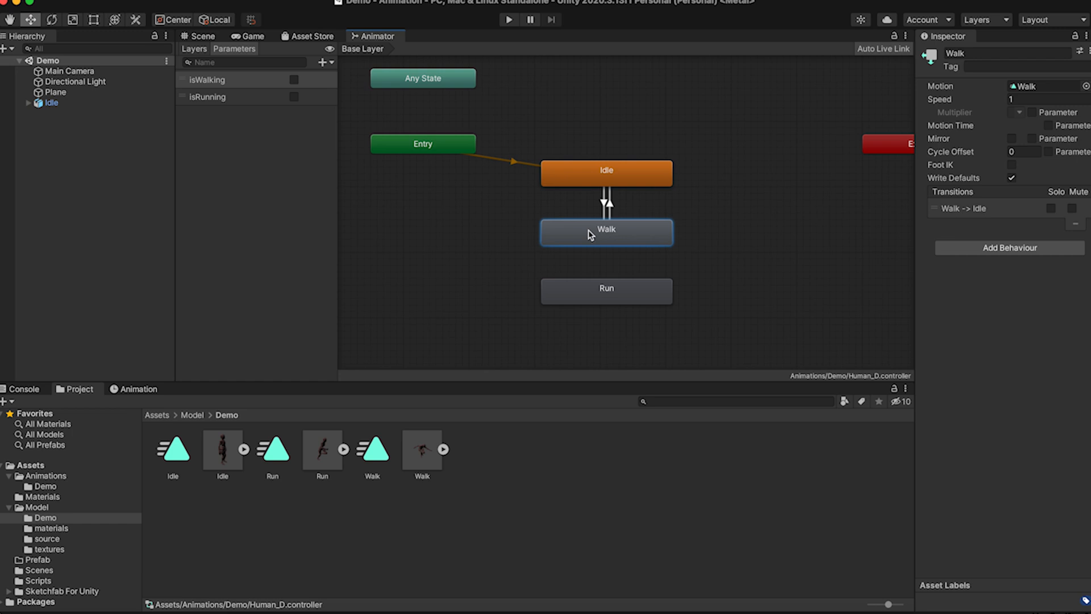
pyautogui.click(608, 292)
pyautogui.click(582, 236)
pyautogui.rightClick(585, 239)
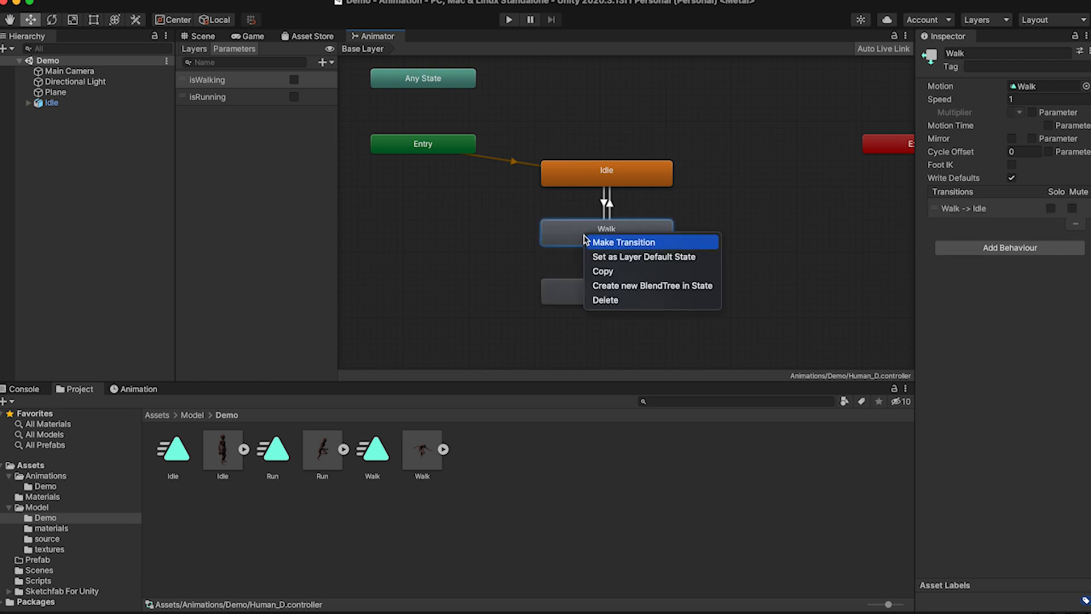
pyautogui.click(558, 228)
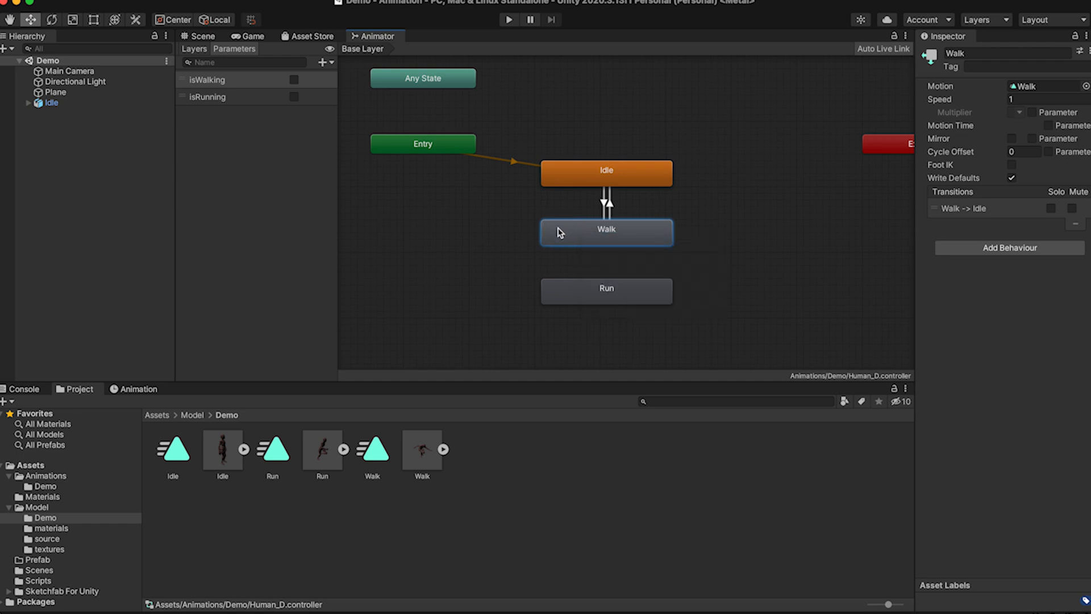
pyautogui.rightClick(558, 228)
pyautogui.click(574, 239)
pyautogui.click(599, 292)
pyautogui.click(605, 263)
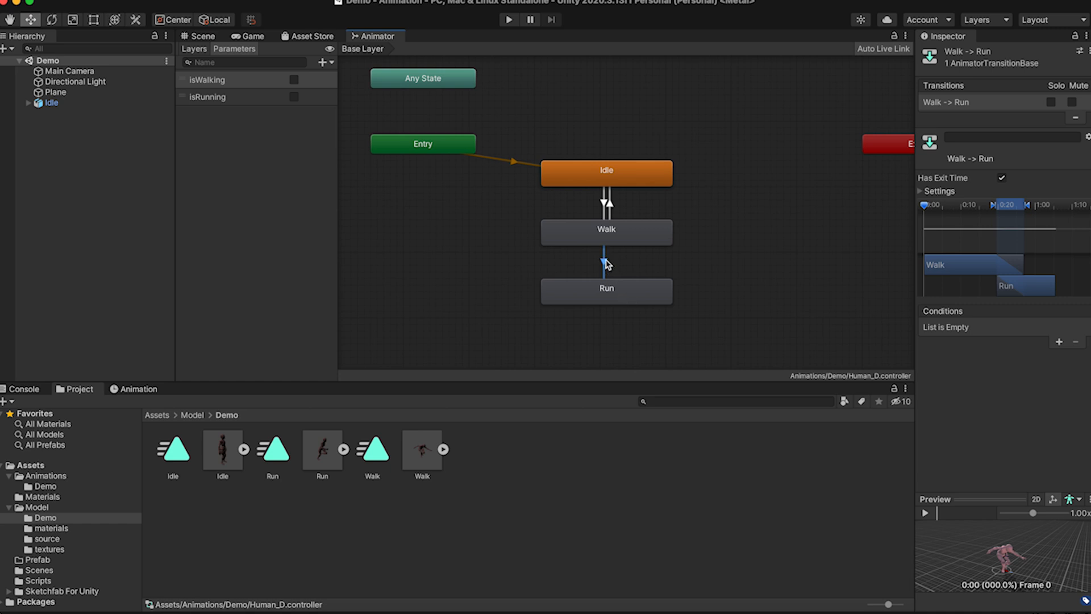
pyautogui.click(1003, 178)
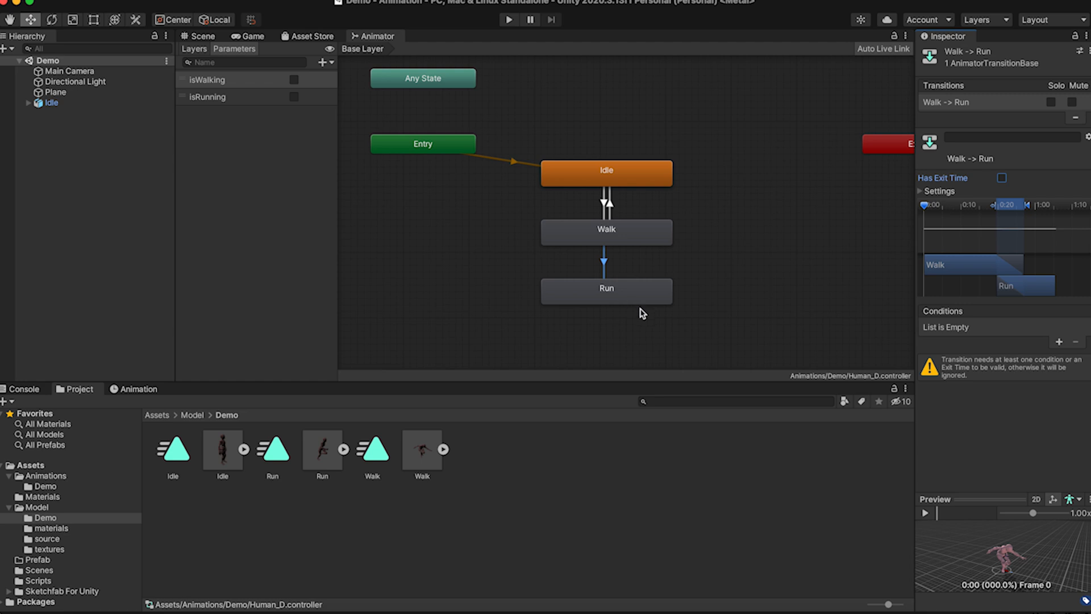
# - Create a transition from Run back to Walk, with Has Exit Time off and an isWalking true condition
pyautogui.click(604, 261)
pyautogui.click(616, 296)
pyautogui.rightClick(627, 299)
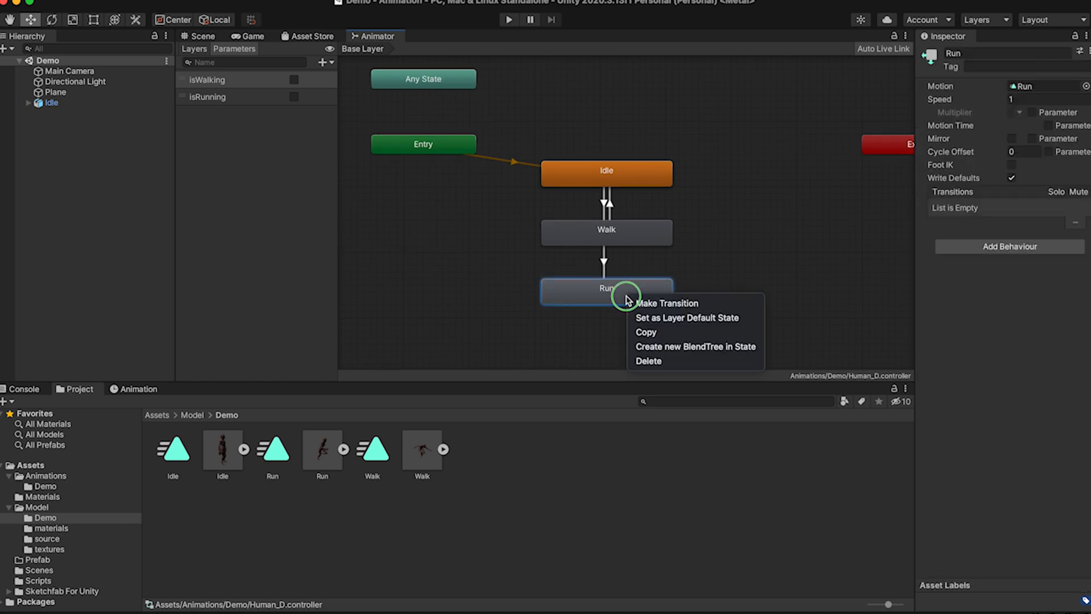
pyautogui.click(648, 303)
pyautogui.click(623, 246)
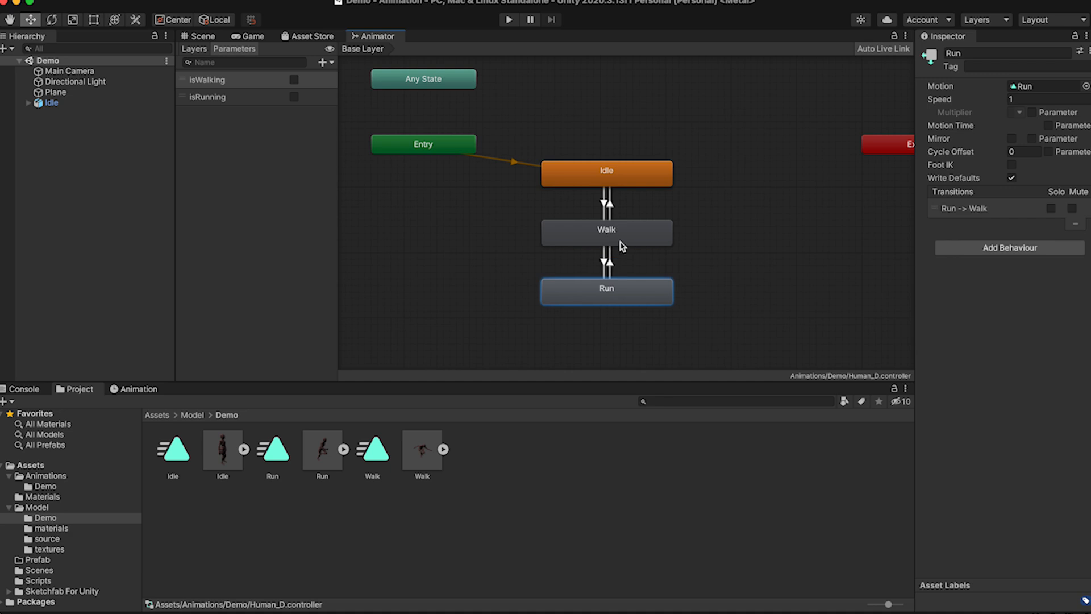
pyautogui.click(608, 264)
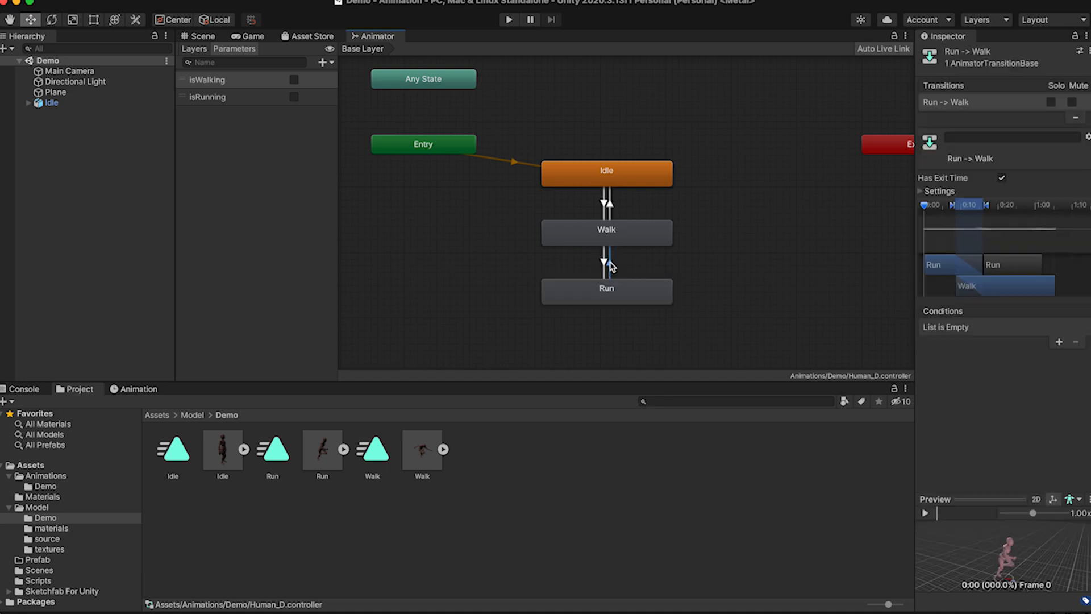
pyautogui.click(1000, 179)
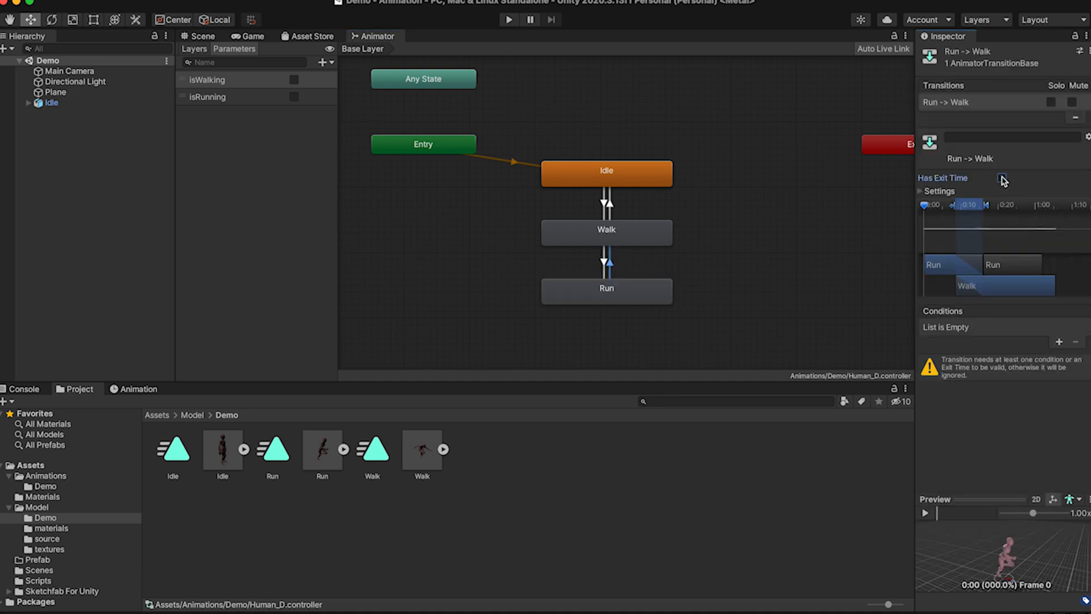
pyautogui.click(1059, 343)
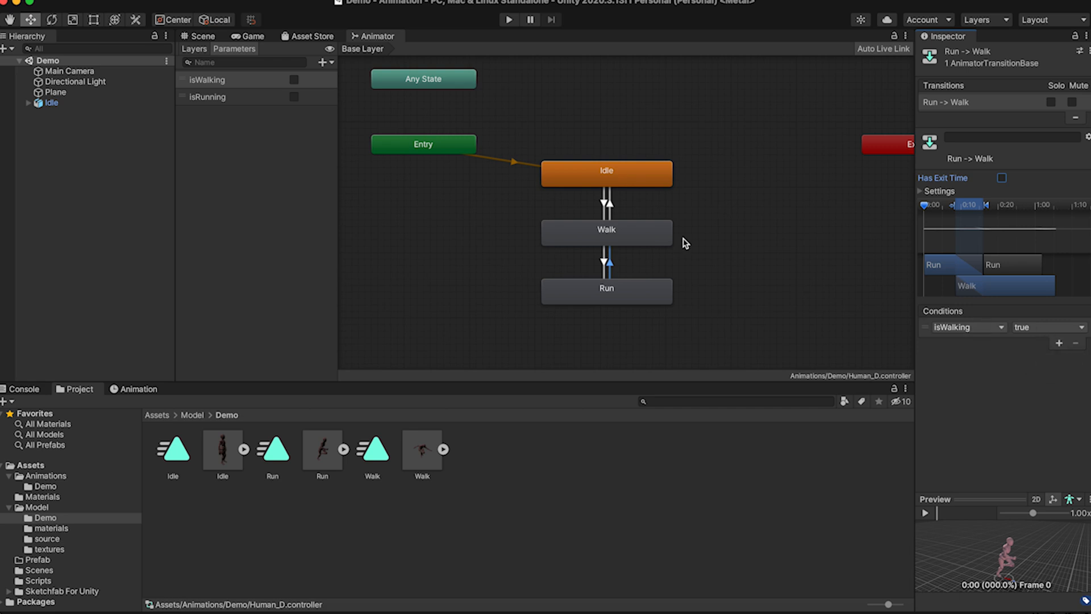
# - Add a condition to the Walk -> Run transition with isRunning set to true
pyautogui.click(604, 262)
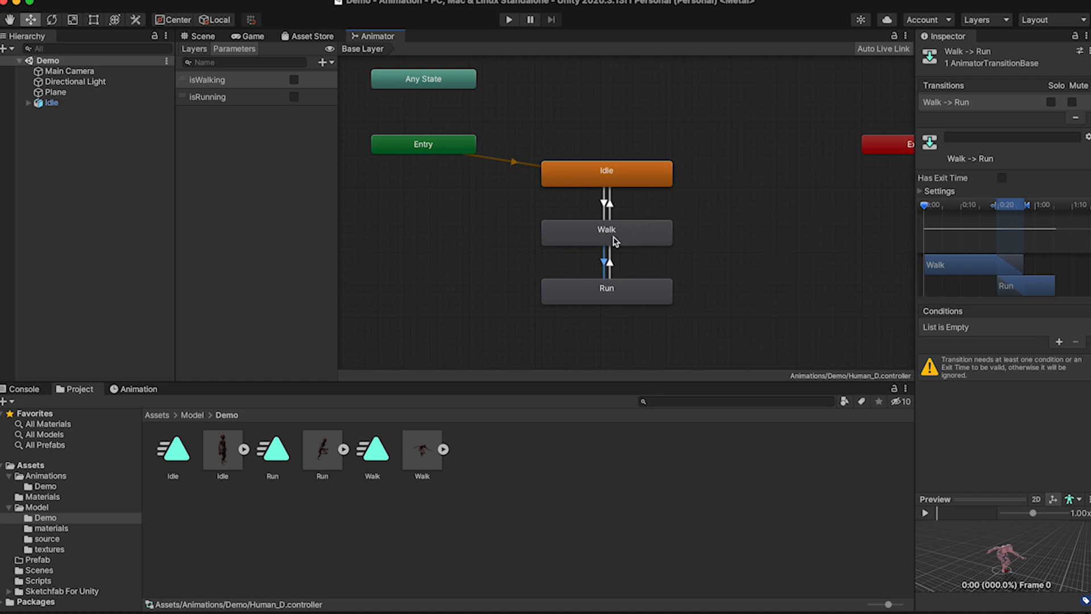
pyautogui.click(1059, 342)
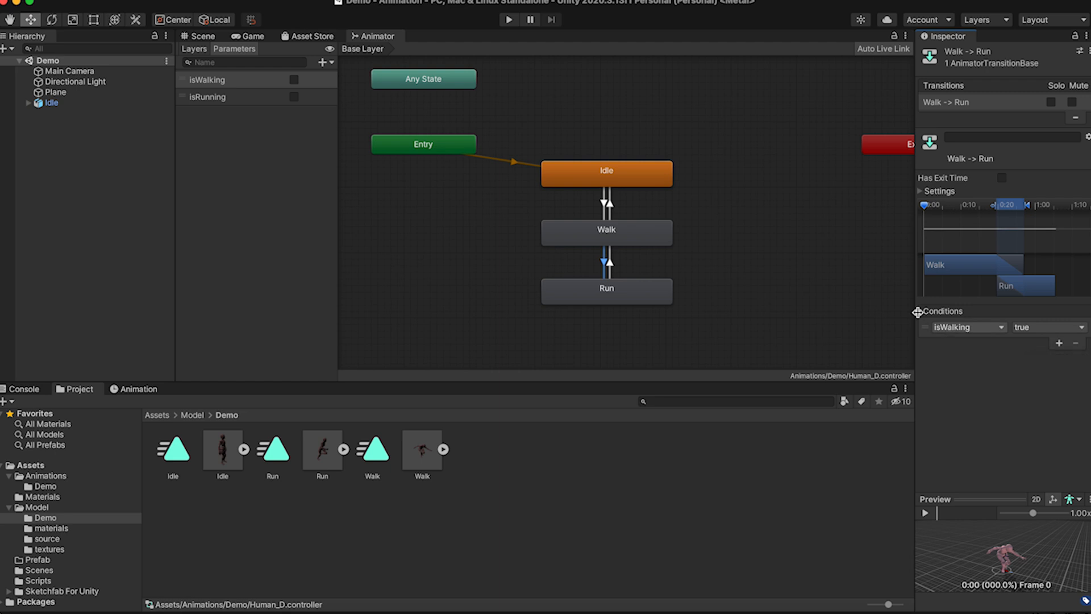
pyautogui.click(965, 326)
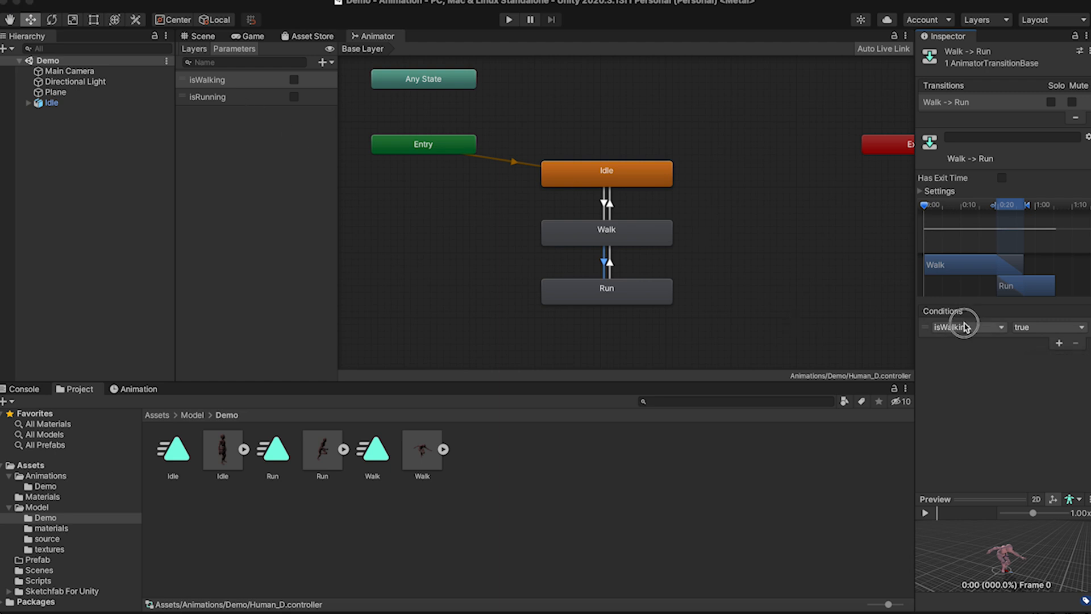
pyautogui.click(981, 382)
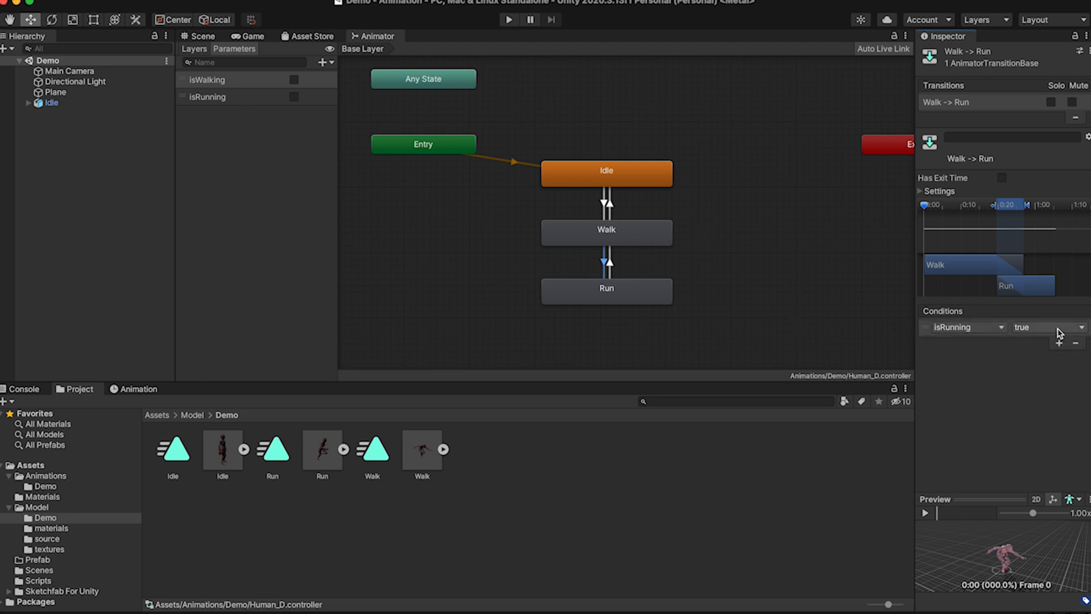
# - Change the Run -> Walk transition's condition to isRunning set to false
pyautogui.click(609, 264)
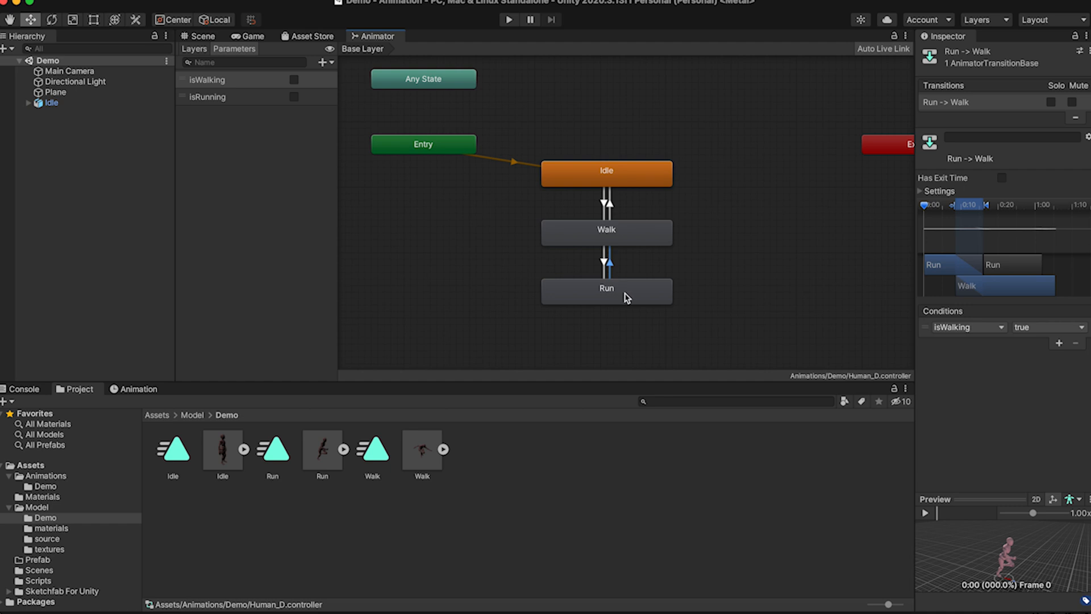
pyautogui.click(992, 328)
pyautogui.click(988, 381)
pyautogui.click(1049, 329)
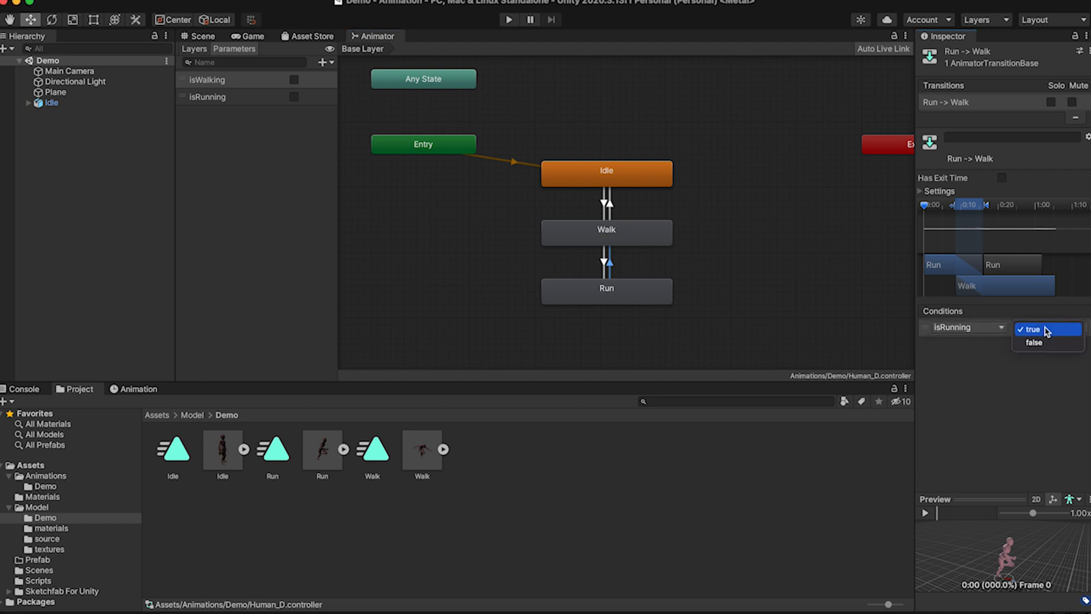
pyautogui.click(1048, 343)
pyautogui.click(999, 387)
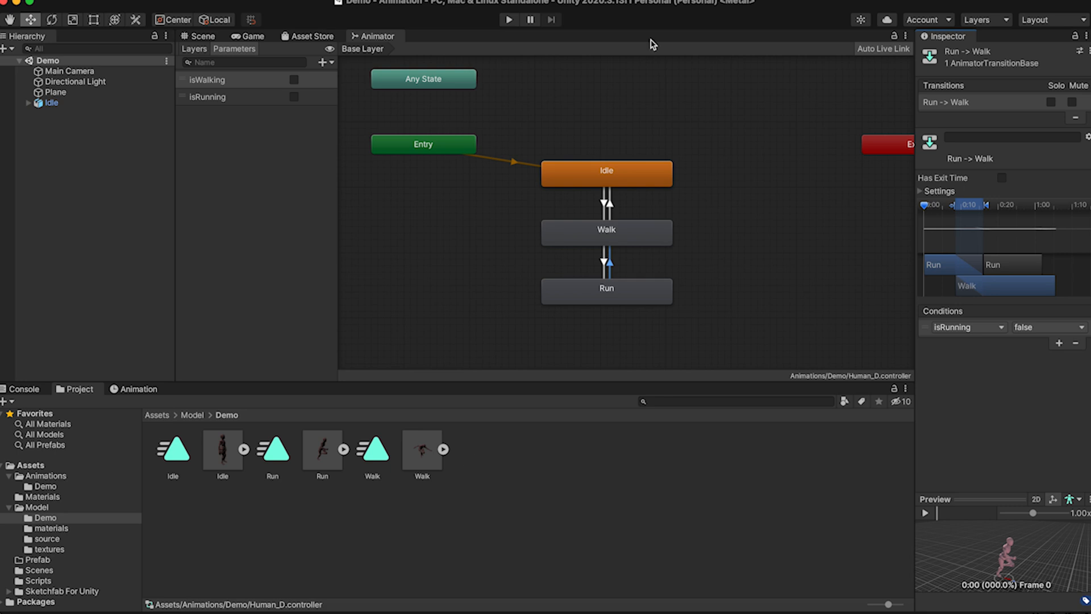
# - Review the existing HumanAnimation.cs script in Rider, including its Update code, and return to Unity
pyautogui.moveTo(821, 9); pyautogui.dragTo(833, 83)
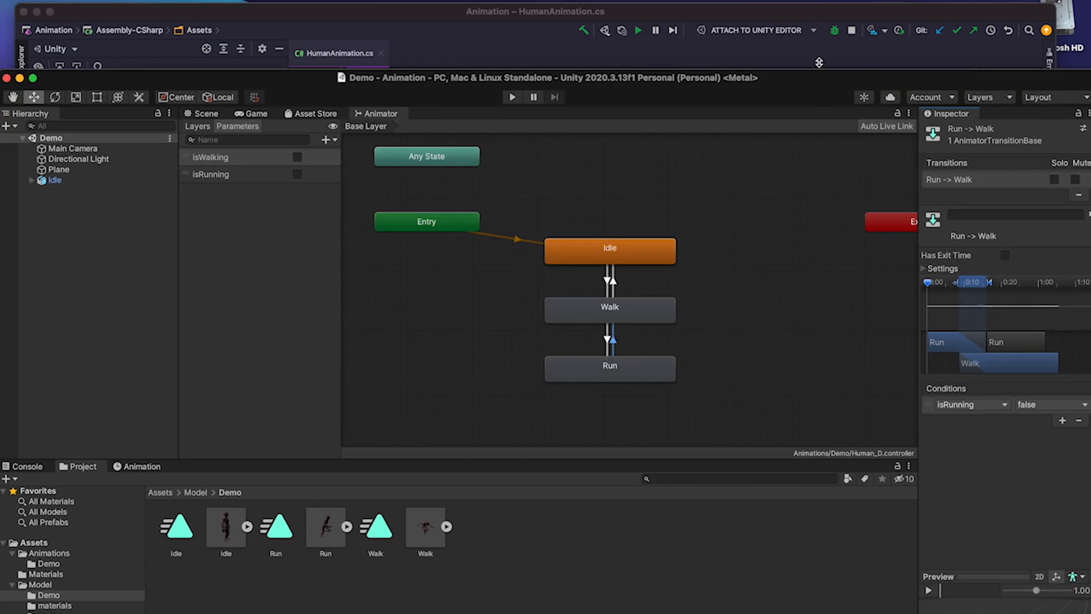
pyautogui.click(750, 13)
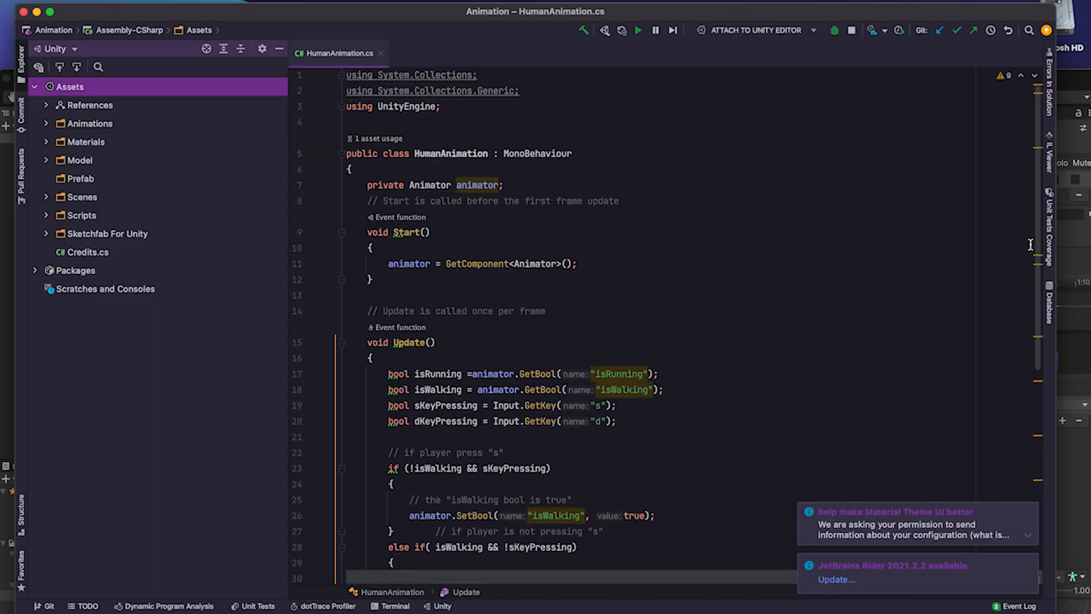
pyautogui.scroll(-6, 440, 348)
pyautogui.scroll(6, 438, 351)
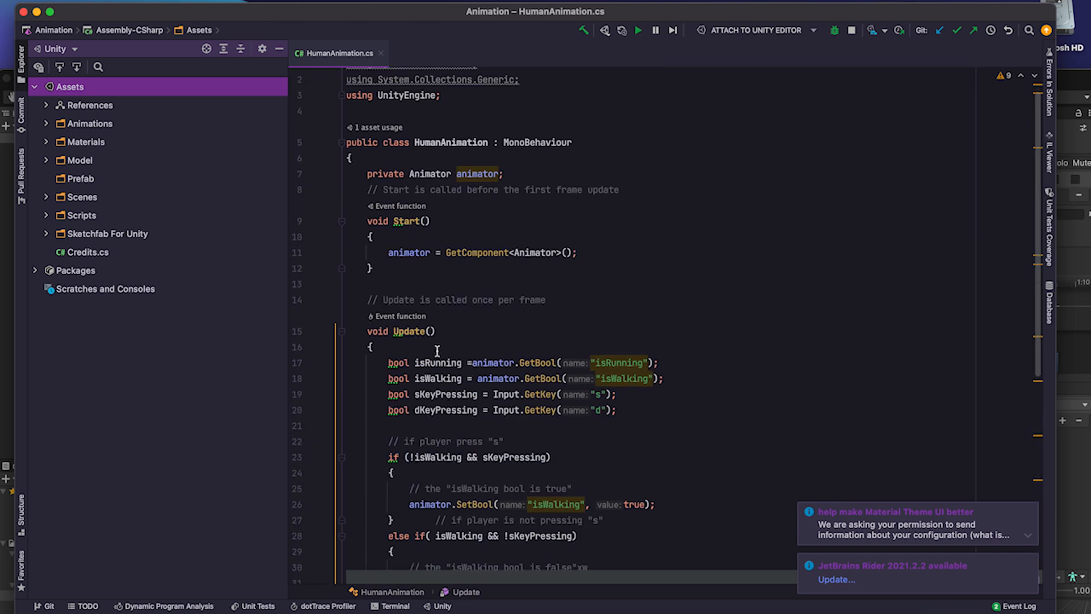
pyautogui.click(1073, 91)
pyautogui.moveTo(925, 81); pyautogui.dragTo(931, 4)
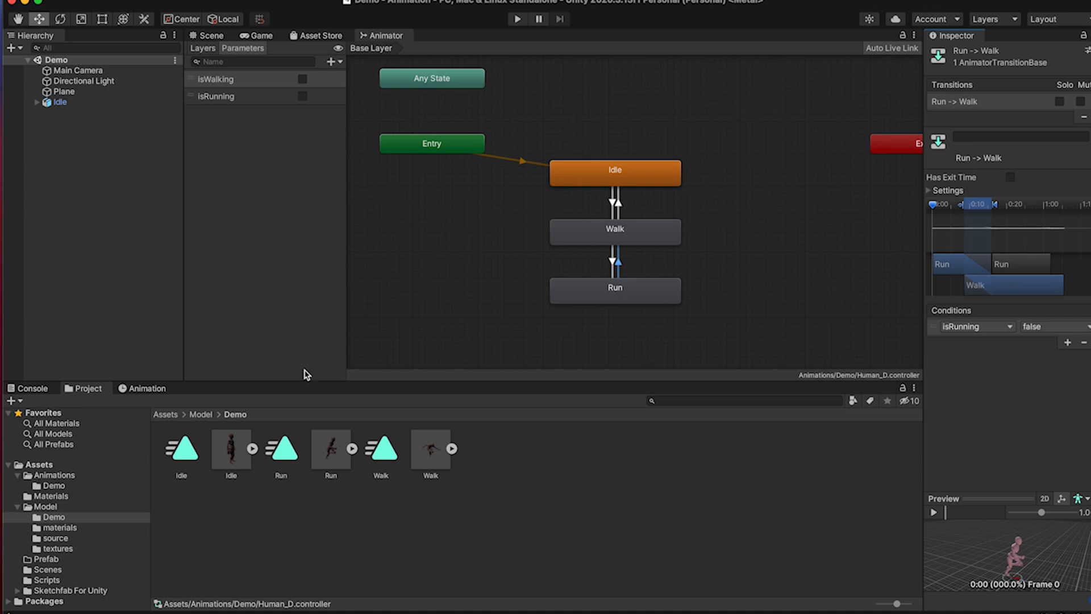
# - Create a new C# script named Demo in the Assets/Scripts folder
pyautogui.click(85, 465)
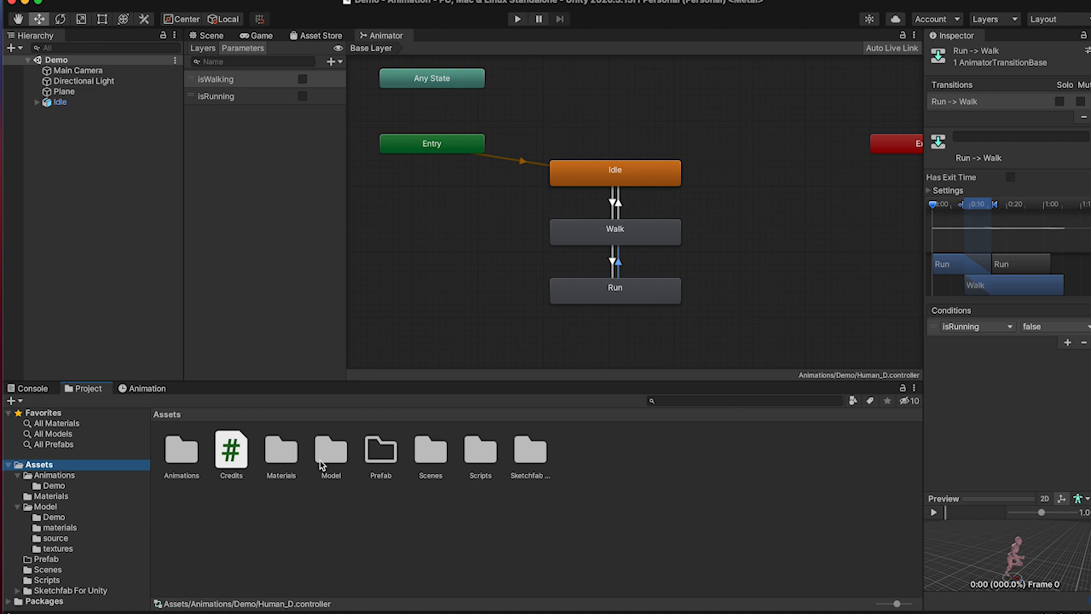
pyautogui.doubleClick(475, 457)
pyautogui.rightClick(246, 448)
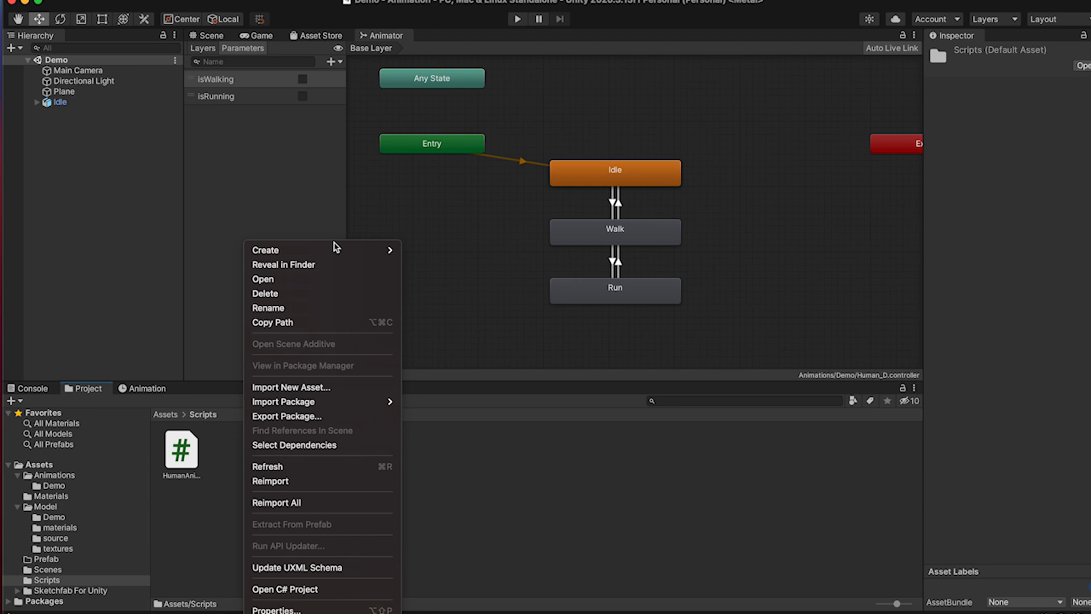
pyautogui.moveTo(336, 249)
pyautogui.click(521, 85)
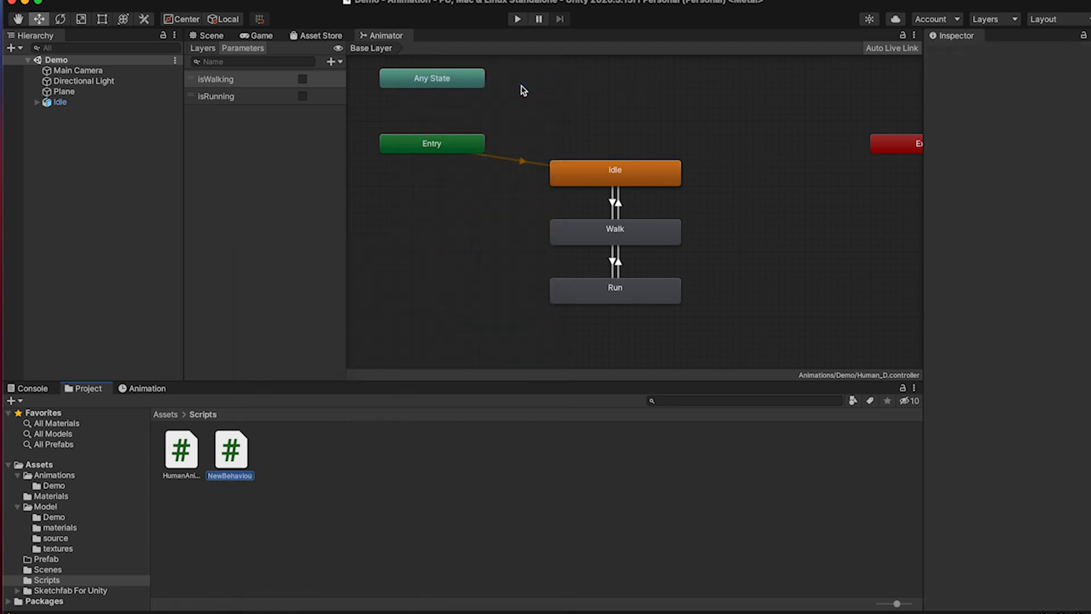
pyautogui.press('BackSpace')
pyautogui.press('Return')
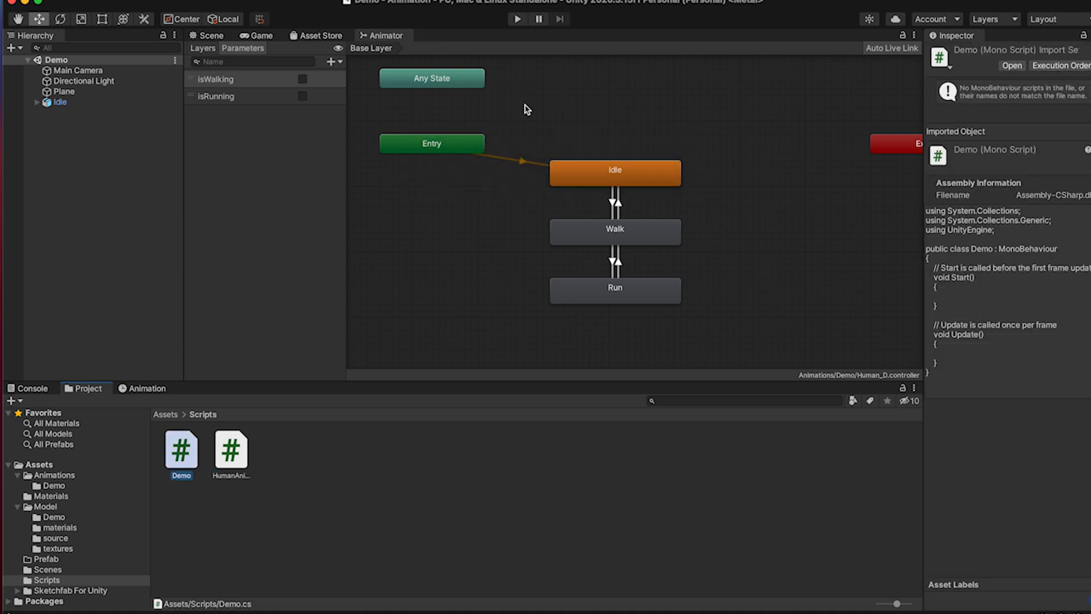
# - Attach the Demo script to the Idle object in the scene and save the scene
pyautogui.click(79, 105)
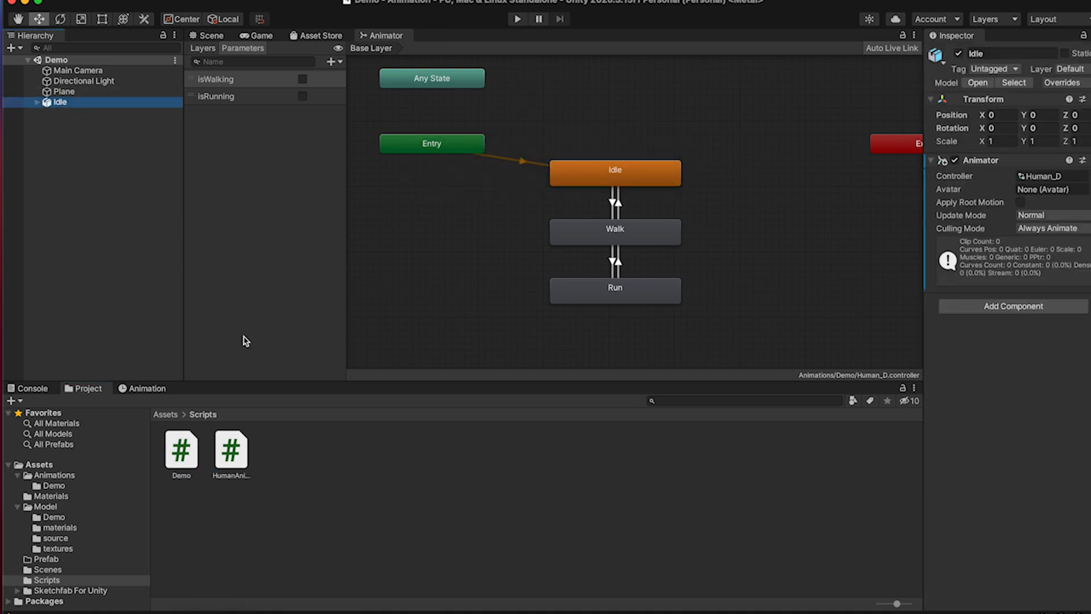
pyautogui.moveTo(186, 447); pyautogui.dragTo(995, 301)
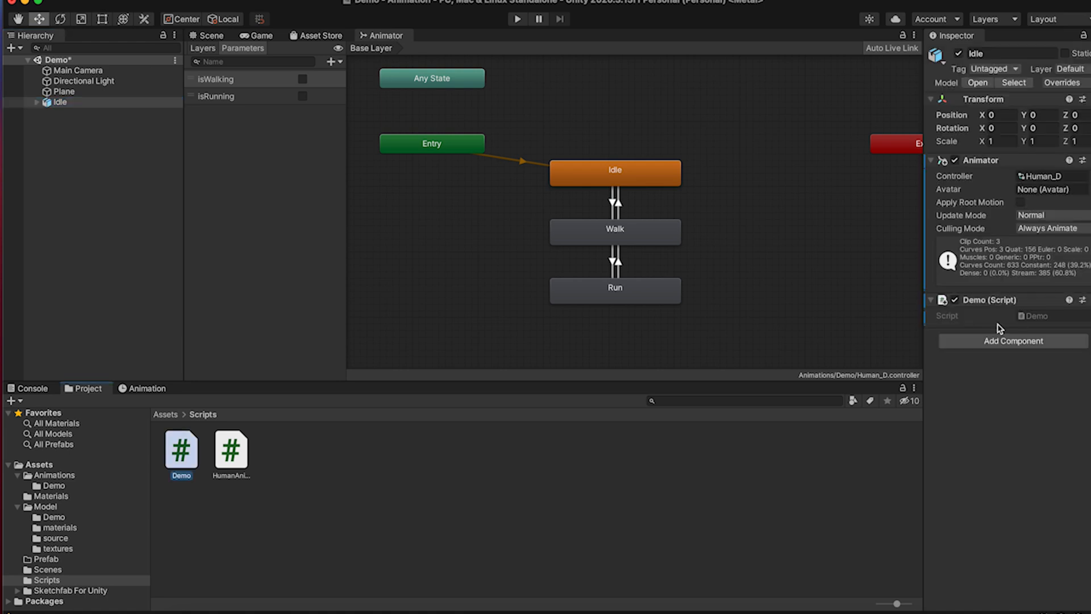
pyautogui.click(73, 105)
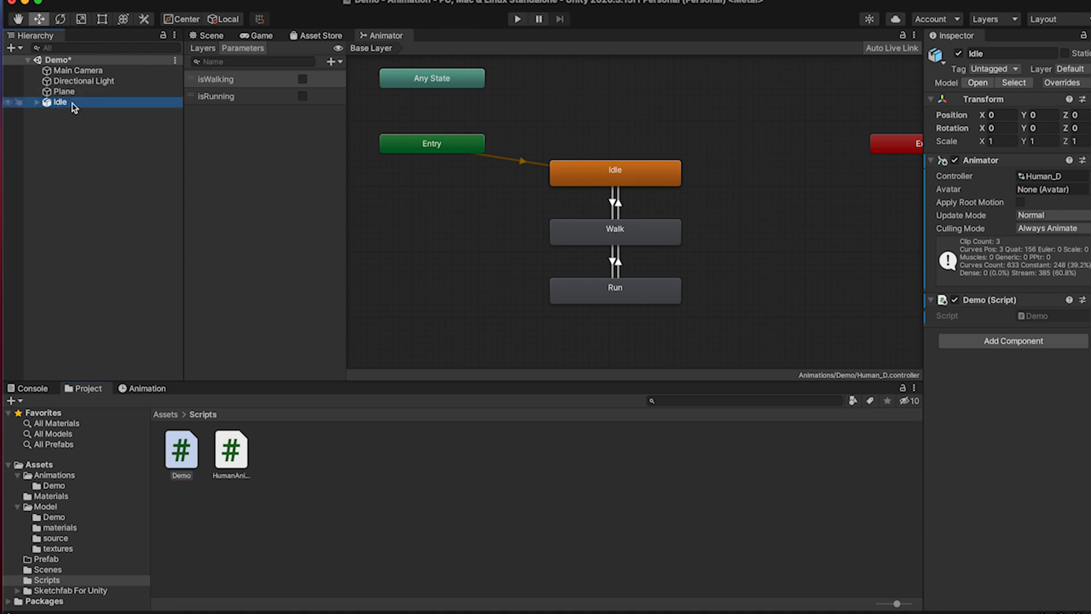
pyautogui.click(211, 36)
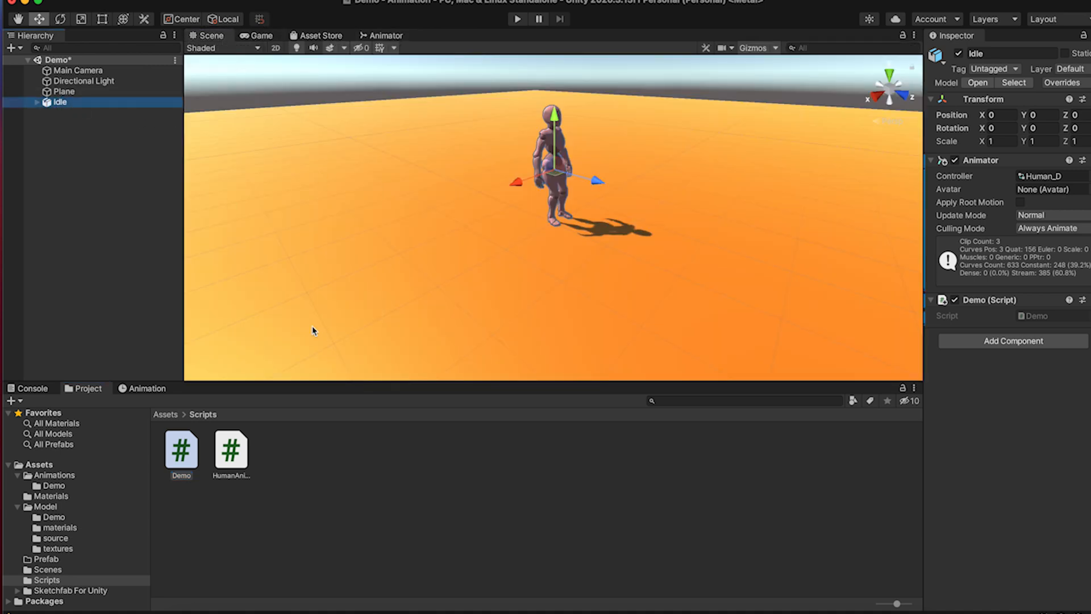
pyautogui.moveTo(182, 449); pyautogui.dragTo(980, 307)
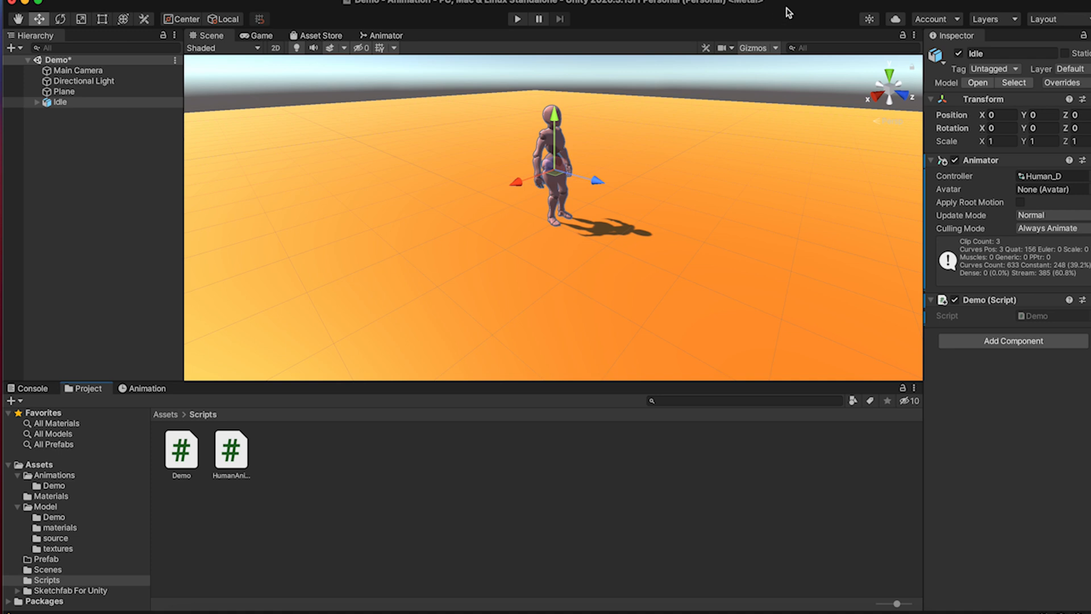
pyautogui.press('super+s')
pyautogui.moveTo(802, 2)
pyautogui.mouseDown()
pyautogui.moveTo(802, 78)
pyautogui.moveTo(812, 73)
pyautogui.moveTo(797, 1)
pyautogui.mouseUp()
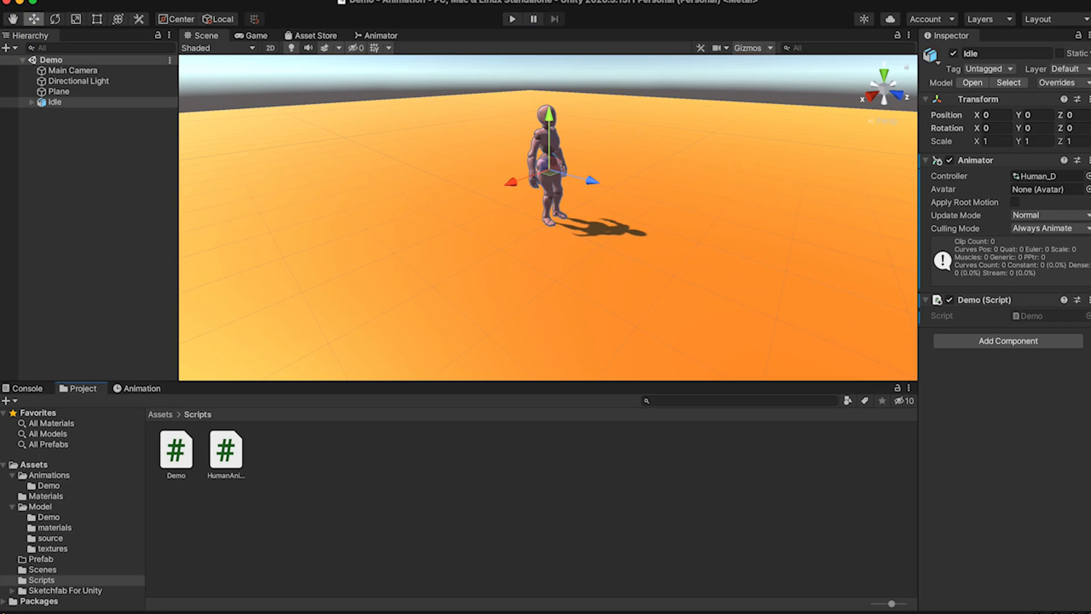
# - Open the Demo script in Rider and declare a private Animator field named animator at the start of the class
pyautogui.doubleClick(176, 449)
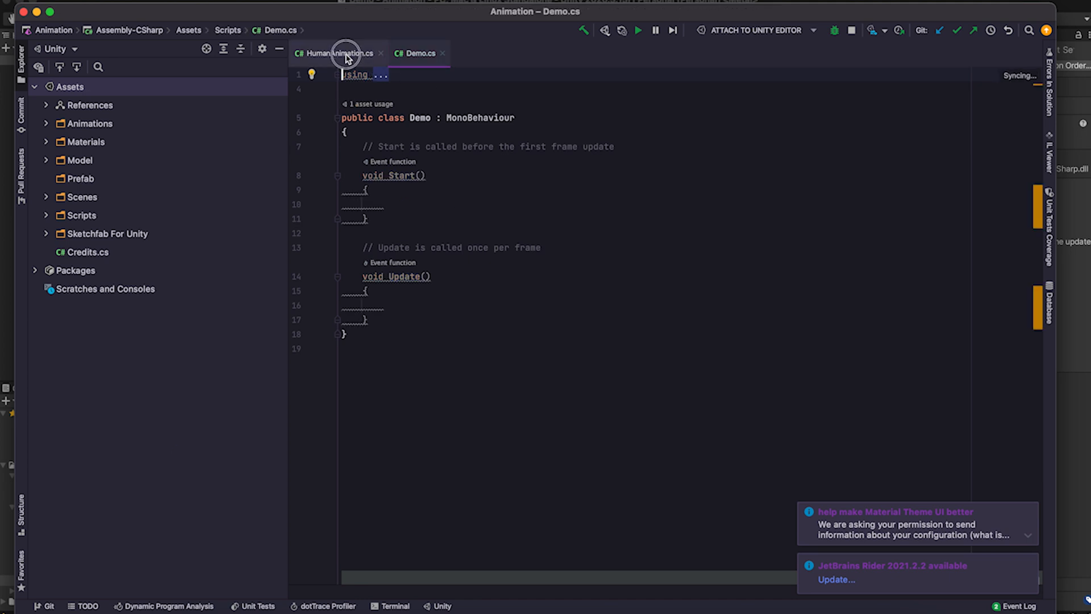
pyautogui.moveTo(346, 54); pyautogui.dragTo(432, 102)
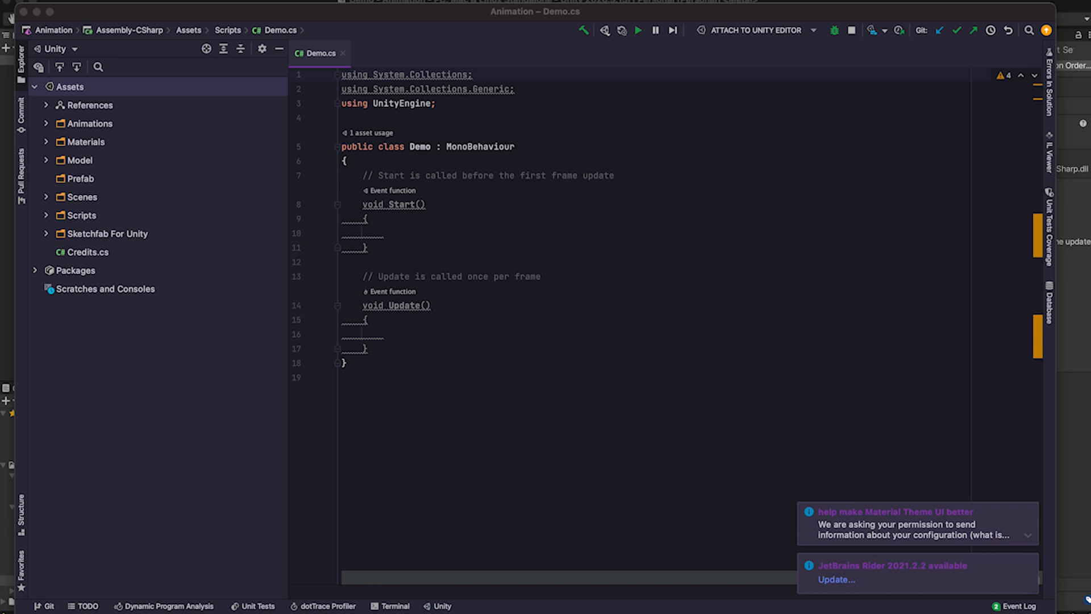
pyautogui.click(409, 161)
pyautogui.press('Return')
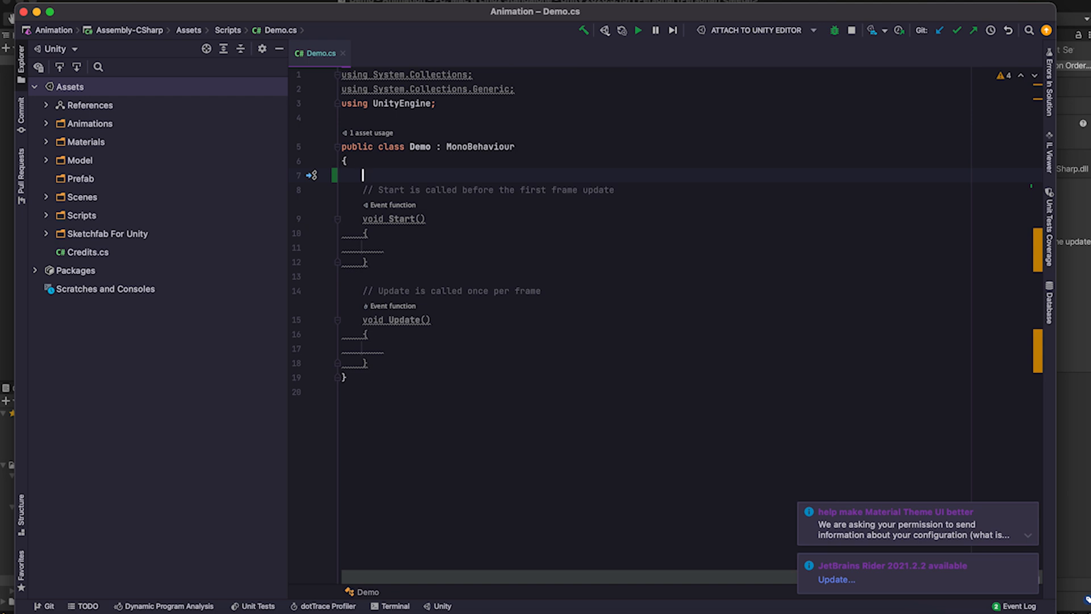
pyautogui.write('ri')
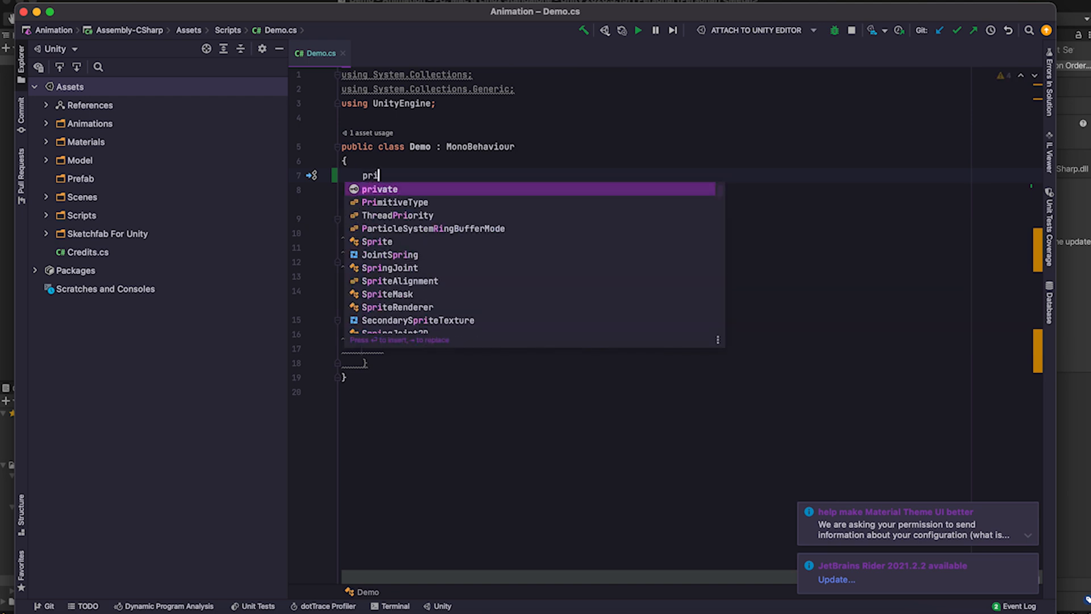
pyautogui.write('cat')
pyautogui.press('BackSpace')
pyautogui.press('BackSpace')
pyautogui.press('BackSpace')
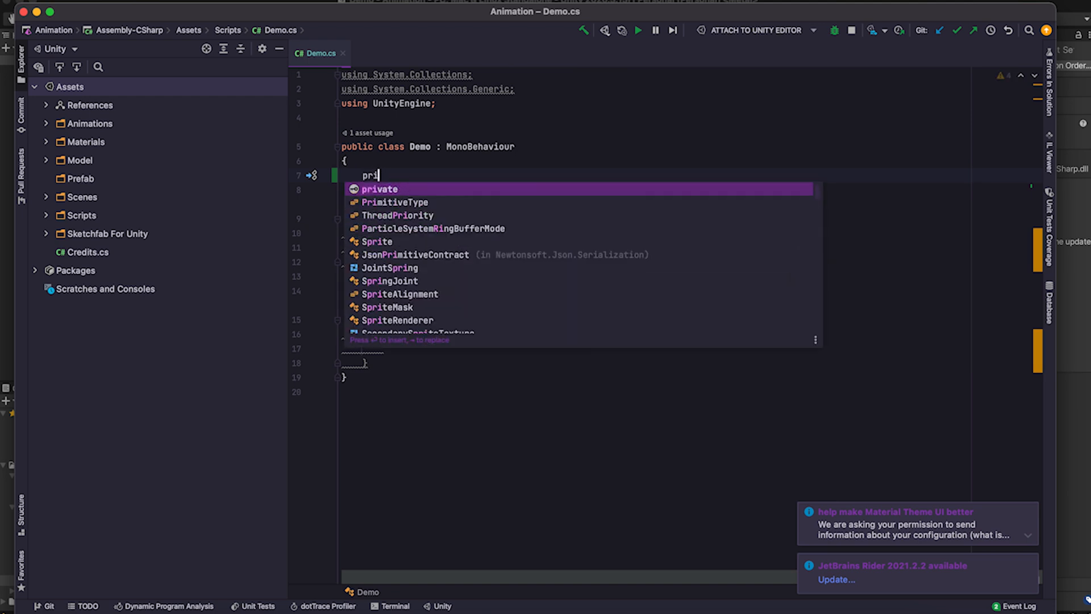
pyautogui.write('vate ')
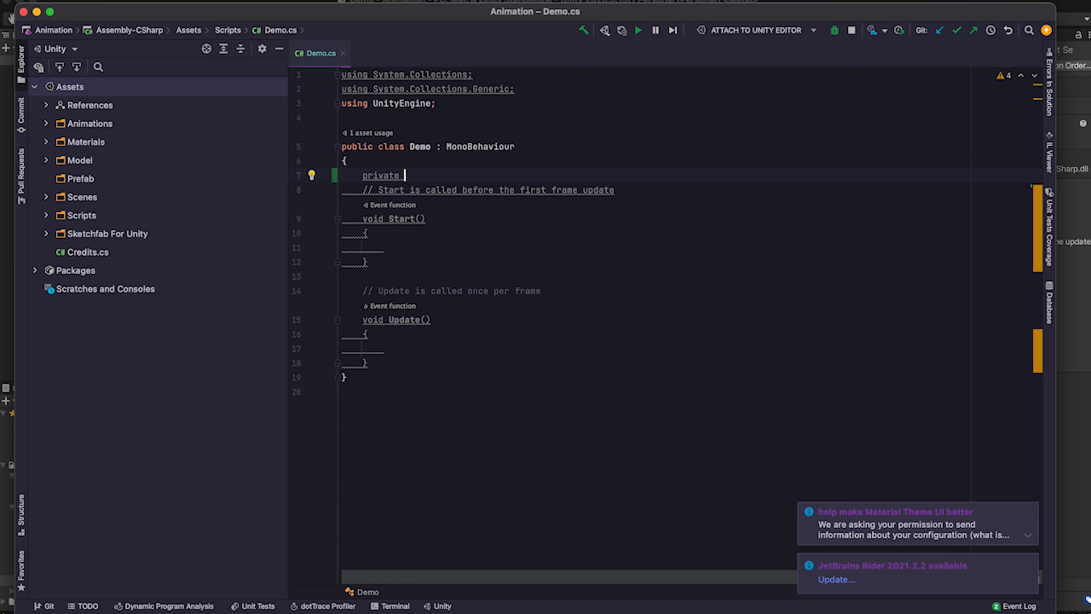
pyautogui.write('Anim')
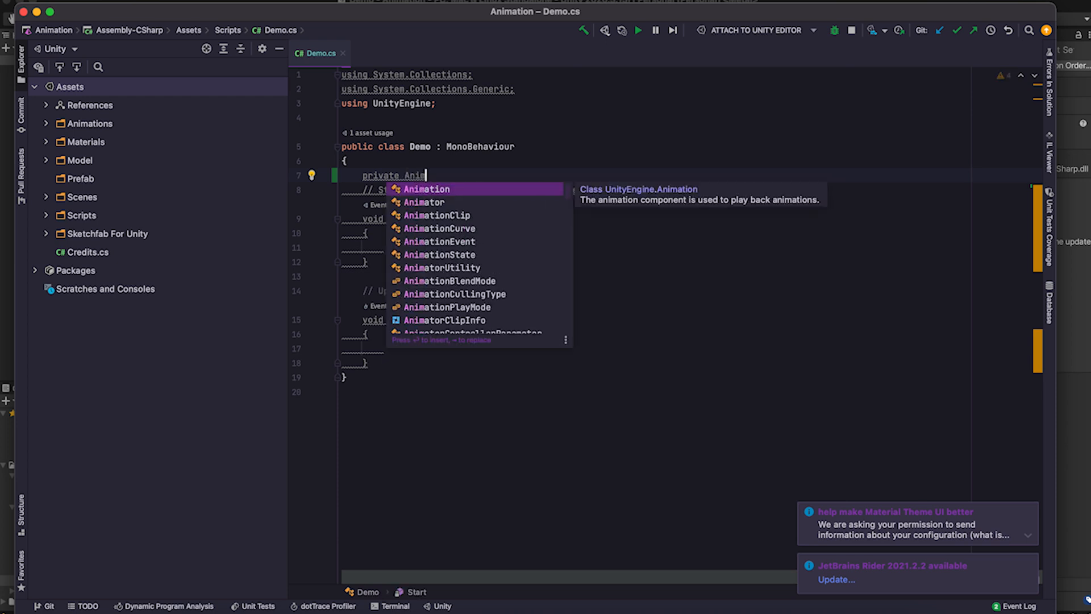
pyautogui.click(471, 203)
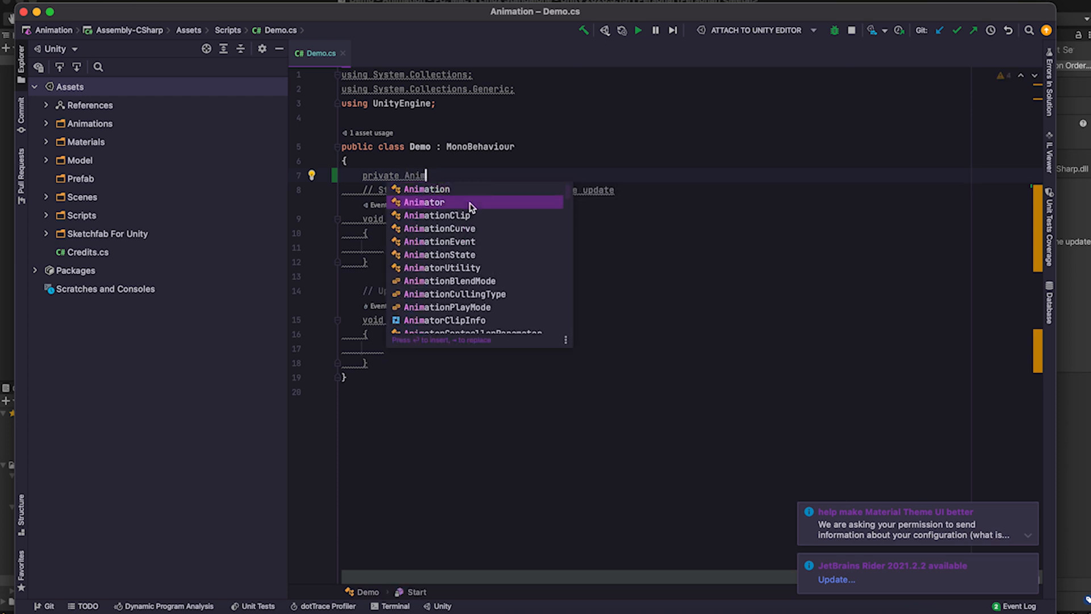
pyautogui.press('Return')
pyautogui.write('ator animator')
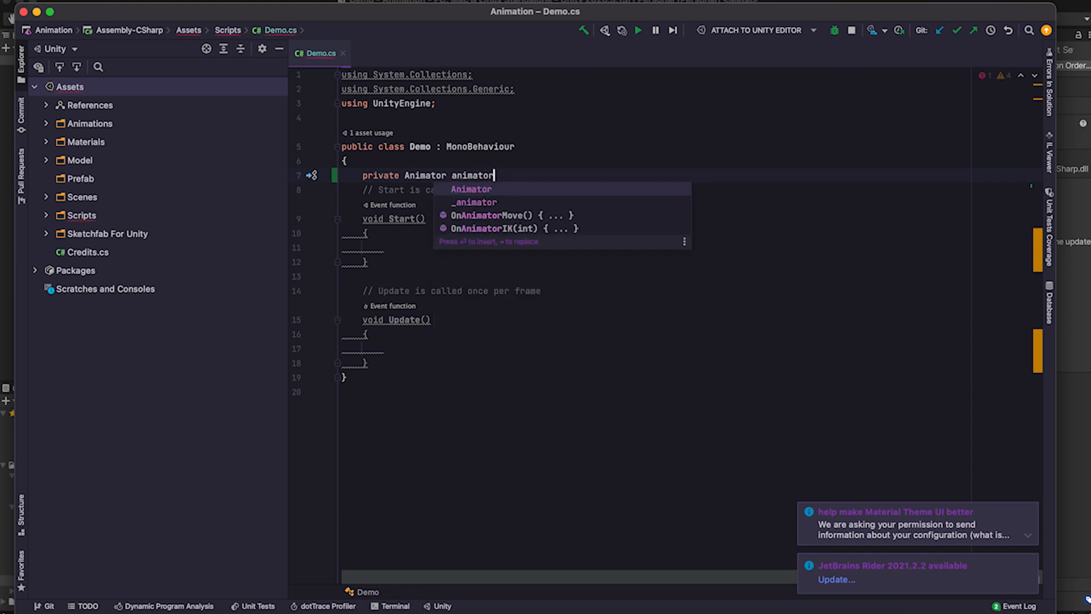
pyautogui.write(';')
# - Inside Start(), begin a statement that assigns GetComponent to the animator field
pyautogui.click(454, 245)
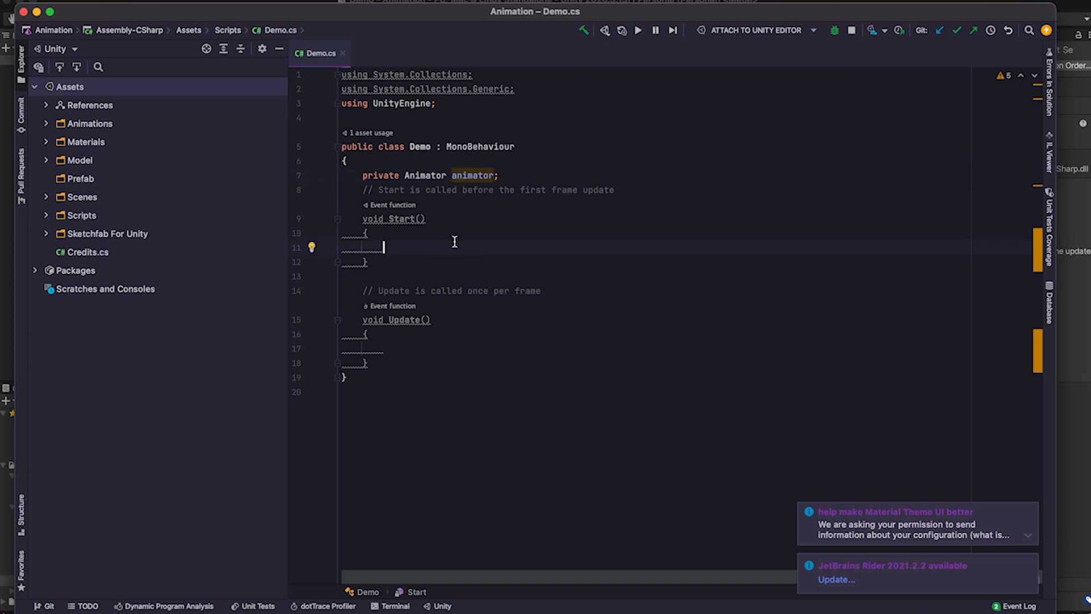
pyautogui.moveTo(454, 175); pyautogui.dragTo(493, 175)
pyautogui.hotkey('ctrl', 'c')
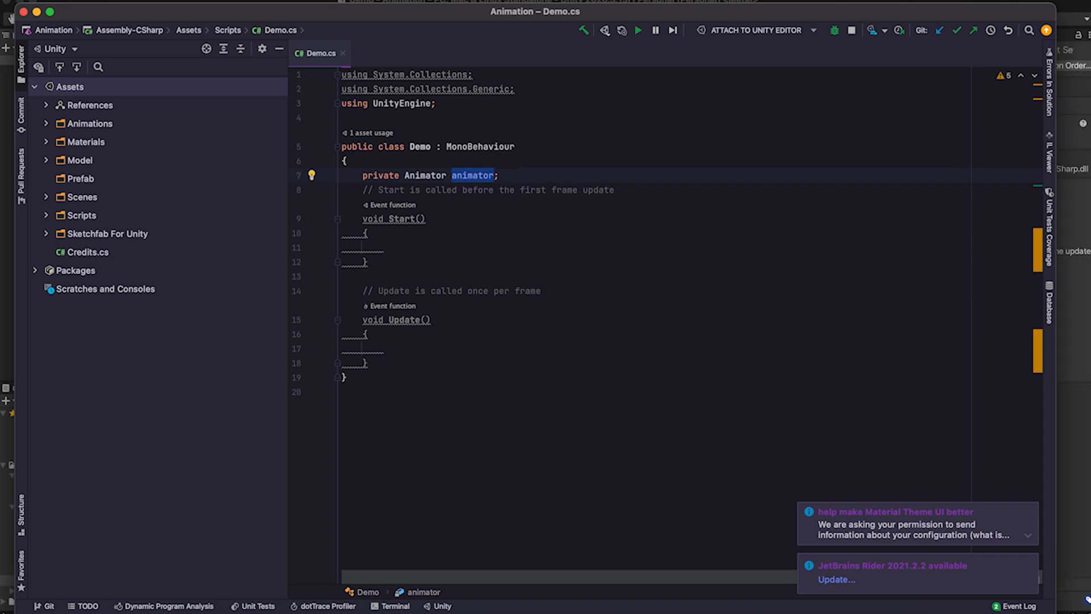
pyautogui.click(421, 246)
pyautogui.hotkey('ctrl', 'v')
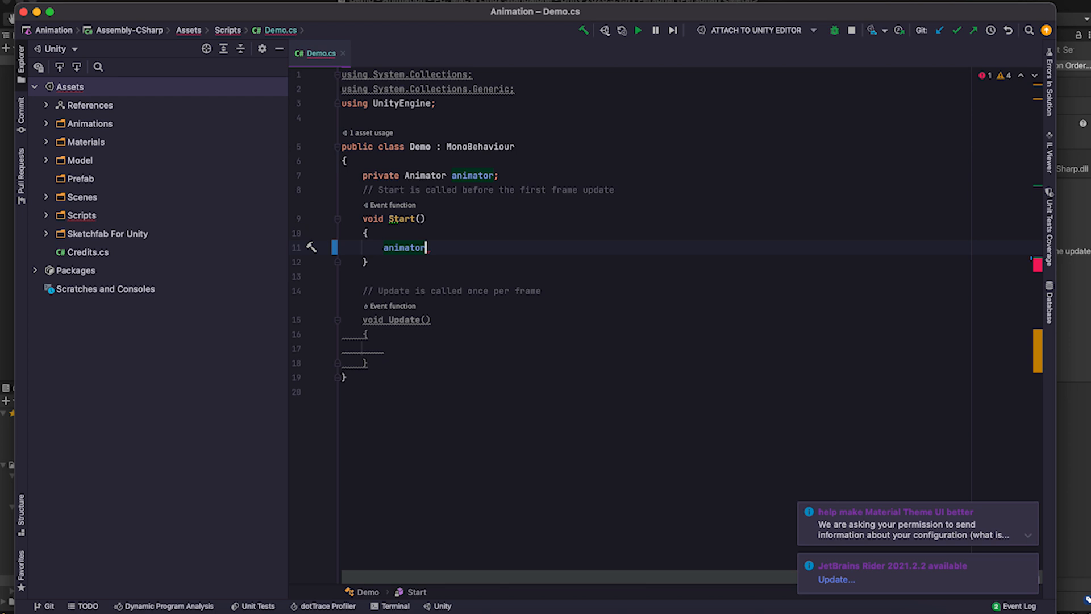
pyautogui.write('= ')
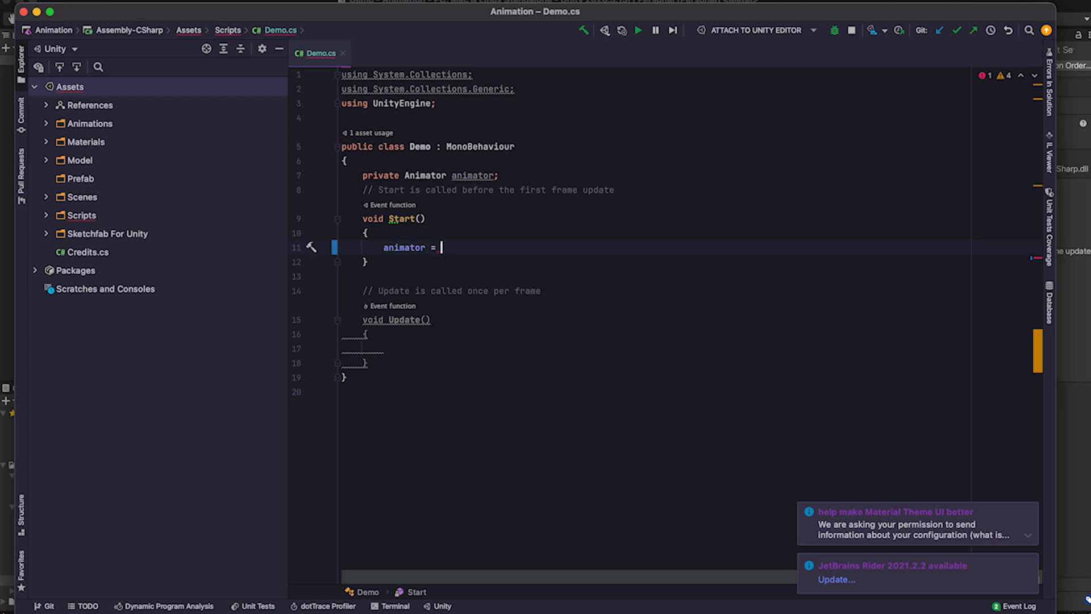
pyautogui.write('Ge')
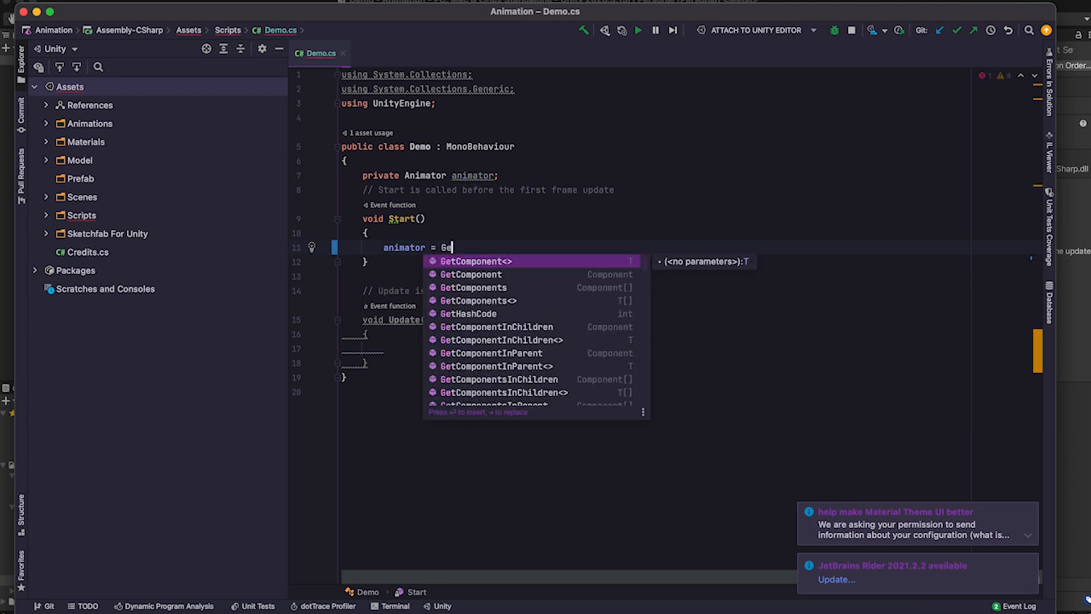
pyautogui.click(492, 273)
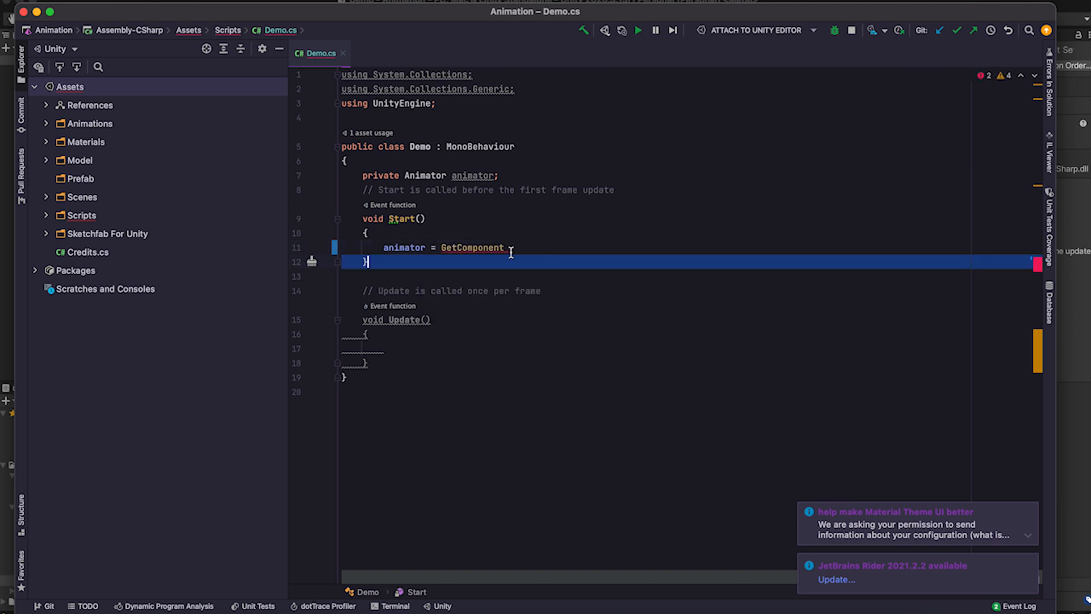
# - Complete the call in Start() so the statement reads animator = GetComponent<Animator>();
pyautogui.click(513, 248)
pyautogui.write('<>(')
pyautogui.press('Left')
pyautogui.press('Left')
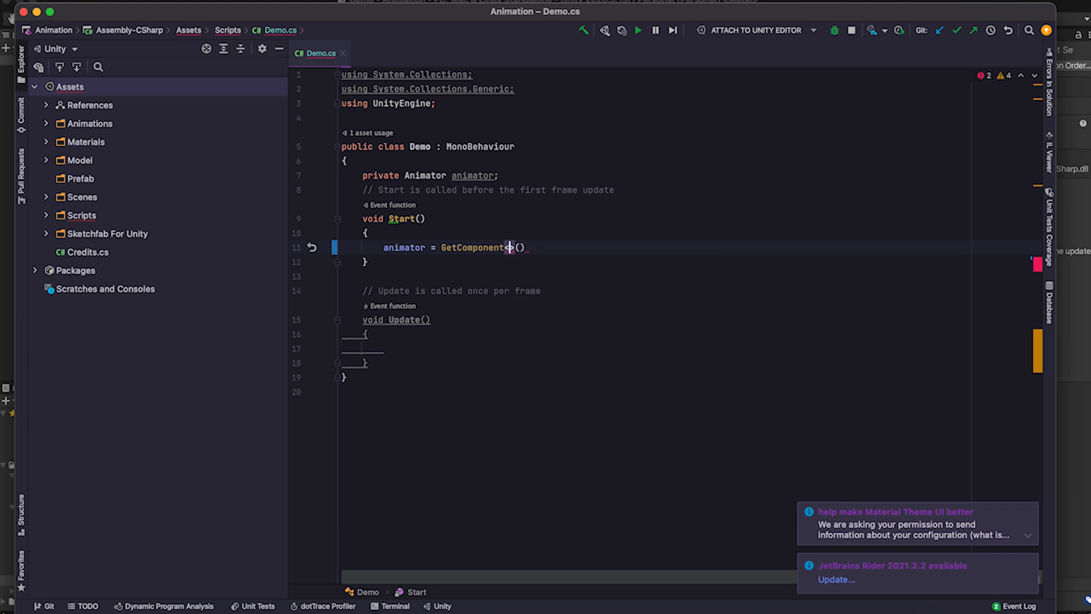
pyautogui.moveTo(404, 175); pyautogui.dragTo(446, 176)
pyautogui.press('cmd+c')
pyautogui.click(511, 248)
pyautogui.press('cmd+v')
pyautogui.press('End')
pyautogui.write(';')
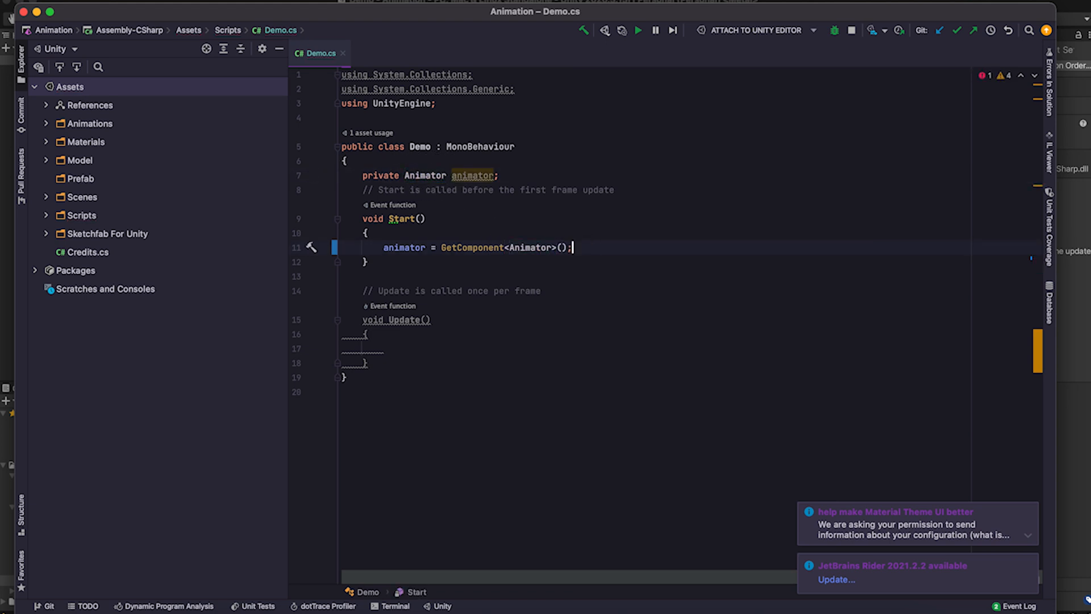
# - Switch back to Unity and inspect the Animator and Demo script components on the Idle object
pyautogui.moveTo(362, 222); pyautogui.dragTo(439, 259)
pyautogui.moveTo(451, 33); pyautogui.dragTo(479, 465)
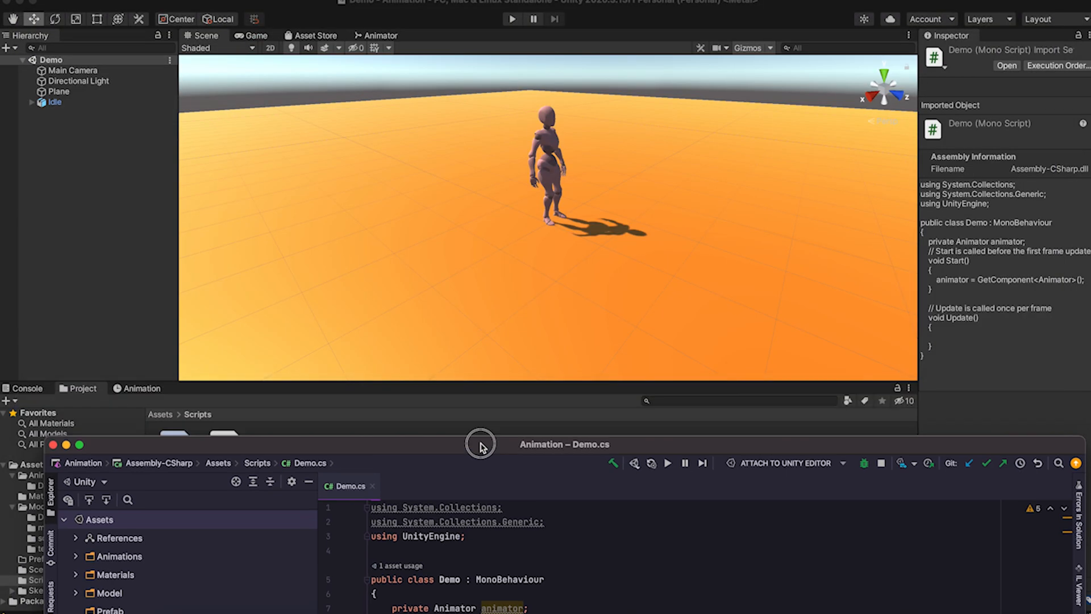
pyautogui.click(99, 108)
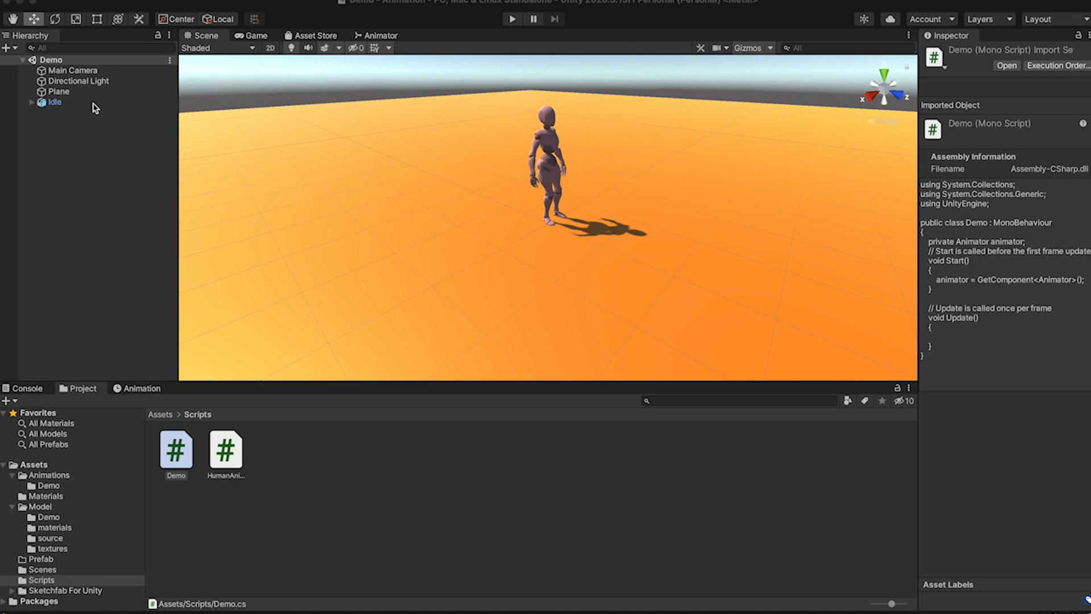
pyautogui.click(93, 104)
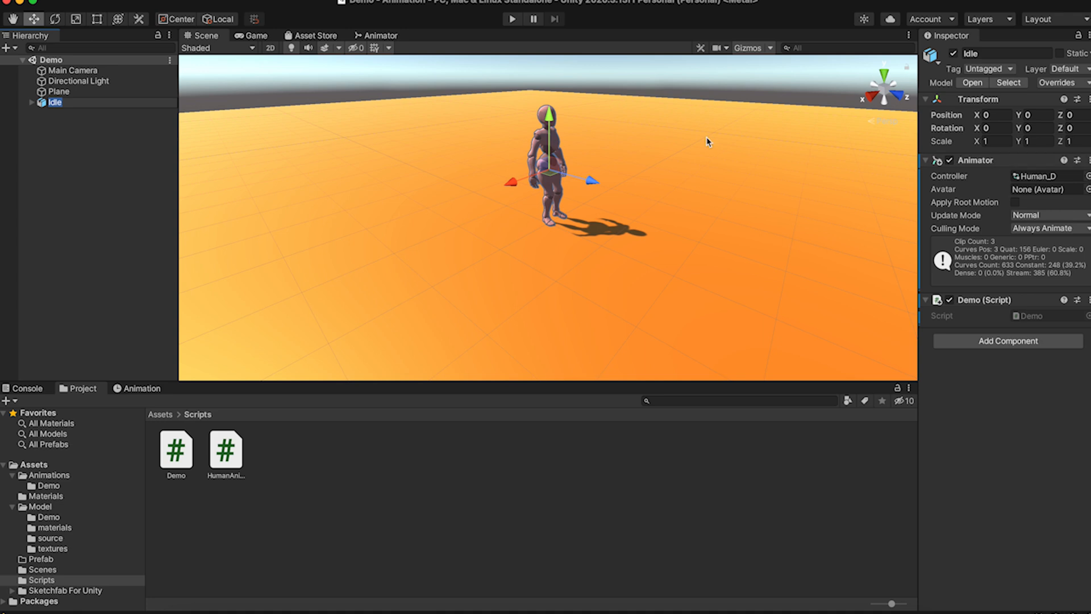
pyautogui.click(123, 170)
pyautogui.click(159, 102)
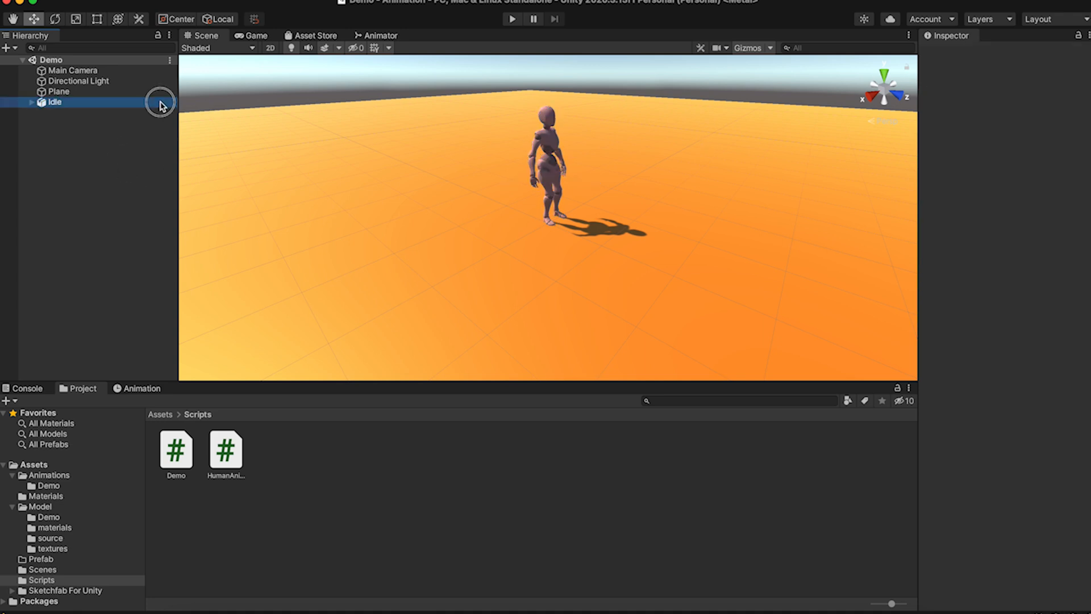